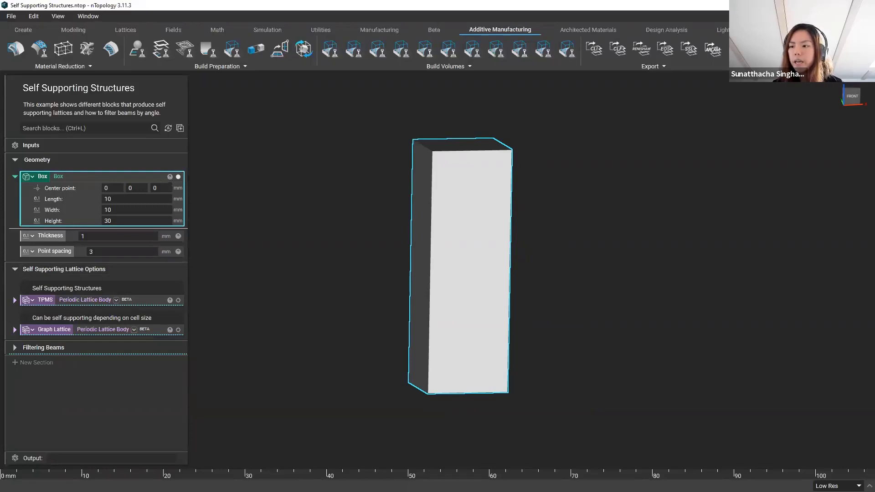
# Step: Expand the TPMS periodic lattice block and display its gyroid lattice in place of the box
pyautogui.click(14, 301)
pyautogui.scroll(-1, 75, 310)
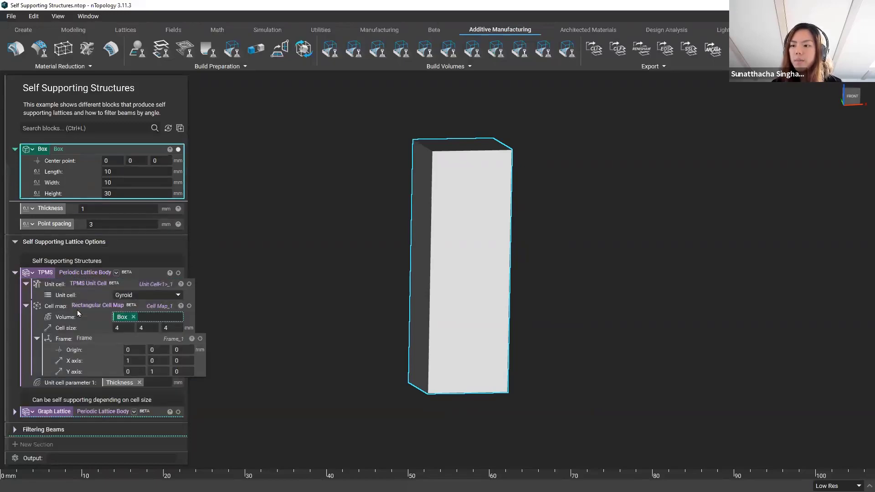
pyautogui.click(131, 273)
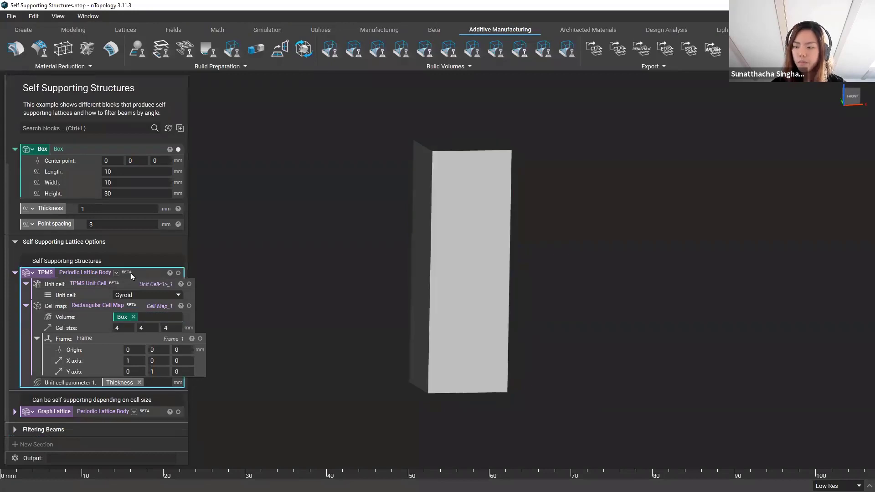
pyautogui.press('space')
pyautogui.moveTo(412, 236); pyautogui.dragTo(389, 239, button='right')
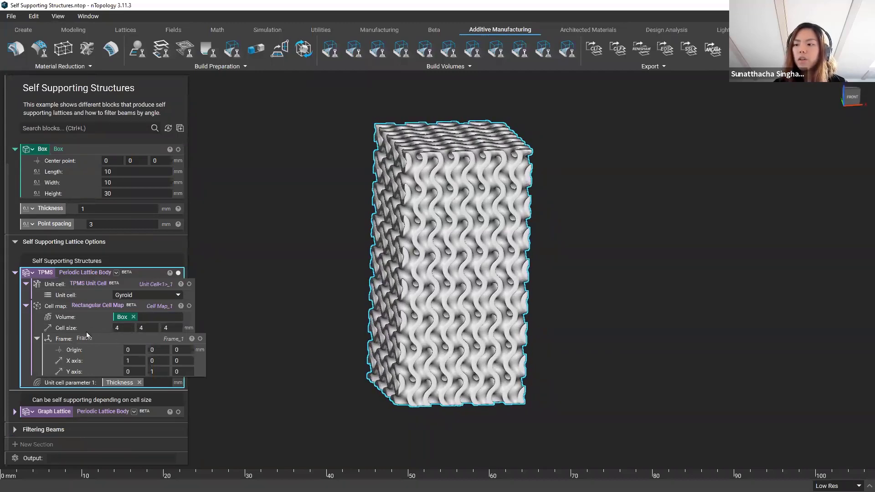
# Step: Examine the TPMS lattice's X and Z cell size values and inspect the gyroid structure up close
pyautogui.click(123, 328)
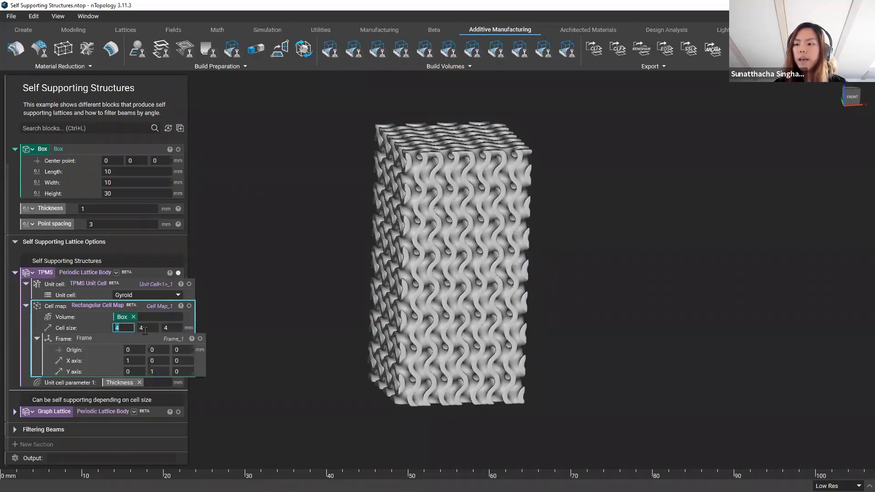
pyautogui.click(181, 328)
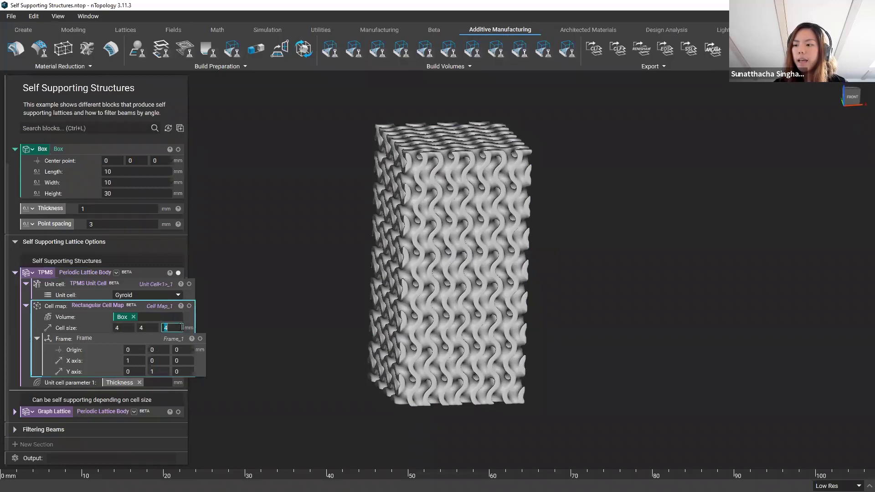
pyautogui.scroll(2, 433, 229)
pyautogui.moveTo(446, 230); pyautogui.dragTo(483, 220, button='right')
pyautogui.moveTo(594, 222); pyautogui.dragTo(484, 228, button='right')
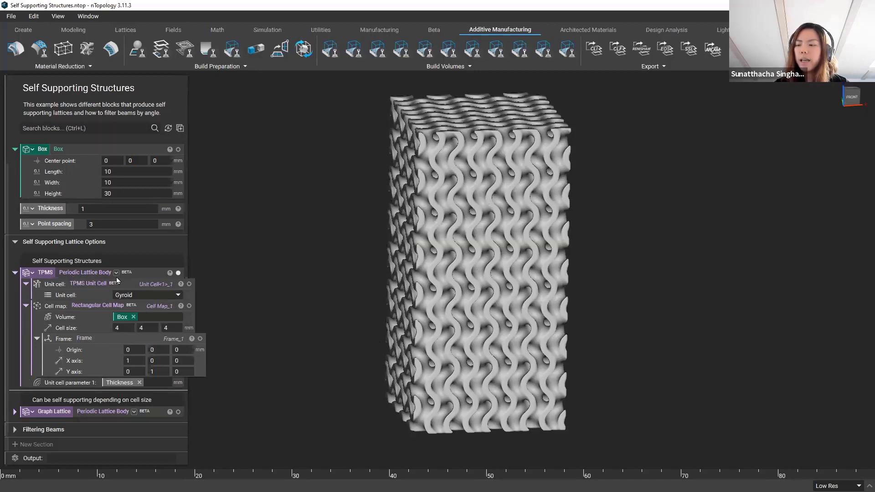
# Step: Expand the Graph Lattice block and review the available beta blocks for generating lattices
pyautogui.click(15, 412)
pyautogui.scroll(-3, 81, 413)
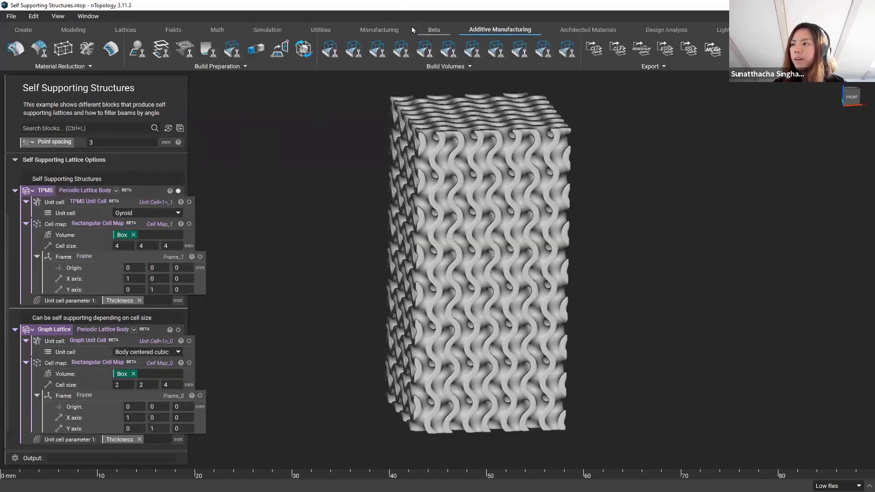
pyautogui.click(433, 30)
pyautogui.click(106, 66)
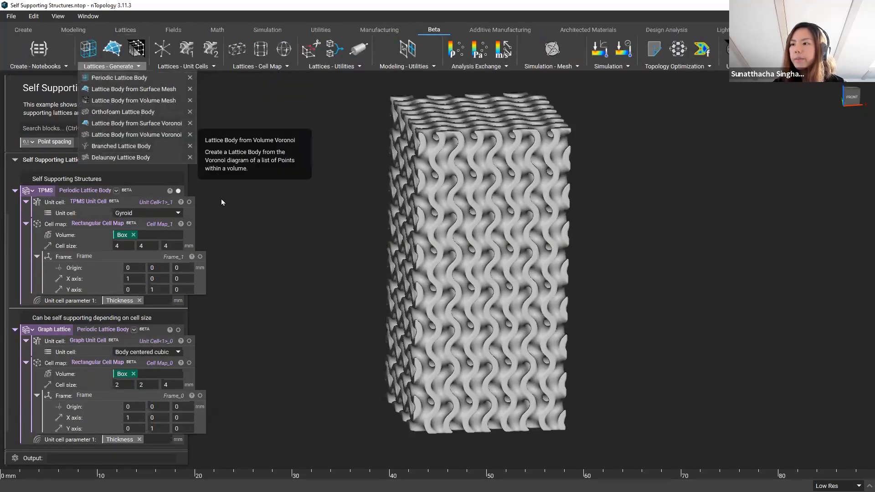
pyautogui.click(240, 218)
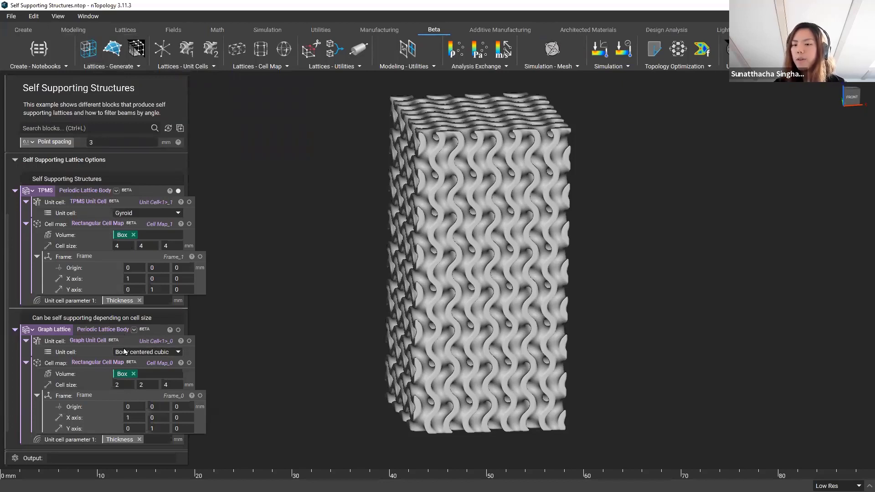
# Step: Display the Graph Lattice body in place of the TPMS lattice
pyautogui.scroll(-1, 101, 345)
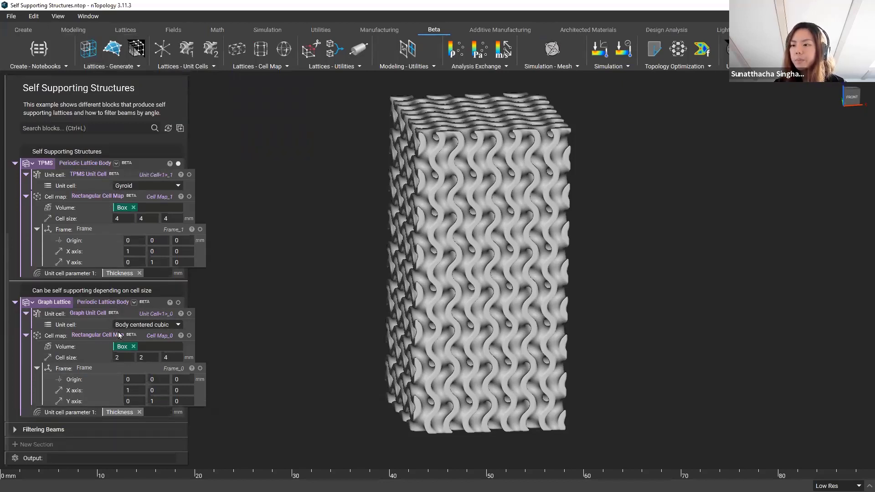
pyautogui.click(121, 310)
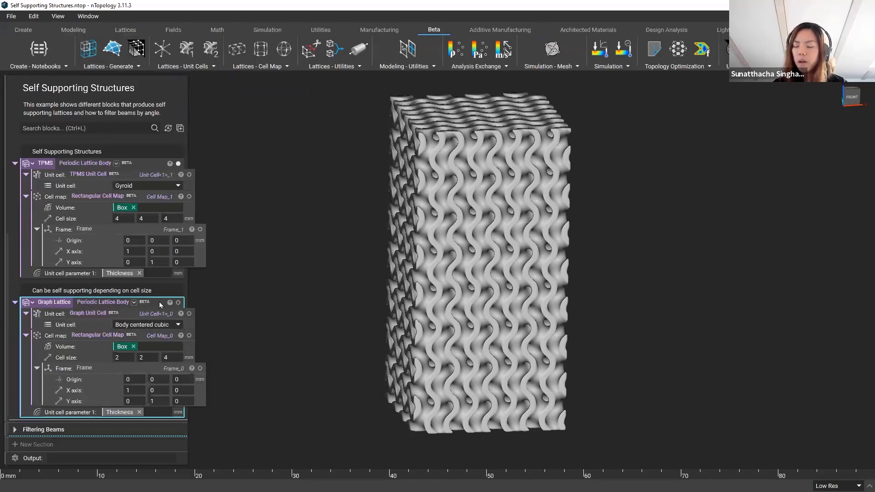
pyautogui.click(179, 303)
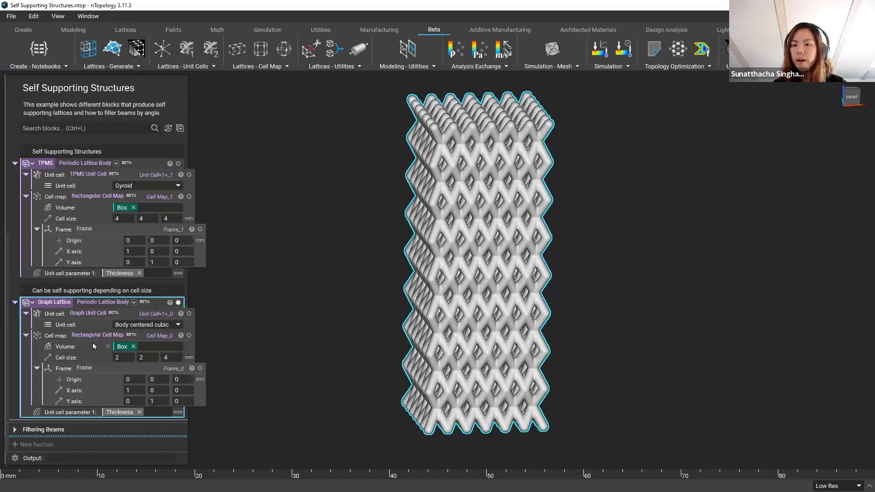
# Step: Try the Simple cubic unit cell for the Graph Lattice and inspect its horizontal beams from the front
pyautogui.click(126, 325)
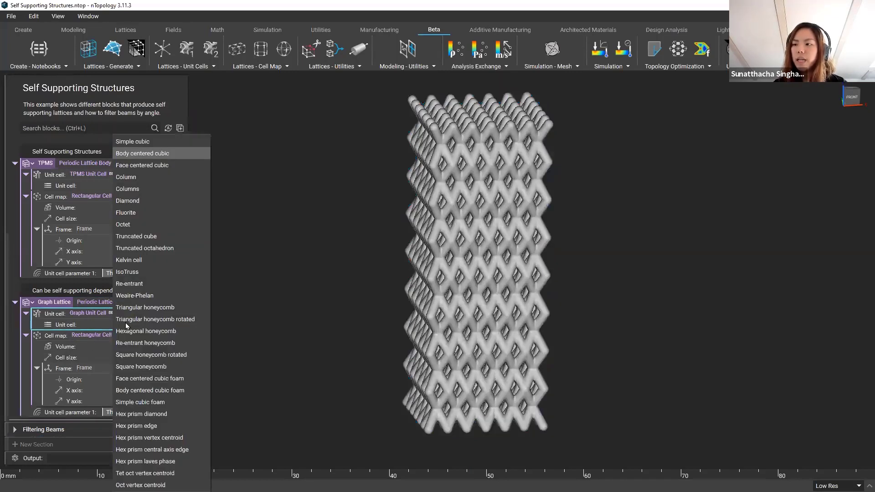
pyautogui.click(142, 139)
pyautogui.click(856, 99)
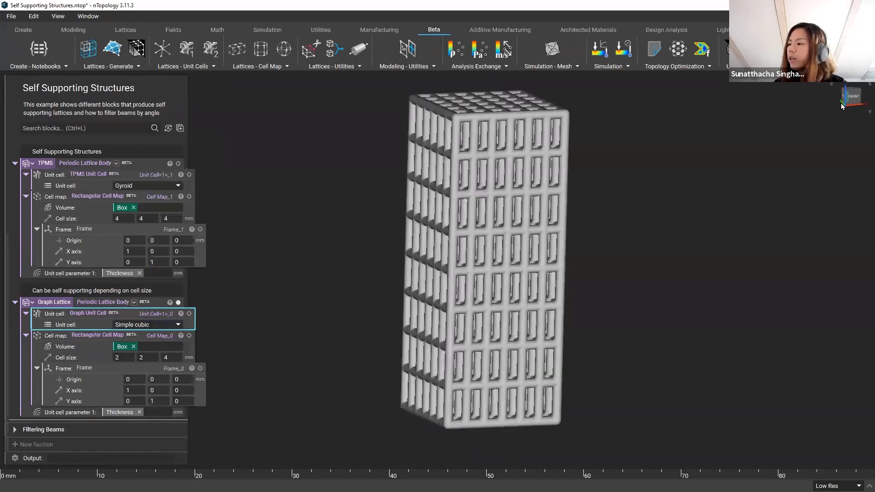
pyautogui.click(857, 99)
pyautogui.scroll(2, 522, 200)
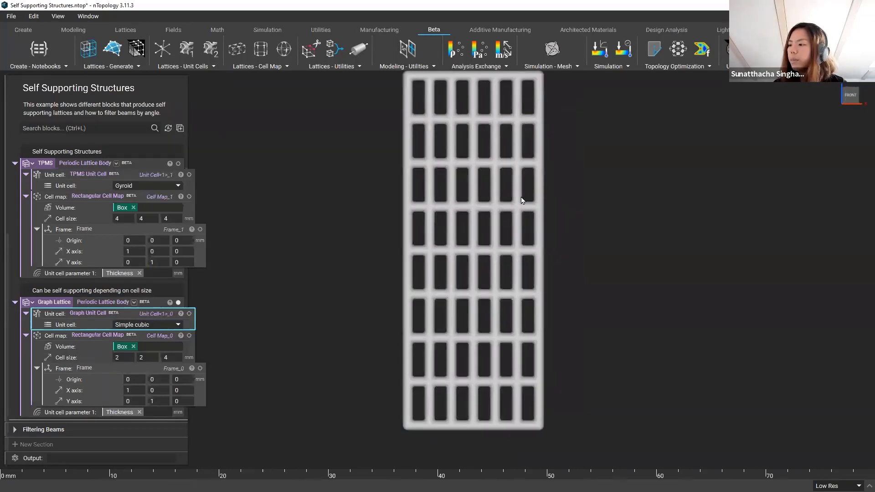
pyautogui.scroll(-1, 521, 199)
pyautogui.moveTo(518, 197); pyautogui.dragTo(521, 217, button='right')
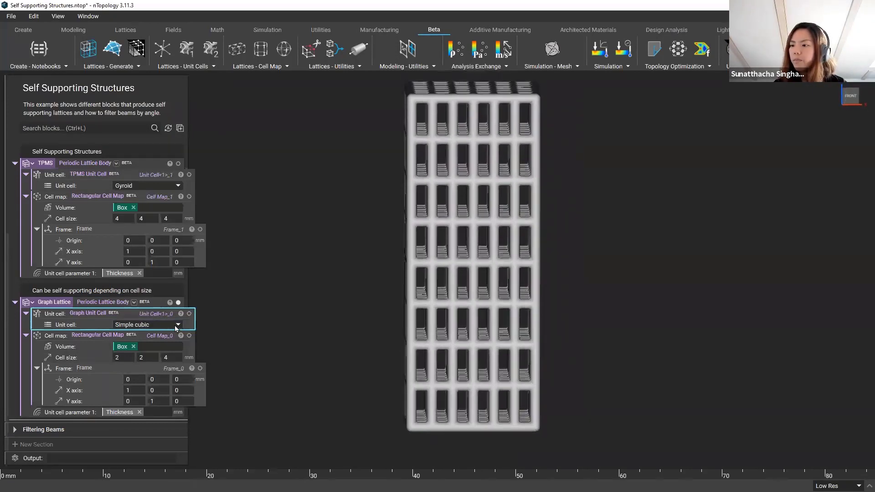
# Step: Set the Graph Lattice's unit cell to Body centered cubic and view the lattice squarely from the front
pyautogui.click(150, 325)
pyautogui.click(140, 155)
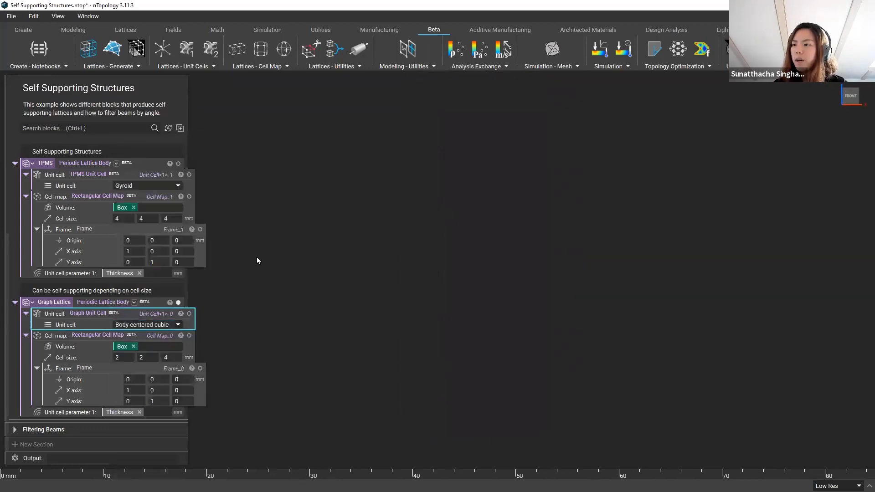
pyautogui.moveTo(467, 273); pyautogui.dragTo(465, 264, button='right')
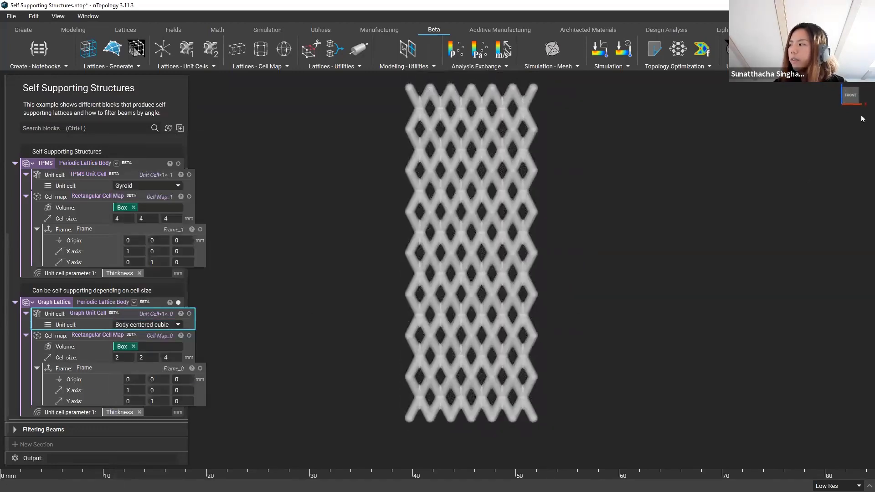
pyautogui.click(851, 97)
pyautogui.moveTo(414, 281); pyautogui.dragTo(422, 292, button='middle')
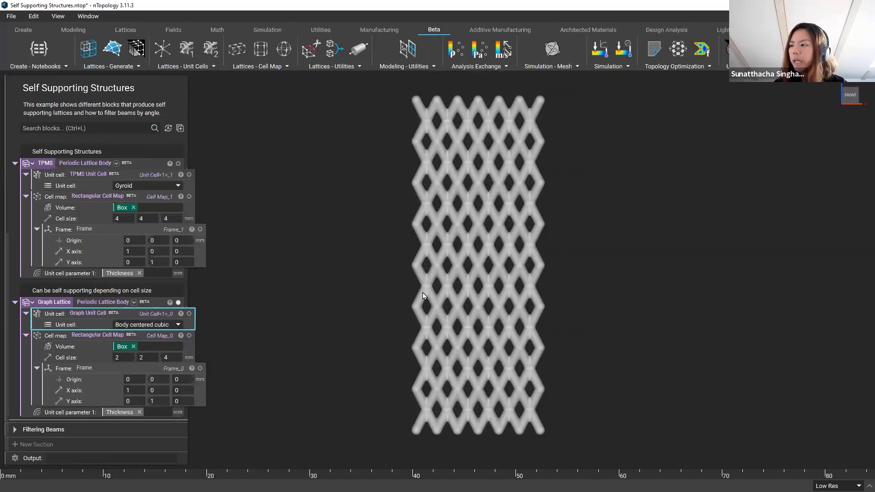
# Step: Examine the Graph Lattice's cell size values in its rectangular cell map, focusing on the Z size
pyautogui.click(70, 358)
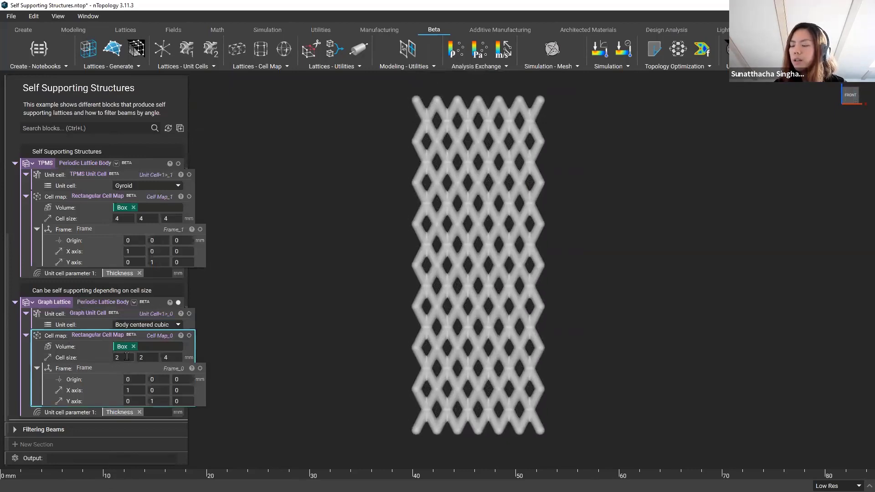
pyautogui.click(166, 357)
pyautogui.moveTo(165, 358); pyautogui.dragTo(179, 359)
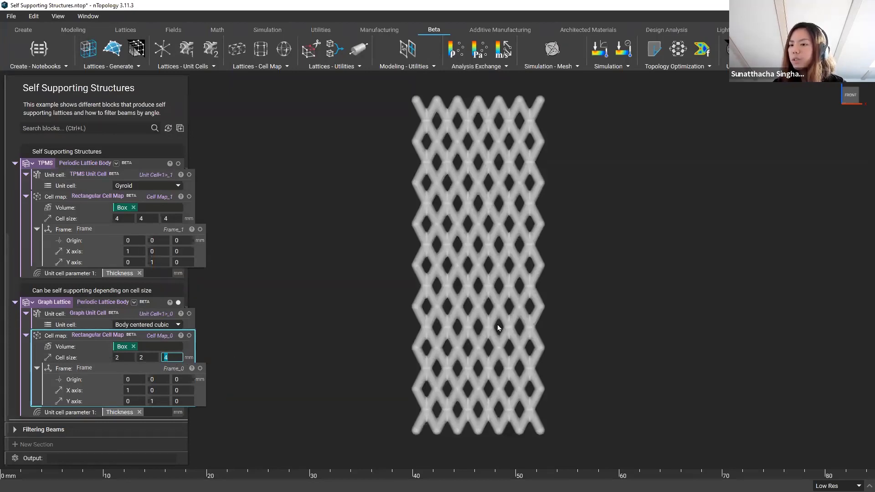
pyautogui.click(99, 368)
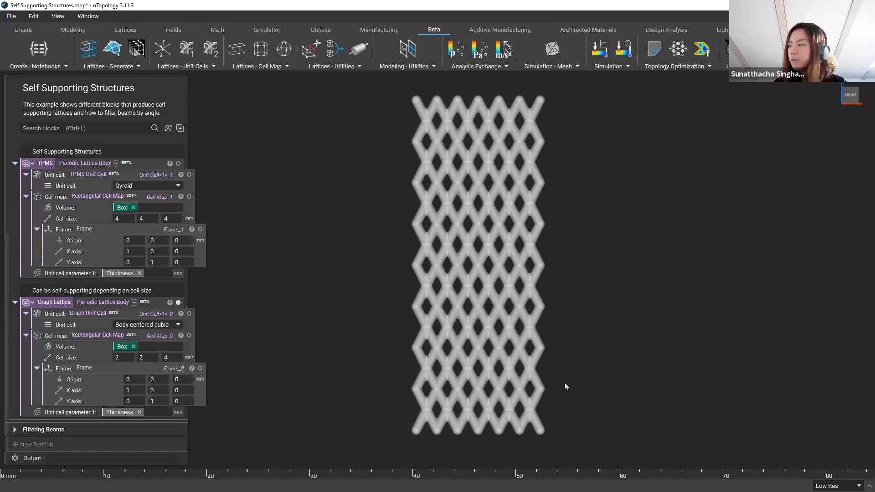
# Step: Inspect the body centered cubic lattice turned 90 degrees on its side and return to the upright front view
pyautogui.click(834, 80)
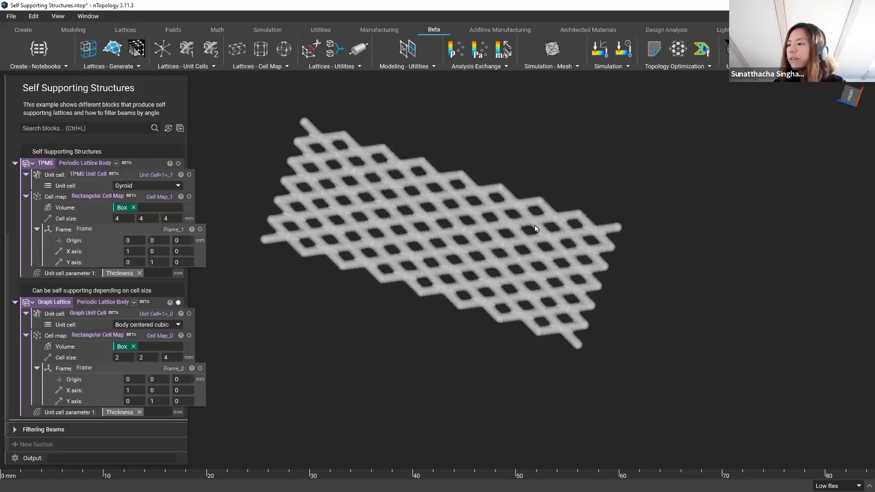
pyautogui.moveTo(461, 220); pyautogui.dragTo(556, 262, button='middle')
pyautogui.scroll(2, 502, 234)
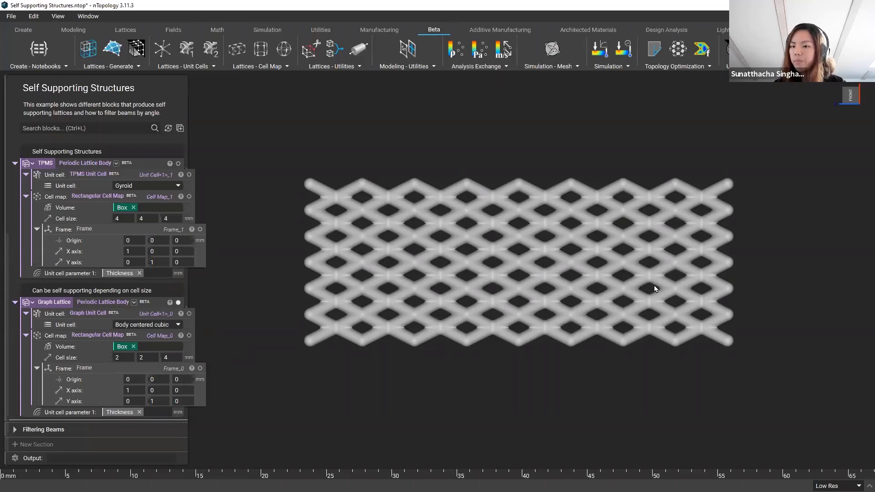
pyautogui.click(850, 95)
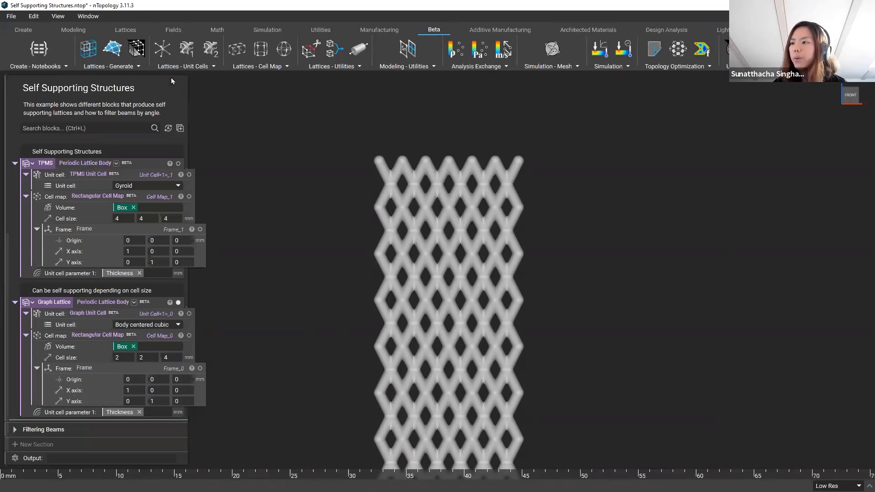
pyautogui.scroll(-1, 447, 173)
pyautogui.moveTo(448, 173); pyautogui.dragTo(446, 130, button='middle')
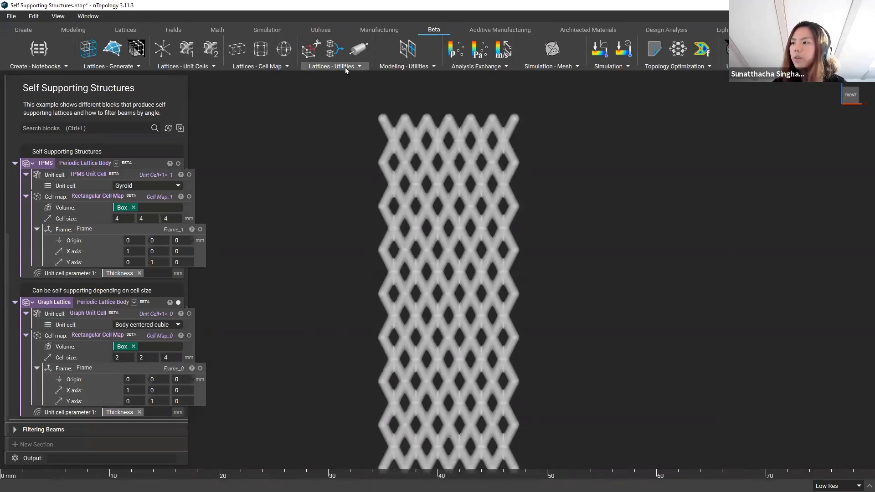
# Step: Review the Filter Beams by Angle utility and open the Filtering Beams section in place of Self Supporting Lattice Options
pyautogui.click(322, 67)
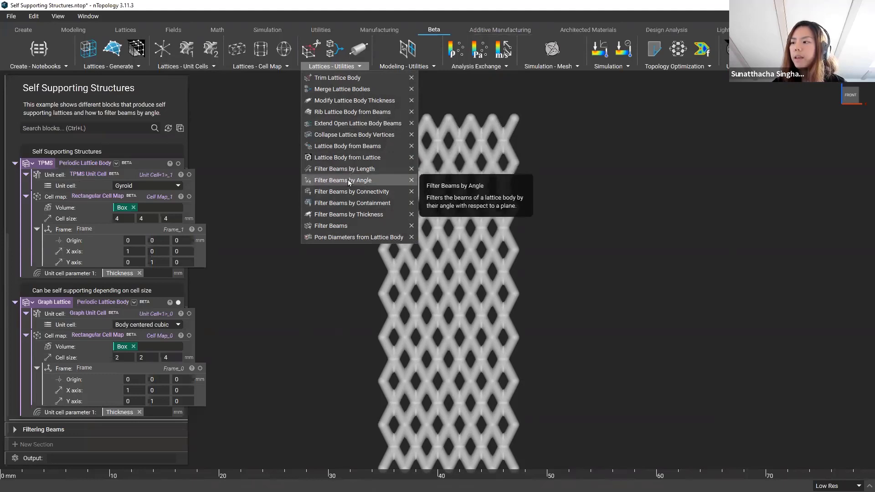
pyautogui.click(10, 234)
pyautogui.scroll(2, 34, 231)
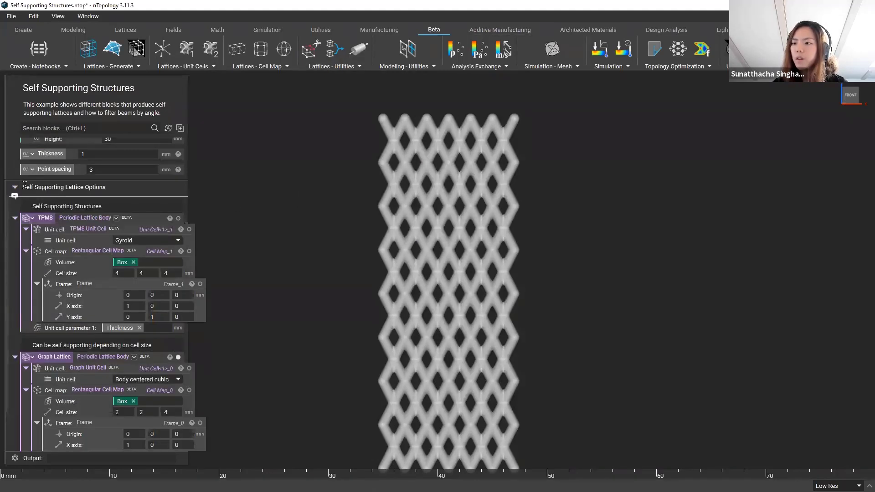
pyautogui.click(16, 189)
pyautogui.click(30, 281)
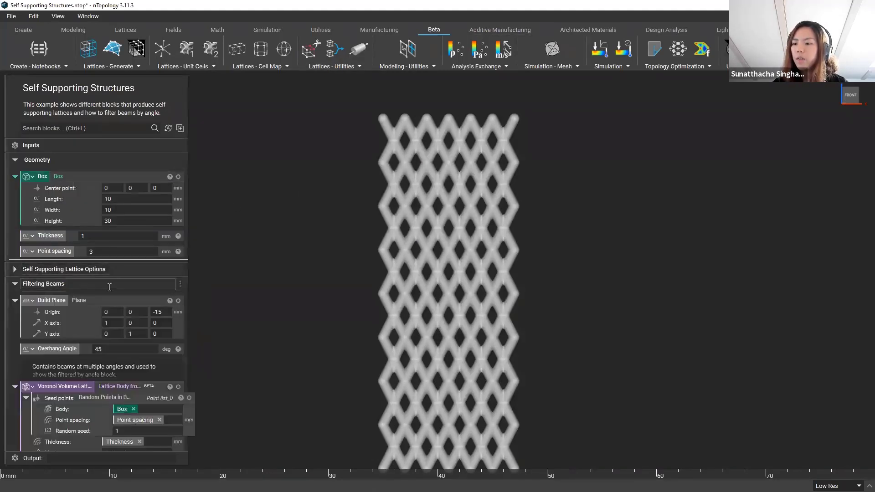
pyautogui.scroll(-2, 46, 265)
pyautogui.scroll(-2, 270, 244)
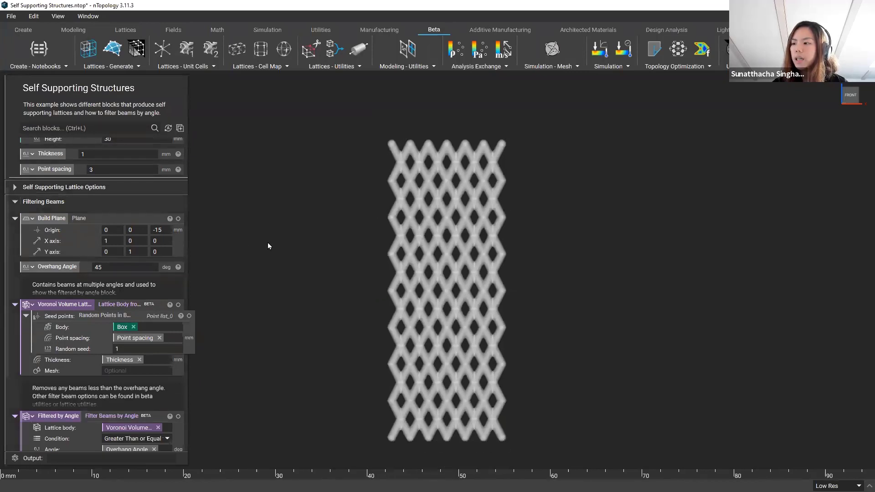
# Step: Display the Voronoi volume lattice in place of the Graph Lattice and inspect its beams
pyautogui.scroll(1, 180, 319)
pyautogui.click(134, 336)
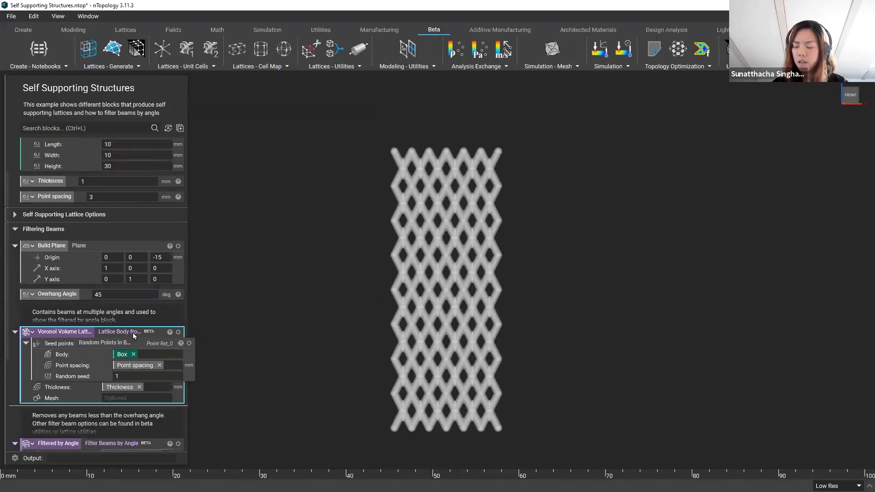
pyautogui.click(178, 331)
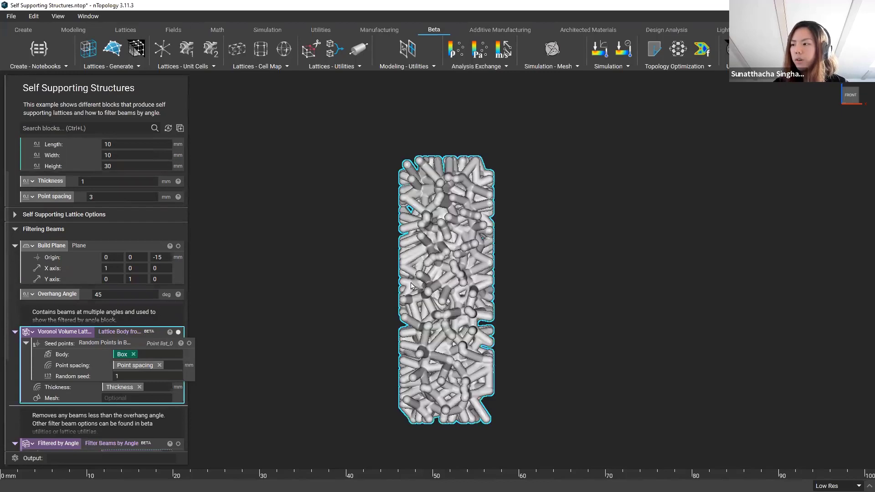
pyautogui.scroll(2, 453, 240)
pyautogui.scroll(-1, 453, 240)
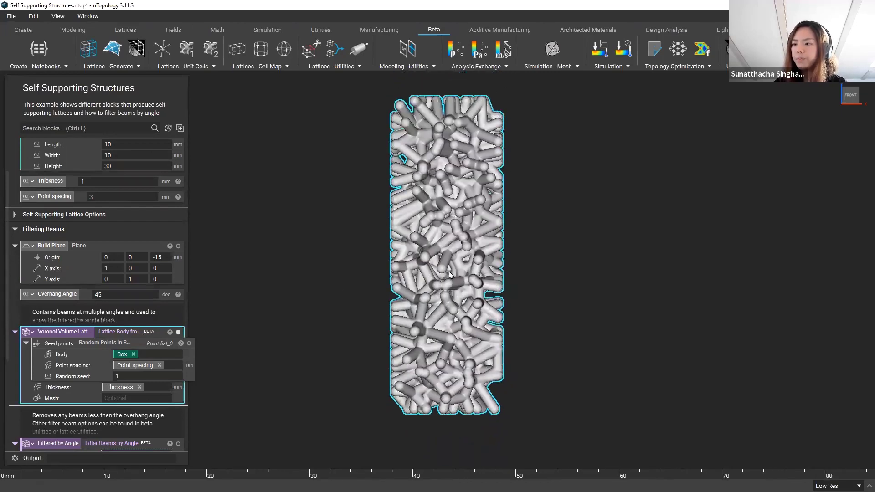
# Step: Display the Build Plane together with the Voronoi volume lattice
pyautogui.scroll(-1, 90, 388)
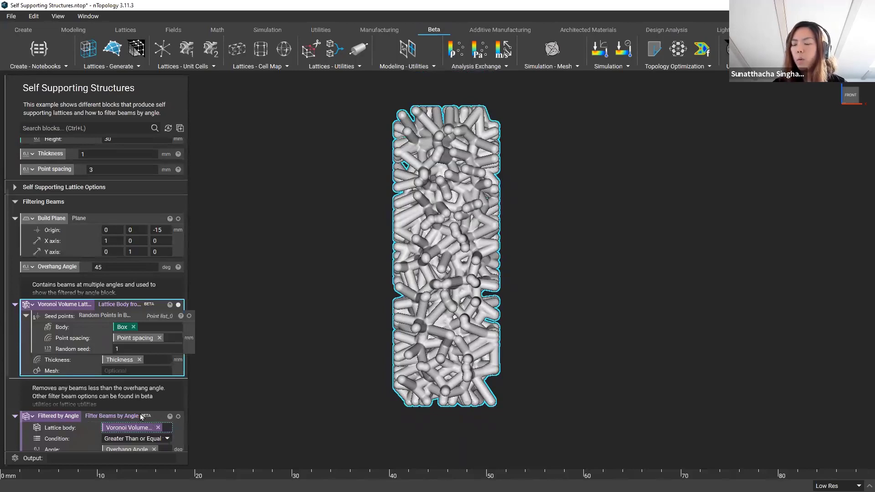
pyautogui.click(177, 220)
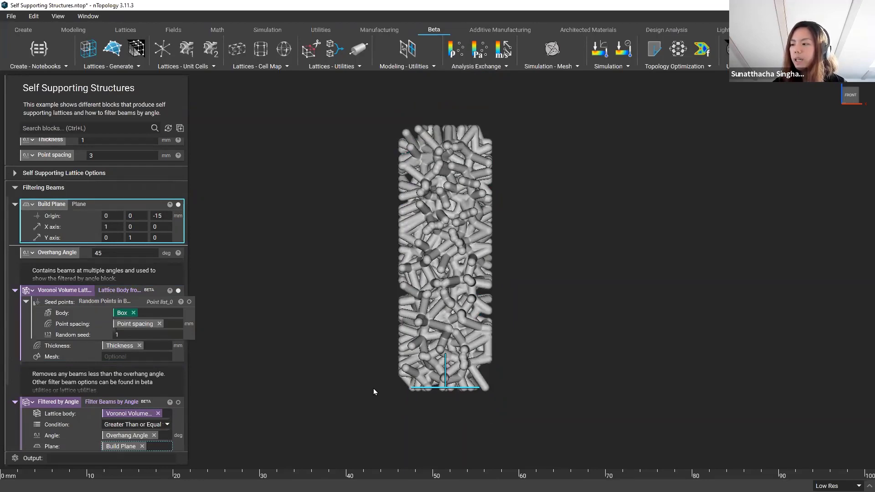
# Step: Review the Overhang Angle and Filtered by Angle blocks and isolate the filtered Voronoi lattice in the view
pyautogui.click(64, 256)
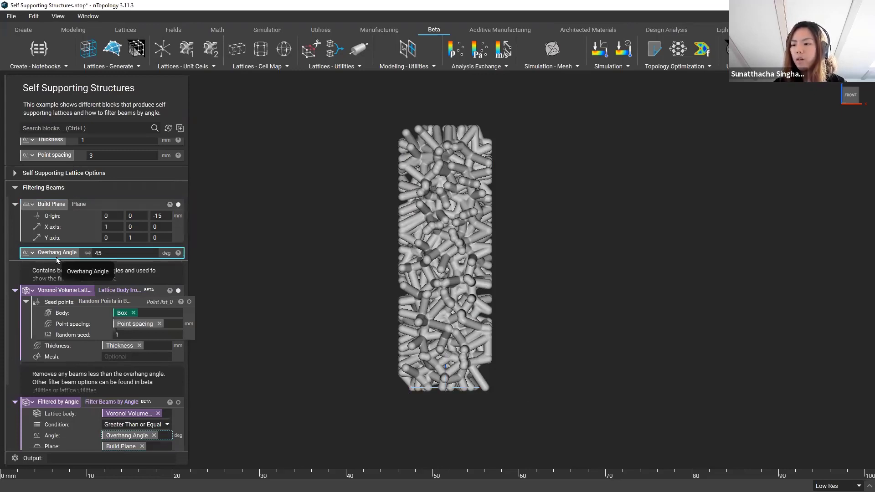
pyautogui.scroll(-1, 113, 345)
pyautogui.click(108, 347)
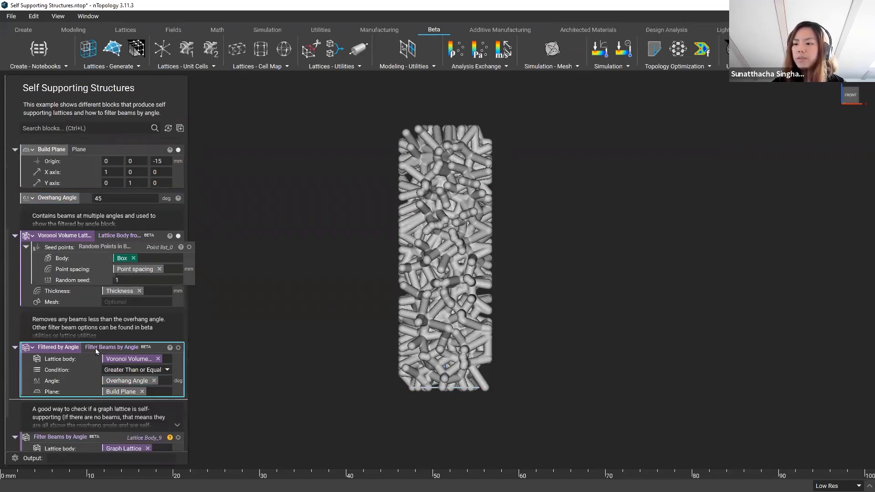
pyautogui.scroll(-1, 96, 348)
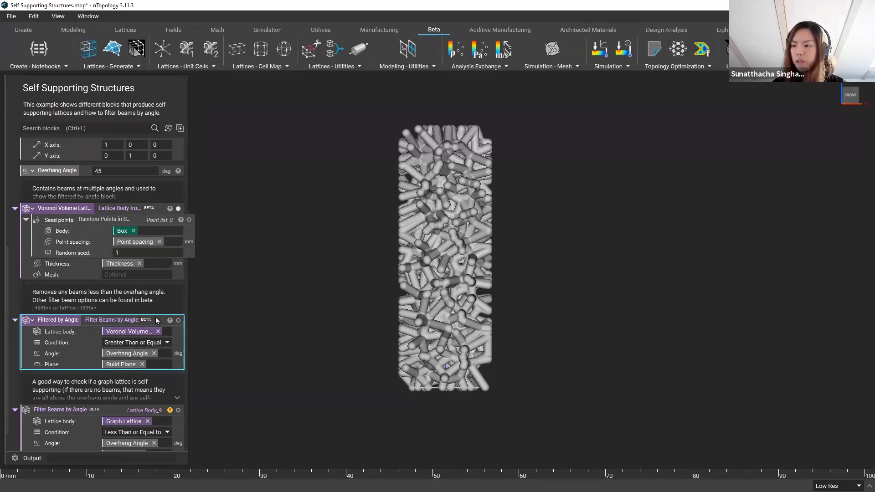
pyautogui.press('i')
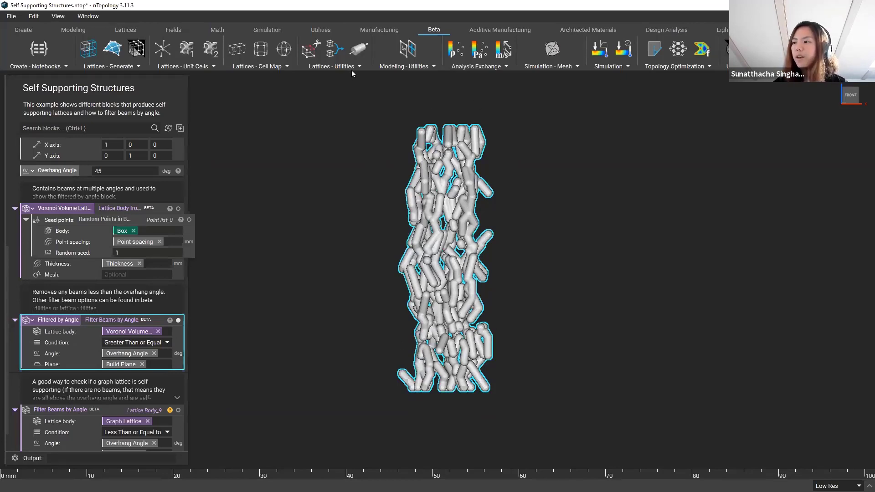
# Step: Look through the lattice utilities for the other beam filtering options
pyautogui.click(325, 69)
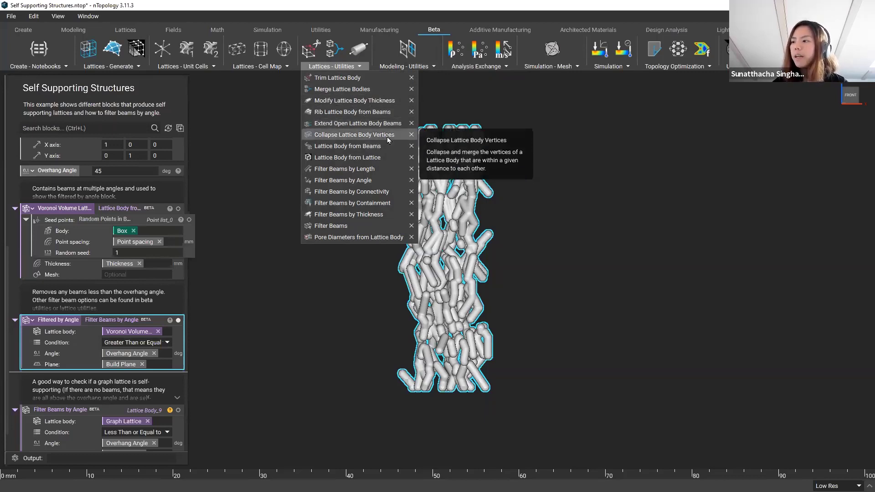
pyautogui.click(265, 289)
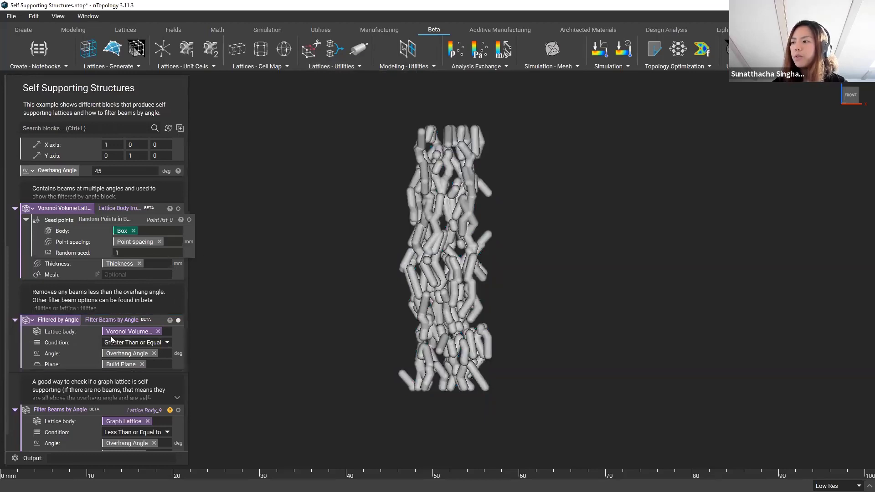
pyautogui.scroll(-1, 91, 319)
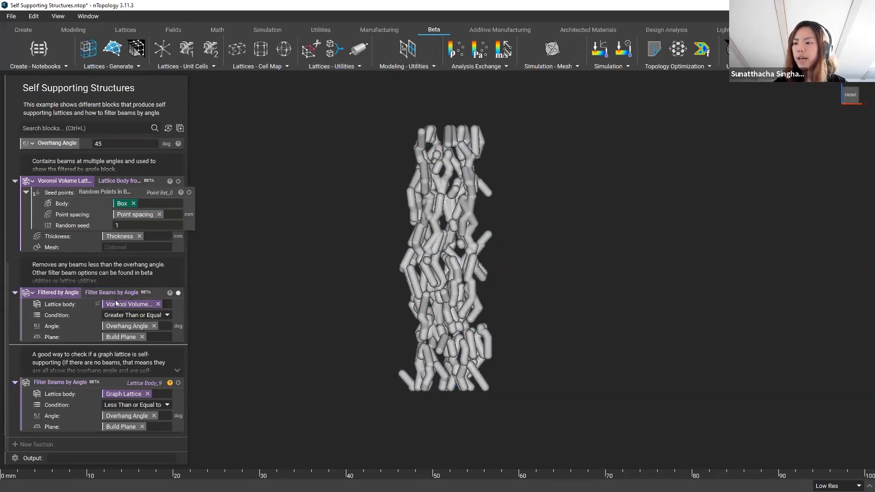
# Step: Review the Filter Beams by Angle block that checks the Graph Lattice and isolate its result
pyautogui.click(106, 384)
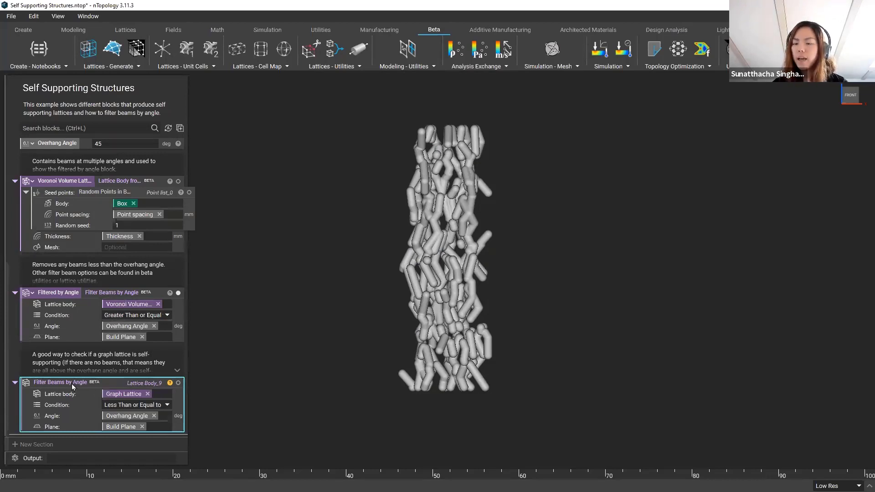
pyautogui.scroll(2, 80, 382)
pyautogui.scroll(-2, 83, 384)
pyautogui.scroll(2, 84, 386)
pyautogui.scroll(-3, 84, 387)
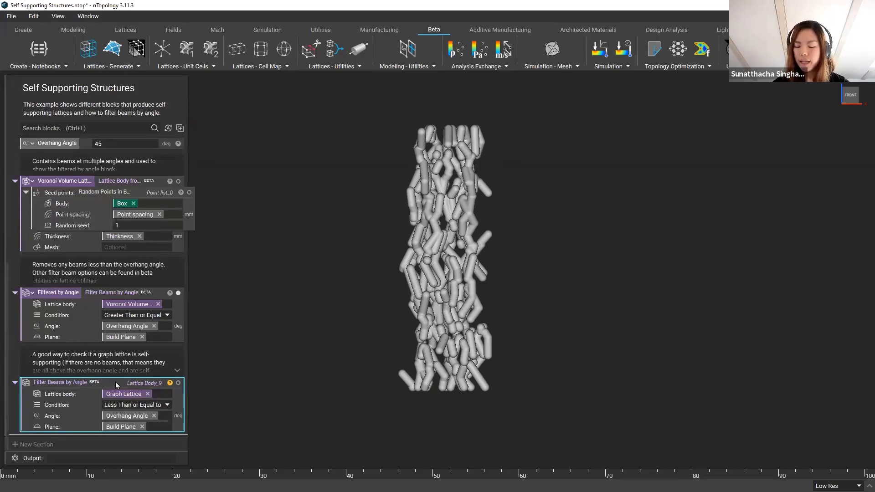
pyautogui.press('i')
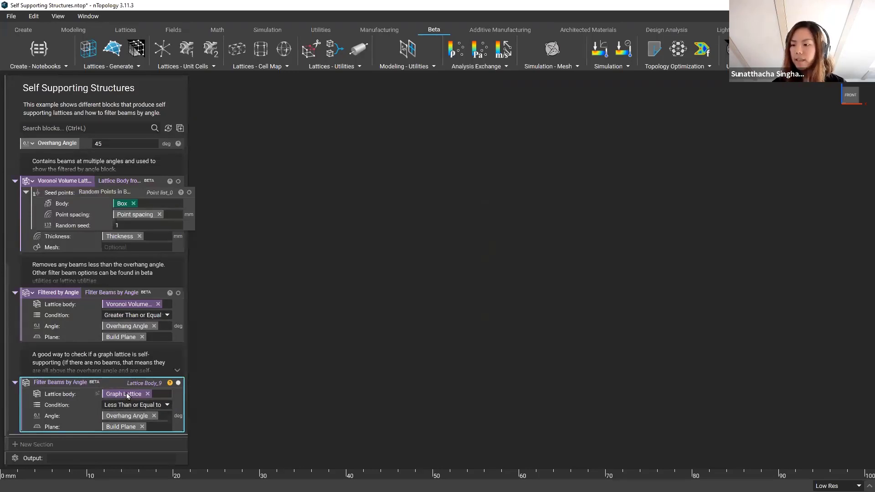
# Step: Read the warning on the Graph Lattice's angle filter and review the Graph Lattice settings in the Self Supporting Lattice Options
pyautogui.click(170, 383)
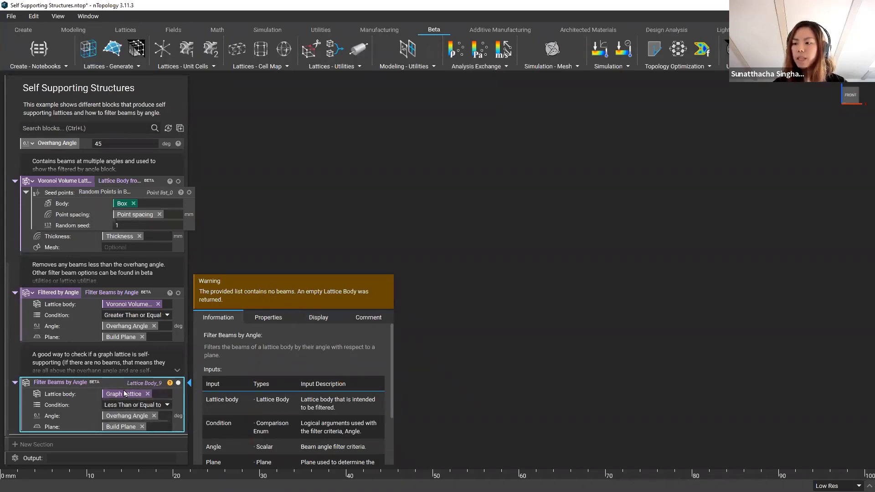
pyautogui.scroll(5, 121, 395)
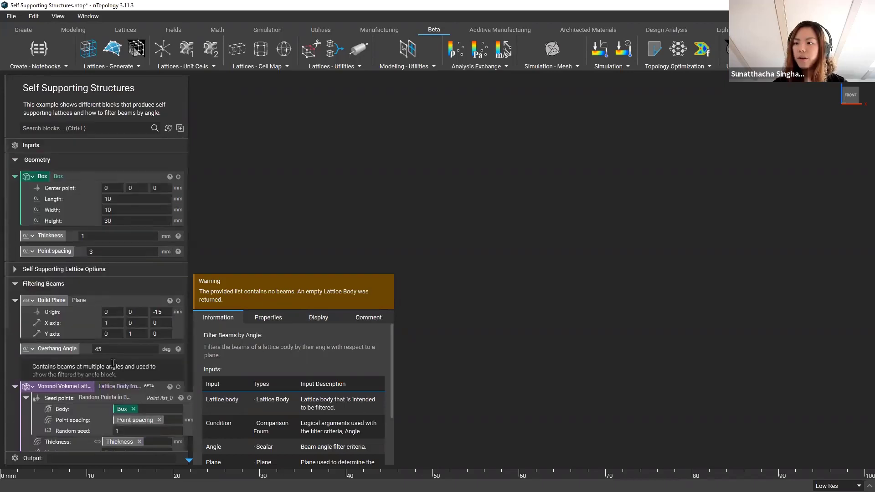
pyautogui.click(14, 269)
pyautogui.scroll(-3, 41, 346)
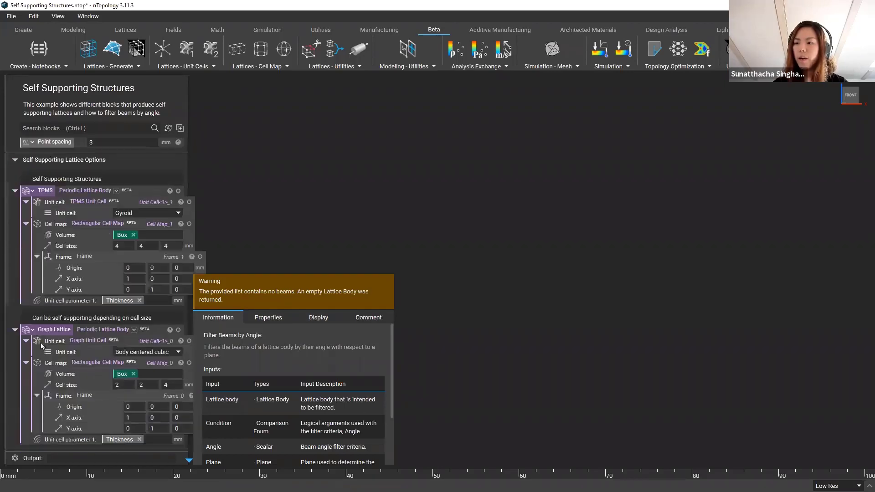
pyautogui.scroll(-1, 68, 289)
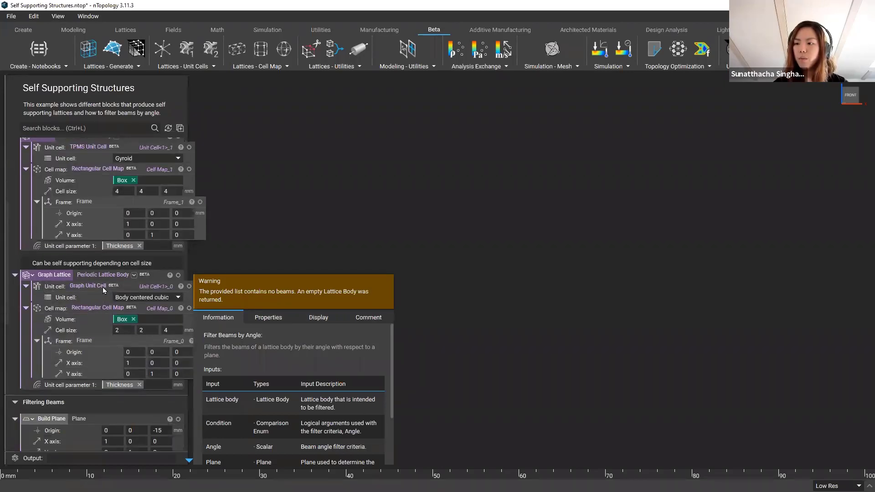
pyautogui.scroll(-1, 109, 301)
pyautogui.scroll(-2, 110, 284)
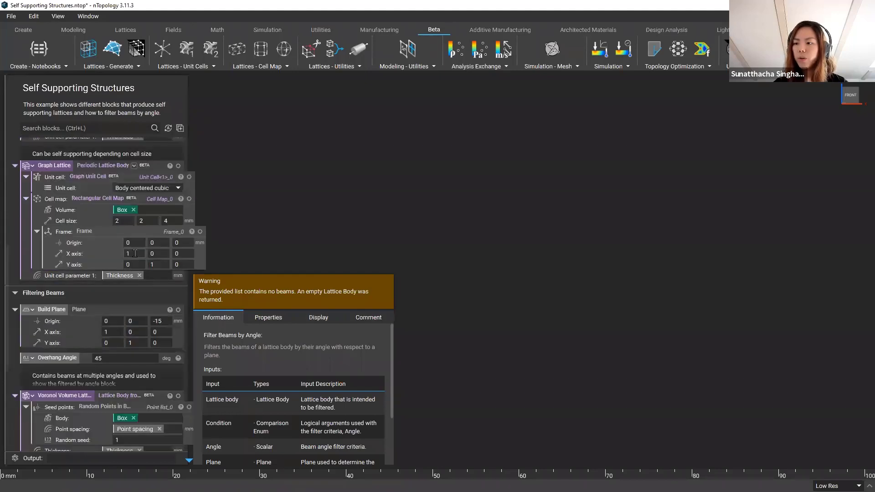
pyautogui.scroll(-4, 135, 254)
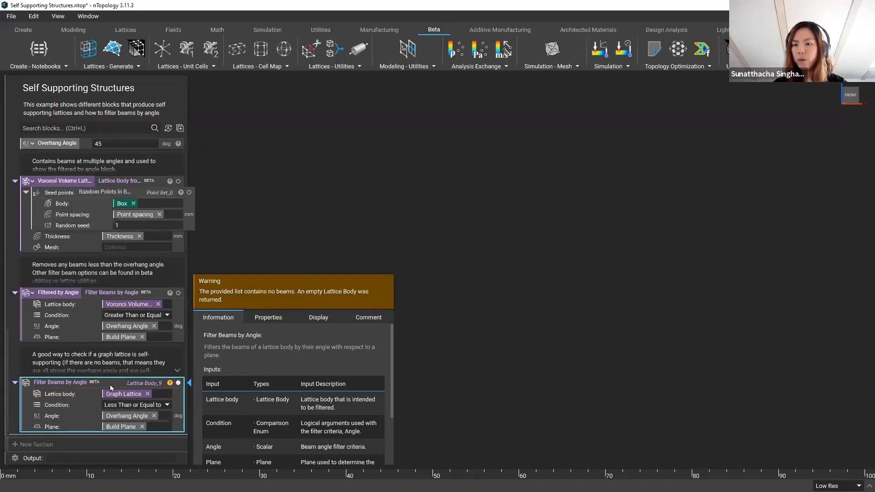
pyautogui.click(178, 383)
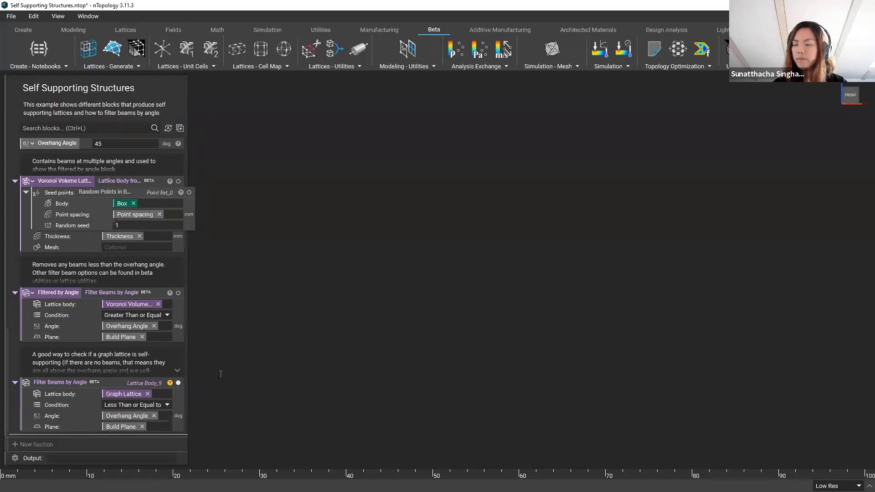
pyautogui.scroll(3, 180, 378)
pyautogui.scroll(-2, 165, 372)
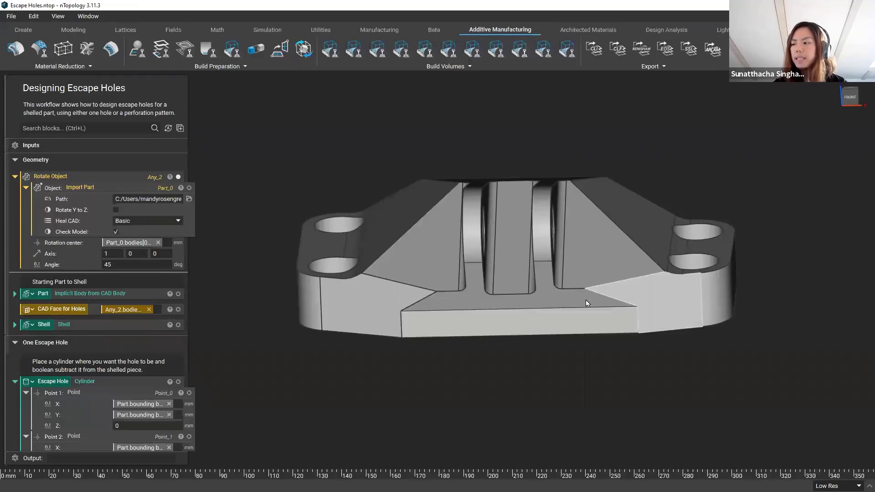
# Step: Inspect the rotated bracket and the geometry blocks of the Designing Escape Holes notebook
pyautogui.moveTo(643, 313); pyautogui.dragTo(596, 334, button='right')
pyautogui.scroll(1, 598, 361)
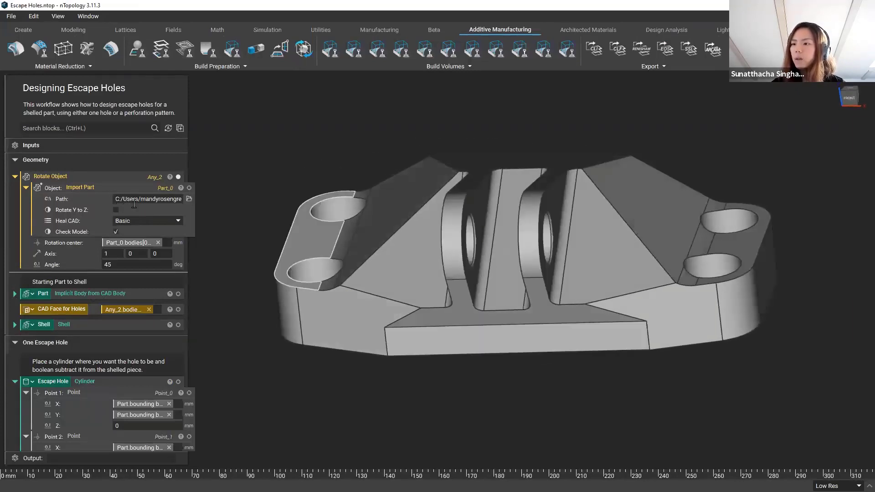
pyautogui.scroll(-1, 105, 214)
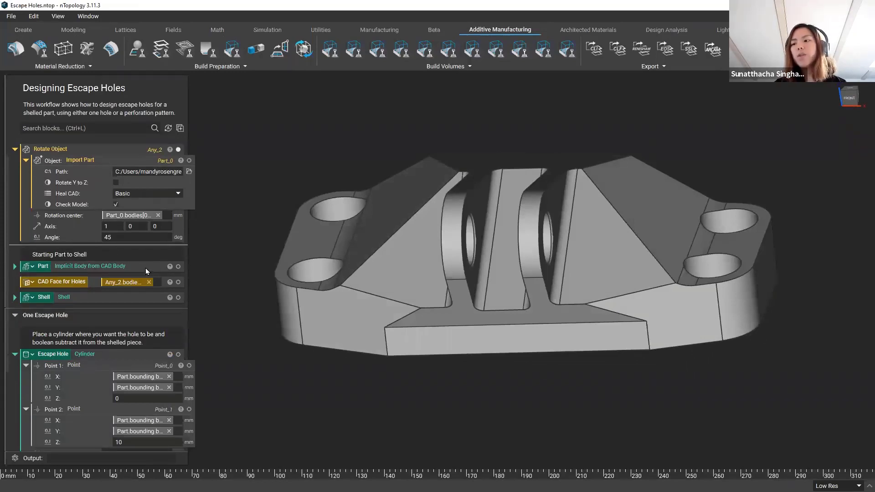
pyautogui.scroll(-1, 109, 267)
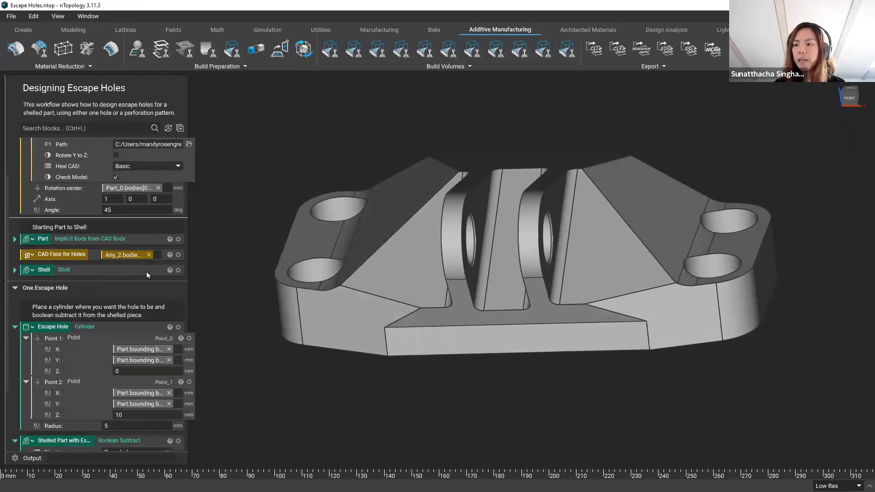
pyautogui.scroll(-1, 57, 270)
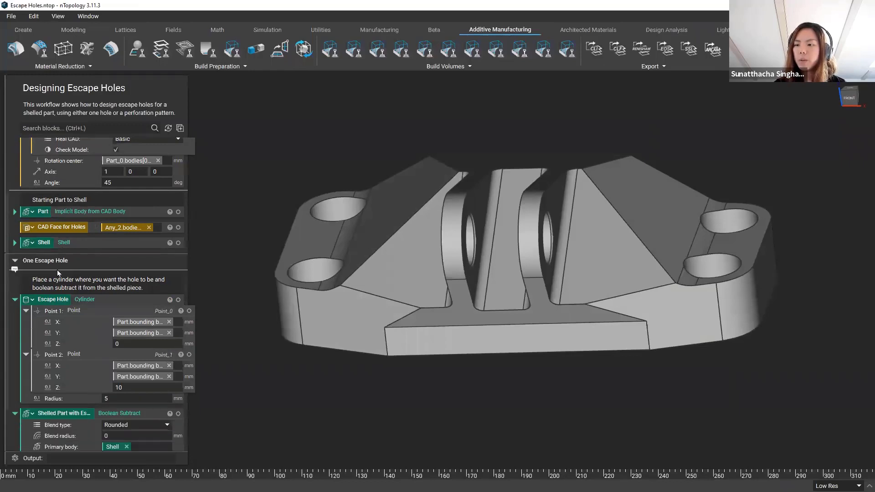
# Step: Isolate the Shell body in place of the rotated CAD part
pyautogui.click(62, 247)
pyautogui.press('i')
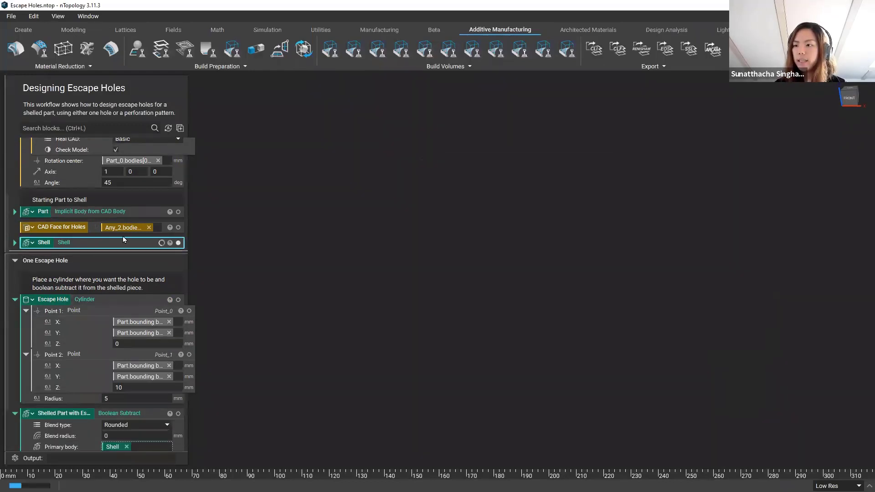
pyautogui.moveTo(467, 260)
pyautogui.mouseDown(button='right')
pyautogui.moveTo(449, 234)
pyautogui.moveTo(458, 248)
pyautogui.mouseUp(button='right')
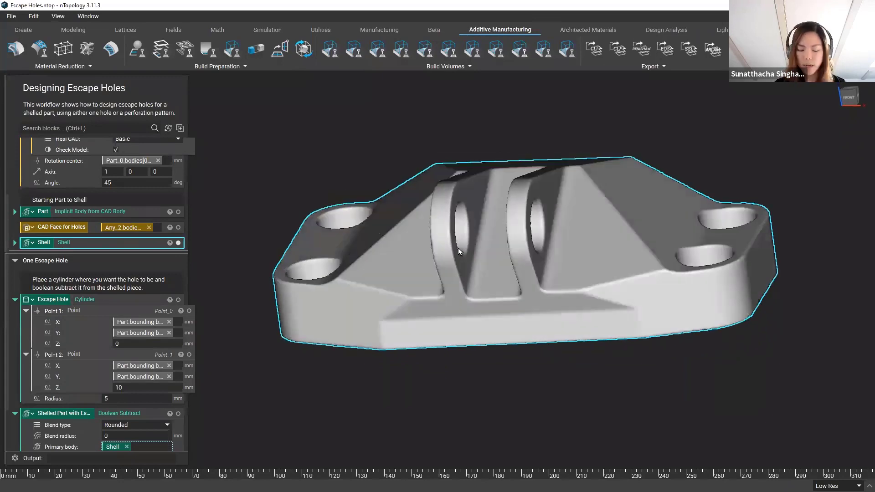
# Step: Section the shelled part horizontally at about Z 28.5 mm, inspect its hollow interior, and close the section cut
pyautogui.press('x')
pyautogui.moveTo(588, 307); pyautogui.dragTo(553, 373, button='right')
pyautogui.moveTo(506, 252); pyautogui.dragTo(532, 266)
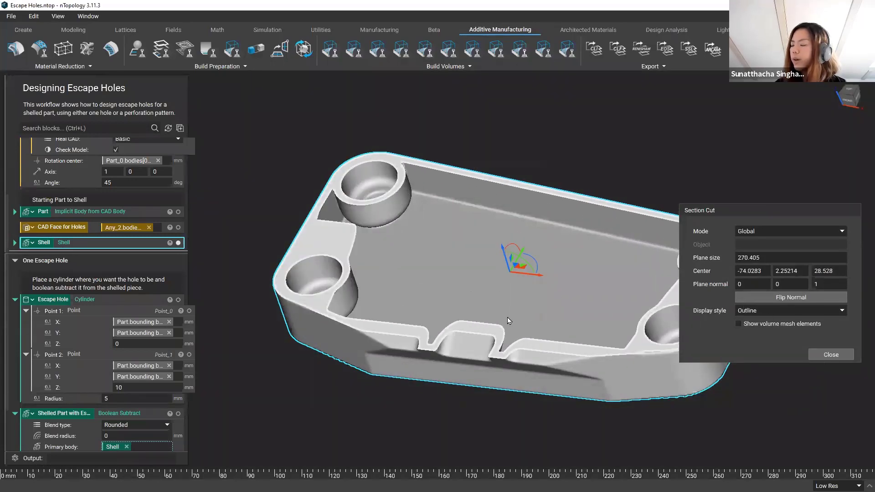
pyautogui.moveTo(508, 318); pyautogui.dragTo(501, 258, button='right')
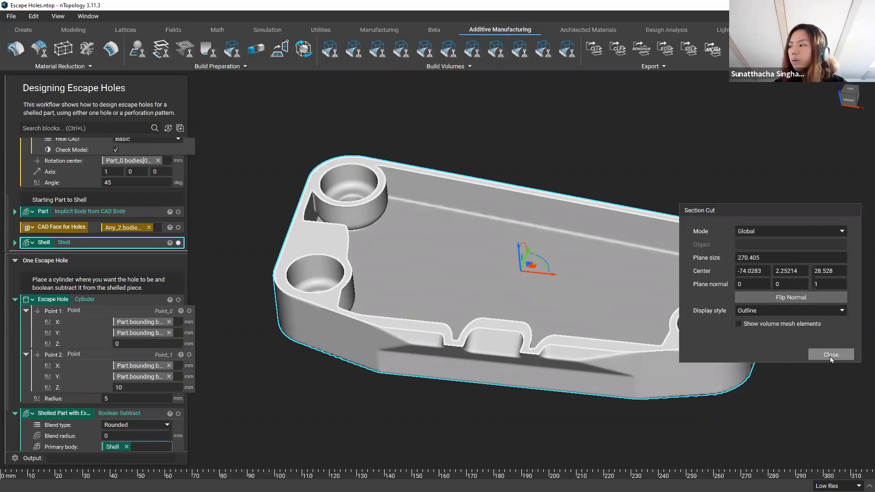
pyautogui.moveTo(496, 284); pyautogui.dragTo(502, 290, button='right')
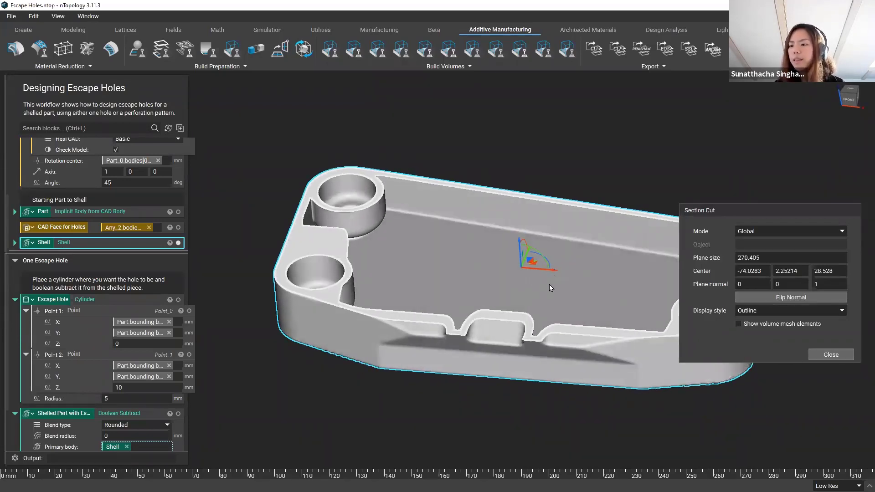
pyautogui.scroll(-1, 130, 304)
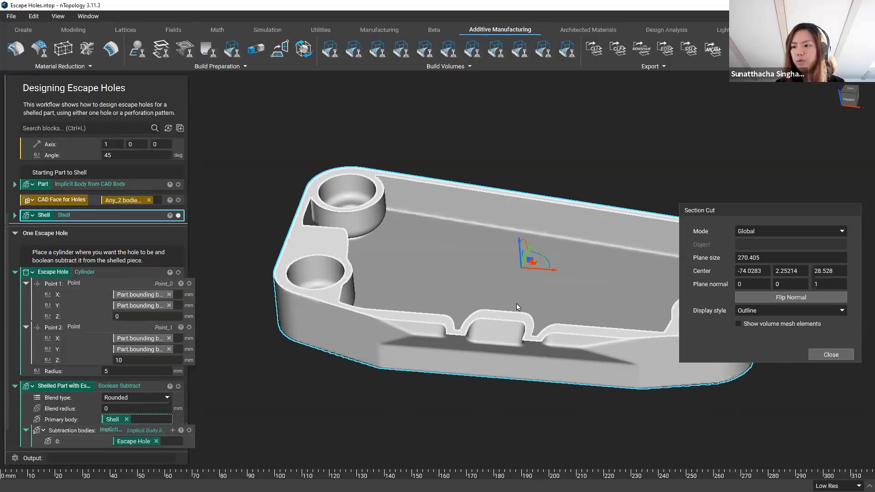
pyautogui.click(837, 358)
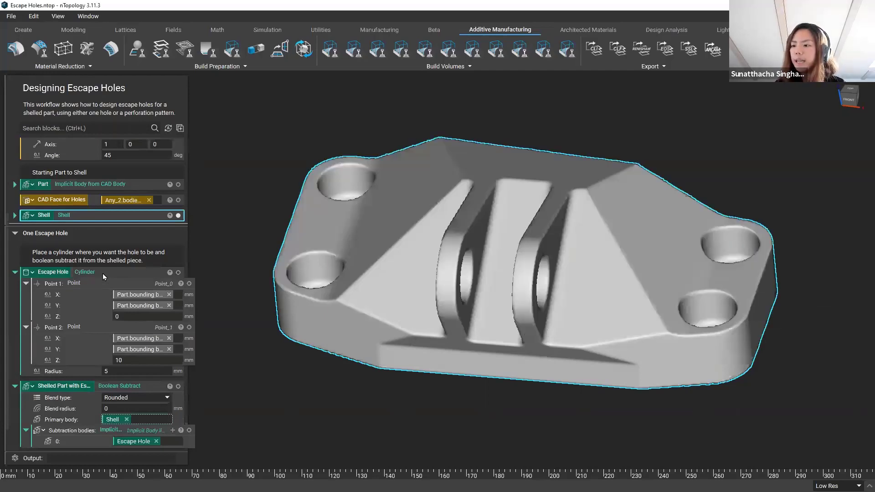
# Step: Review the Escape Hole cylinder block and the available primitives, and inspect the shelled part from the front
pyautogui.scroll(-1, 102, 273)
pyautogui.click(103, 243)
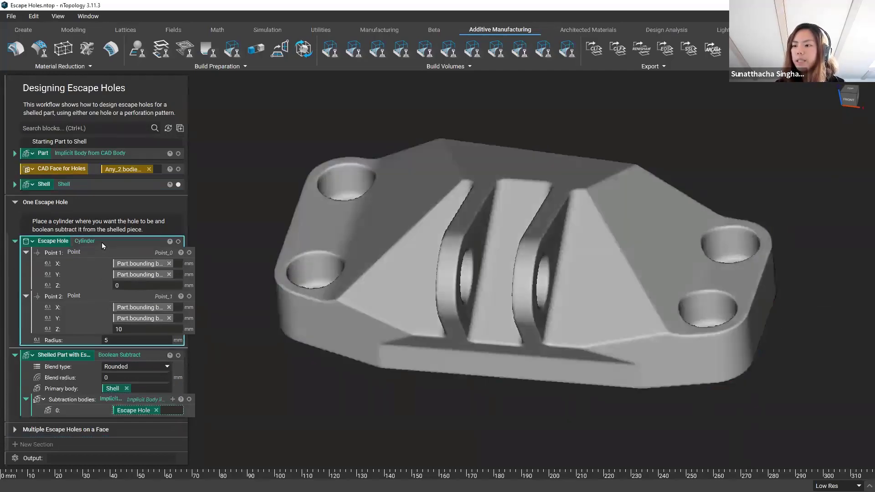
pyautogui.click(37, 28)
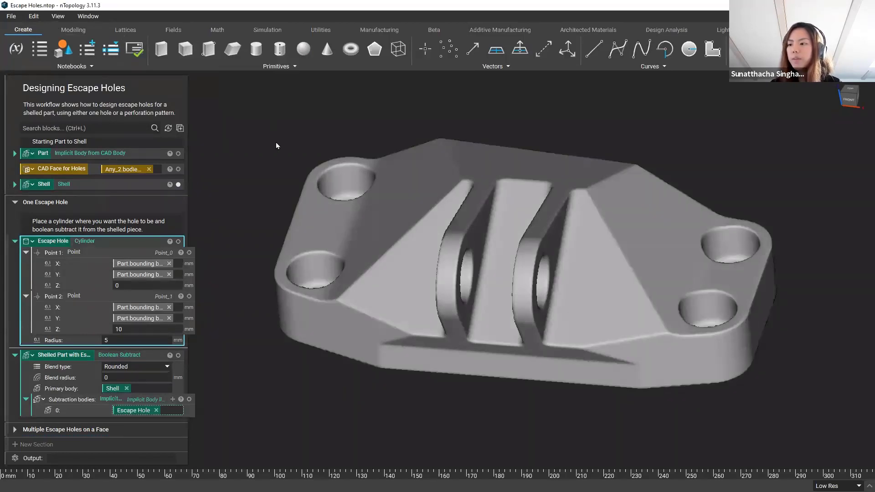
pyautogui.moveTo(417, 320); pyautogui.dragTo(437, 265, button='right')
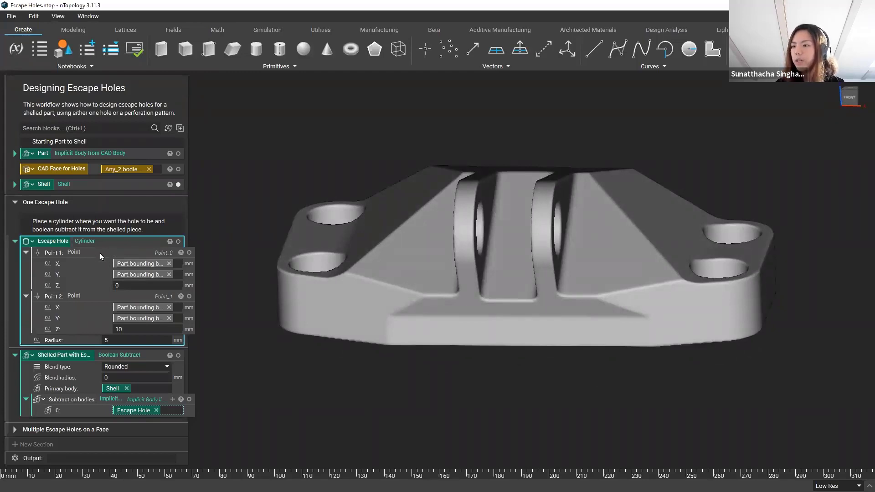
pyautogui.moveTo(403, 347); pyautogui.dragTo(458, 328, button='right')
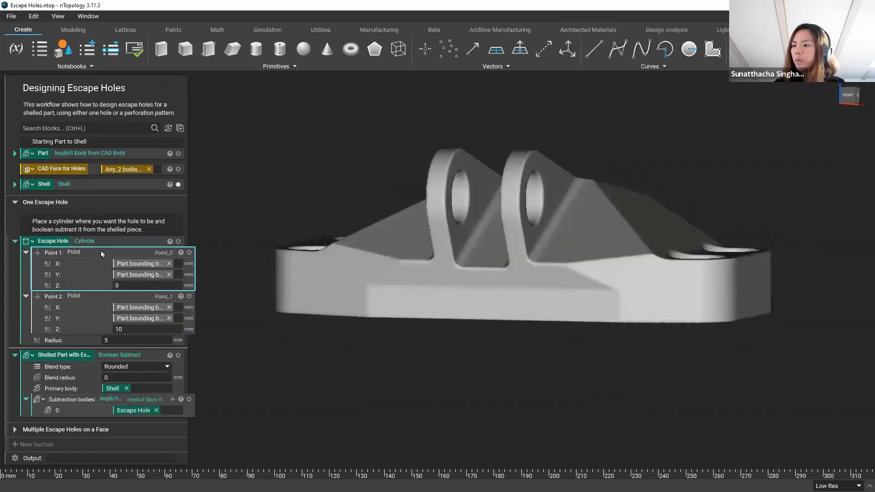
# Step: Display Point 1 and Point 2 of the Escape Hole cylinder together with the shelled part
pyautogui.click(189, 253)
pyautogui.moveTo(501, 360); pyautogui.dragTo(524, 334, button='right')
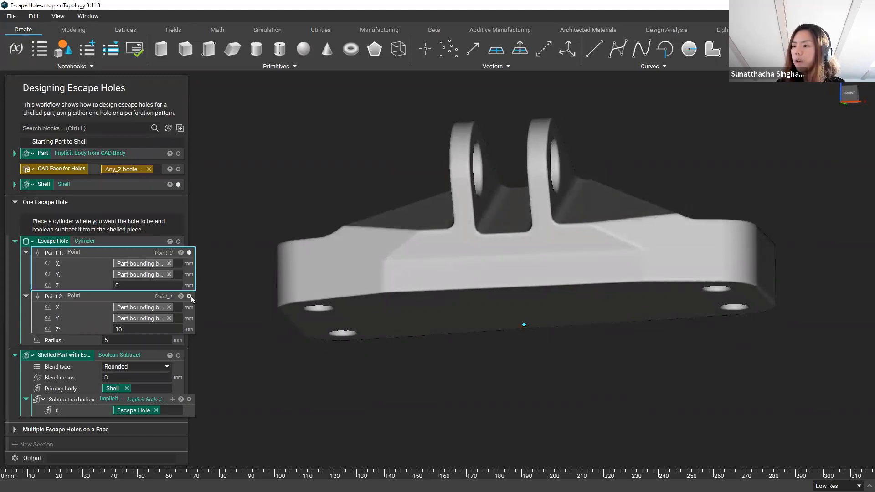
pyautogui.moveTo(393, 331); pyautogui.dragTo(401, 392, button='right')
# Step: Section the shelled part horizontally at about Z 11.2 mm and view the cut near edge-on beside the cylinder points
pyautogui.click(481, 317)
pyautogui.press('x')
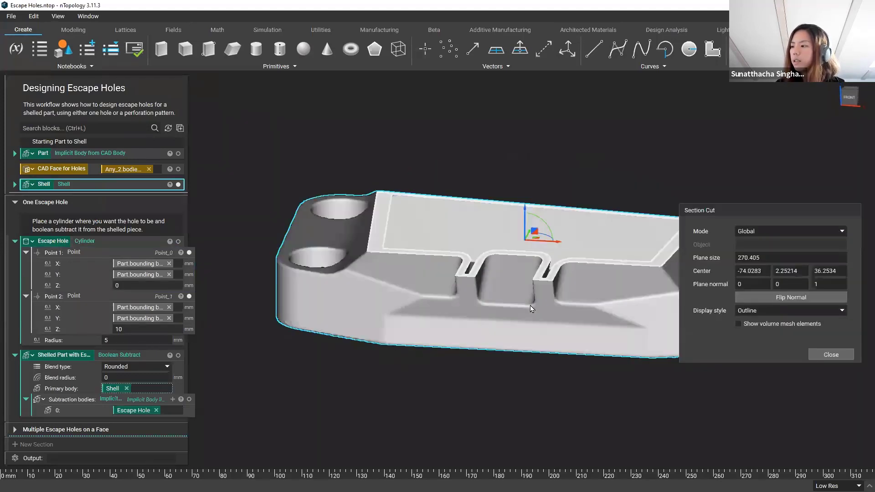
pyautogui.moveTo(526, 235); pyautogui.dragTo(524, 308)
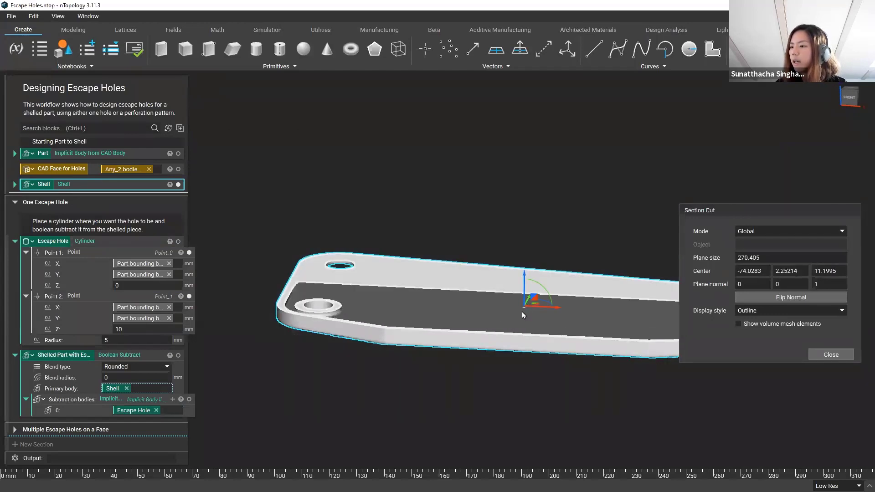
pyautogui.moveTo(524, 388); pyautogui.dragTo(523, 354, button='right')
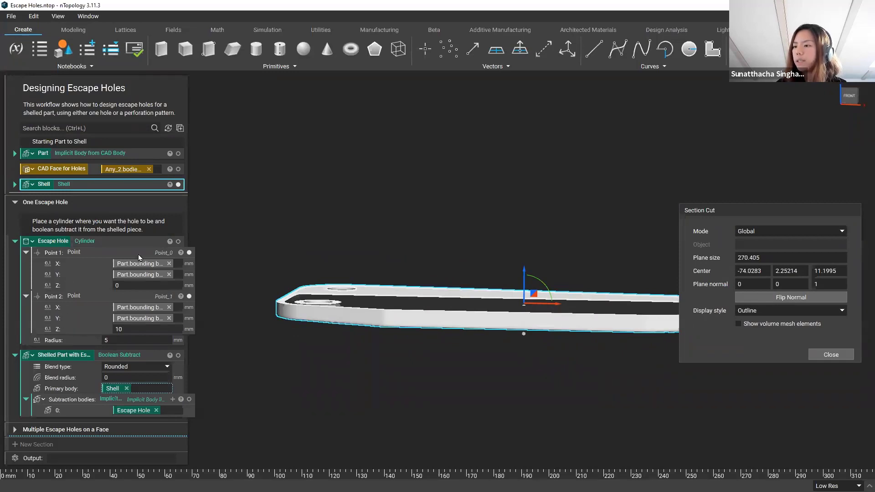
# Step: Examine the Part block's bounding box properties that supply the X and Y coordinates of the Escape Hole points
pyautogui.scroll(2, 114, 242)
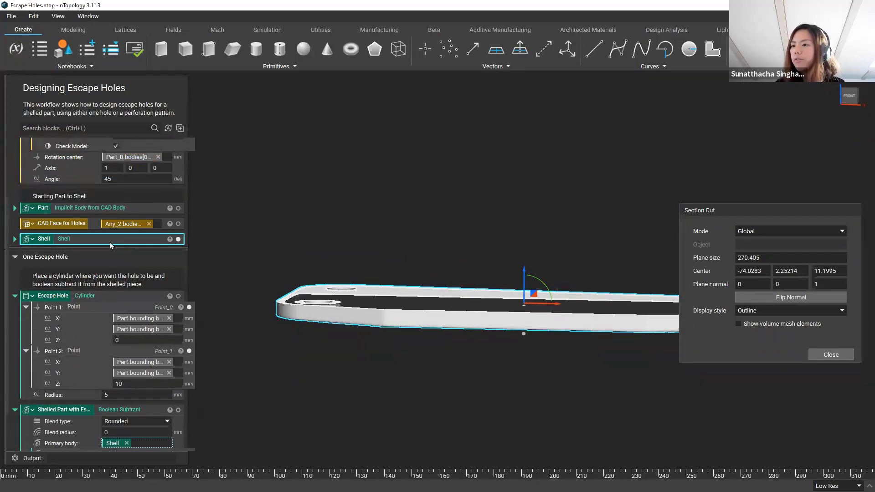
pyautogui.click(170, 209)
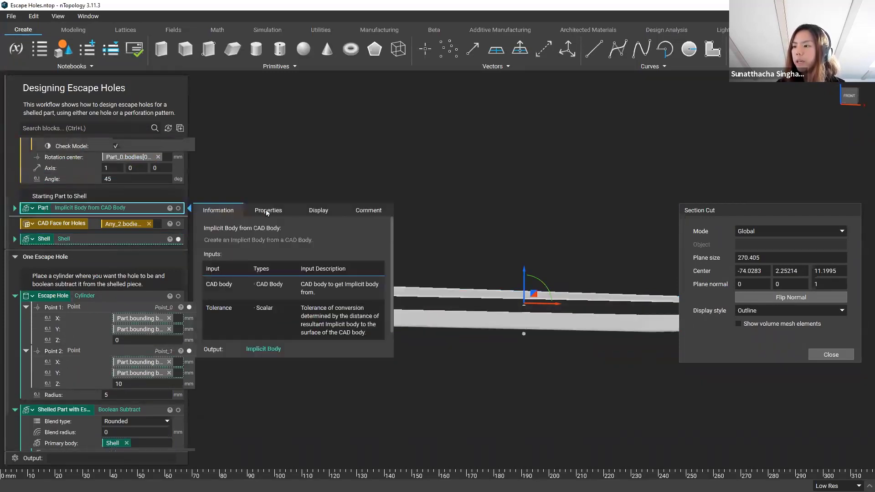
pyautogui.click(269, 210)
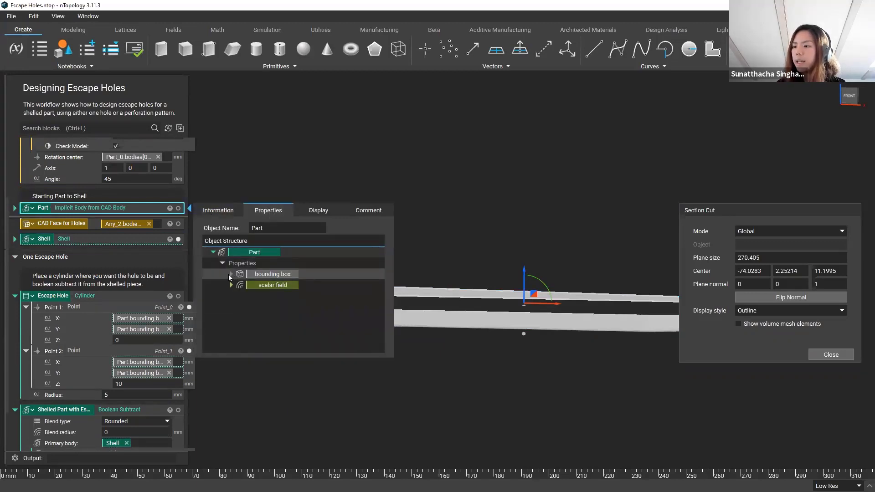
pyautogui.click(231, 275)
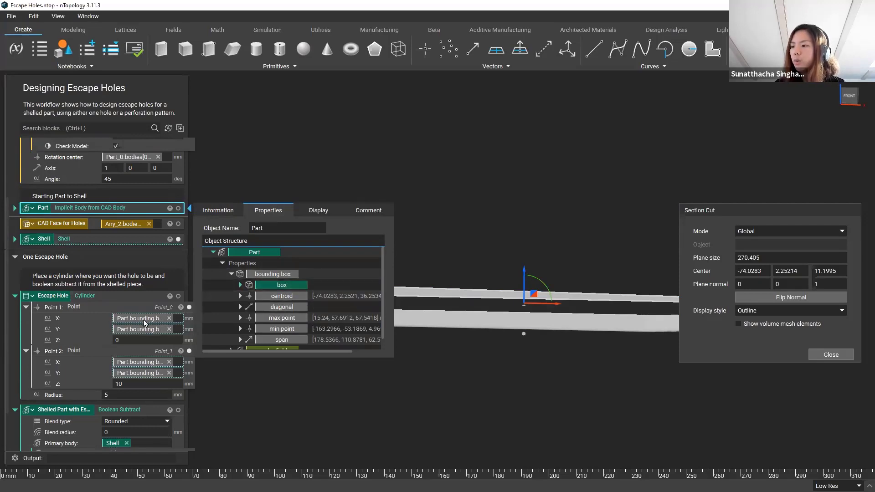
pyautogui.click(283, 397)
pyautogui.scroll(-3, 95, 316)
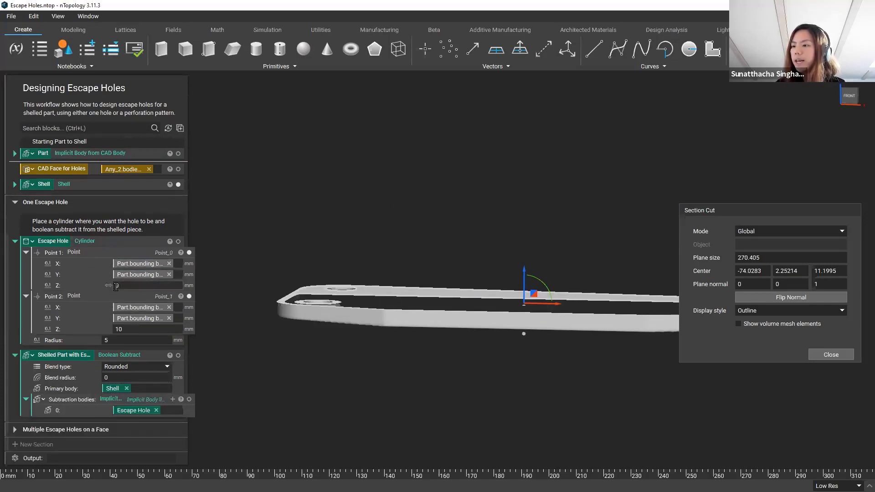
# Step: Close the section cut and display the Escape Hole cylinder together with the shelled part, seen from slightly below
pyautogui.moveTo(518, 330)
pyautogui.mouseDown(button='right')
pyautogui.moveTo(538, 342)
pyautogui.moveTo(531, 322)
pyautogui.mouseUp(button='right')
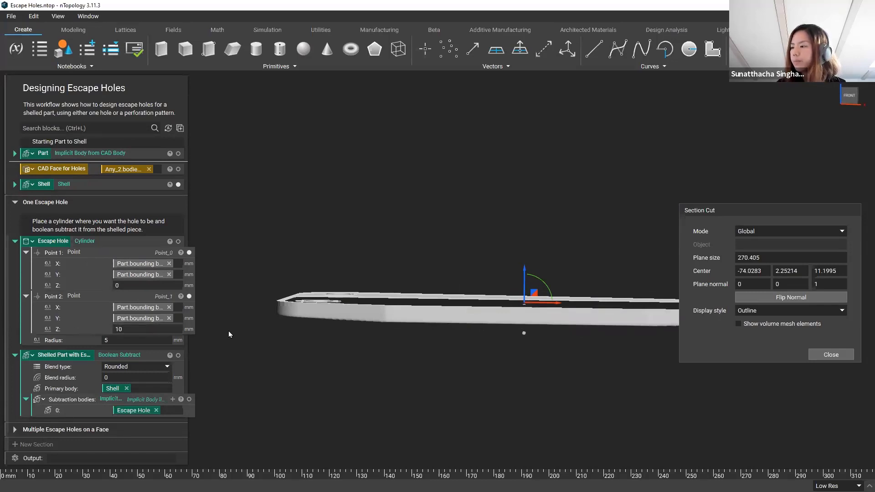
pyautogui.click(845, 356)
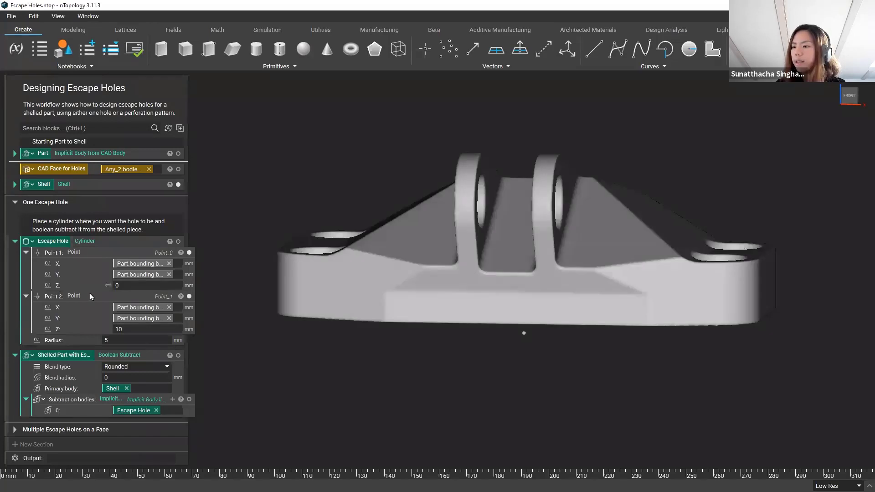
pyautogui.click(178, 241)
pyautogui.moveTo(578, 363); pyautogui.dragTo(544, 350, button='right')
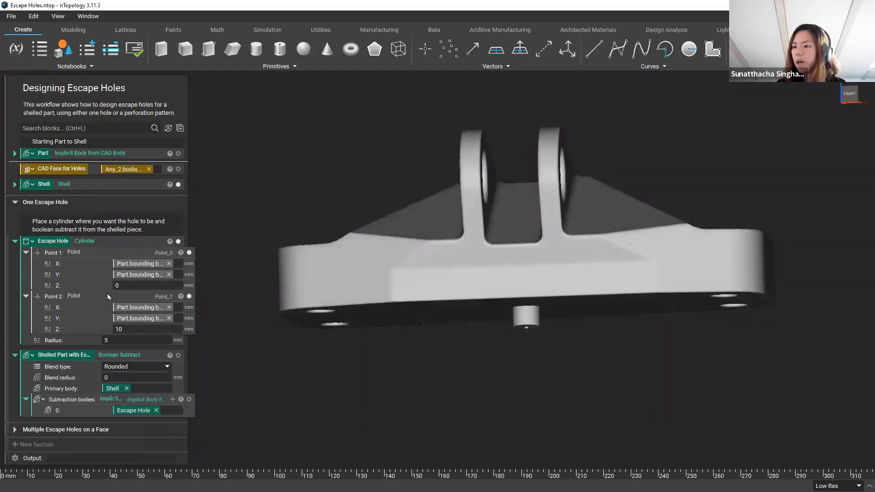
# Step: Isolate the Boolean Subtract result of the Shell and Escape Hole, and inspect the hole in the part's base
pyautogui.click(137, 355)
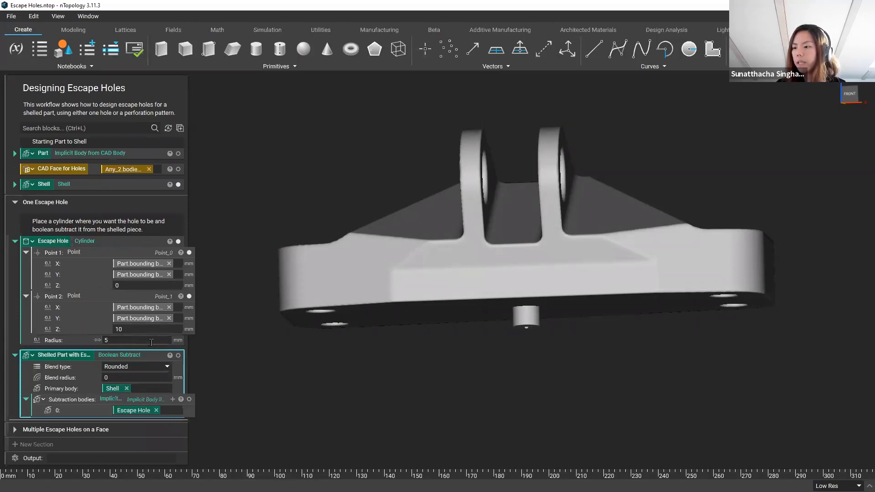
pyautogui.press('i')
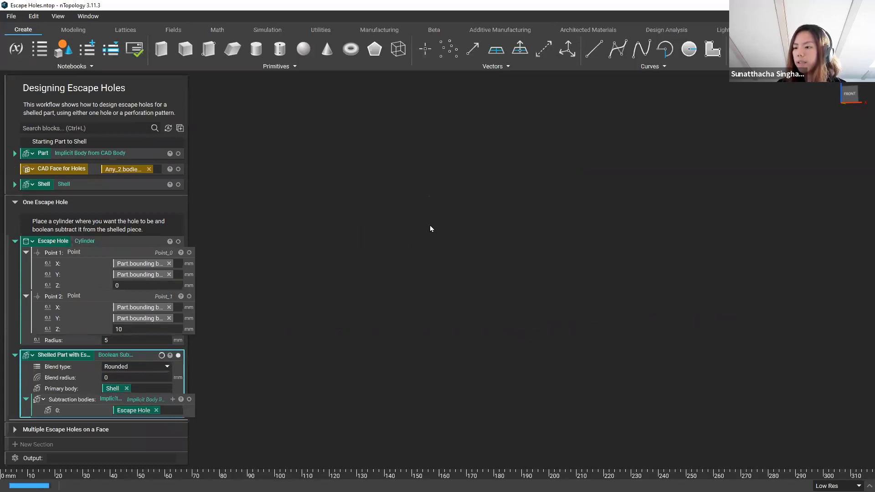
pyautogui.moveTo(467, 271); pyautogui.dragTo(524, 127, button='middle')
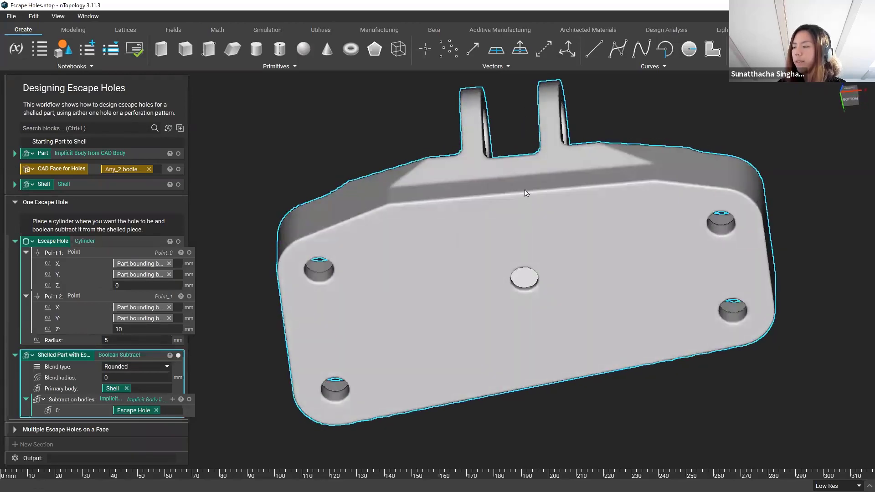
pyautogui.moveTo(524, 193); pyautogui.dragTo(522, 440, button='middle')
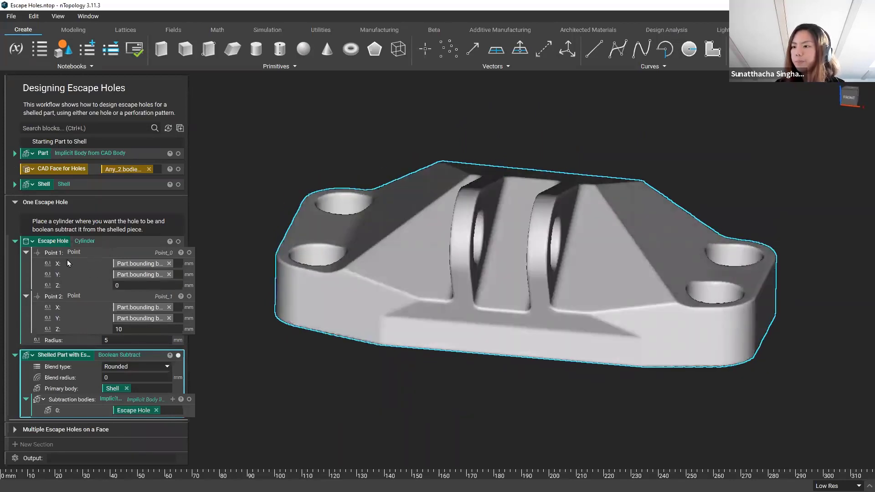
# Step: Collapse the Escape Hole and Boolean Subtract blocks and expand the Multiple Escape Holes on a Face section
pyautogui.click(15, 241)
pyautogui.click(17, 349)
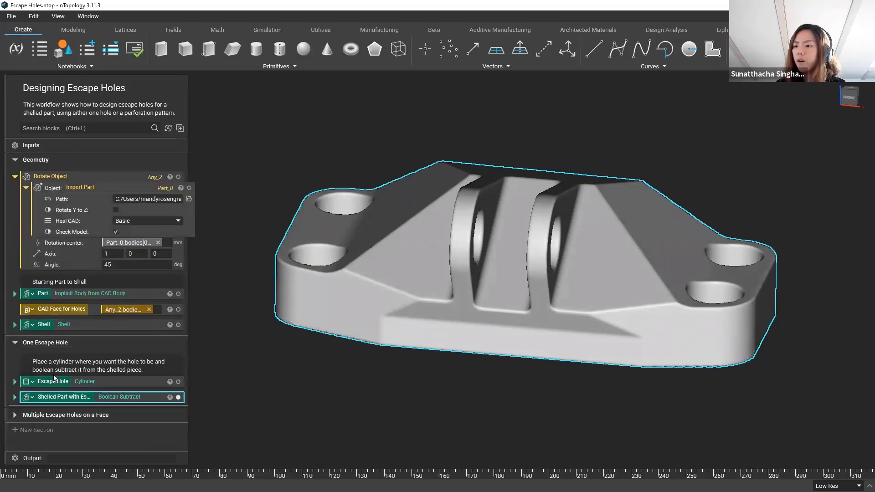
pyautogui.click(15, 415)
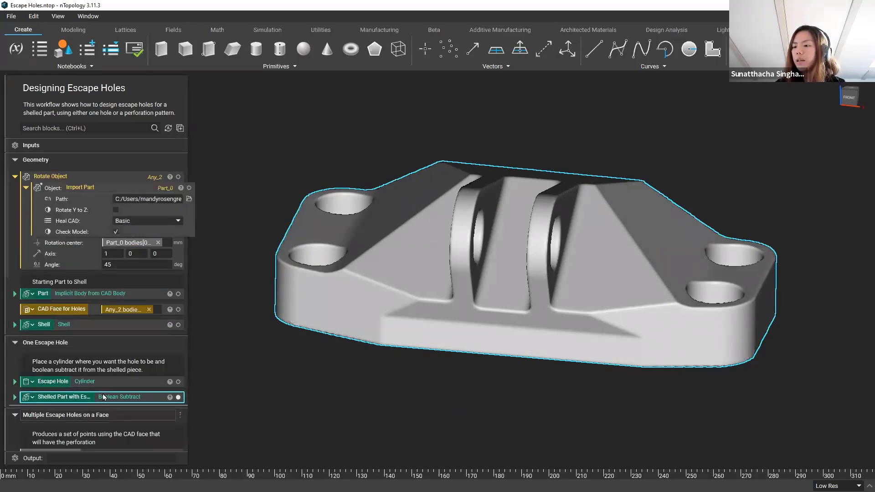
pyautogui.scroll(-5, 104, 397)
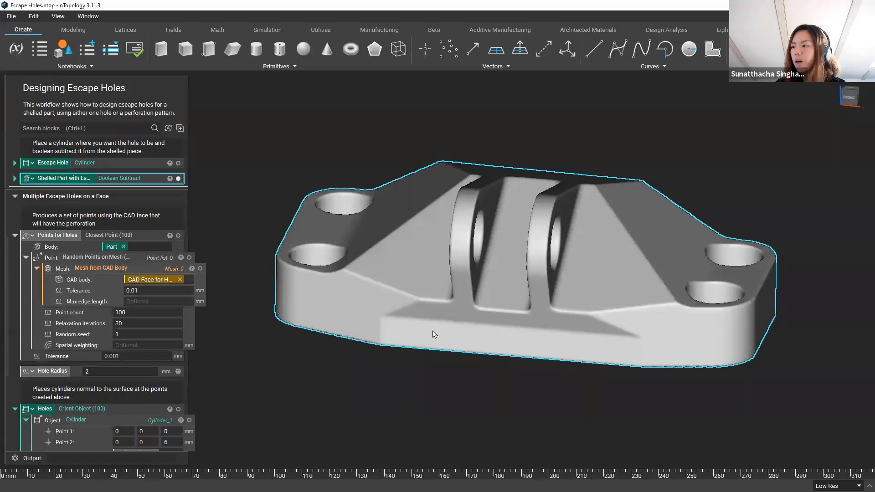
# Step: Hide the single-hole Boolean Subtract result, display the Shell body instead, and orient it to show its flat base
pyautogui.moveTo(575, 331); pyautogui.dragTo(573, 238, button='right')
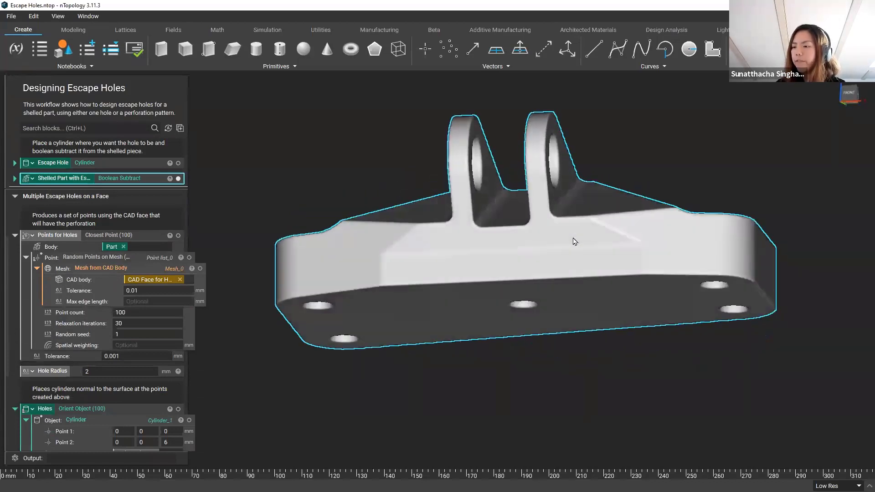
pyautogui.click(178, 178)
pyautogui.scroll(4, 164, 219)
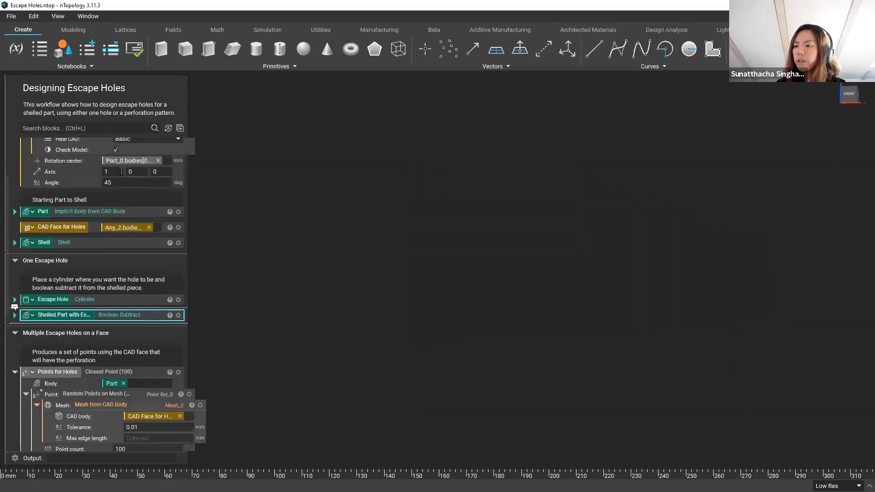
pyautogui.scroll(-4, 163, 196)
pyautogui.scroll(3, 152, 228)
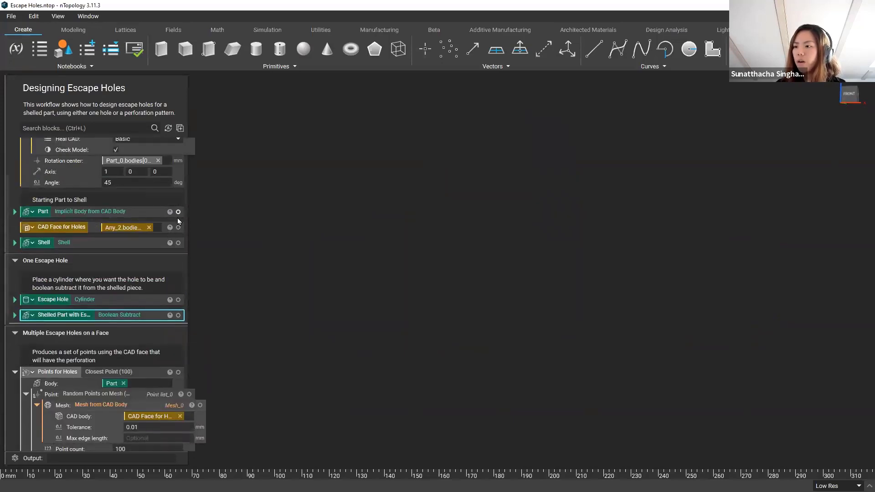
pyautogui.click(178, 244)
pyautogui.moveTo(362, 240); pyautogui.dragTo(375, 201, button='right')
pyautogui.moveTo(682, 177); pyautogui.dragTo(428, 278, button='right')
# Step: Review the Points for Holes, Hole Radius, Holes and Perforated Part blocks, including the Random Points on Mesh input
pyautogui.scroll(-3, 182, 331)
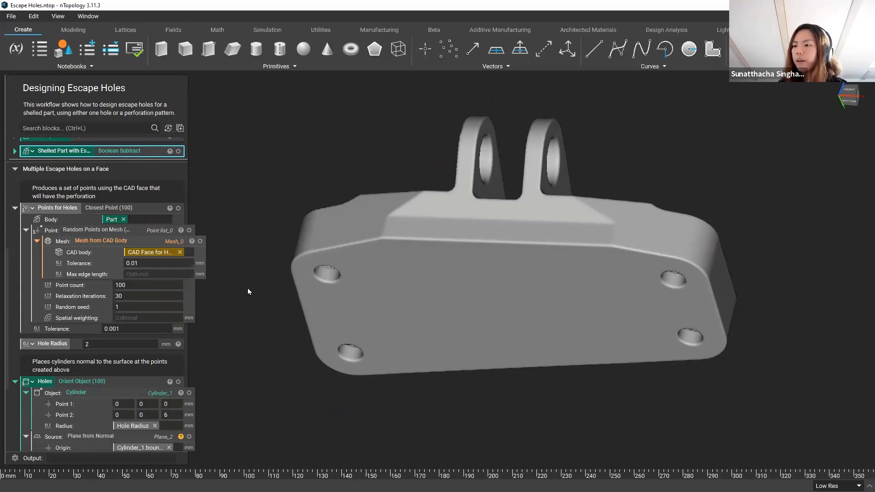
pyautogui.scroll(-2, 130, 268)
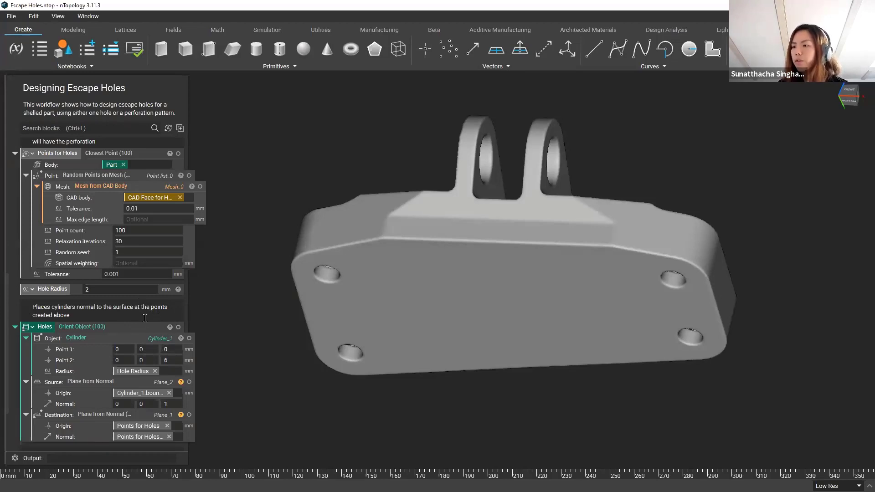
pyautogui.scroll(-3, 142, 321)
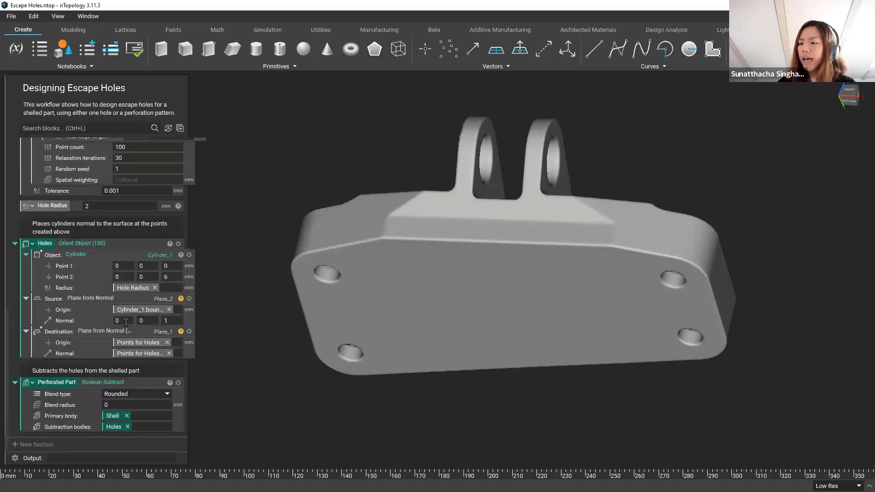
pyautogui.scroll(5, 124, 328)
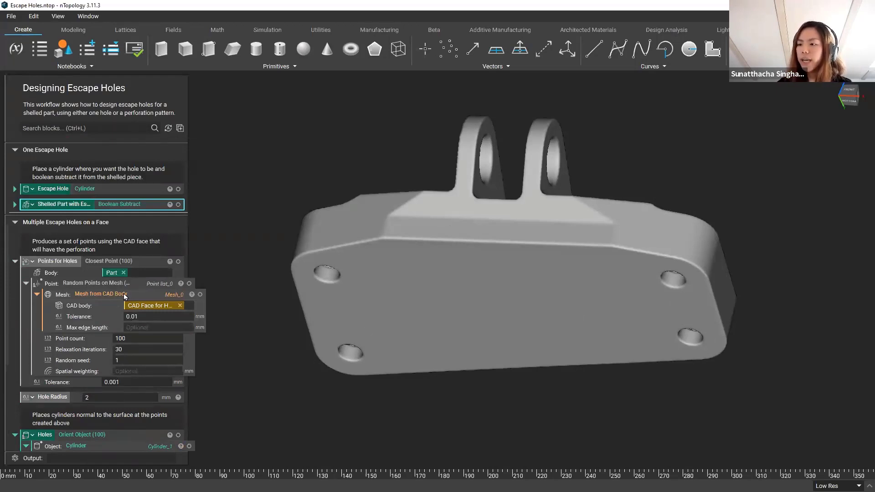
pyautogui.click(124, 294)
pyautogui.click(69, 285)
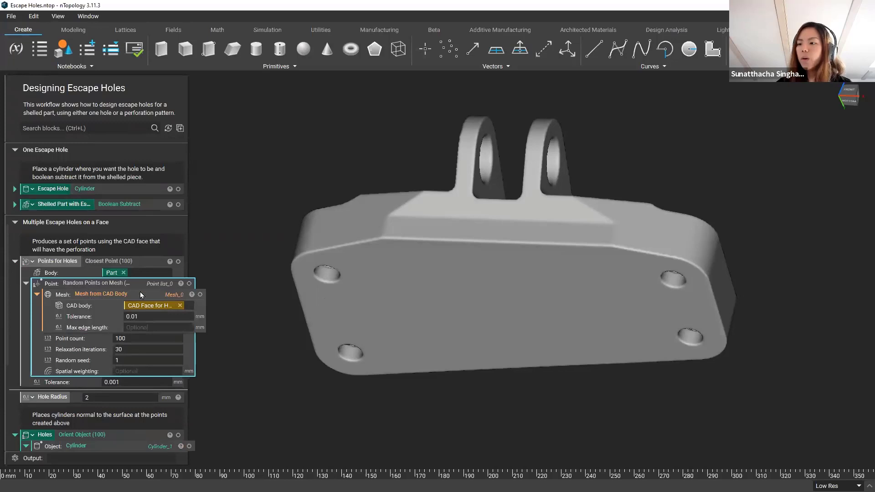
# Step: Isolate the Rotate Object CAD part and check the CAD face variable and conversion options for its flat base face
pyautogui.scroll(3, 108, 300)
pyautogui.scroll(-1, 84, 253)
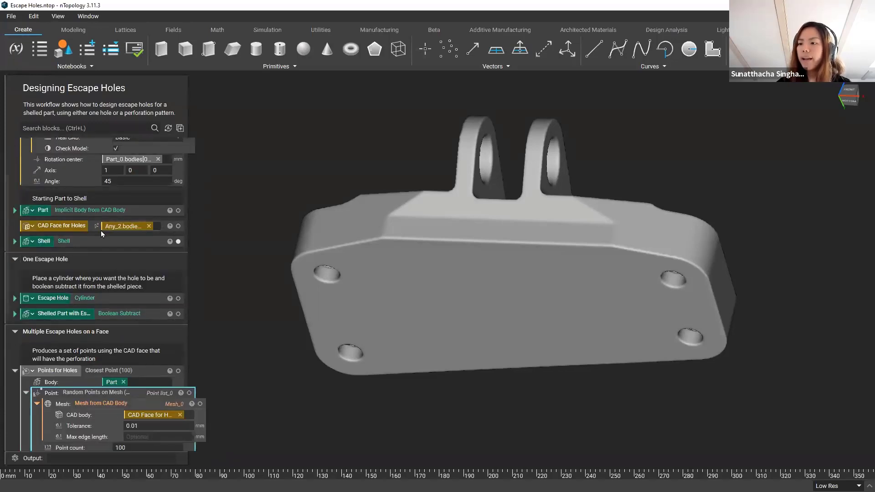
pyautogui.scroll(-1, 87, 265)
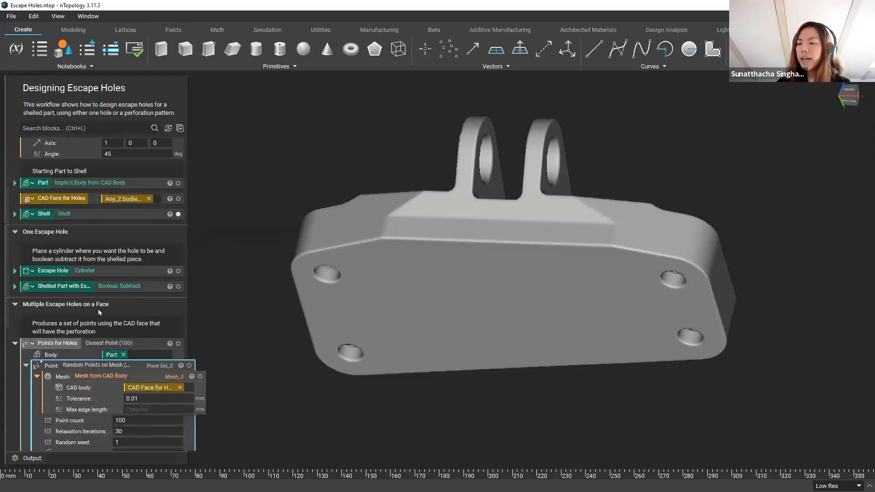
pyautogui.scroll(4, 65, 200)
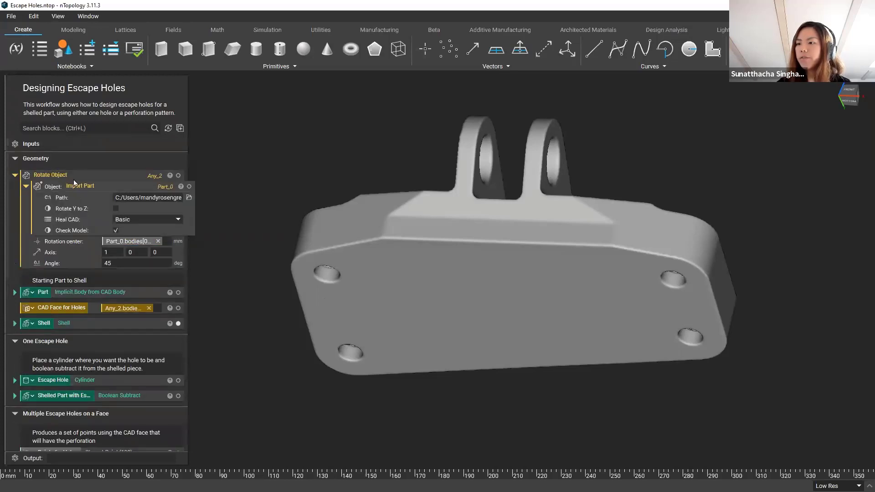
pyautogui.click(76, 177)
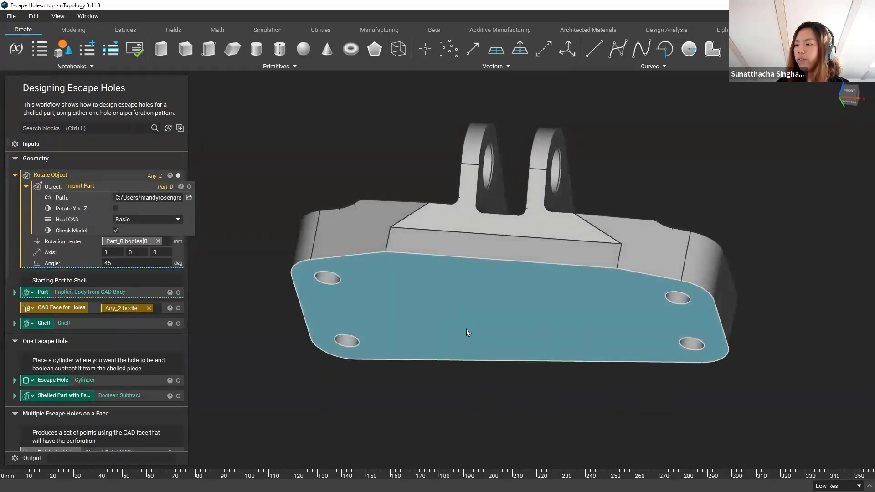
pyautogui.rightClick(446, 323)
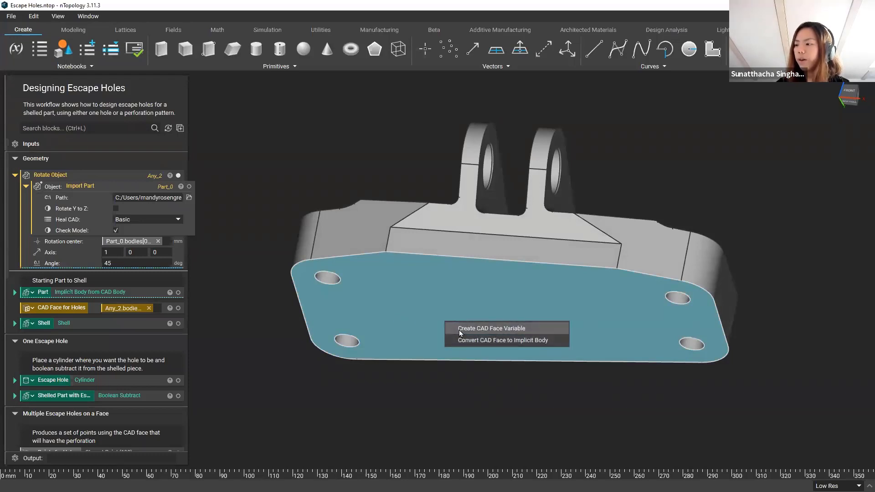
pyautogui.click(330, 369)
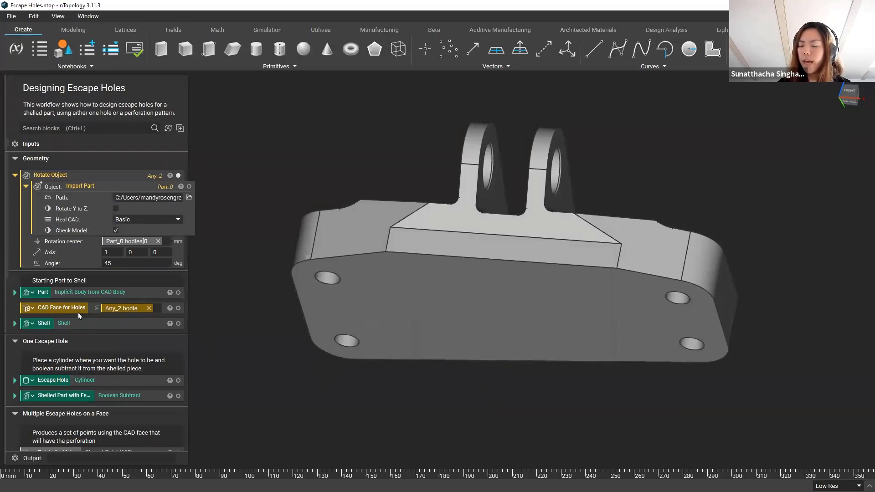
# Step: Examine the Mesh from CAD Body block that uses CAD Face for Holes within Points for Holes
pyautogui.scroll(-1, 75, 312)
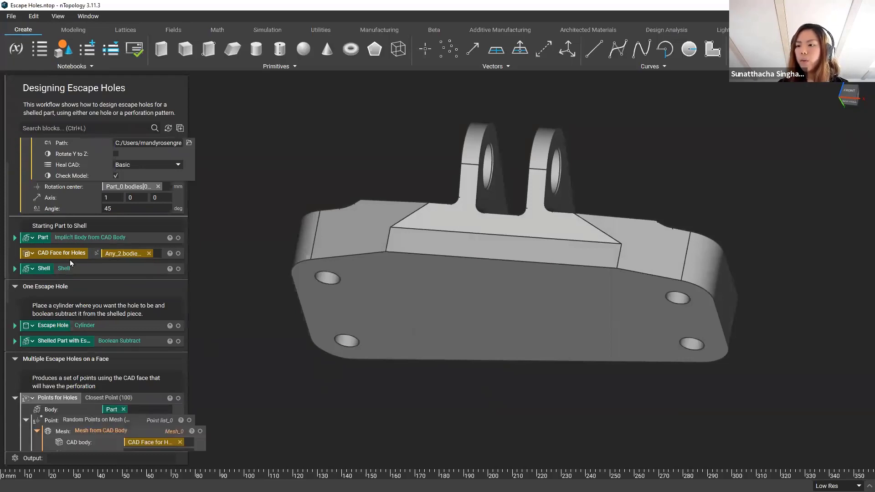
pyautogui.scroll(-4, 92, 261)
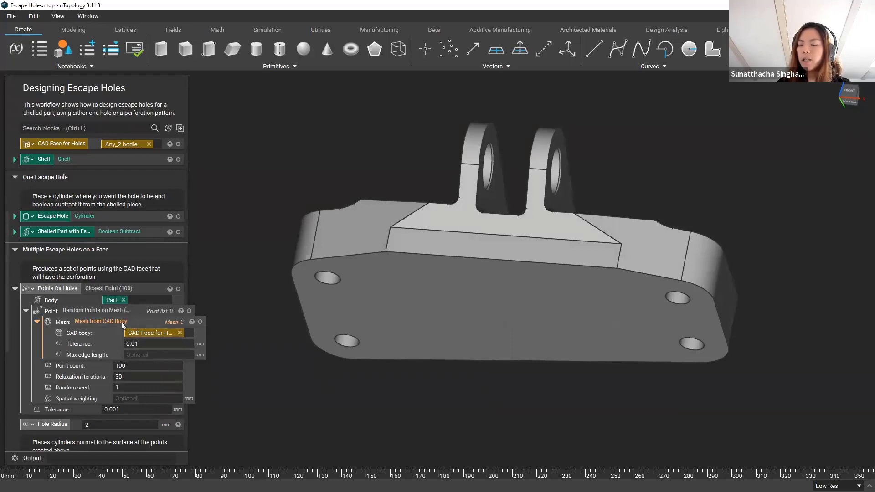
pyautogui.click(69, 322)
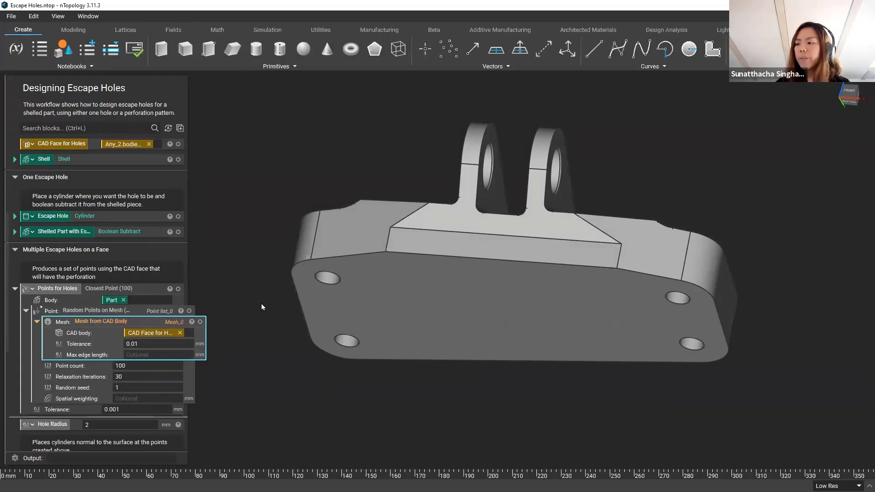
# Step: Display the Random Points on Mesh on the part's flat base face and orient the part to view them
pyautogui.moveTo(471, 304)
pyautogui.mouseDown(button='right')
pyautogui.moveTo(472, 295)
pyautogui.moveTo(482, 295)
pyautogui.mouseUp(button='right')
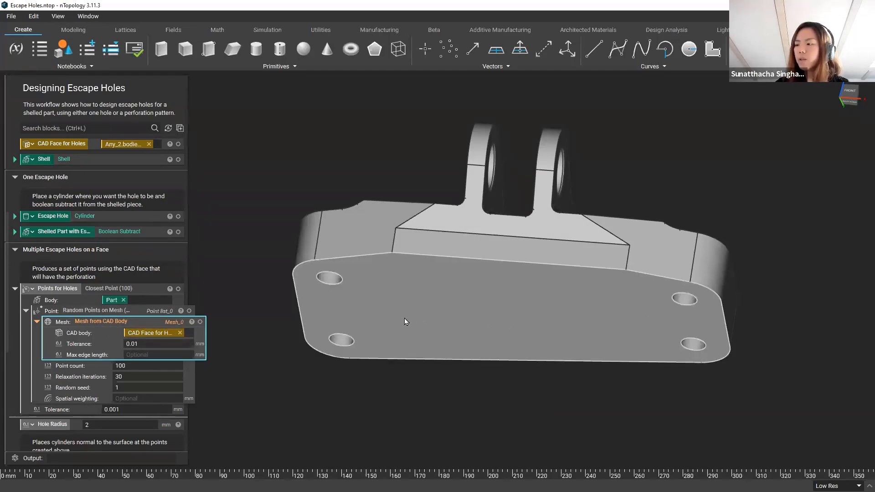
pyautogui.moveTo(571, 367); pyautogui.dragTo(533, 366, button='right')
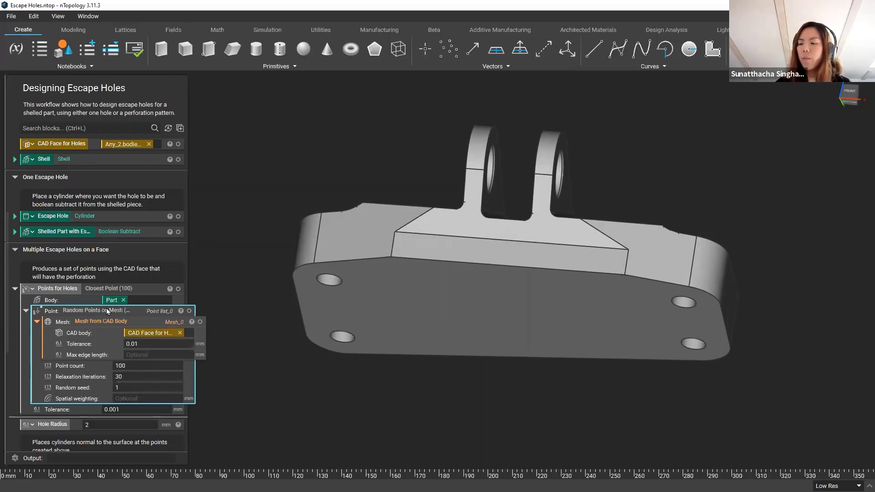
pyautogui.click(189, 311)
pyautogui.moveTo(437, 327); pyautogui.dragTo(438, 306, button='right')
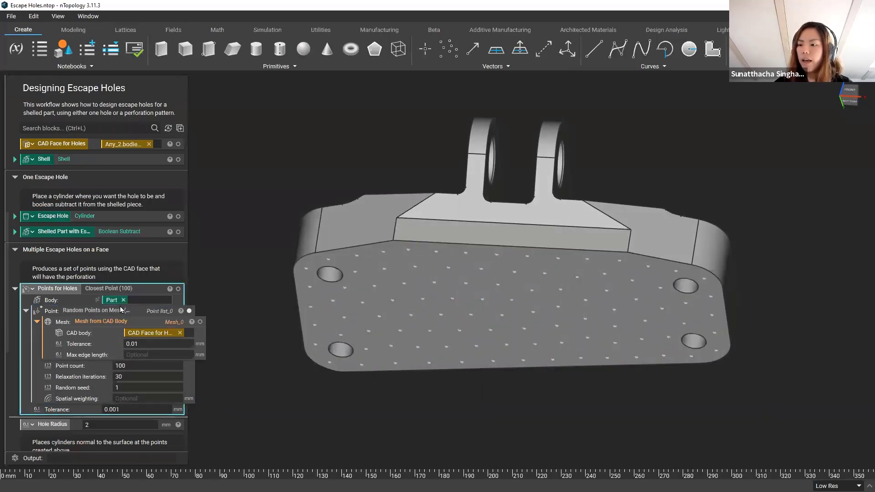
pyautogui.scroll(-2, 119, 306)
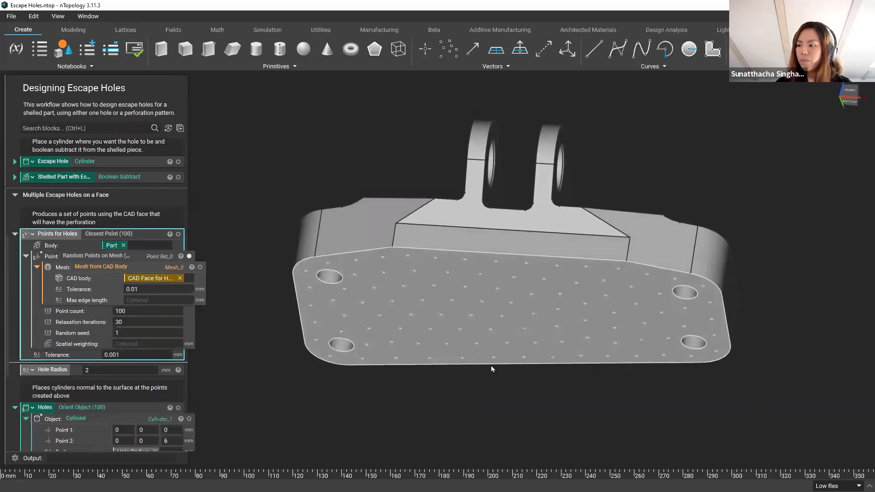
pyautogui.moveTo(492, 367); pyautogui.dragTo(393, 338, button='right')
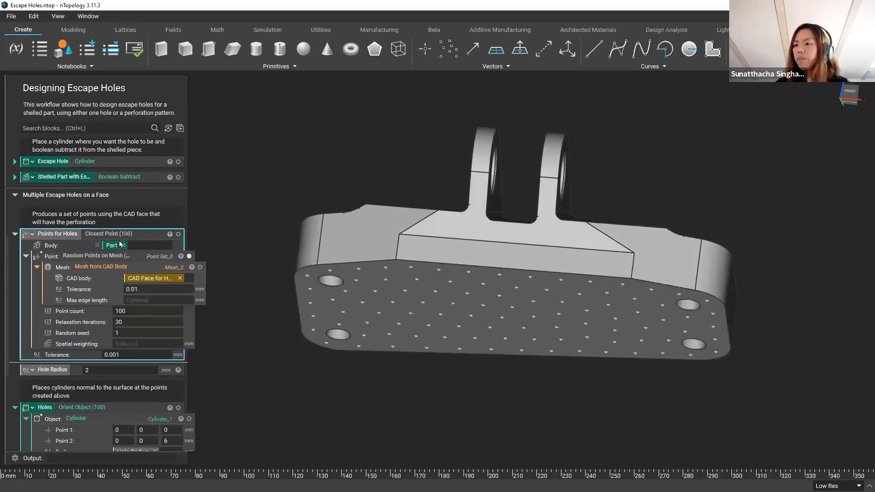
# Step: Review the object structure of Points for Holes, including its normal and point lists, alongside the Holes block that uses them
pyautogui.moveTo(173, 236)
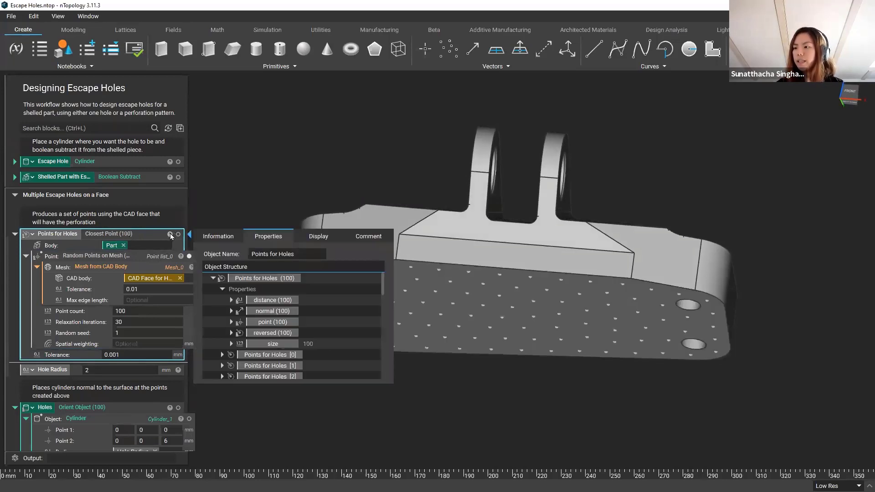
pyautogui.click(231, 311)
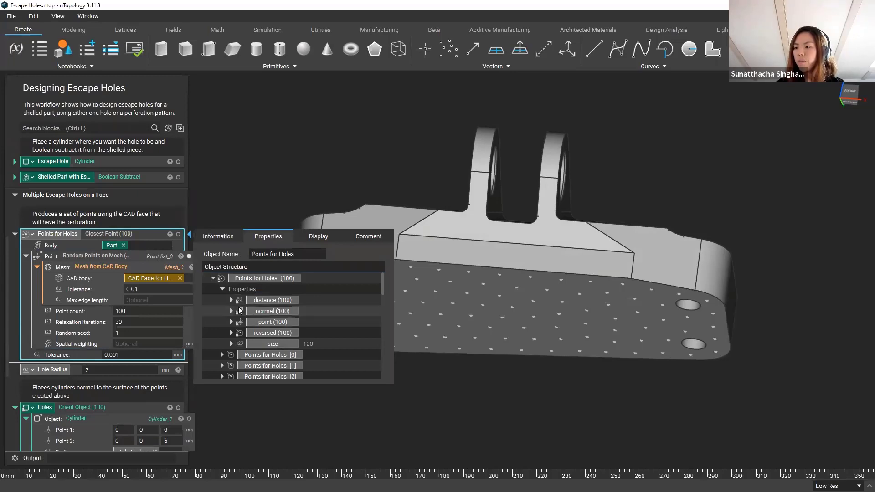
pyautogui.click(231, 311)
pyautogui.scroll(-2, 112, 340)
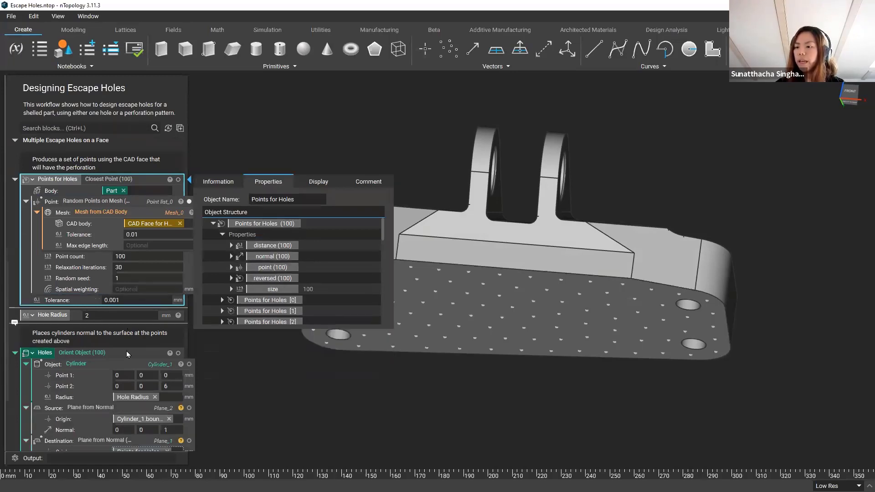
pyautogui.scroll(-1, 111, 347)
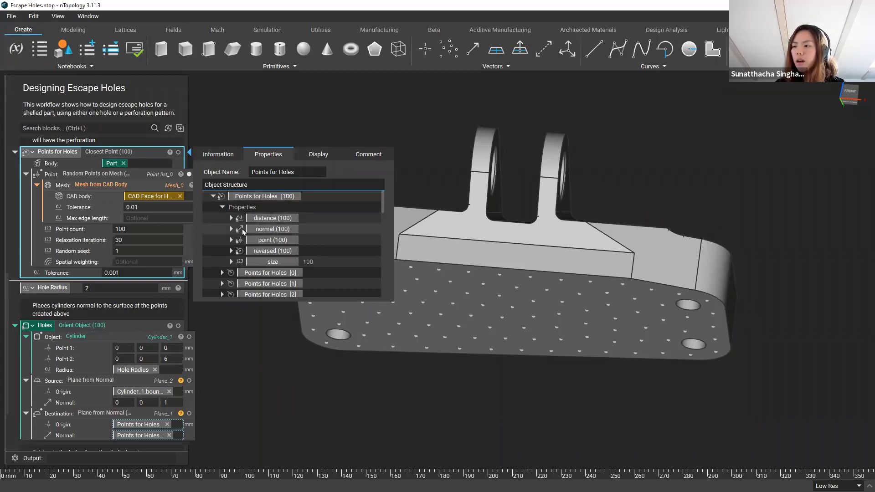
pyautogui.scroll(-1, 259, 279)
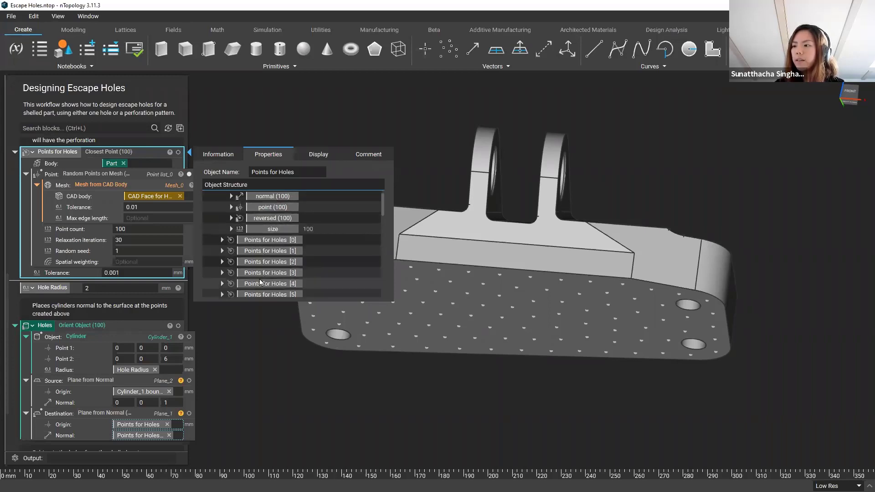
pyautogui.scroll(1, 260, 270)
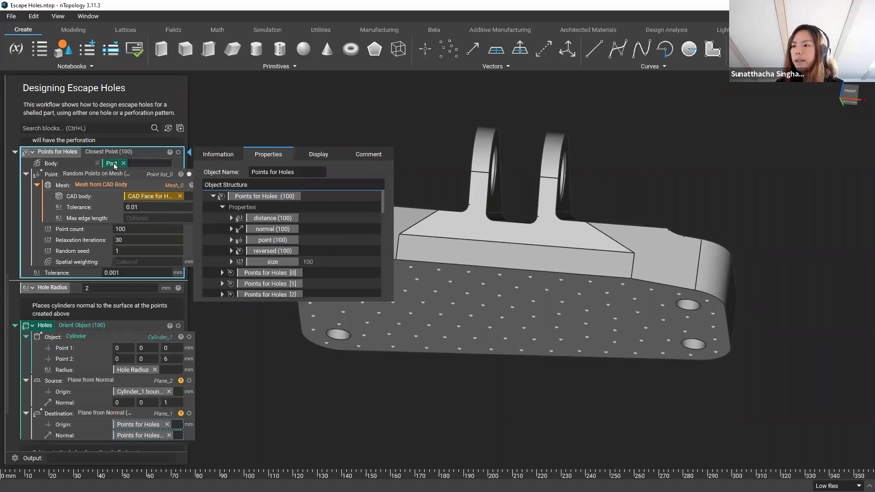
# Step: Inspect the individual distance entries in the Points for Holes properties and collapse the list again
pyautogui.click(231, 218)
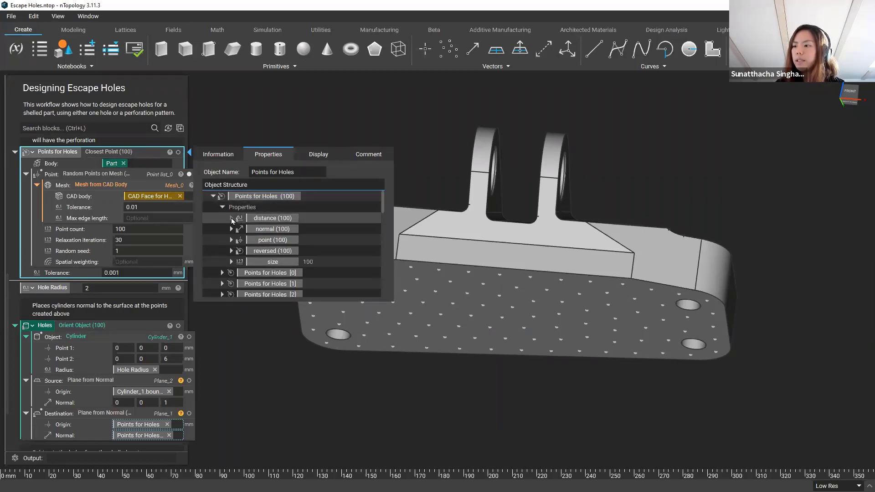
pyautogui.scroll(-3, 325, 237)
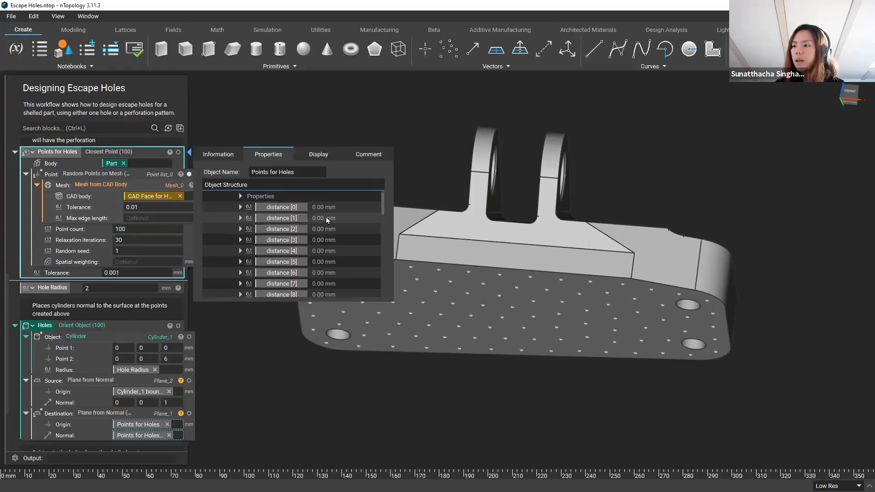
pyautogui.scroll(3, 319, 207)
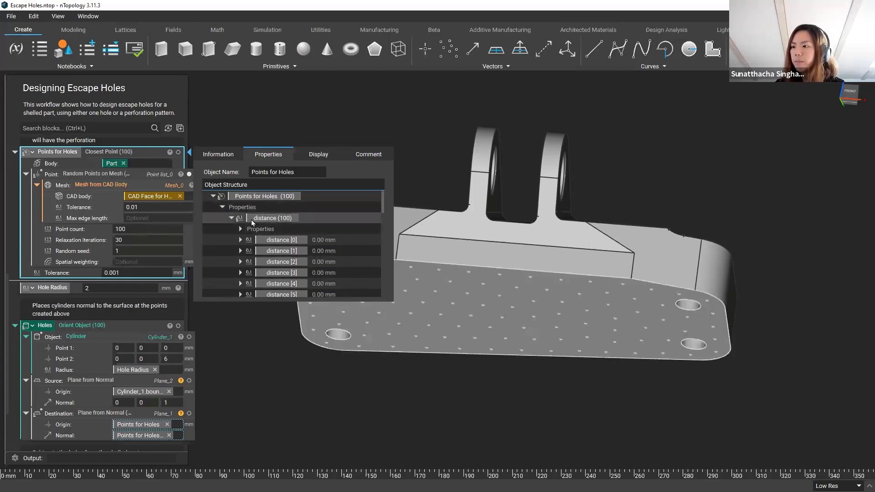
pyautogui.click(231, 218)
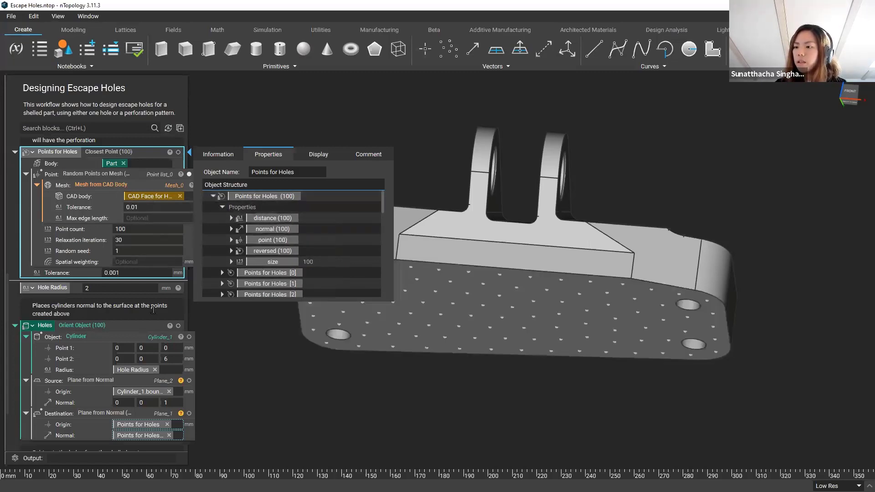
# Step: Display the Cylinder object of the Holes block with the points and examine it from below the base
pyautogui.scroll(-3, 153, 310)
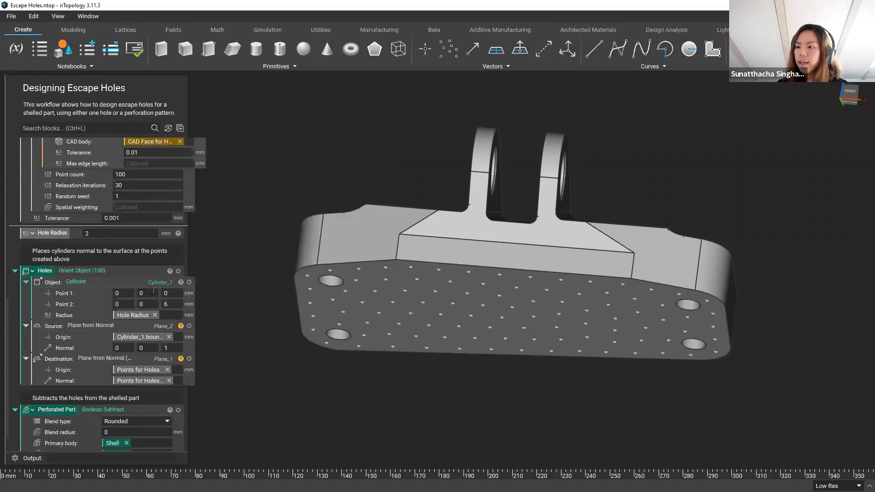
pyautogui.click(102, 281)
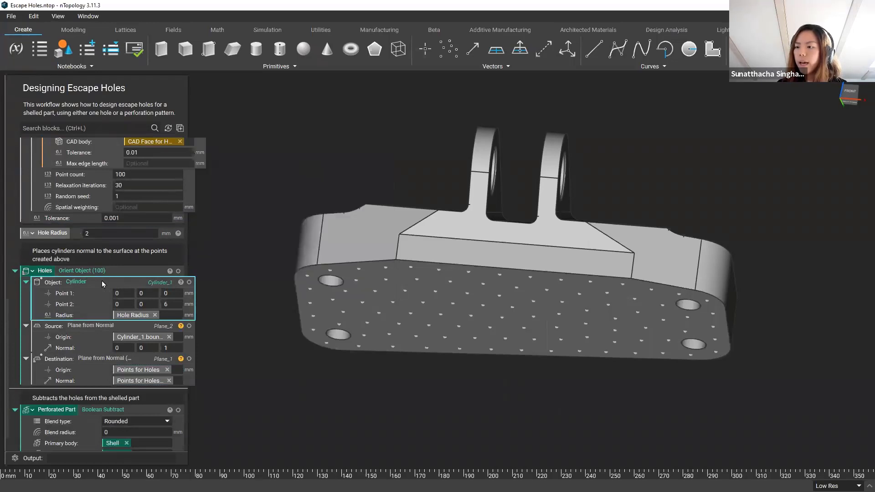
pyautogui.click(190, 283)
pyautogui.moveTo(631, 355); pyautogui.dragTo(606, 301, button='right')
pyautogui.scroll(-1, 97, 321)
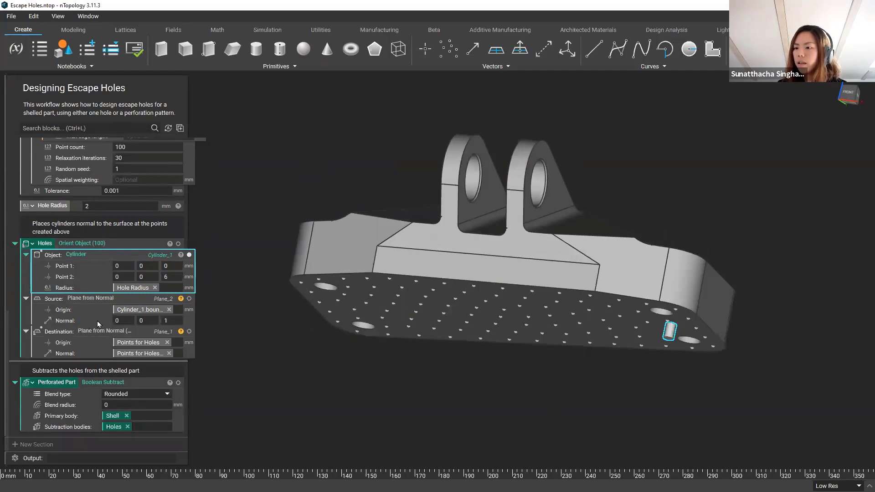
pyautogui.click(70, 247)
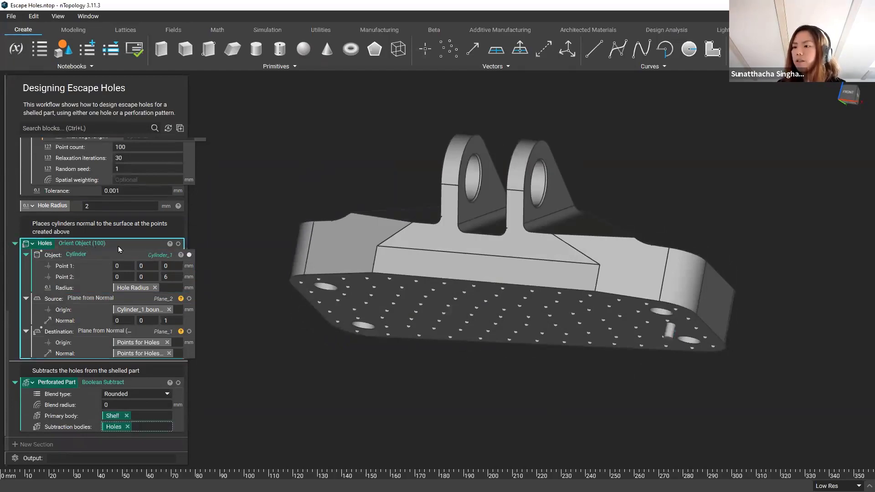
pyautogui.click(106, 257)
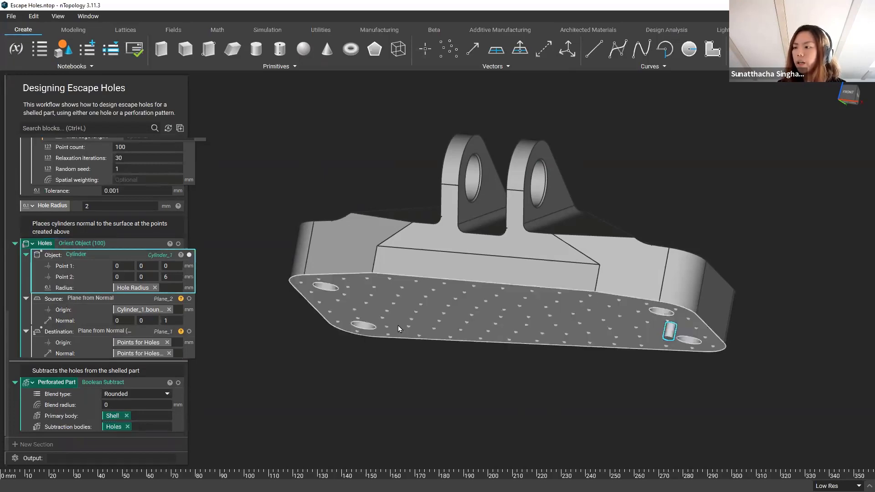
pyautogui.moveTo(399, 328); pyautogui.dragTo(313, 287, button='right')
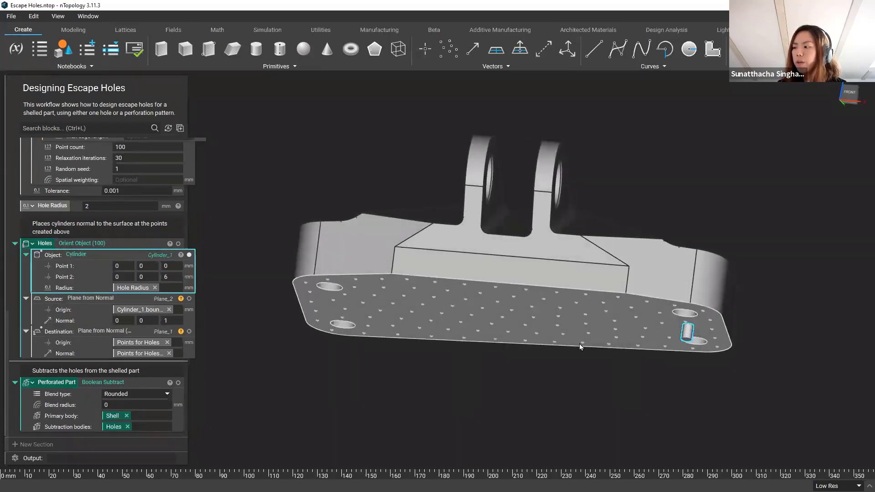
pyautogui.moveTo(587, 338); pyautogui.dragTo(586, 329, button='right')
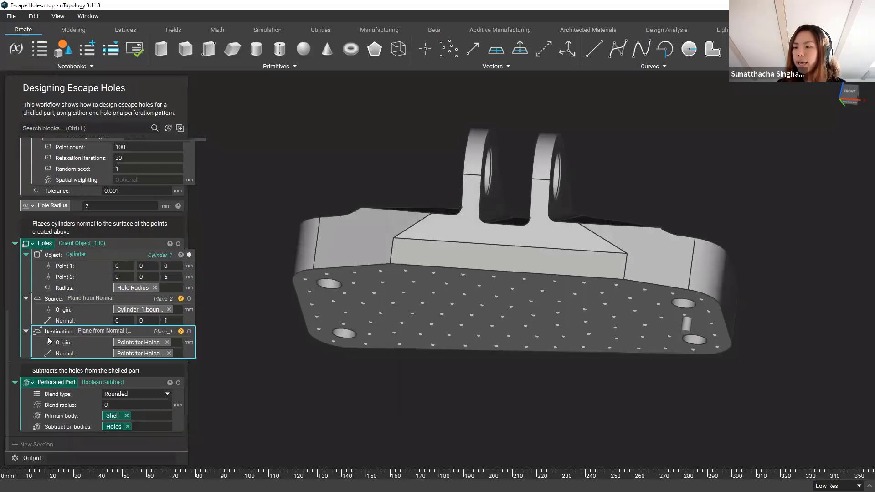
# Step: Examine the Source plane of the Holes block and the bounding box centroid in the cylinder's properties
pyautogui.scroll(3, 720, 340)
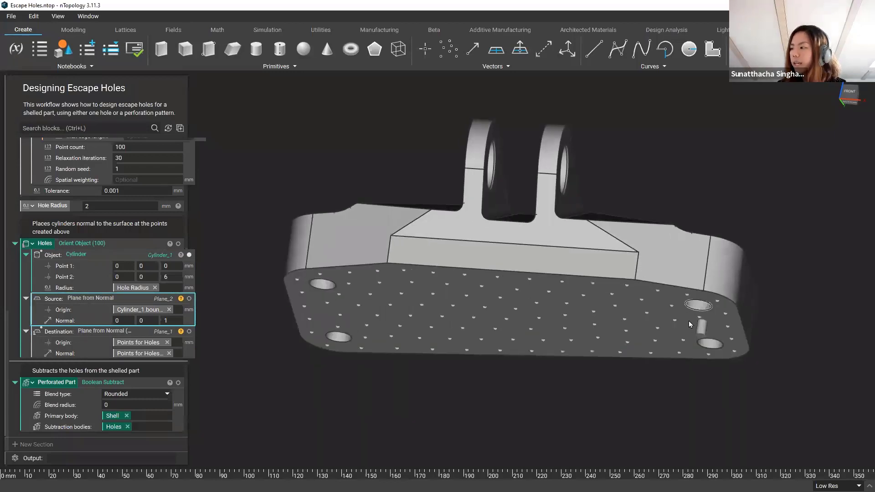
pyautogui.moveTo(720, 339); pyautogui.dragTo(761, 357, button='right')
pyautogui.moveTo(756, 338); pyautogui.dragTo(675, 316, button='middle')
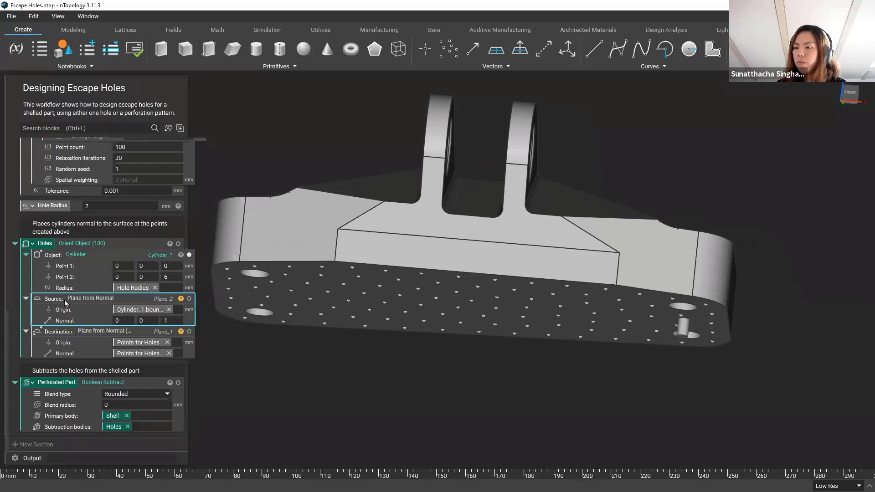
pyautogui.click(188, 256)
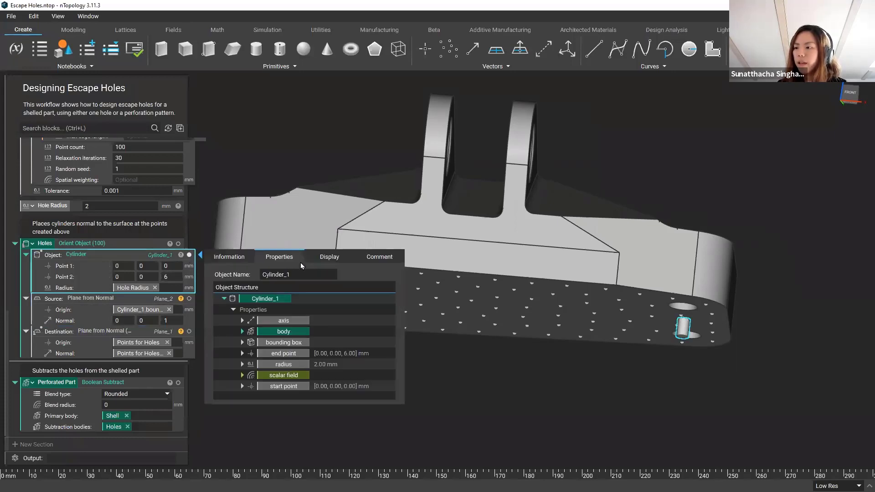
pyautogui.click(240, 343)
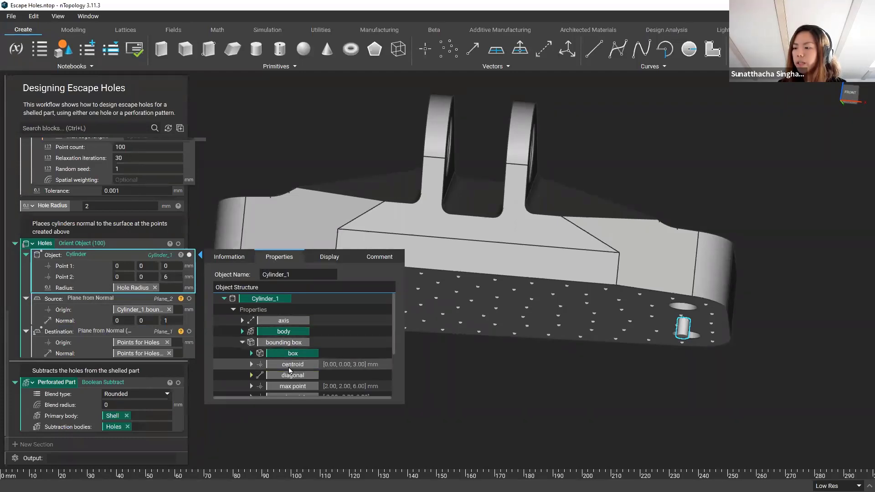
pyautogui.click(108, 306)
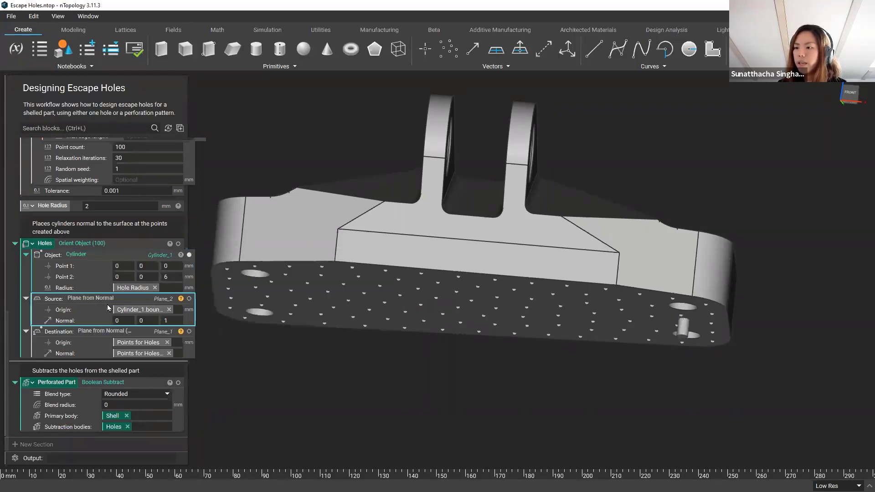
# Step: Display the Destination planes of the Holes block and review the Points for Holes properties supplying their origin and normal
pyautogui.click(189, 332)
pyautogui.moveTo(364, 362); pyautogui.dragTo(369, 322, button='right')
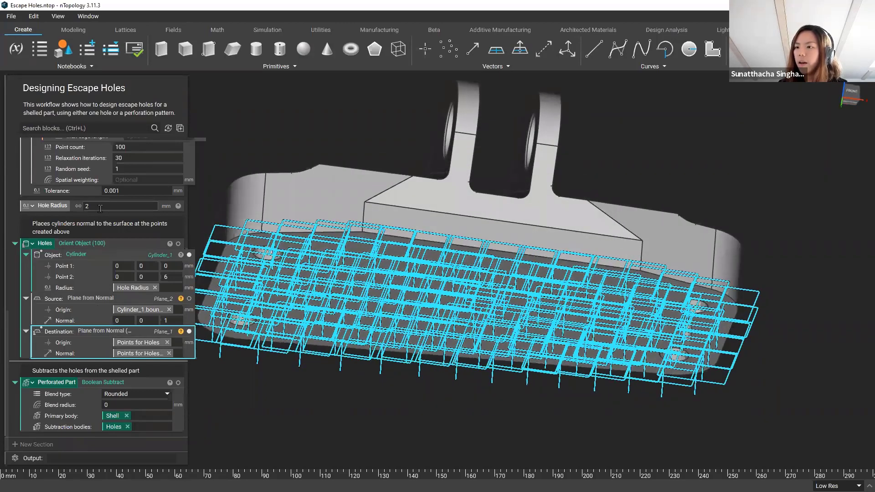
pyautogui.scroll(3, 59, 191)
pyautogui.click(67, 181)
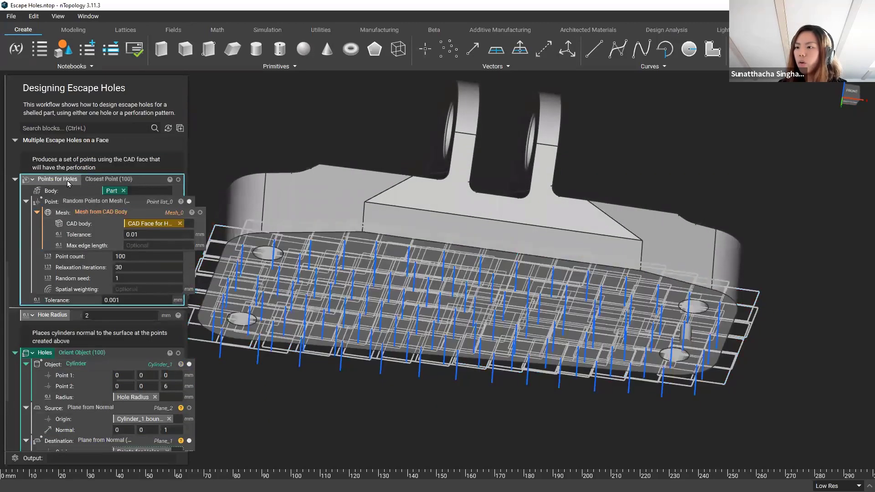
pyautogui.scroll(-1, 101, 296)
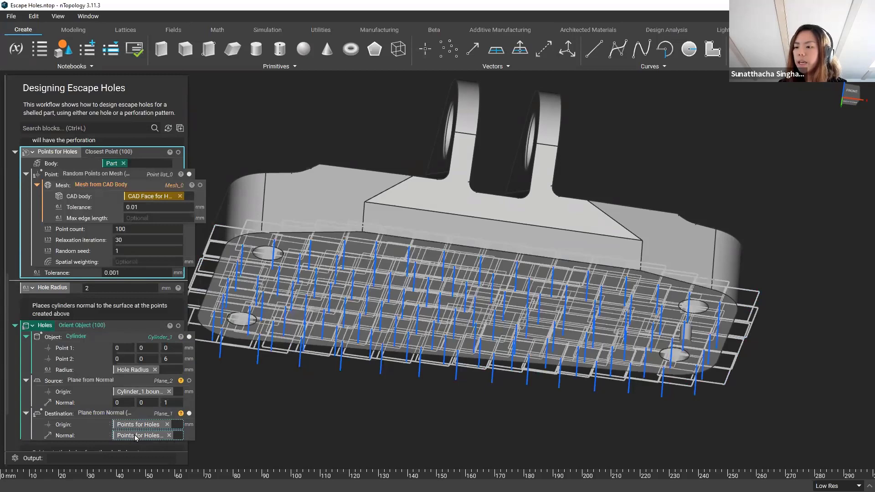
pyautogui.click(178, 153)
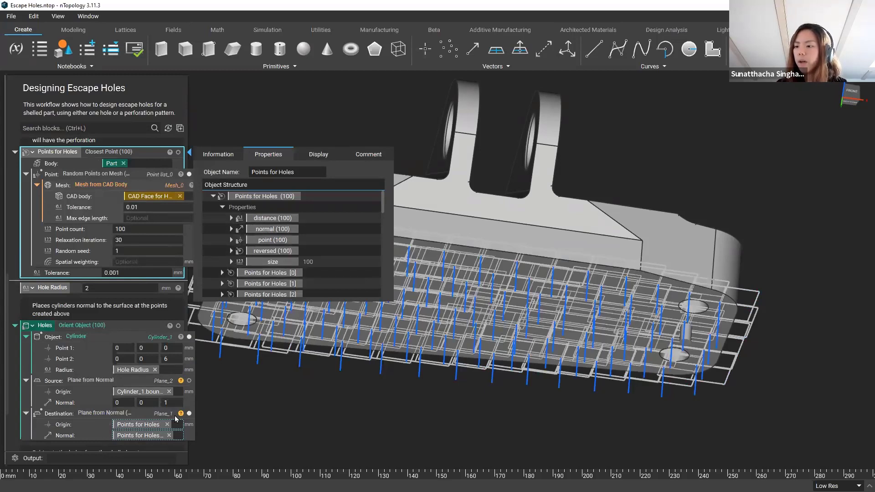
pyautogui.click(137, 330)
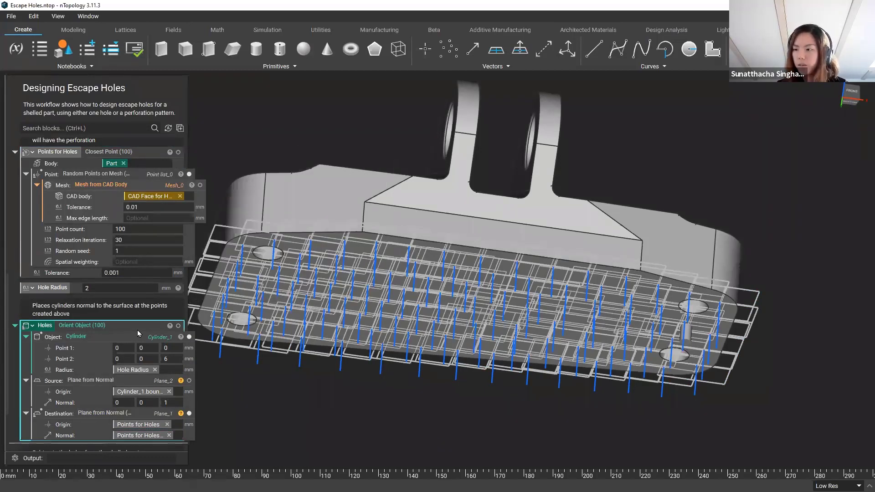
# Step: Show only the Perforated Part Boolean Subtract result and orient it to reveal the hole pattern on its base
pyautogui.moveTo(283, 308); pyautogui.dragTo(400, 368, button='right')
pyautogui.scroll(-3, 139, 361)
pyautogui.click(138, 383)
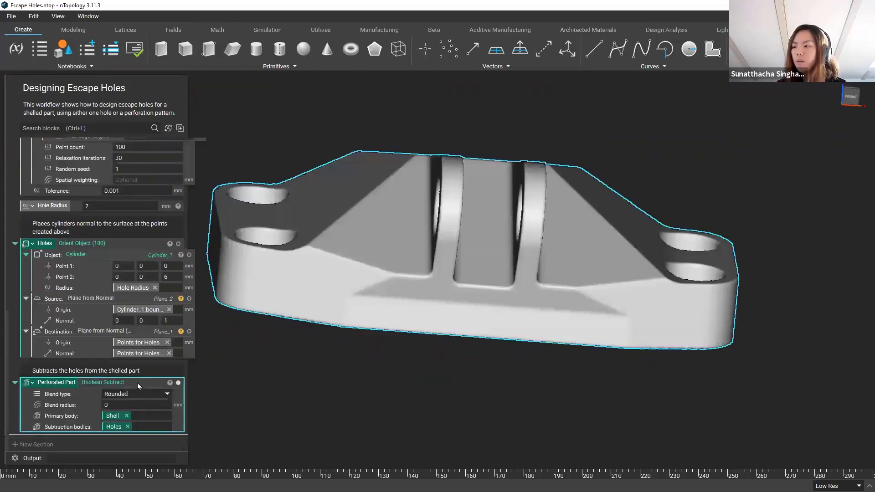
pyautogui.moveTo(407, 318); pyautogui.dragTo(456, 274, button='right')
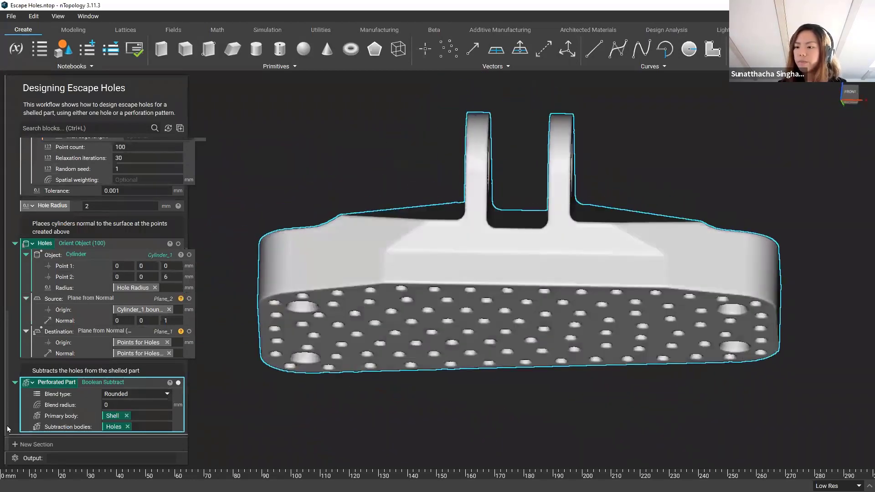
pyautogui.scroll(5, 93, 385)
pyautogui.scroll(-4, 94, 386)
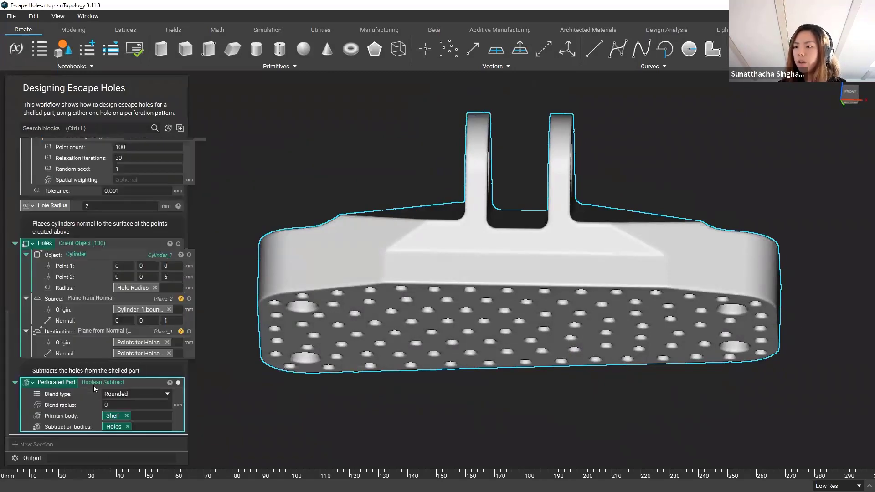
# Step: Review the escape hole workflow from the perforated part back up, and collapse the Multiple Escape Holes on a Face section
pyautogui.scroll(3, 106, 378)
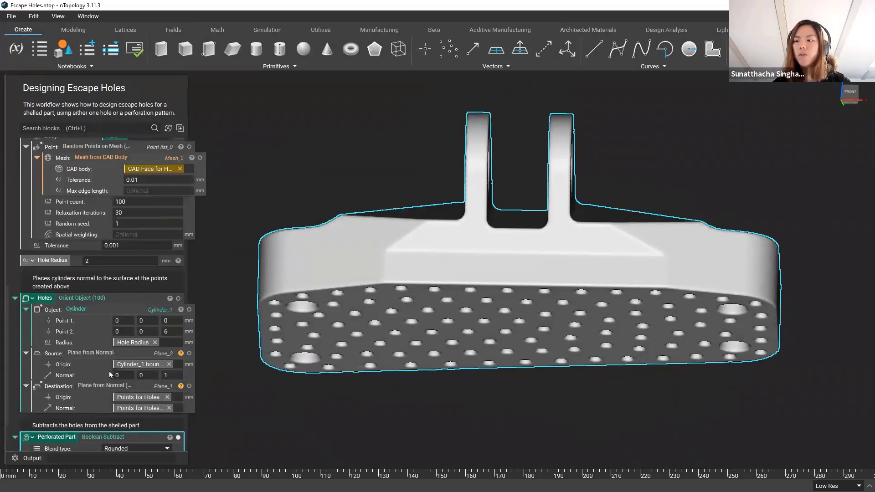
pyautogui.scroll(2, 109, 351)
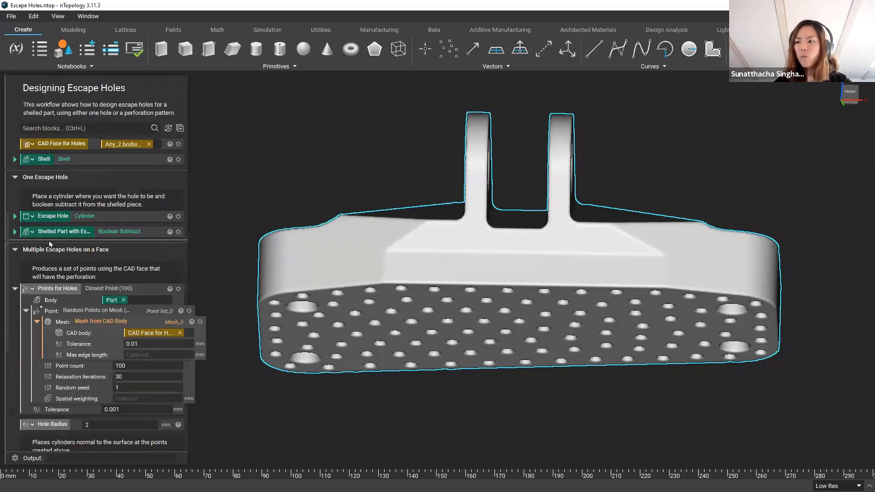
pyautogui.scroll(-3, 97, 263)
pyautogui.scroll(3, 88, 272)
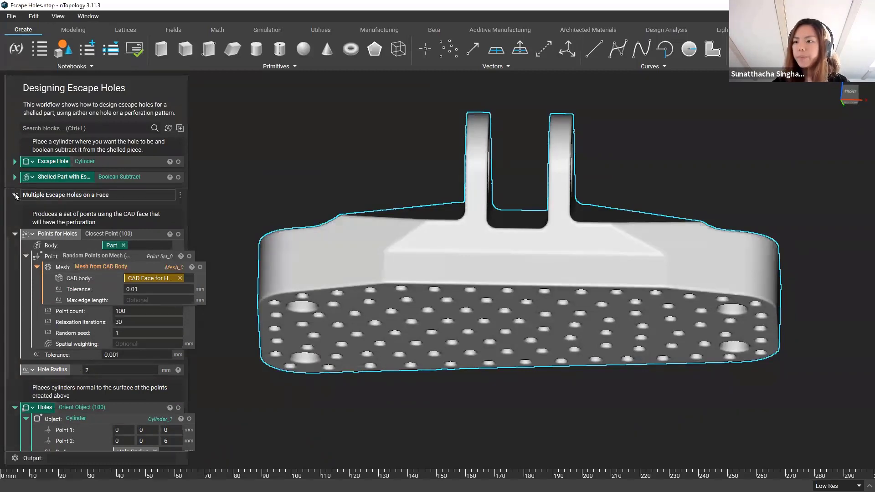
pyautogui.click(15, 194)
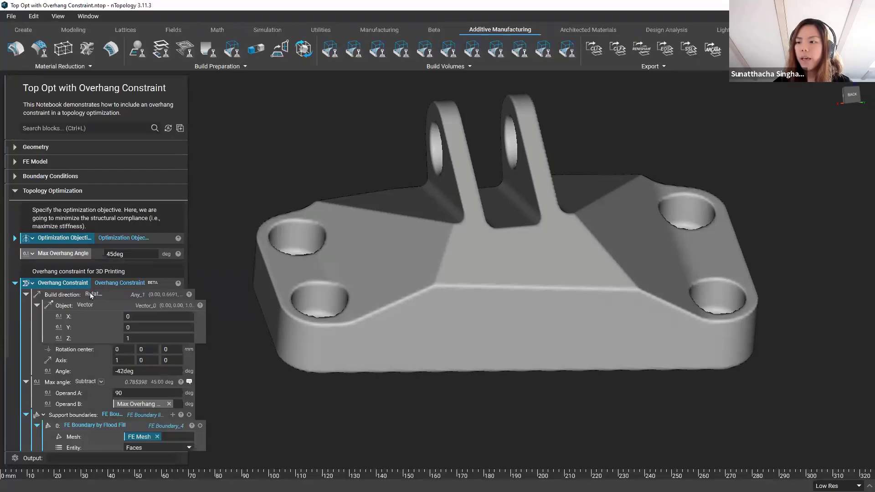
# Step: Examine the Overhang Constraint block's build direction, max angle and support boundaries in the Top Opt with Overhang Constraint notebook
pyautogui.scroll(-3, 90, 293)
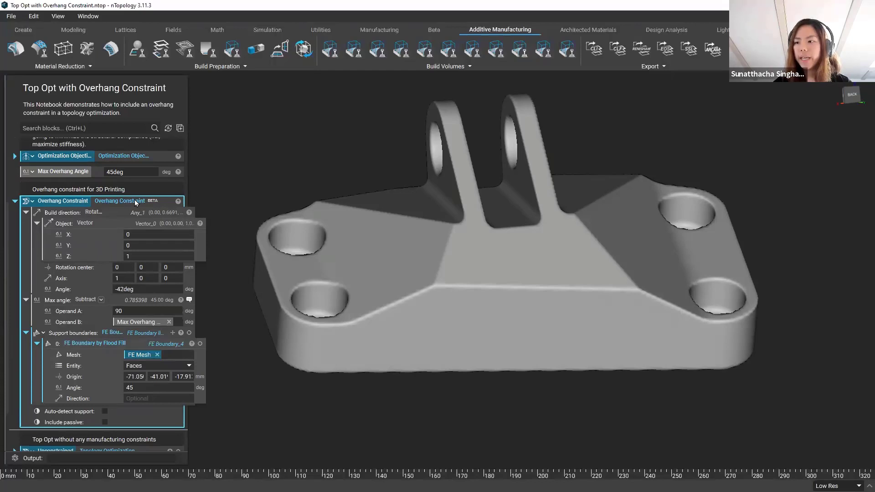
pyautogui.click(103, 215)
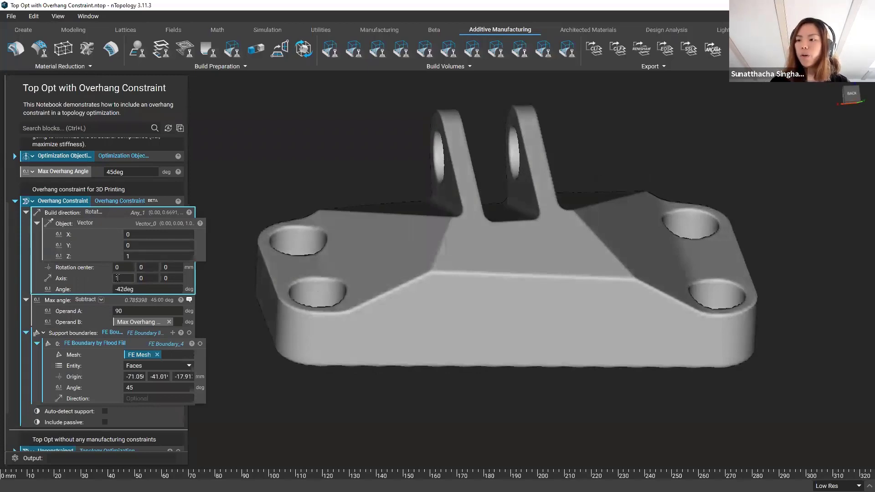
pyautogui.click(102, 300)
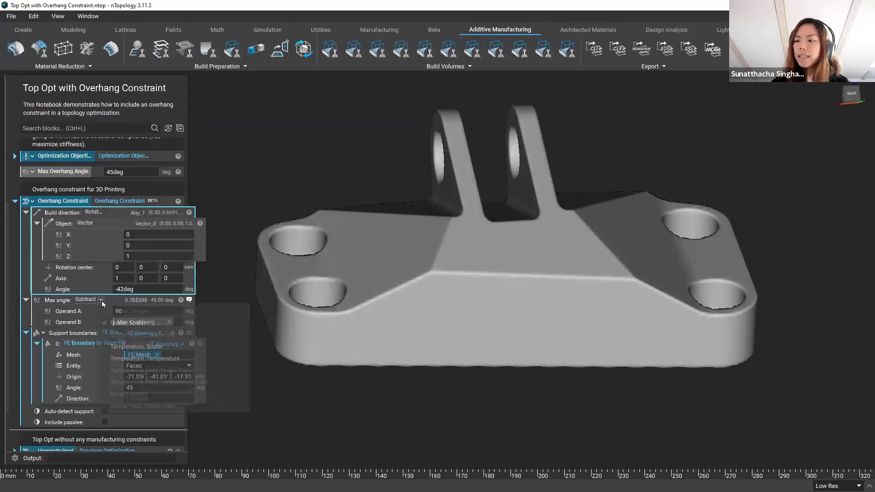
pyautogui.click(112, 300)
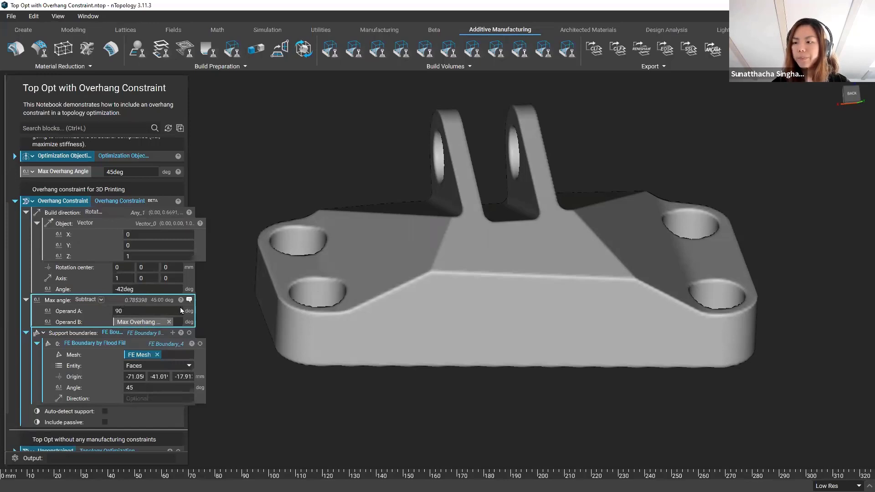
pyautogui.scroll(-2, 99, 337)
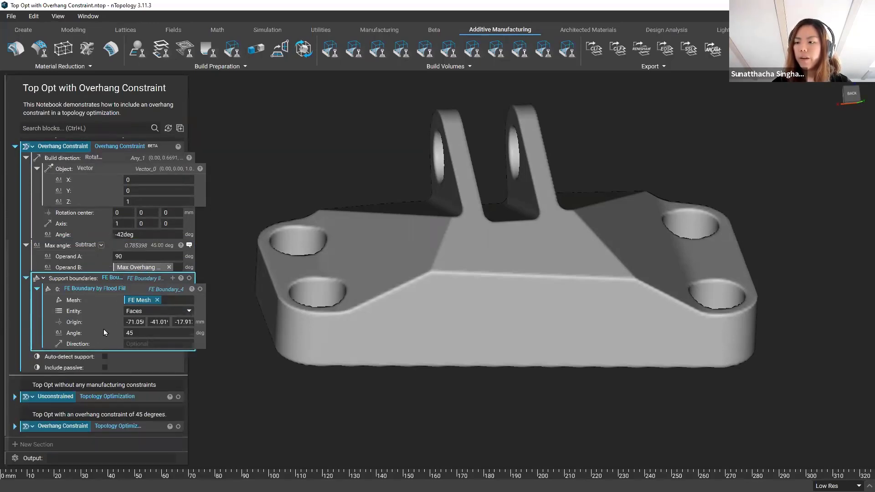
pyautogui.scroll(2, 39, 203)
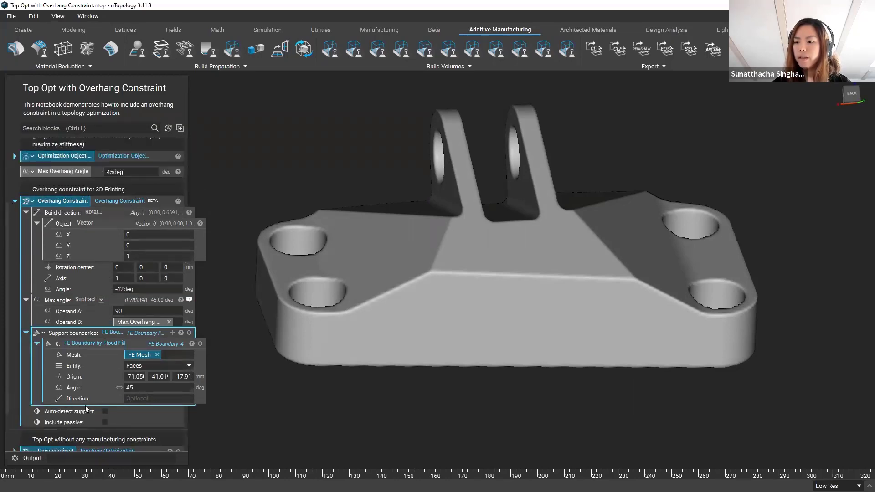
pyautogui.scroll(-2, 87, 409)
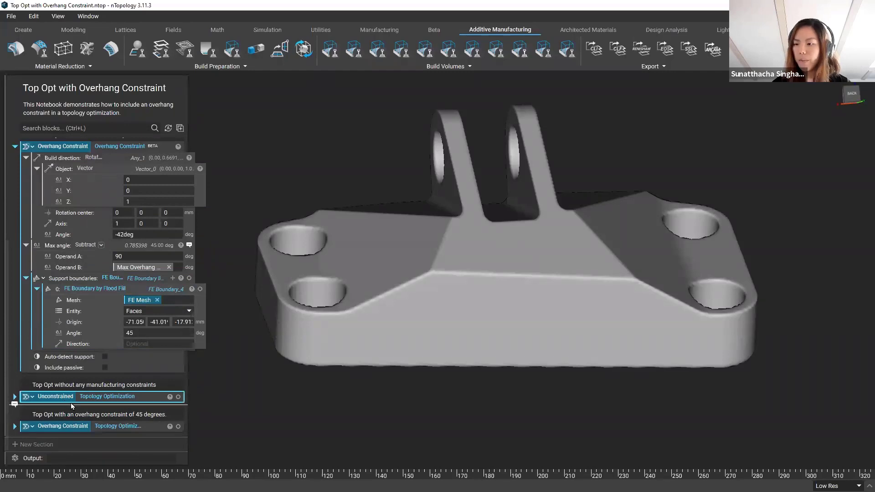
# Step: Display the Unconstrained Topology Optimization result and examine its underside from the back
pyautogui.click(179, 396)
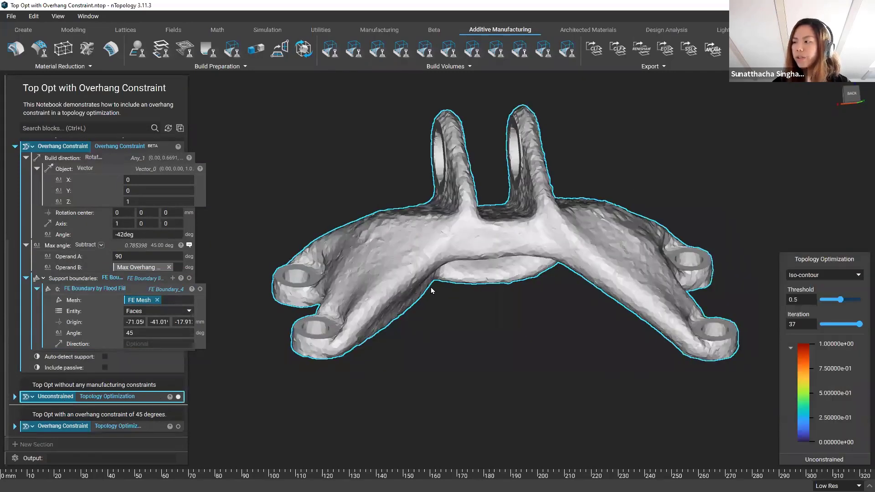
pyautogui.moveTo(461, 287); pyautogui.dragTo(492, 289, button='right')
pyautogui.click(852, 95)
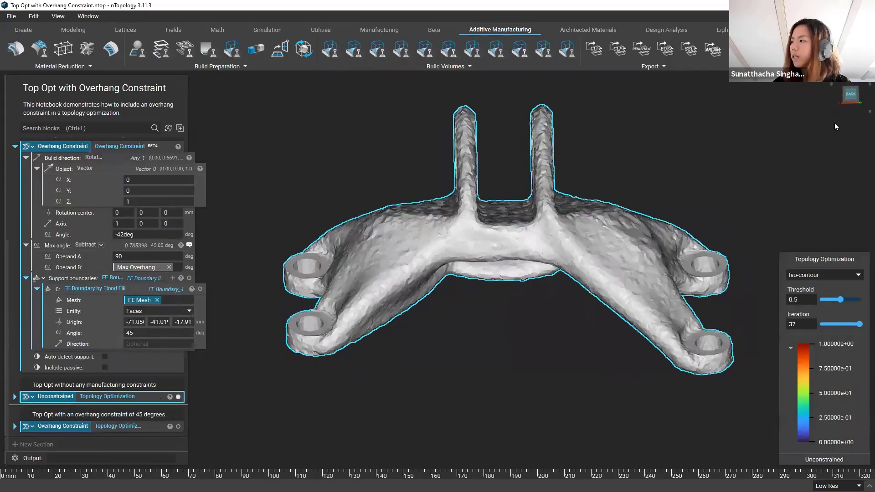
pyautogui.click(855, 101)
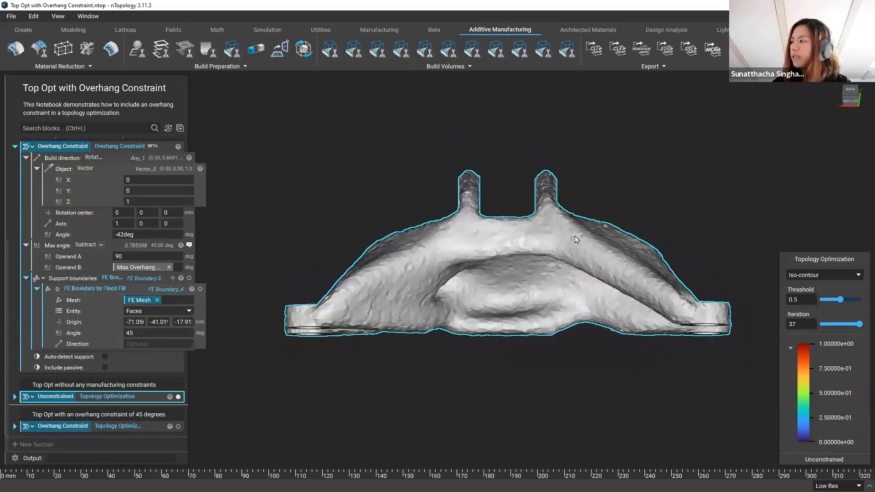
pyautogui.moveTo(560, 238); pyautogui.dragTo(551, 236, button='middle')
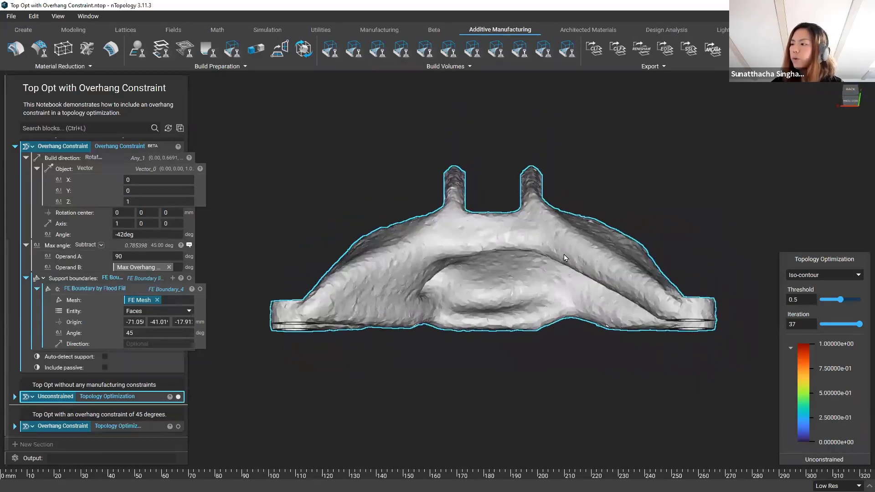
pyautogui.moveTo(549, 327)
pyautogui.mouseDown(button='right')
pyautogui.moveTo(563, 331)
pyautogui.moveTo(545, 320)
pyautogui.mouseUp(button='right')
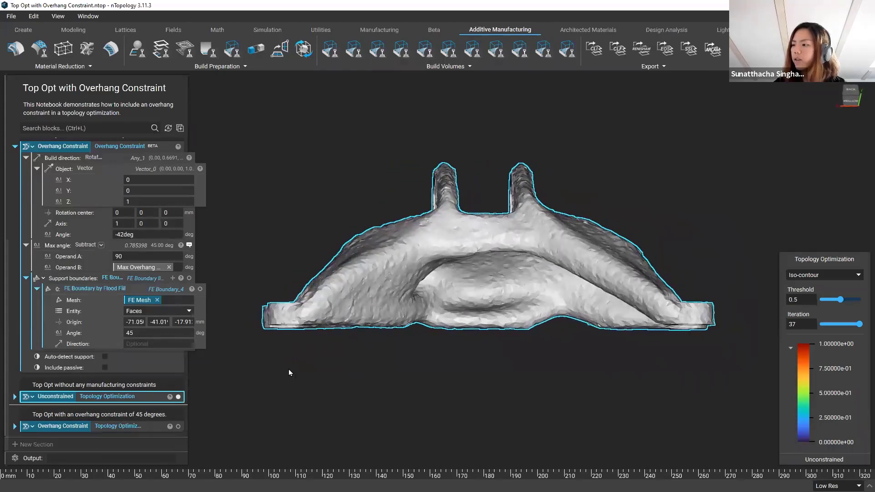
# Step: Display the Overhang Constraint Topology Optimization result and examine its supporting structure at a slight angle
pyautogui.click(78, 429)
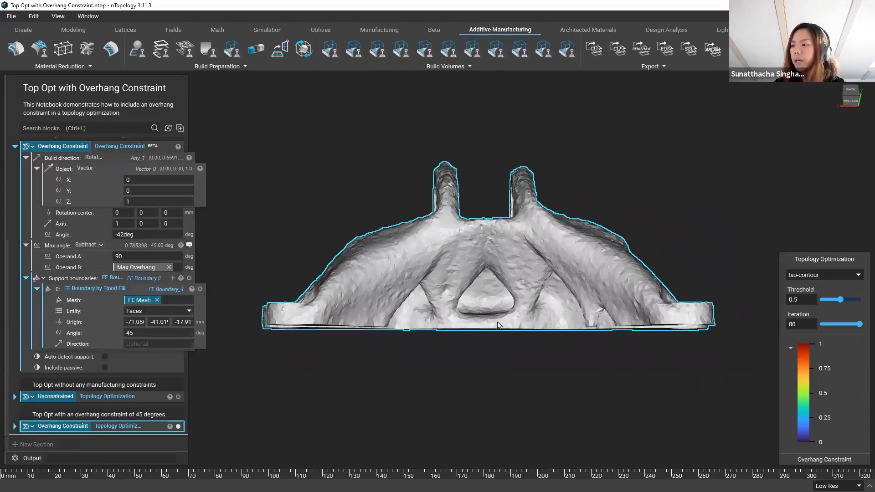
pyautogui.moveTo(498, 325); pyautogui.dragTo(537, 334, button='right')
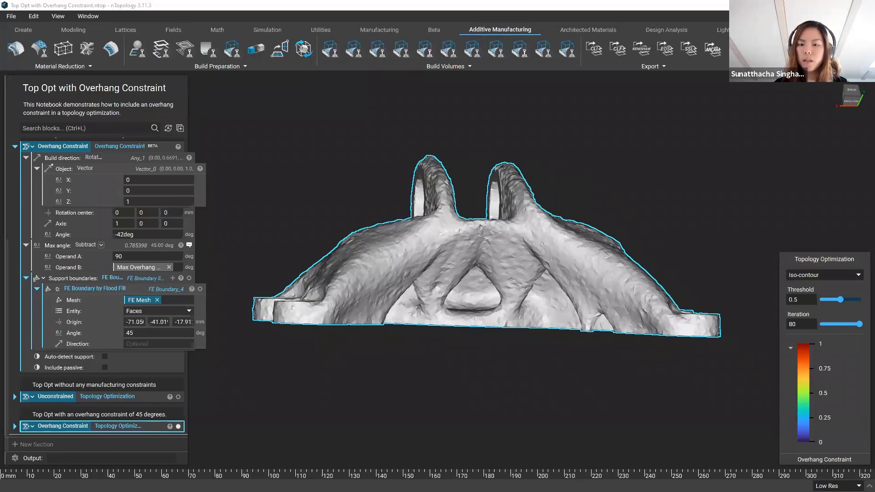
# Step: Switch to the Part Orientation and Supports notebook and examine the Spherecube body from several angles
pyautogui.hotkey('alt', 'Tab')
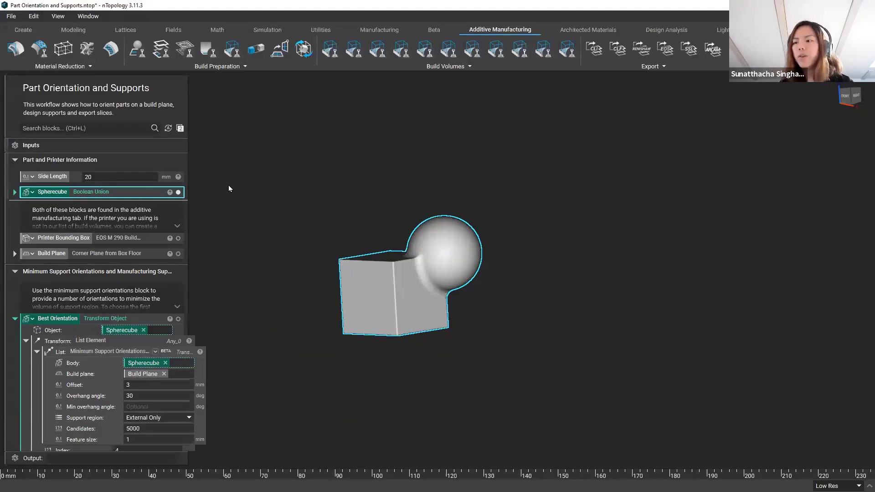
pyautogui.click(203, 198)
pyautogui.scroll(4, 382, 266)
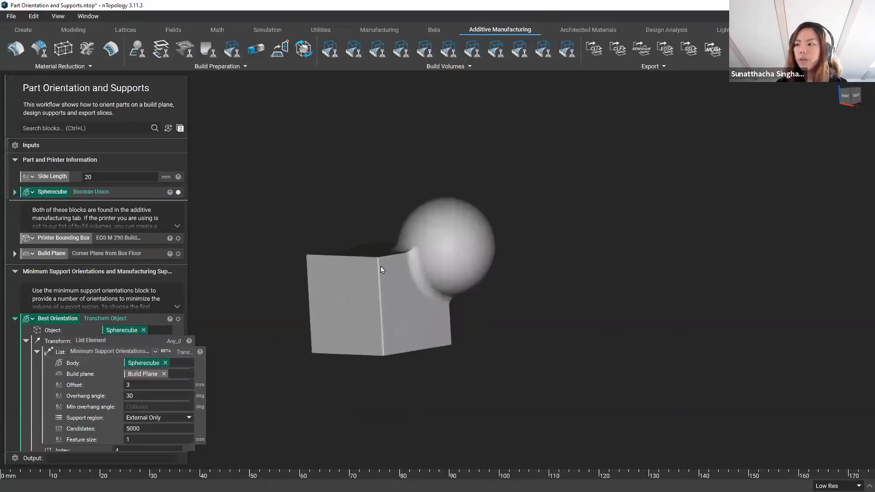
pyautogui.moveTo(434, 276); pyautogui.dragTo(447, 297, button='right')
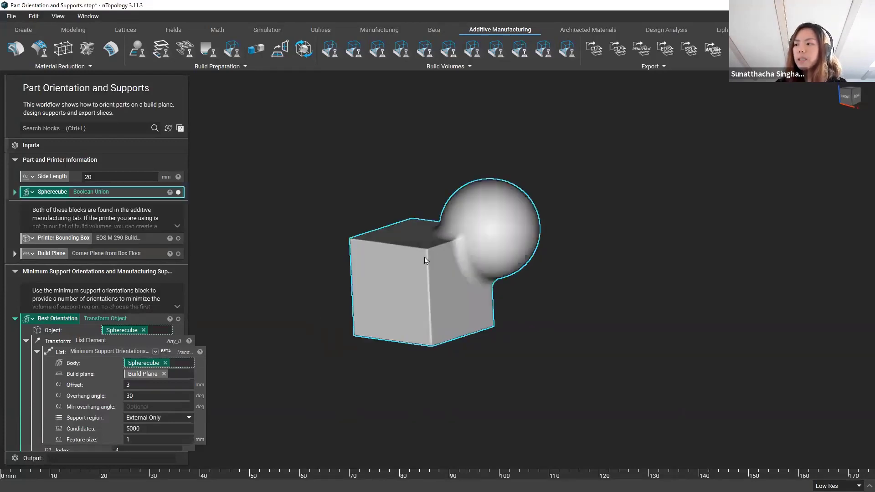
pyautogui.moveTo(428, 259); pyautogui.dragTo(411, 284, button='right')
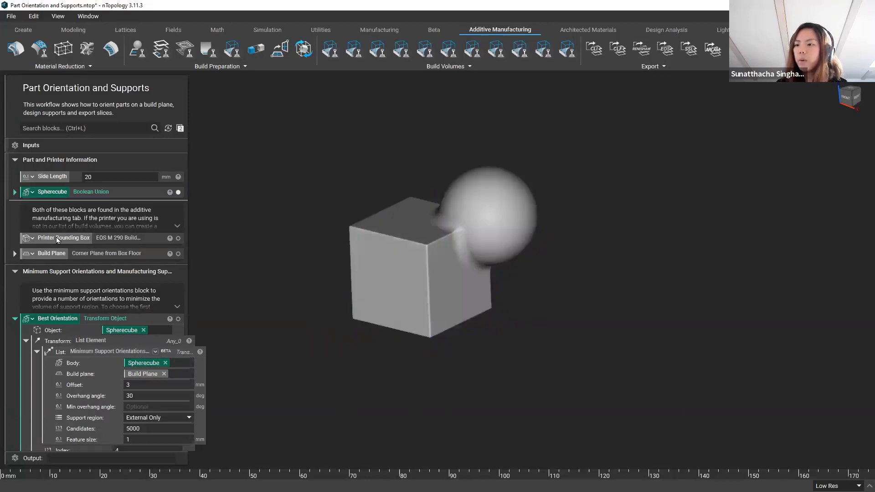
# Step: Display the Printer Bounding Box, an EOS M 290 build volume, together with the Spherecube
pyautogui.click(92, 239)
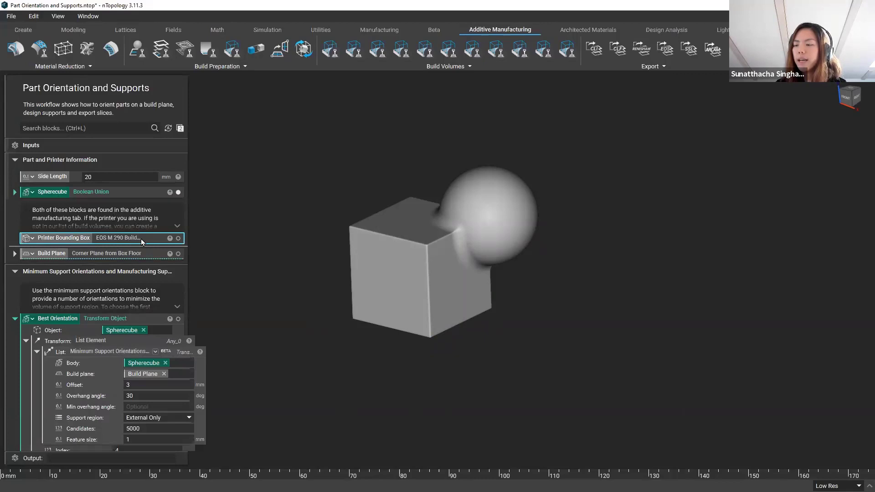
pyautogui.click(178, 238)
pyautogui.scroll(-5, 401, 234)
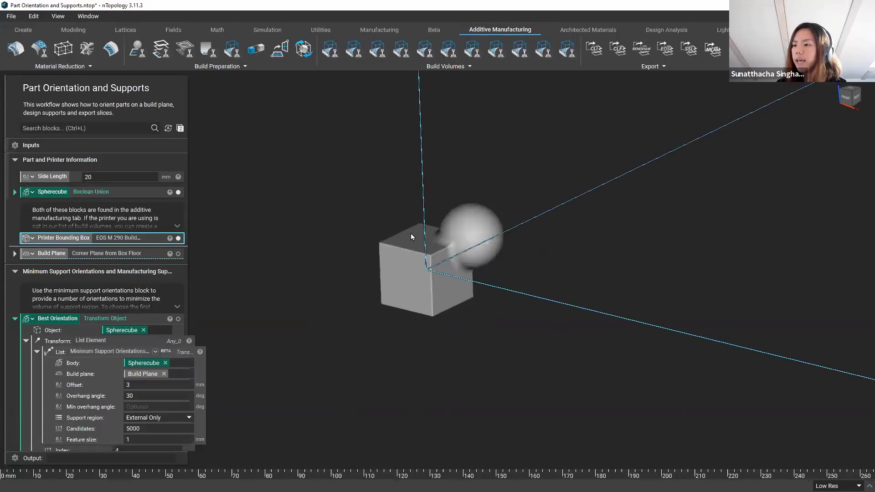
pyautogui.moveTo(562, 234); pyautogui.dragTo(505, 312, button='middle')
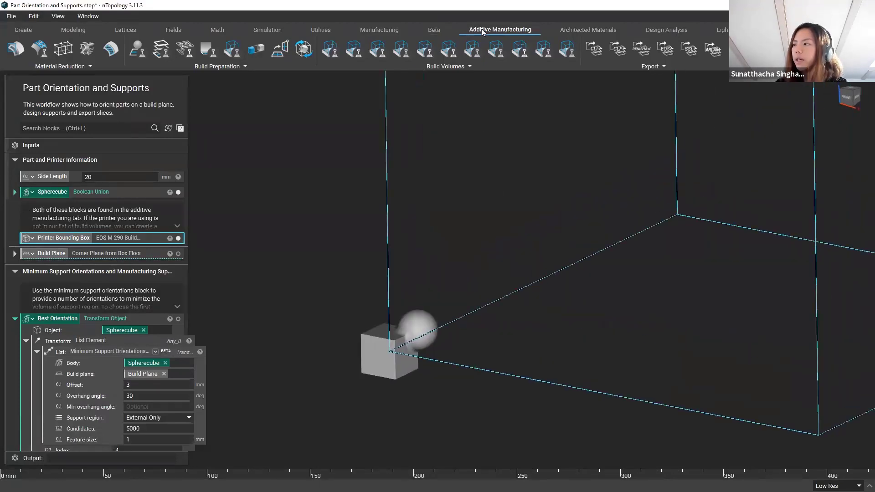
# Step: Review the available printer build volume blocks and examine the EOS M 290 box around the Spherecube
pyautogui.click(420, 67)
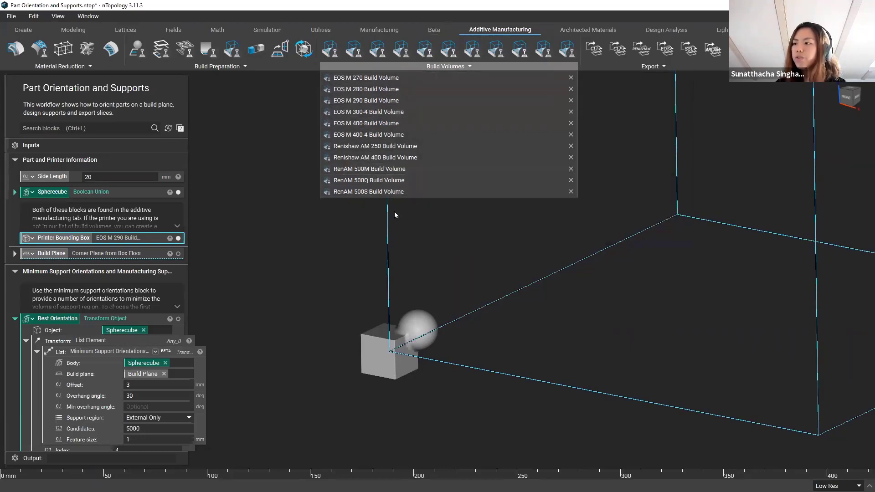
pyautogui.click(628, 296)
pyautogui.scroll(-5, 631, 295)
pyautogui.moveTo(662, 307); pyautogui.dragTo(647, 352, button='middle')
pyautogui.scroll(-3, 647, 351)
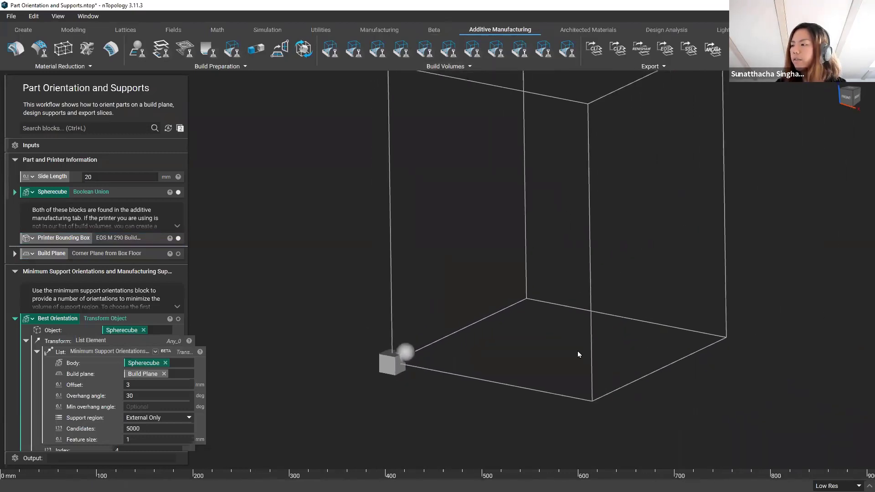
pyautogui.scroll(2, 425, 333)
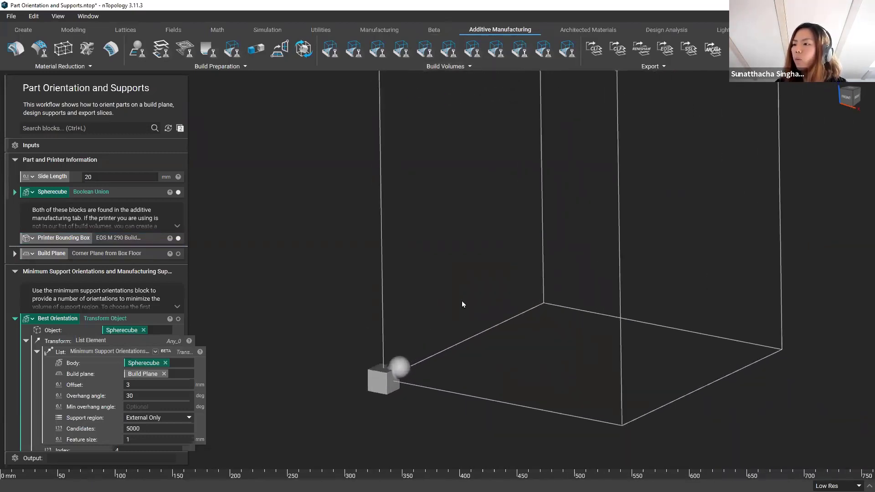
pyautogui.moveTo(461, 301); pyautogui.dragTo(464, 325, button='middle')
pyautogui.scroll(-2, 453, 282)
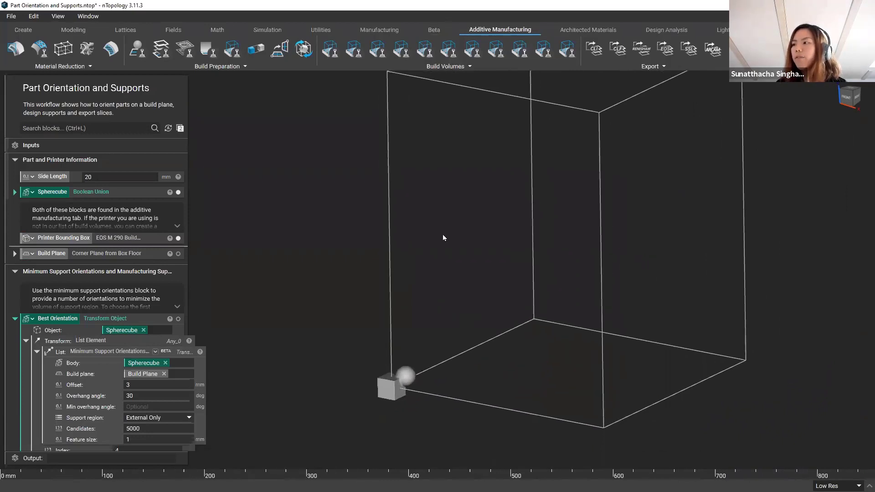
pyautogui.click(442, 64)
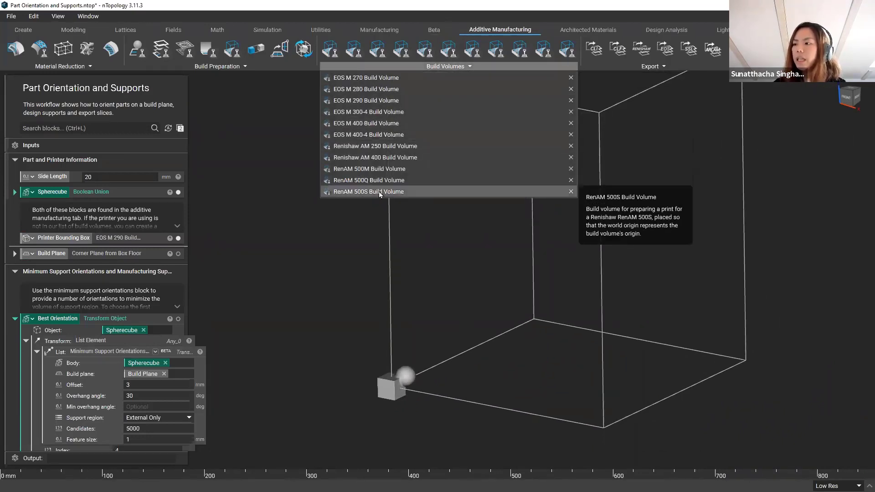
pyautogui.click(349, 233)
# Step: Search the blocks for "bounding" and examine the Bounding Box block as an alternative to the Printer Bounding Box
pyautogui.click(101, 244)
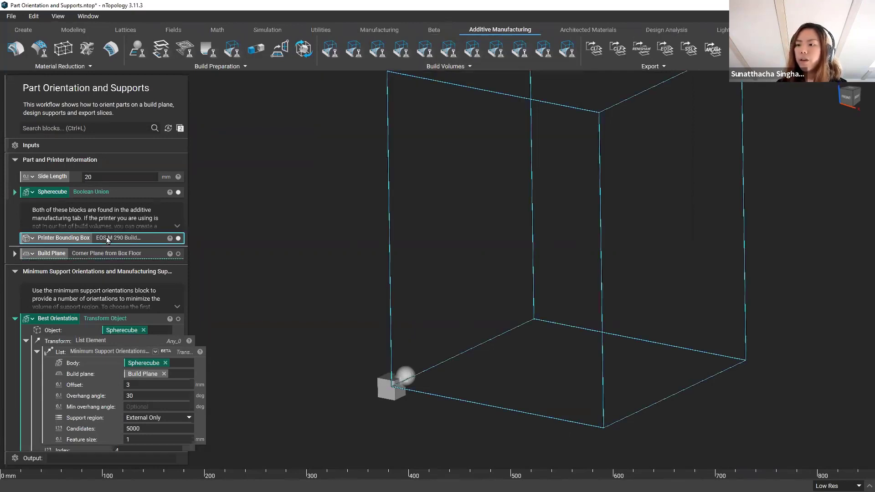
pyautogui.click(75, 127)
pyautogui.write('bounding')
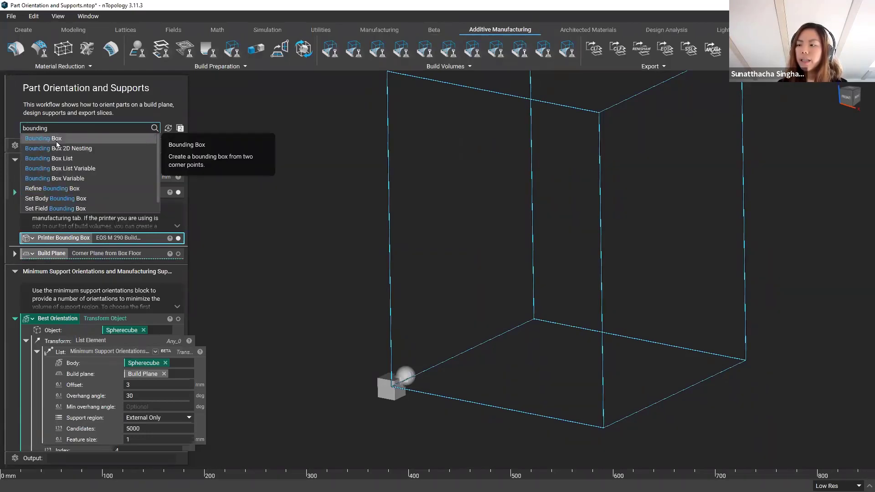
pyautogui.click(209, 219)
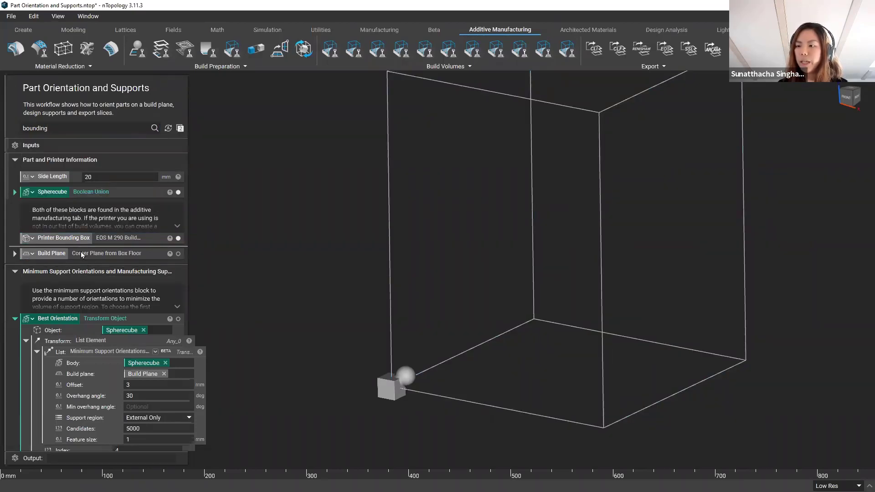
# Step: Display the Build Plane, made with Corner Plane from Box Floor, and check its box input
pyautogui.click(55, 254)
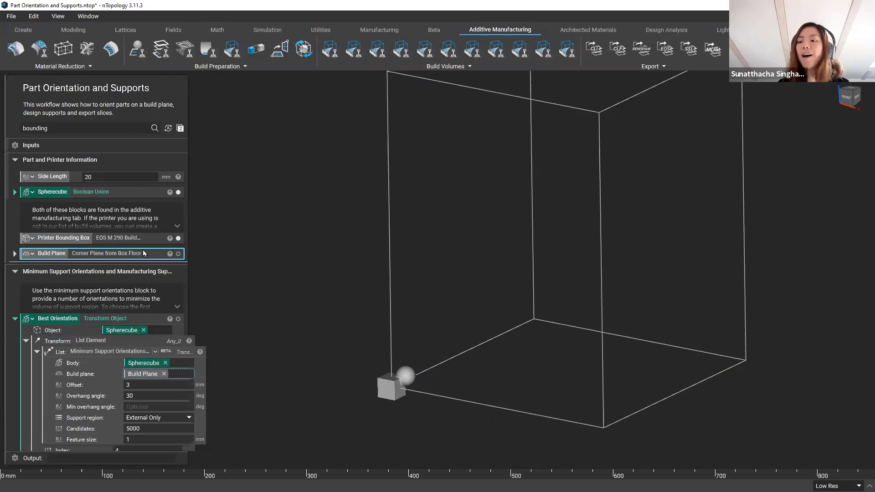
pyautogui.click(215, 67)
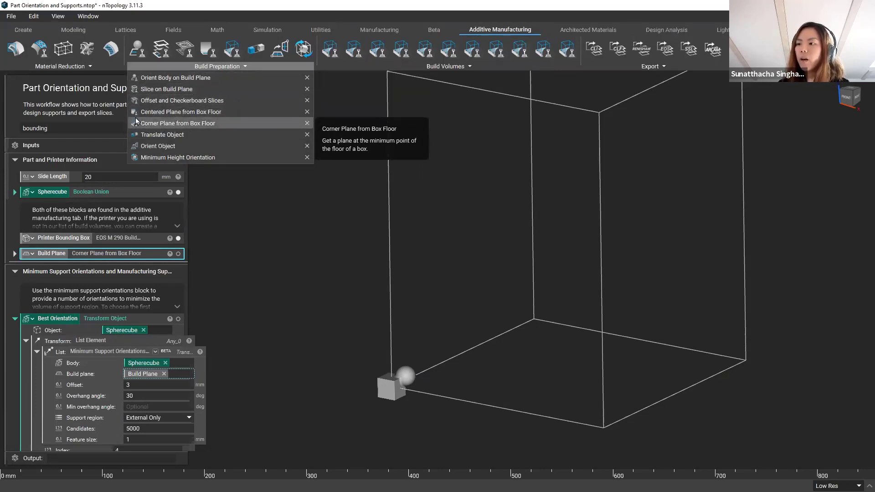
pyautogui.click(178, 254)
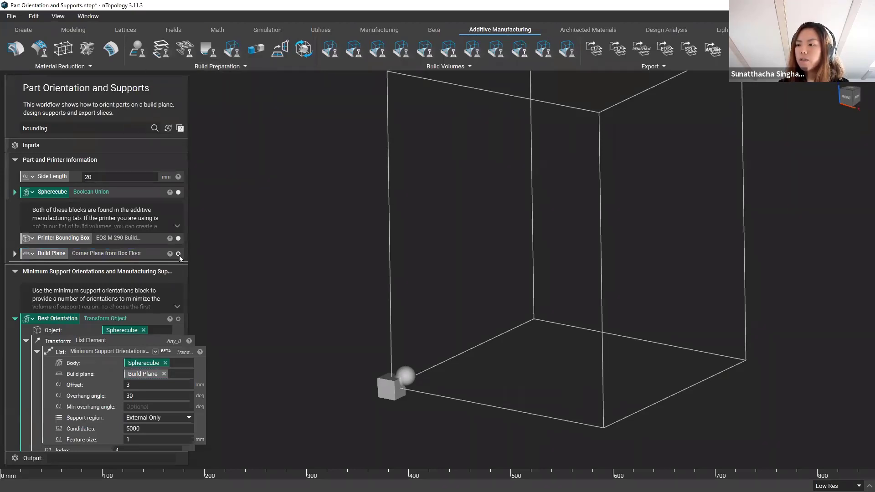
pyautogui.scroll(3, 388, 412)
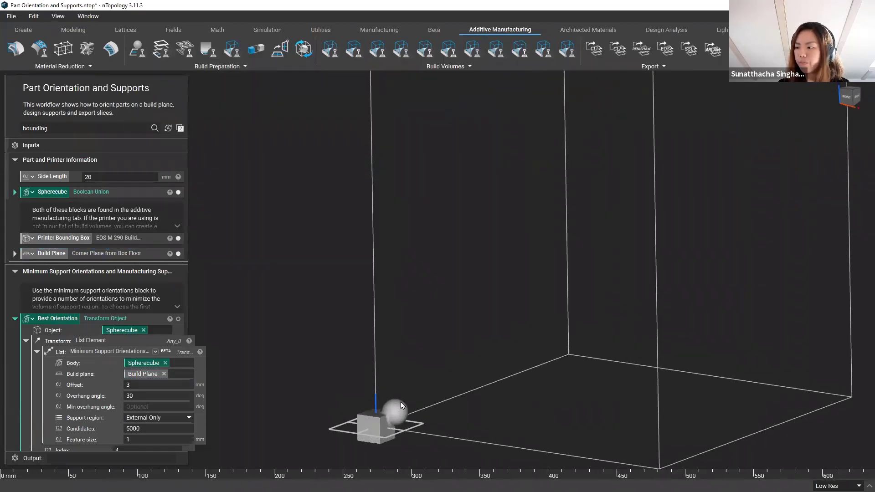
pyautogui.click(15, 254)
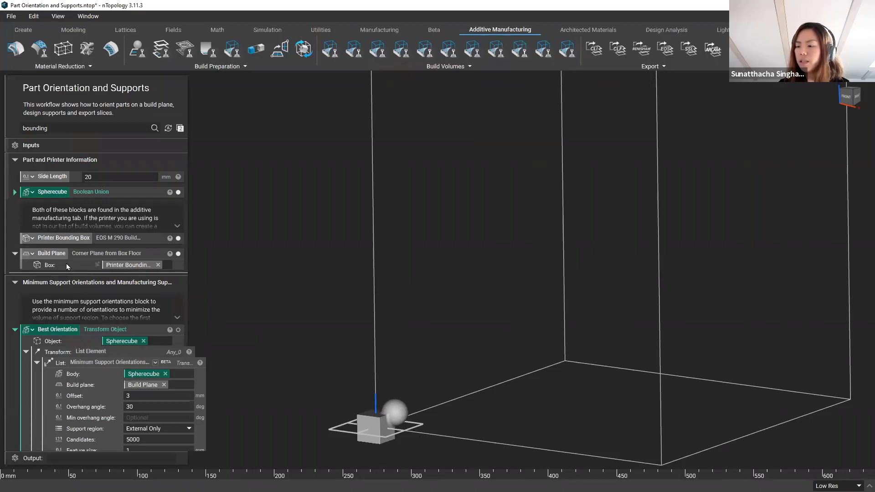
pyautogui.click(15, 253)
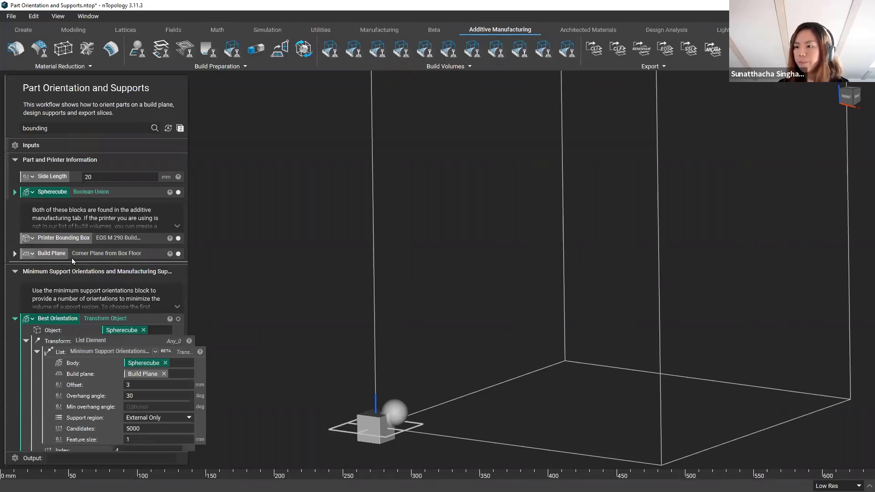
# Step: Review the Minimum Support Orientations inputs inside Best Orientation and its support region options, keeping External Only
pyautogui.scroll(-3, 100, 286)
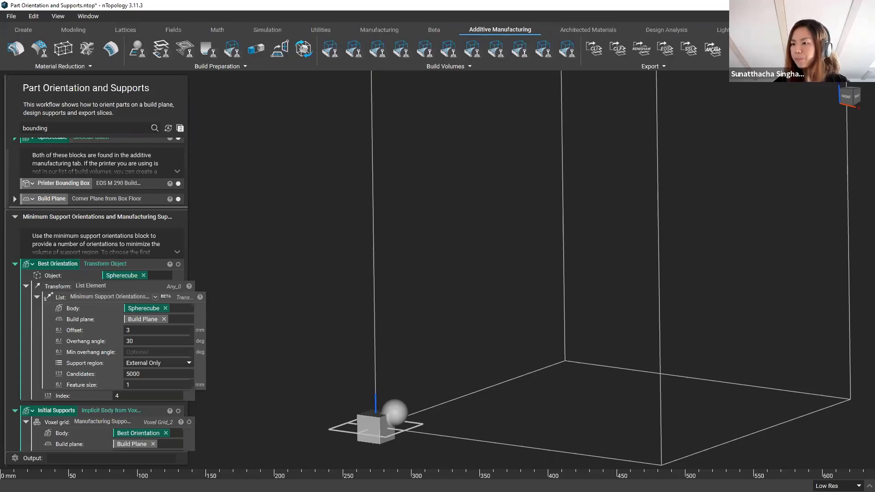
pyautogui.scroll(-1, 429, 404)
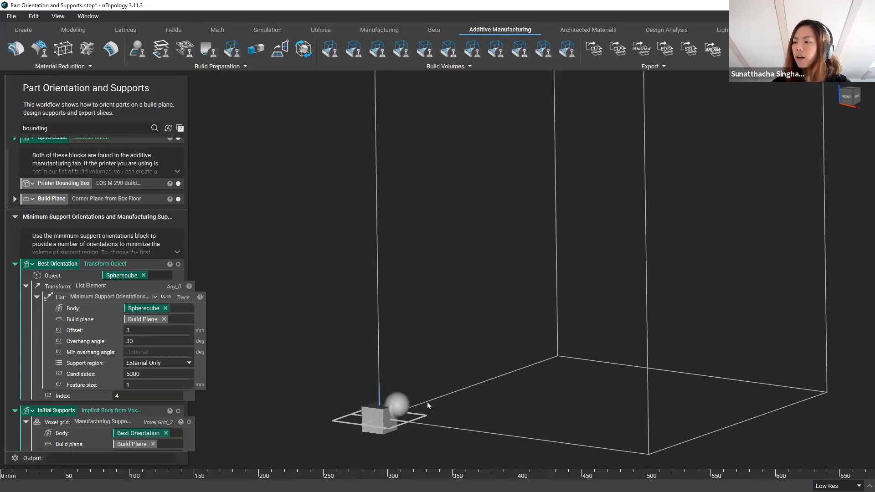
pyautogui.moveTo(427, 405); pyautogui.dragTo(396, 370, button='middle')
pyautogui.click(66, 306)
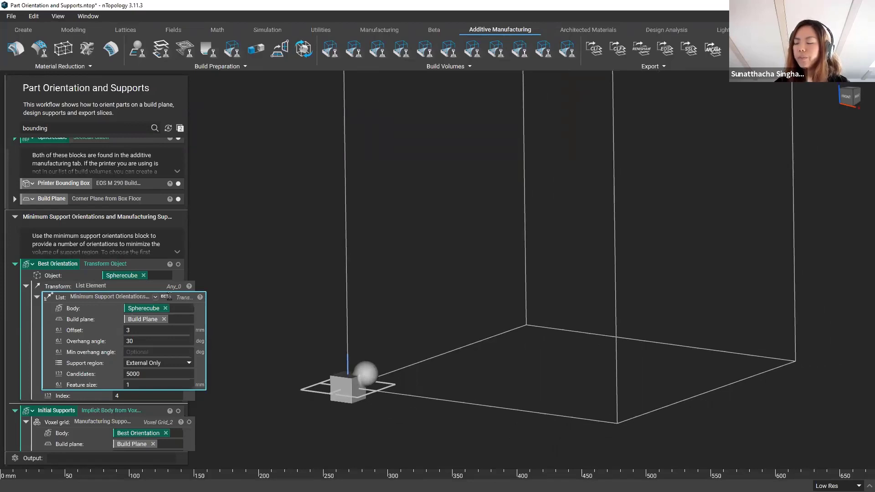
pyautogui.scroll(-1, 59, 258)
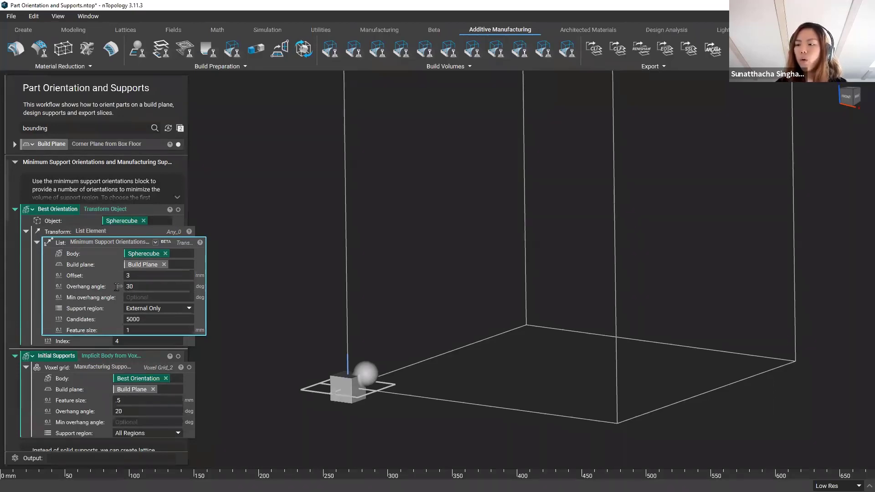
pyautogui.click(168, 308)
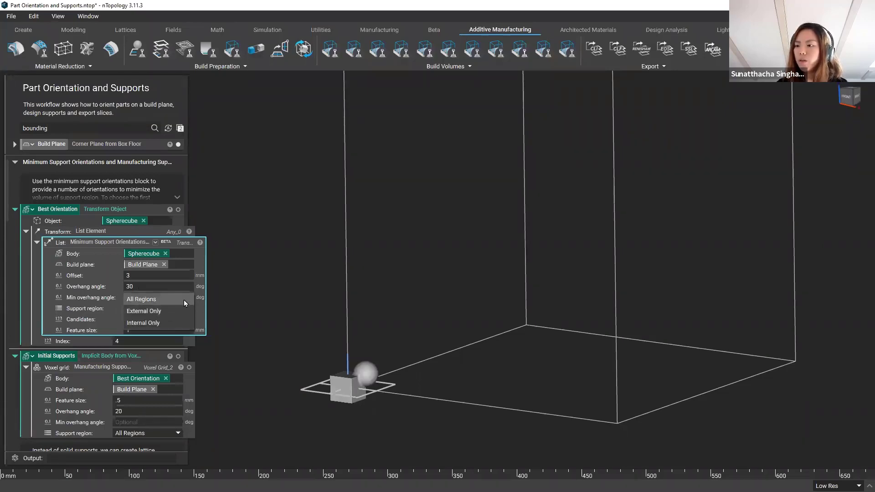
pyautogui.click(157, 311)
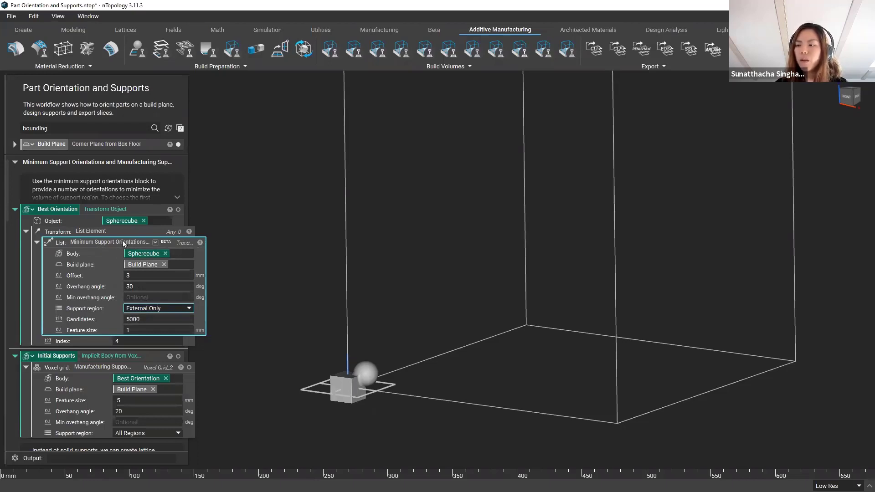
# Step: Inspect the properties of the Minimum Support Orientations list and the List Element and Transform Object blocks that use it
pyautogui.click(200, 243)
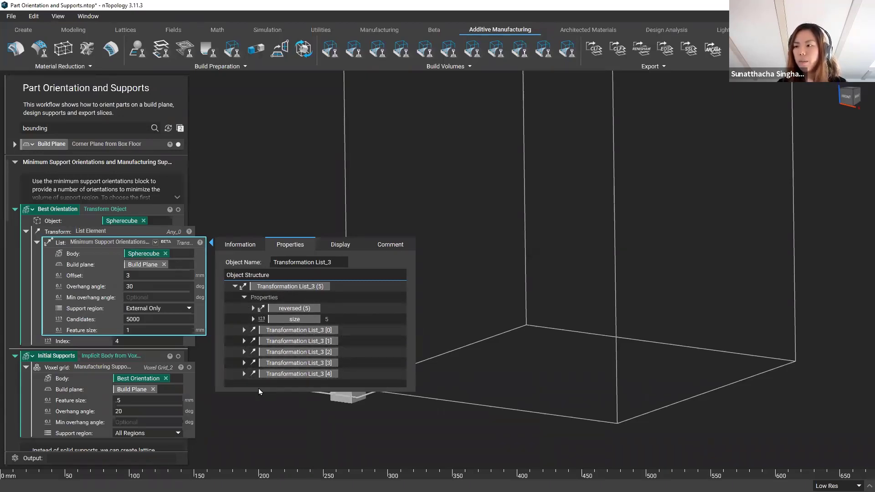
pyautogui.click(212, 224)
pyautogui.click(143, 241)
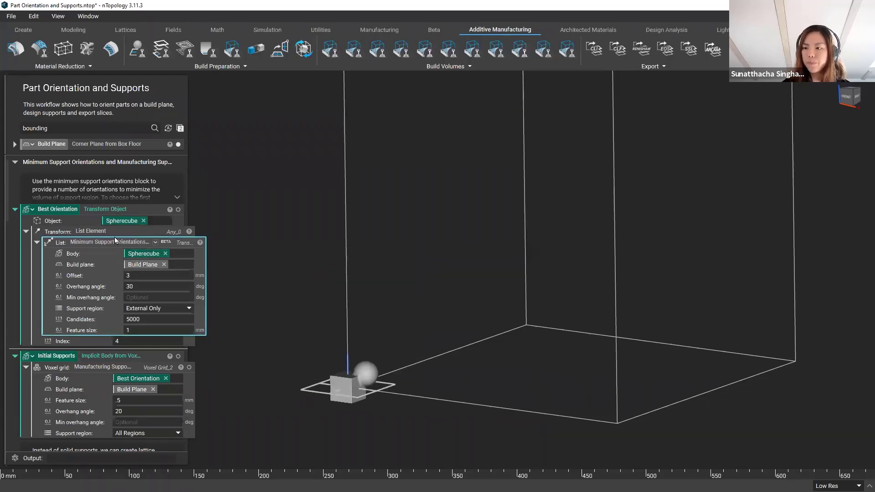
pyautogui.click(138, 207)
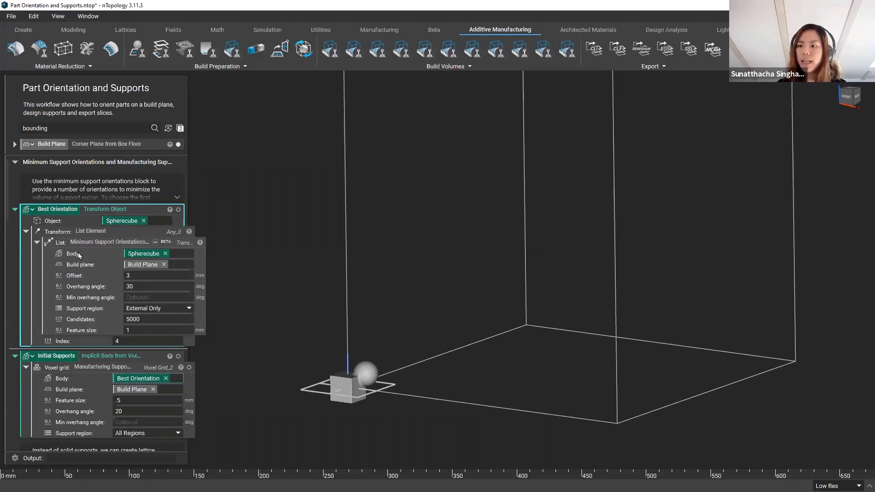
pyautogui.click(47, 236)
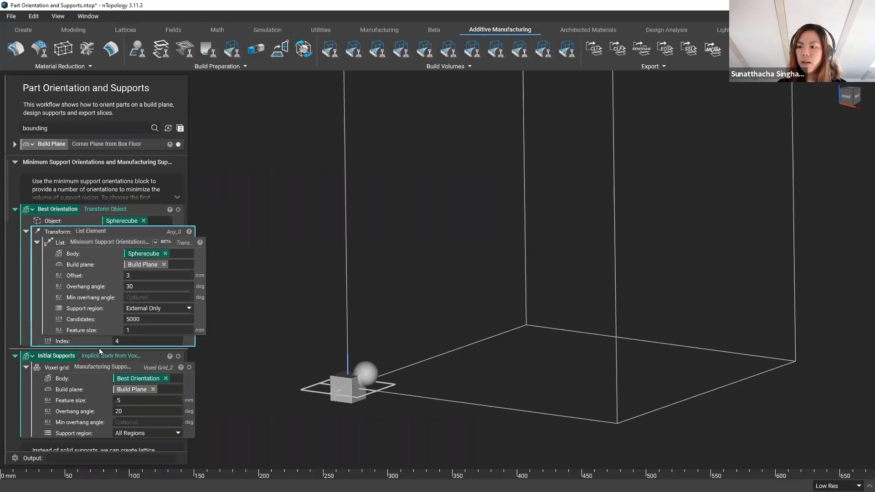
pyautogui.click(104, 247)
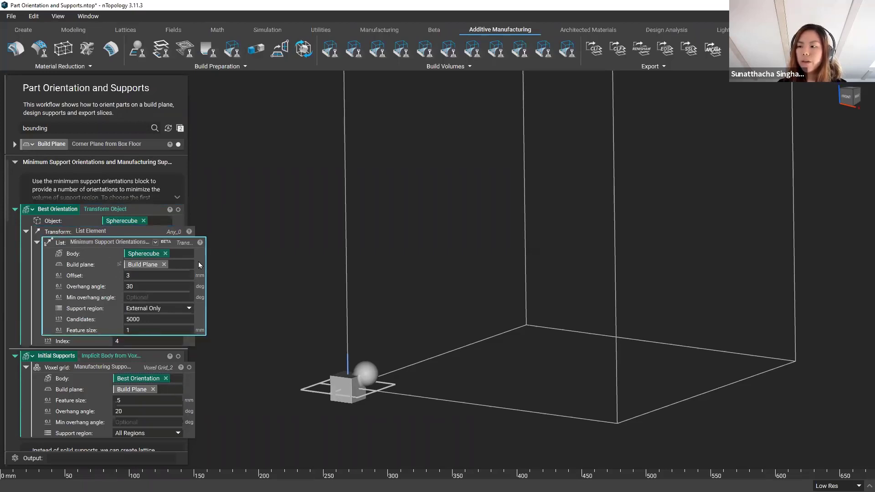
pyautogui.click(196, 245)
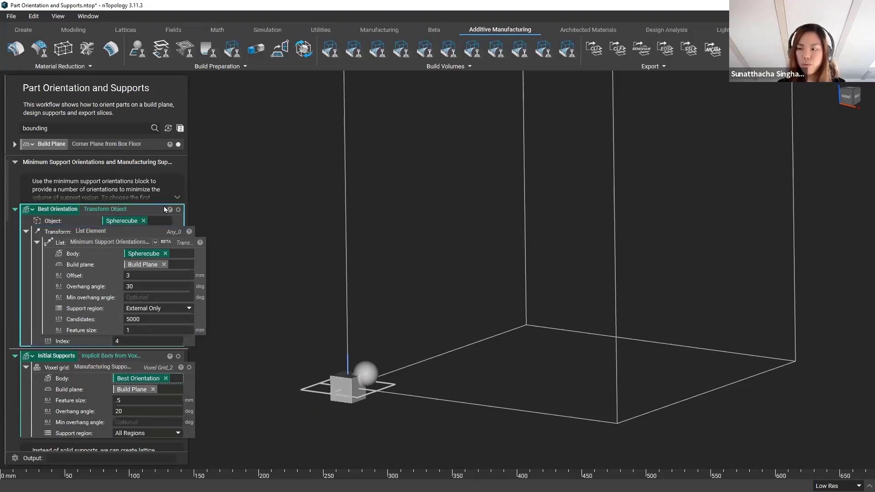
# Step: Display the Best Orientation body on the build plane and hide the original Spherecube
pyautogui.click(179, 209)
pyautogui.scroll(4, 388, 393)
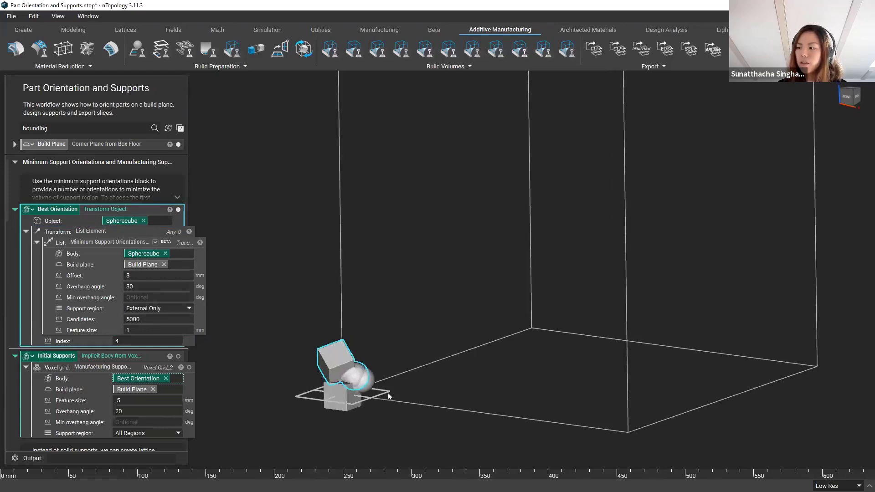
pyautogui.moveTo(346, 429); pyautogui.dragTo(402, 363, button='middle')
pyautogui.scroll(5, 402, 365)
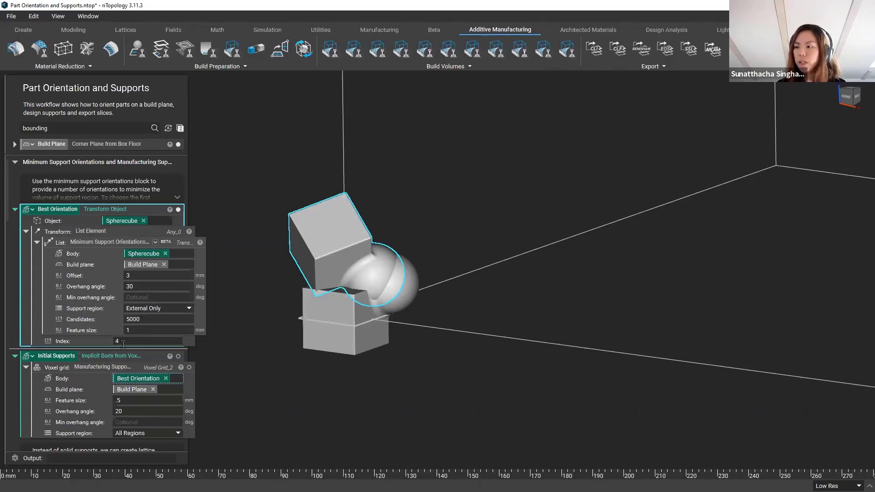
pyautogui.scroll(3, 179, 232)
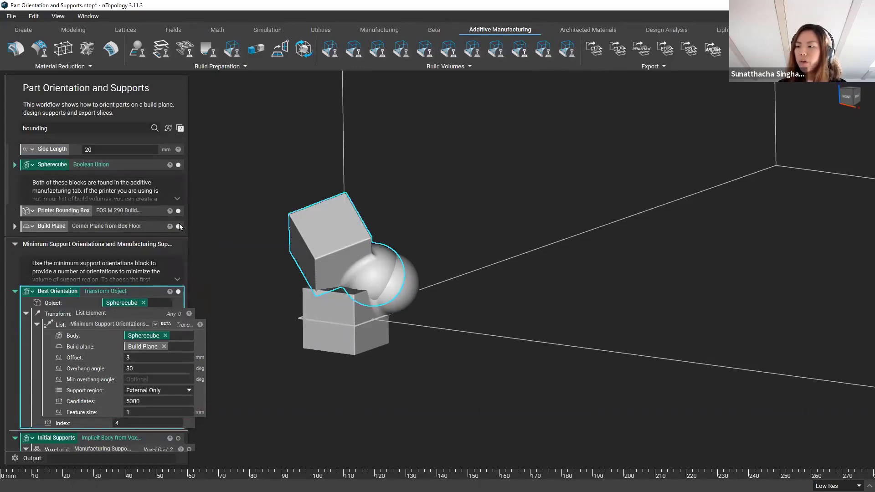
pyautogui.scroll(1, 178, 190)
pyautogui.click(179, 192)
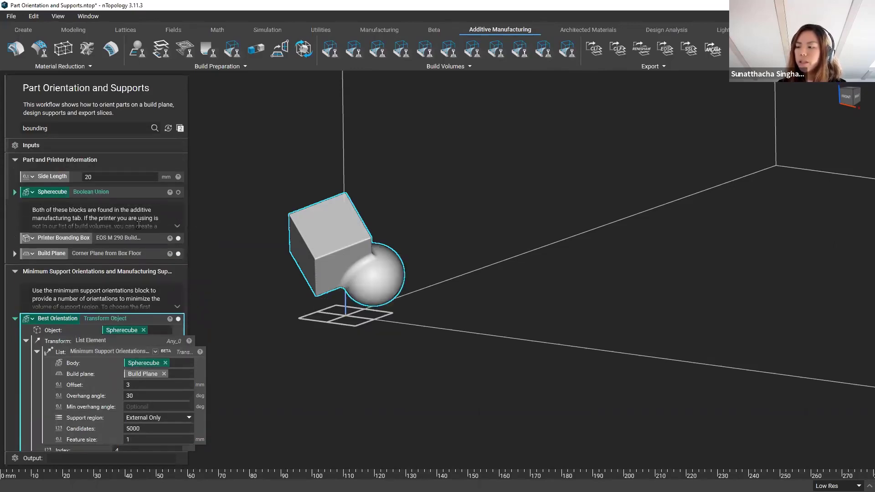
# Step: Examine the Initial Supports block and the inputs and information of its nested manufacturing supports voxel grid
pyautogui.scroll(-6, 137, 255)
pyautogui.scroll(-2, 136, 268)
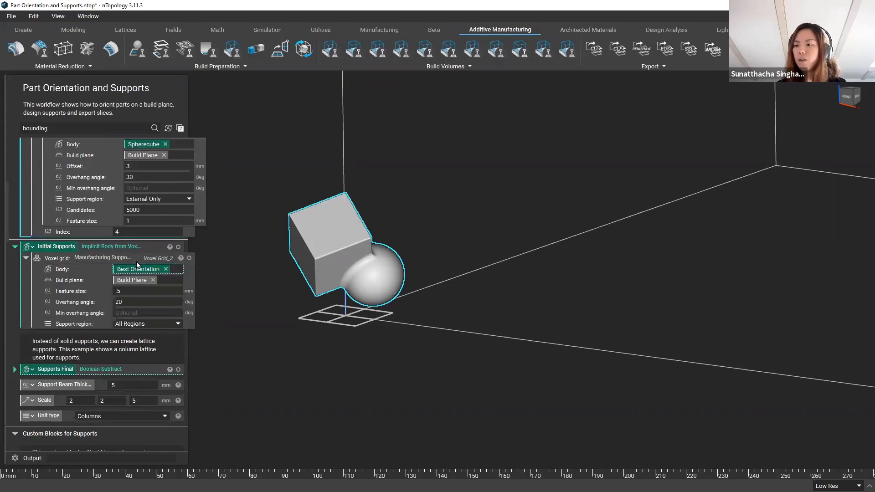
pyautogui.scroll(1, 136, 265)
pyautogui.scroll(-1, 138, 265)
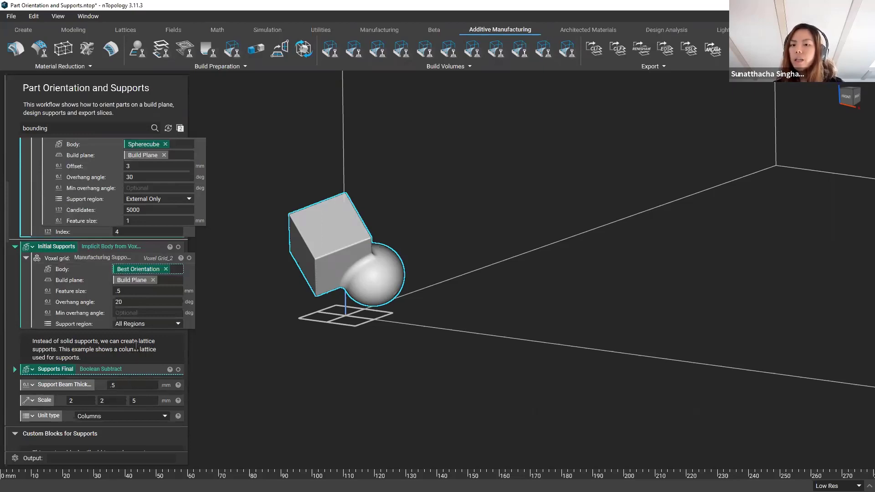
pyautogui.scroll(-1, 135, 341)
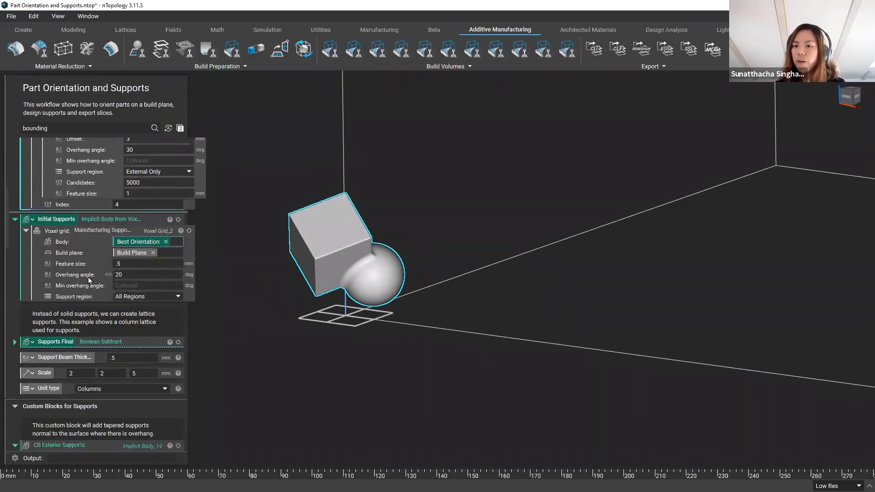
pyautogui.click(99, 232)
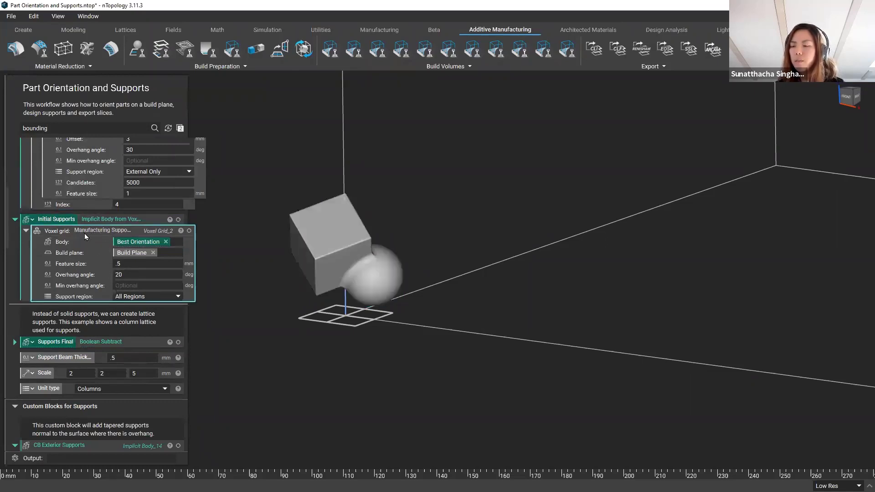
pyautogui.click(180, 231)
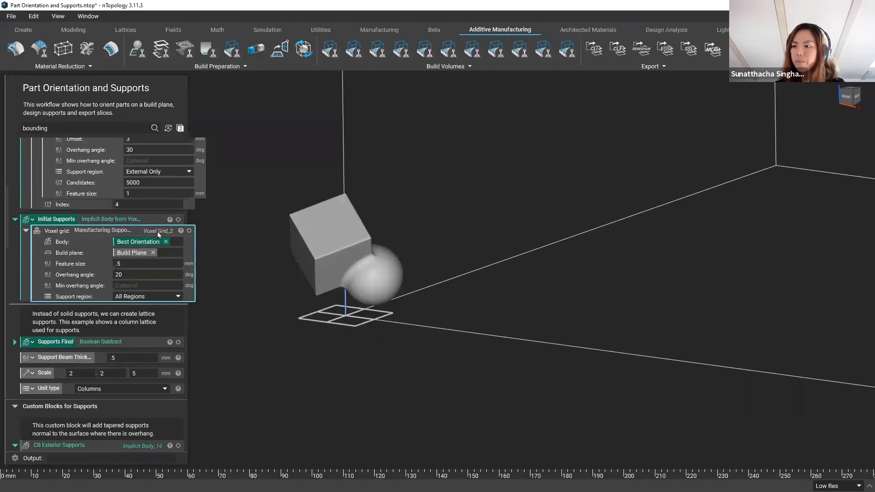
pyautogui.click(181, 231)
pyautogui.click(232, 234)
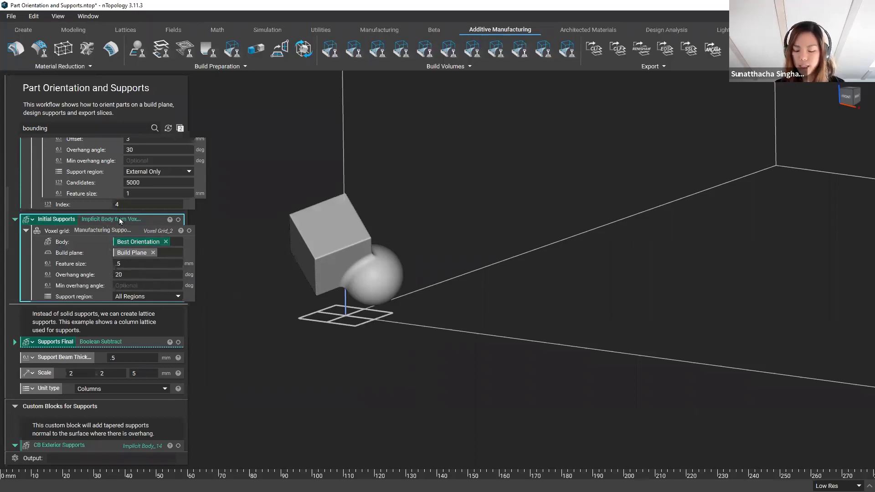
# Step: Display the Initial Supports beneath the oriented part and hide the Build Plane
pyautogui.click(178, 219)
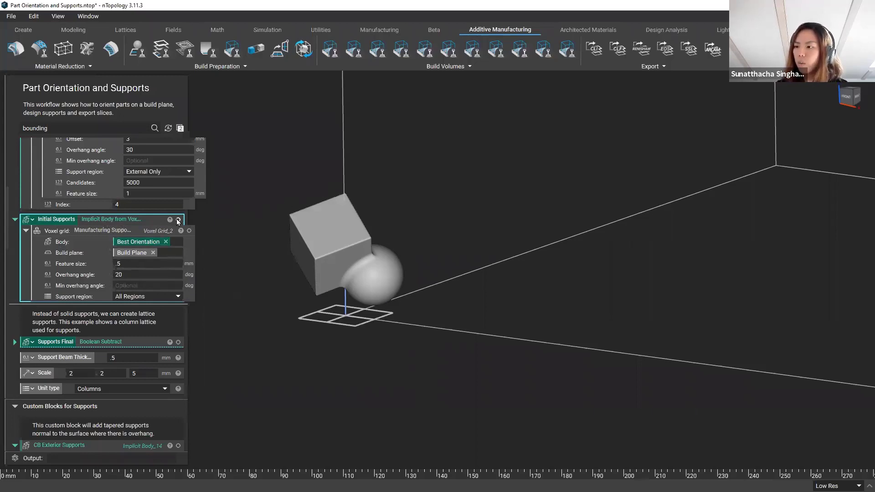
pyautogui.scroll(3, 337, 332)
pyautogui.moveTo(331, 336); pyautogui.dragTo(392, 331, button='middle')
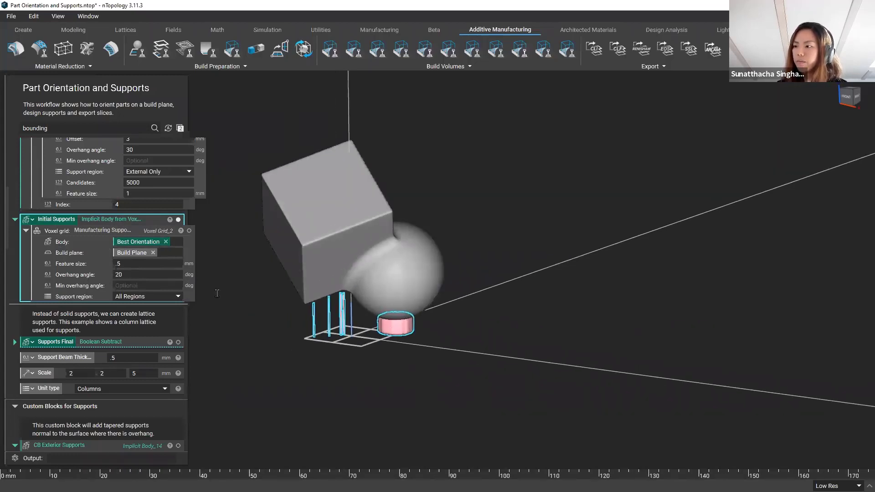
pyautogui.scroll(3, 148, 261)
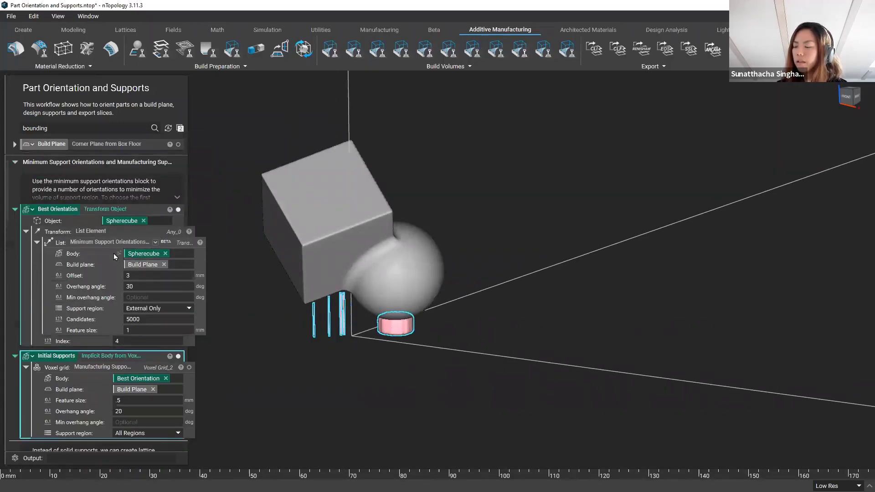
pyautogui.scroll(-1, 114, 254)
# Step: Examine the supports under the cube and sphere up close alongside the manufacturing supports inputs
pyautogui.moveTo(395, 355); pyautogui.dragTo(386, 343, button='right')
pyautogui.scroll(2, 386, 343)
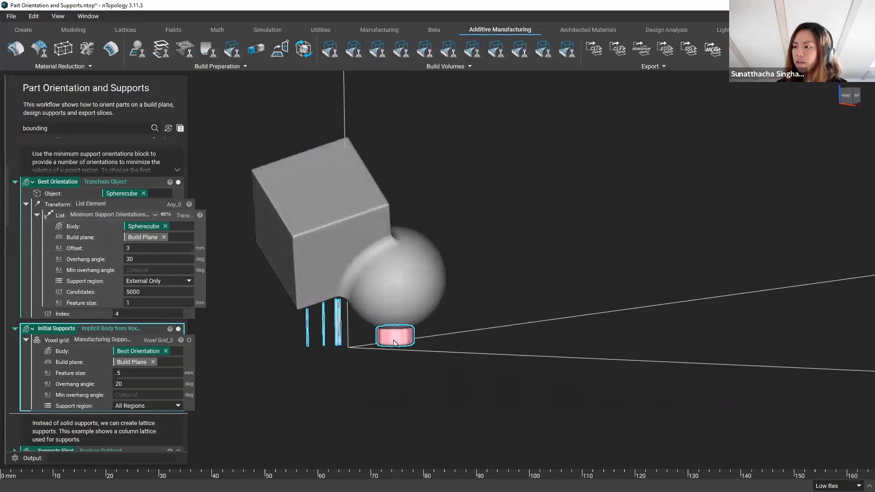
pyautogui.scroll(-2, 136, 281)
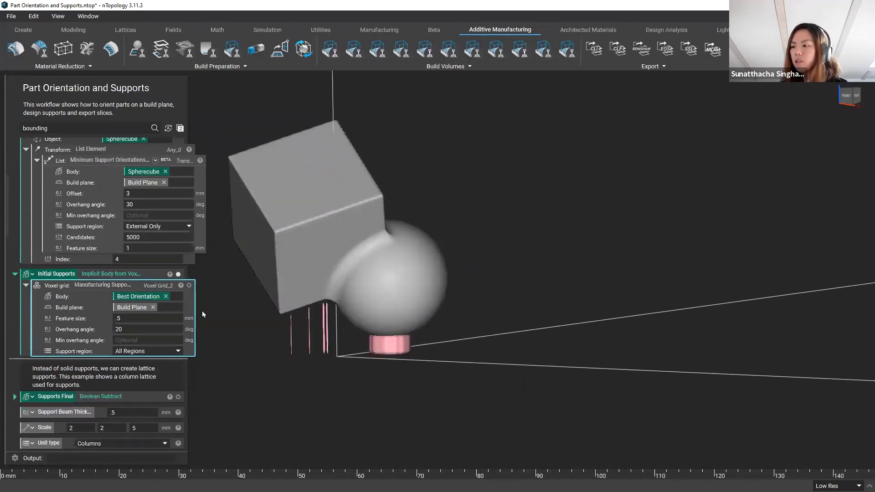
pyautogui.scroll(3, 423, 374)
pyautogui.moveTo(494, 337); pyautogui.dragTo(530, 341, button='middle')
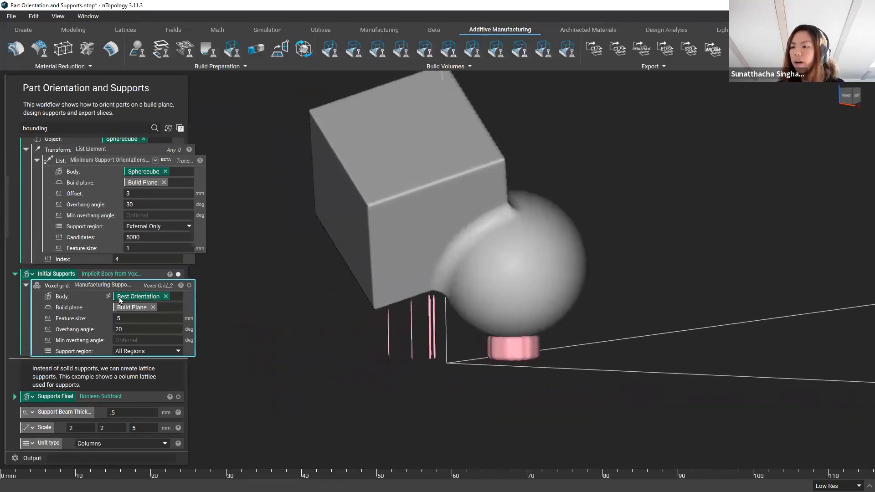
pyautogui.scroll(2, 511, 356)
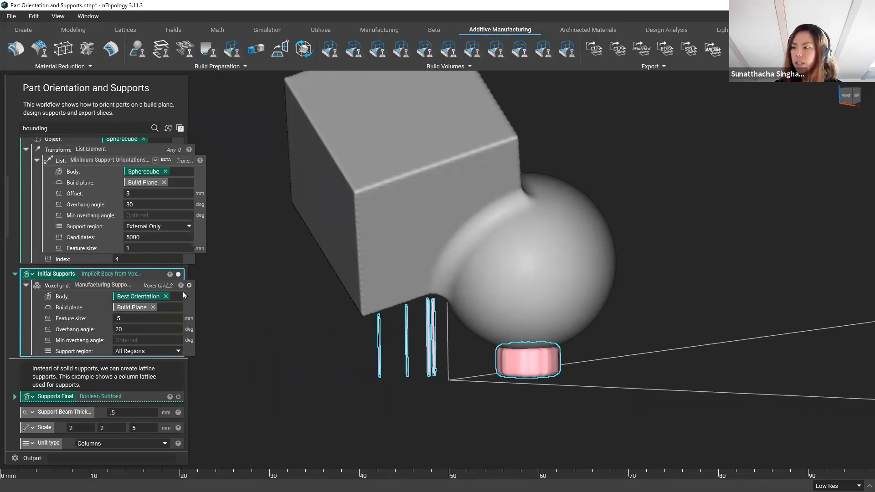
# Step: Expand the Supports Final Boolean Subtract block to show its nested Thicken Body and Volume Lattice inputs
pyautogui.scroll(-3, 124, 296)
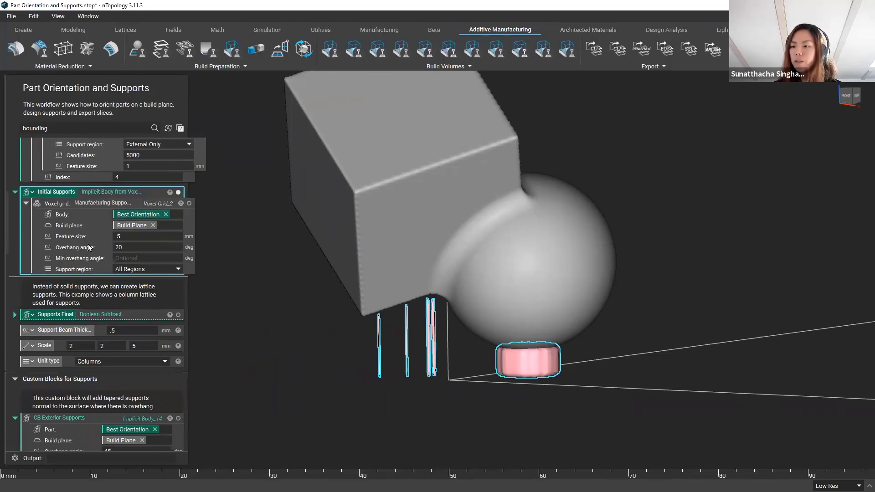
pyautogui.scroll(-2, 90, 247)
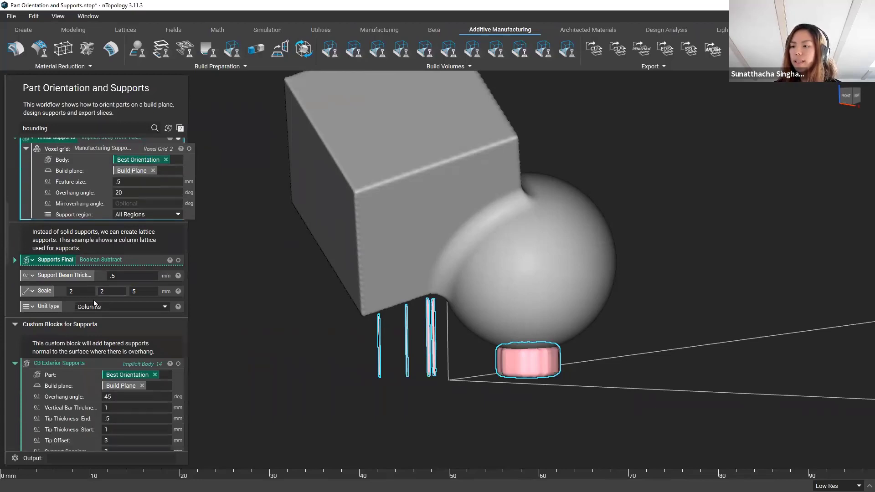
pyautogui.click(15, 324)
pyautogui.scroll(-6, 105, 350)
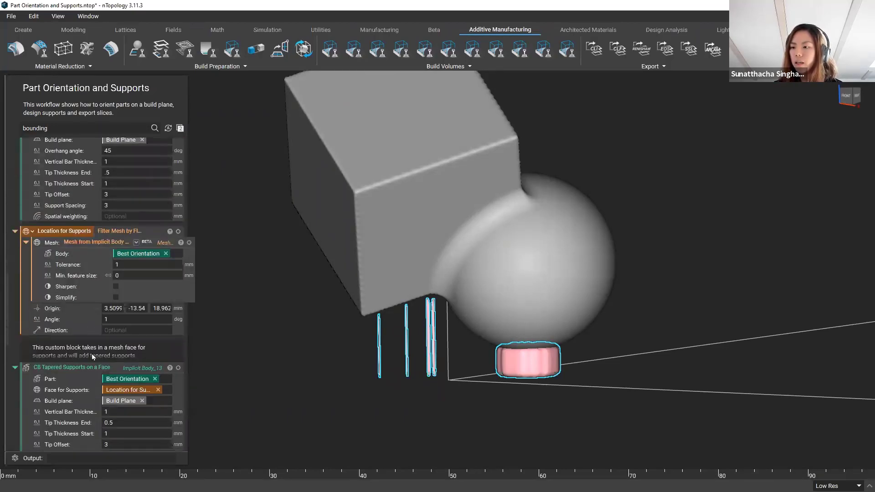
pyautogui.scroll(12, 78, 328)
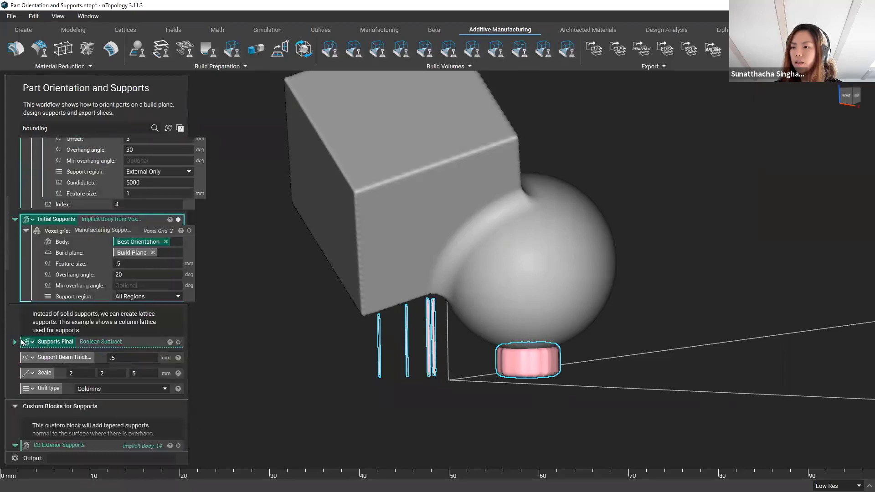
pyautogui.click(21, 341)
pyautogui.scroll(-5, 100, 356)
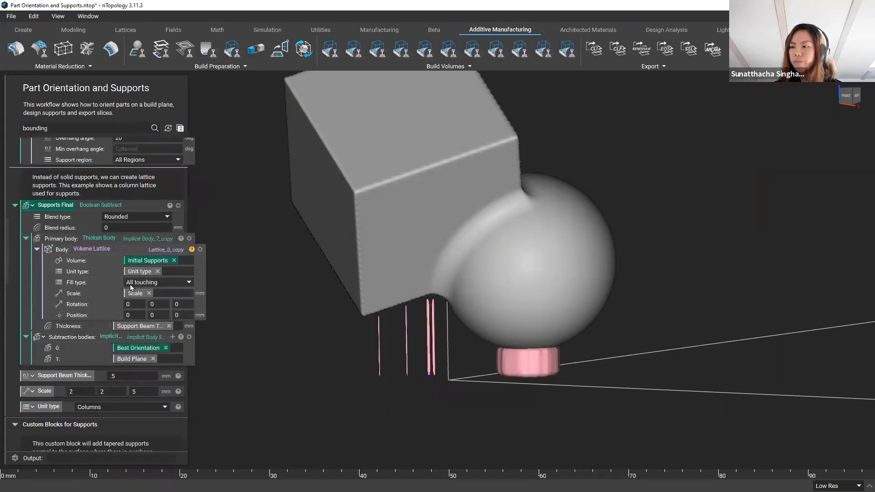
# Step: Examine the Volume Lattice inputs in Supports Final together with the Initial Supports, Scale and Unit type blocks that feed them
pyautogui.scroll(1, 125, 283)
pyautogui.scroll(1, 126, 294)
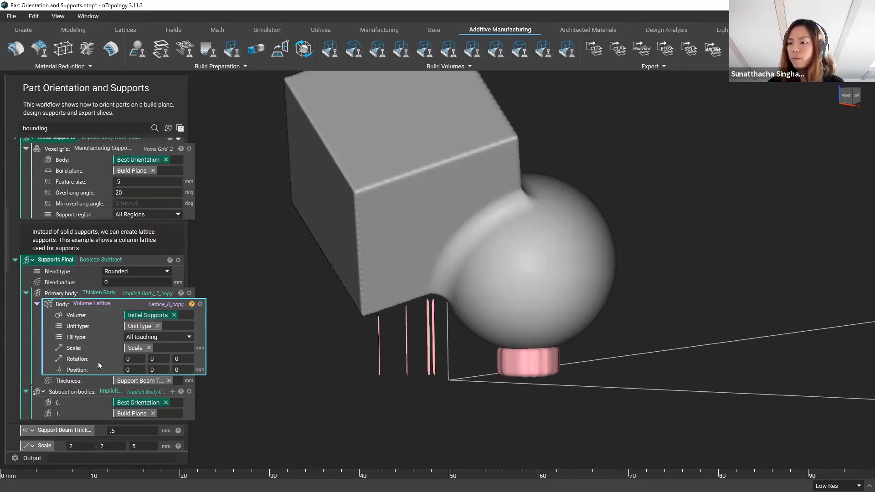
pyautogui.scroll(-2, 95, 364)
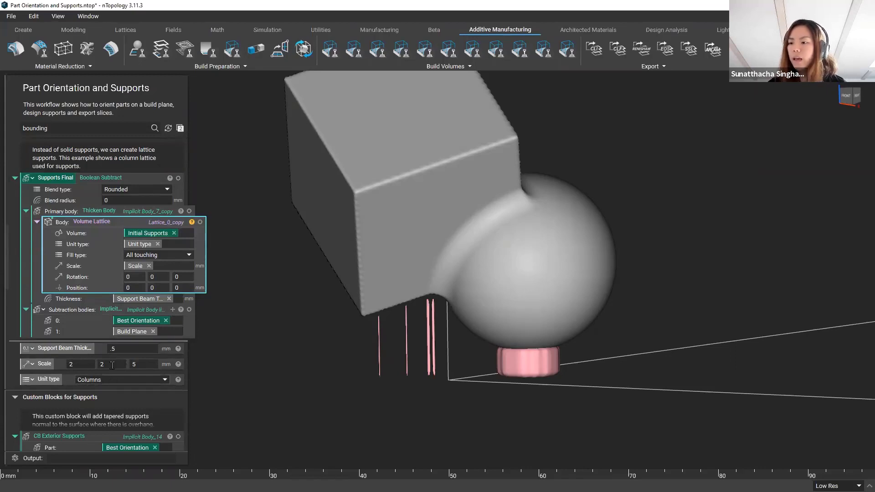
pyautogui.scroll(1, 118, 365)
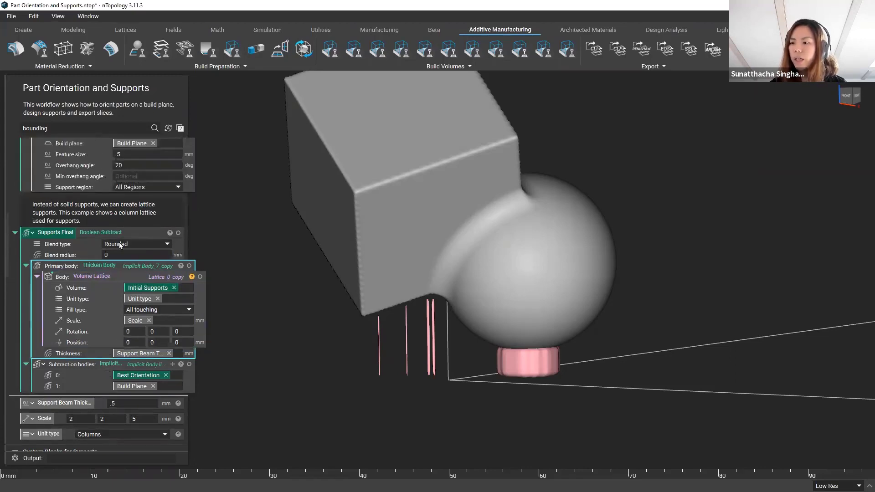
pyautogui.scroll(1, 96, 171)
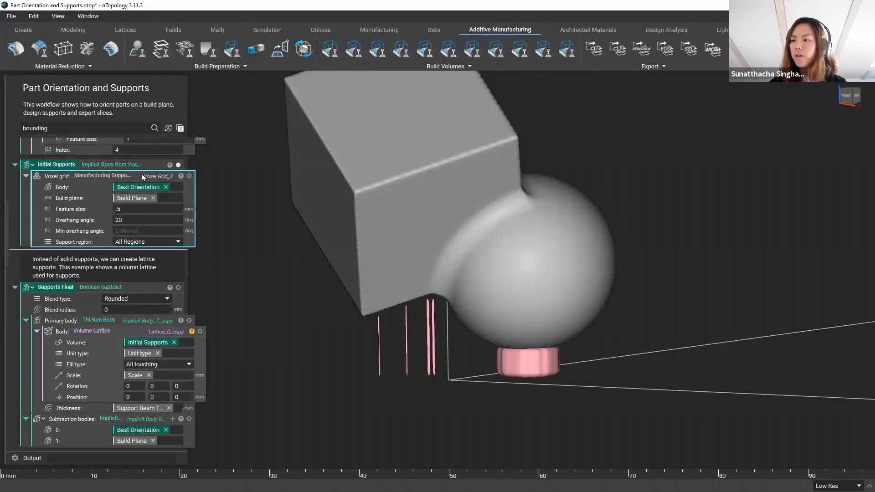
pyautogui.scroll(-1, 137, 256)
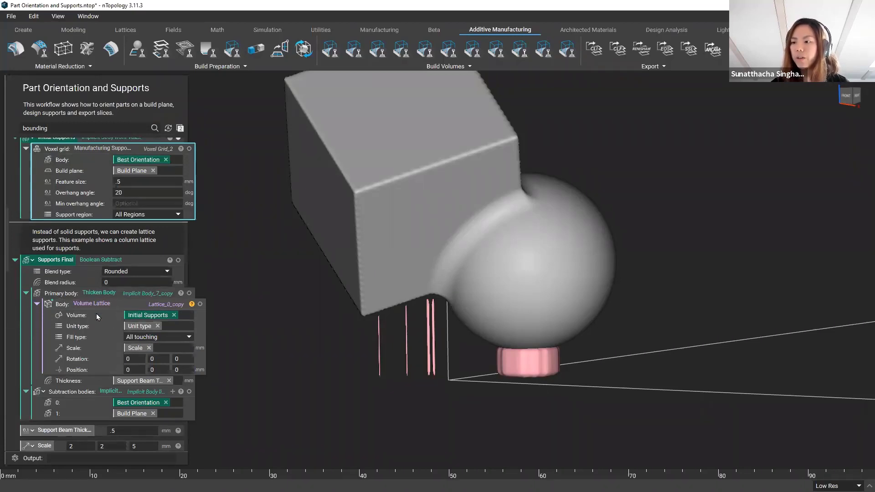
pyautogui.click(120, 304)
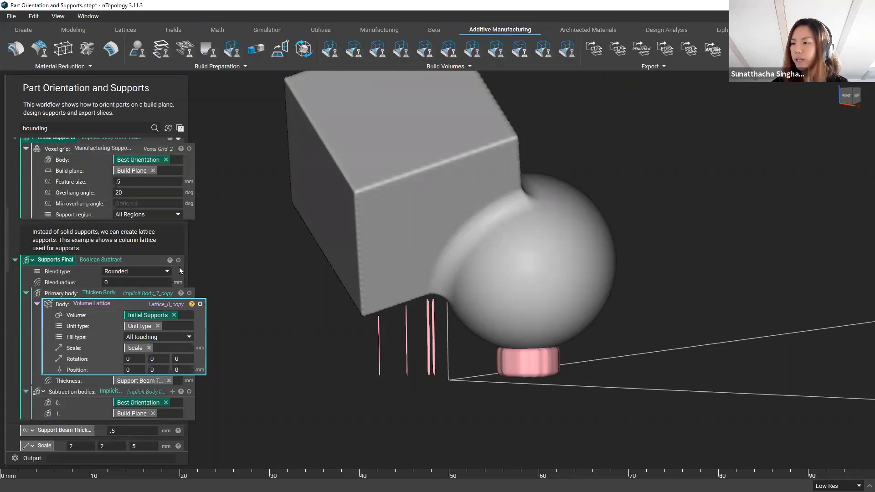
# Step: Hide the Initial Supports and display the Volume Lattice beneath the oriented part
pyautogui.scroll(1, 180, 270)
pyautogui.click(179, 165)
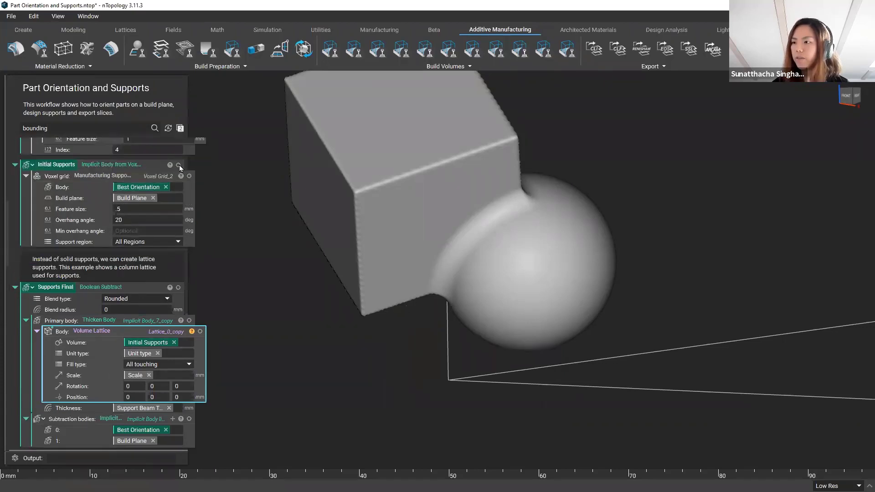
pyautogui.click(200, 332)
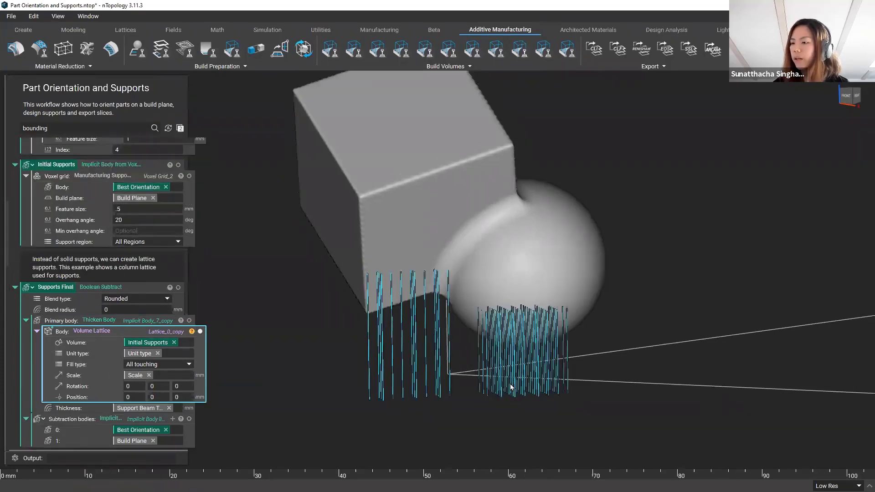
pyautogui.moveTo(430, 343); pyautogui.dragTo(519, 406, button='right')
pyautogui.scroll(-1, 182, 371)
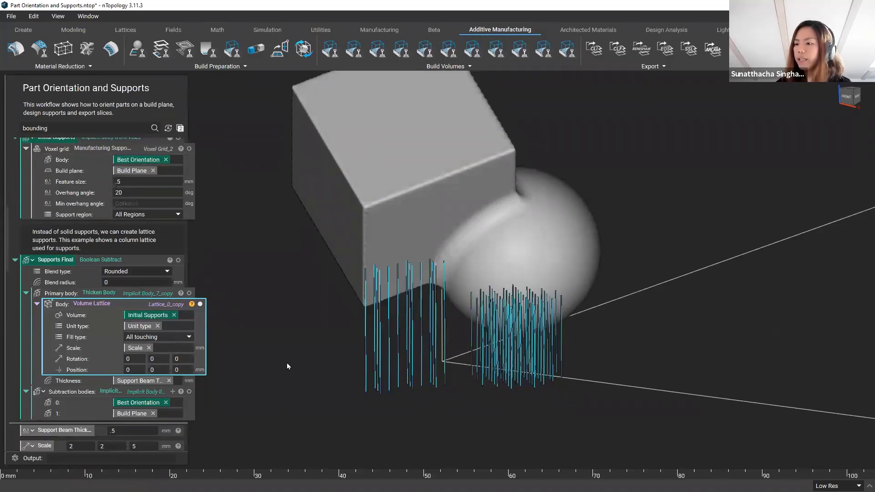
pyautogui.scroll(-1, 464, 358)
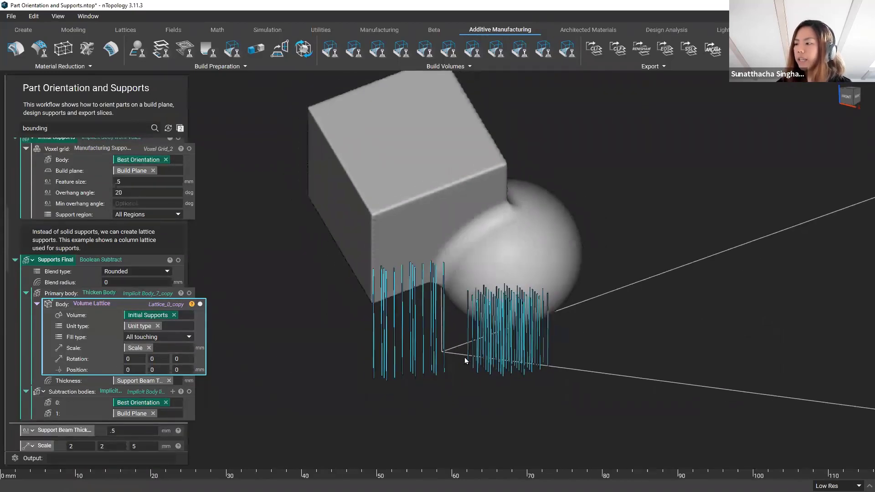
# Step: Check the Volume Lattice's fill type, keeping All touching, and inspect the column beams under the cube and sphere
pyautogui.click(186, 338)
pyautogui.click(193, 340)
pyautogui.moveTo(420, 390); pyautogui.dragTo(402, 385, button='right')
pyautogui.moveTo(439, 307)
pyautogui.mouseDown(button='right')
pyautogui.moveTo(406, 296)
pyautogui.moveTo(464, 310)
pyautogui.moveTo(443, 319)
pyautogui.mouseUp(button='right')
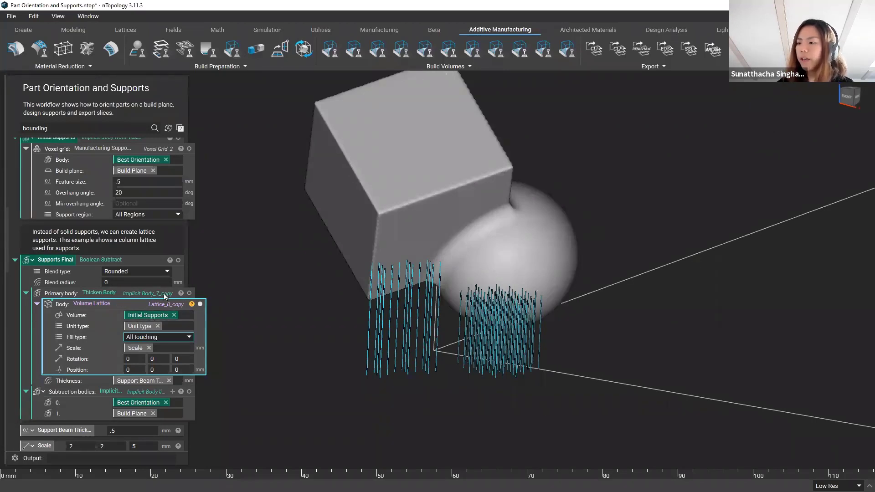
# Step: Display the Thicken Body result in place of the bare Volume Lattice and inspect where its columns overlap the part
pyautogui.click(189, 293)
pyautogui.click(200, 304)
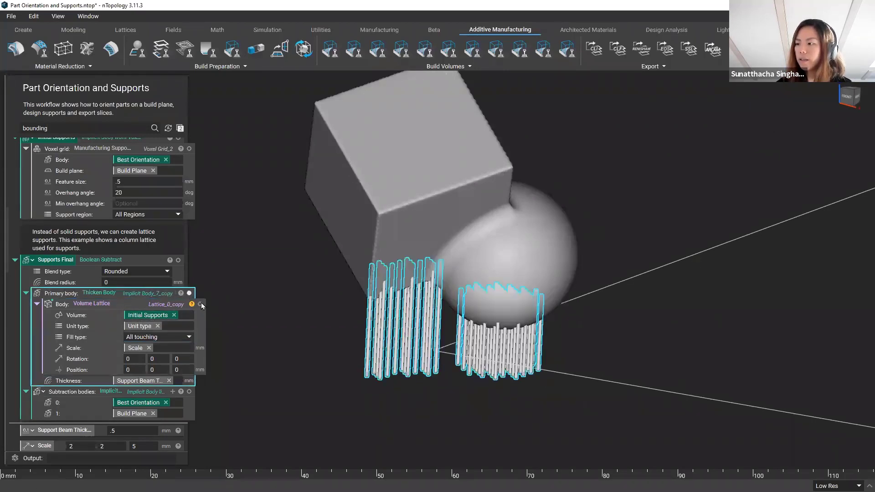
pyautogui.moveTo(436, 344); pyautogui.dragTo(408, 338, button='right')
pyautogui.click(420, 399)
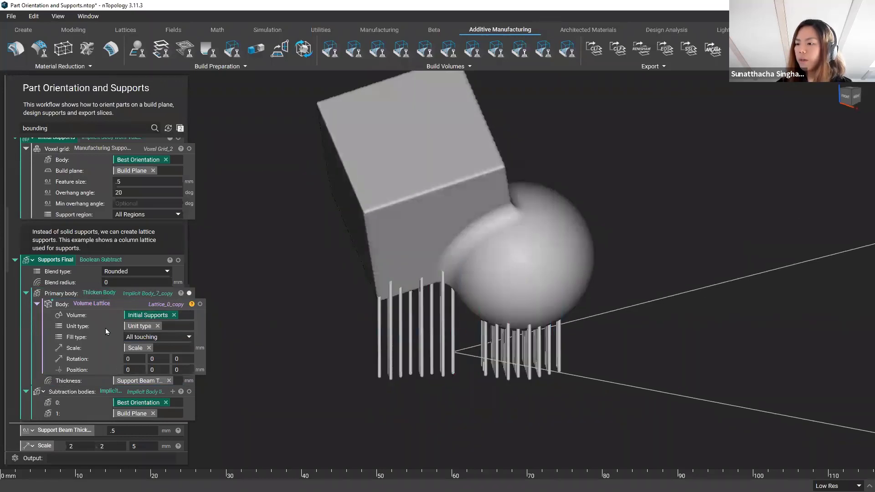
pyautogui.scroll(-1, 103, 403)
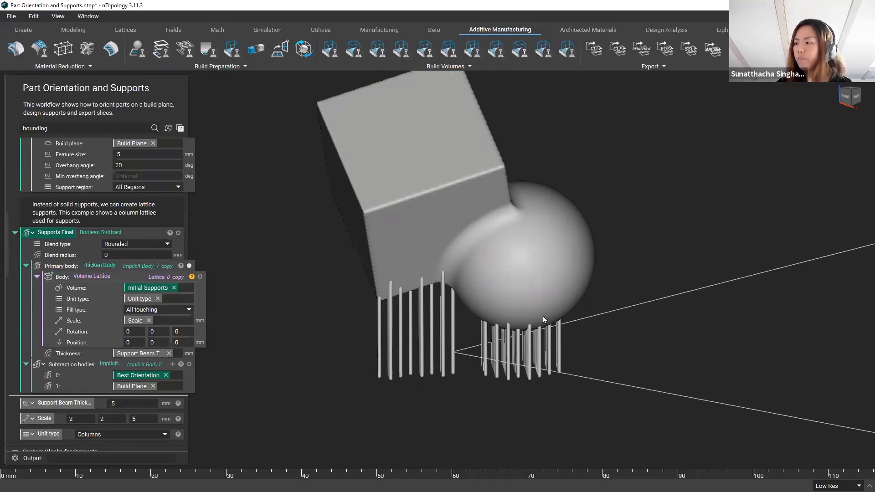
pyautogui.moveTo(543, 320); pyautogui.dragTo(549, 238, button='right')
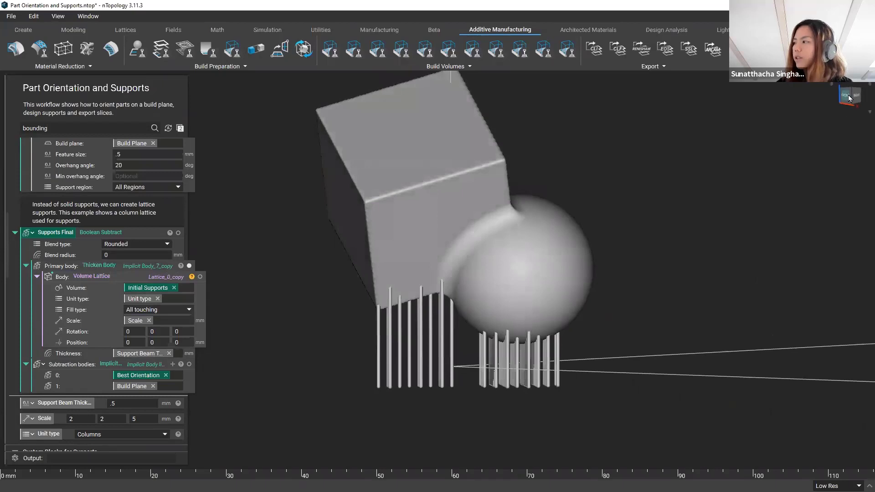
pyautogui.moveTo(693, 249); pyautogui.dragTo(581, 287, button='right')
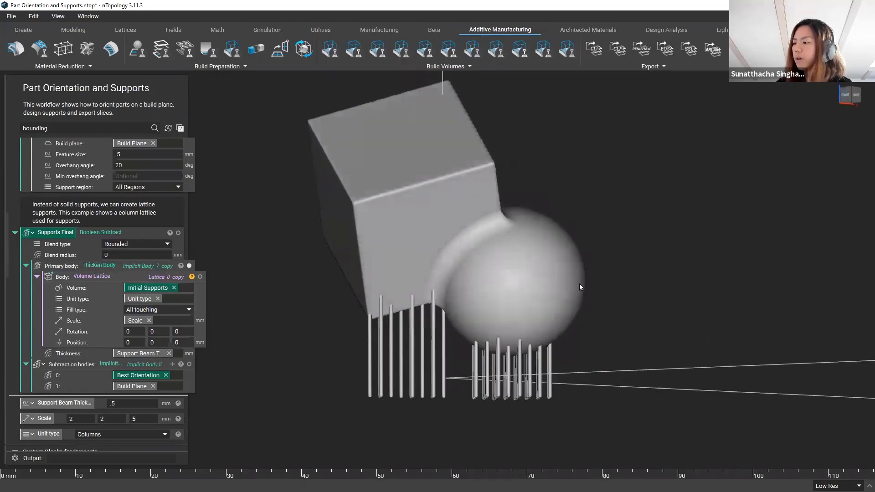
pyautogui.click(127, 266)
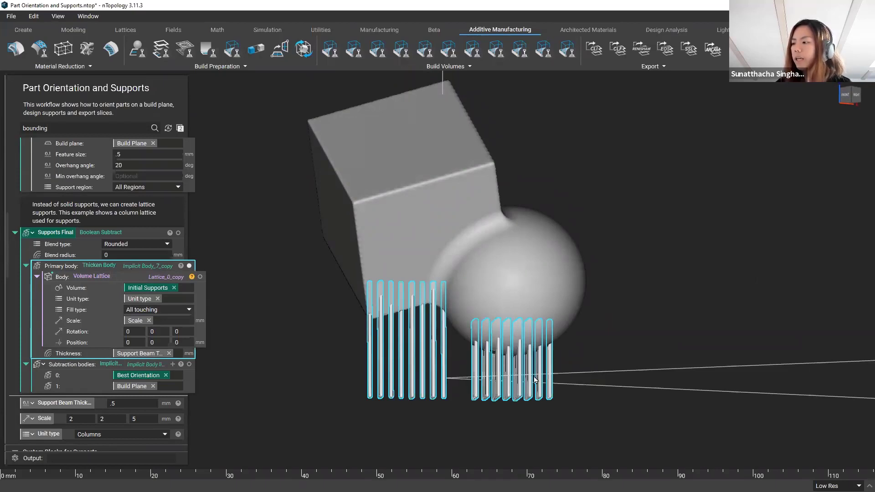
pyautogui.moveTo(534, 380); pyautogui.dragTo(572, 368, button='right')
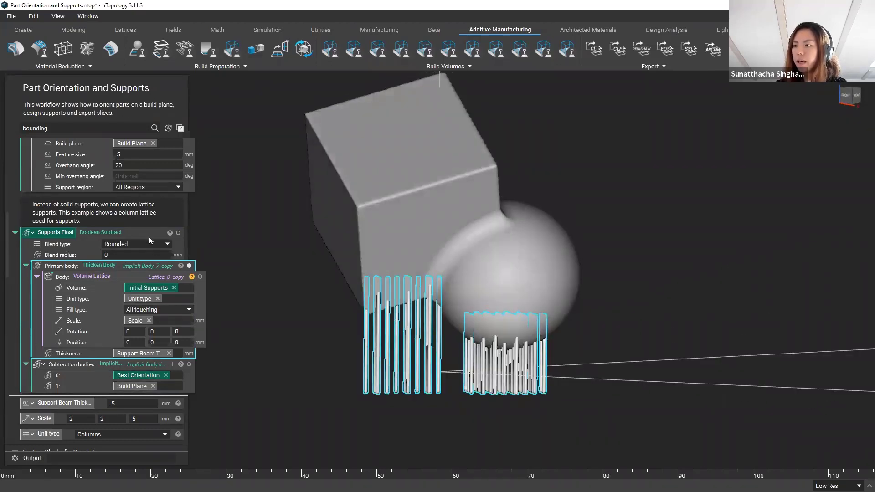
# Step: Display the Supports Final Boolean Subtract result and hide the untrimmed Thicken Body
pyautogui.click(189, 266)
pyautogui.moveTo(564, 350); pyautogui.dragTo(550, 368, button='right')
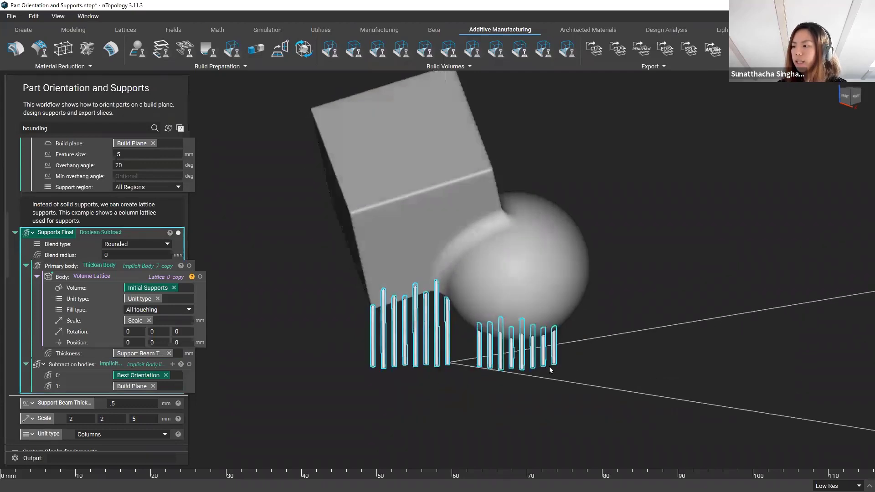
pyautogui.moveTo(472, 290); pyautogui.dragTo(465, 270, button='right')
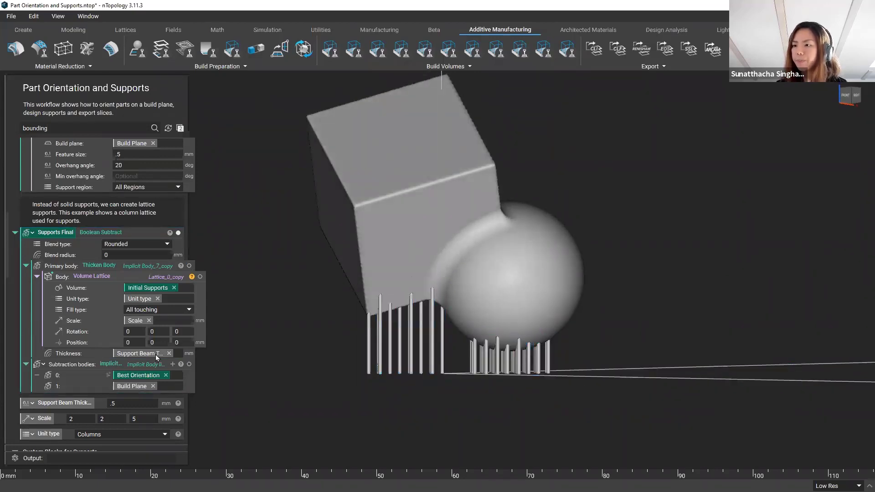
# Step: Review the support chain from the manufacturing supports voxel grid through Volume Lattice and Thicken Body to the subtraction bodies and custom blocks
pyautogui.scroll(-3, 122, 320)
pyautogui.scroll(2, 144, 301)
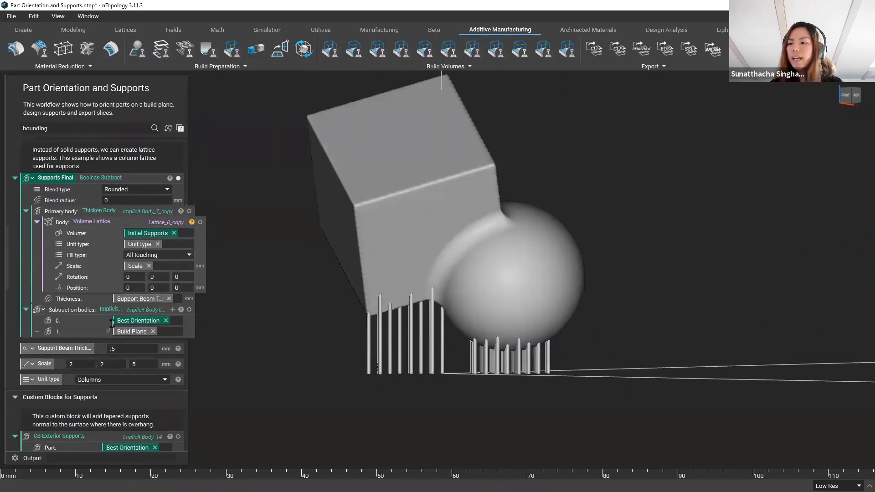
pyautogui.scroll(1, 87, 264)
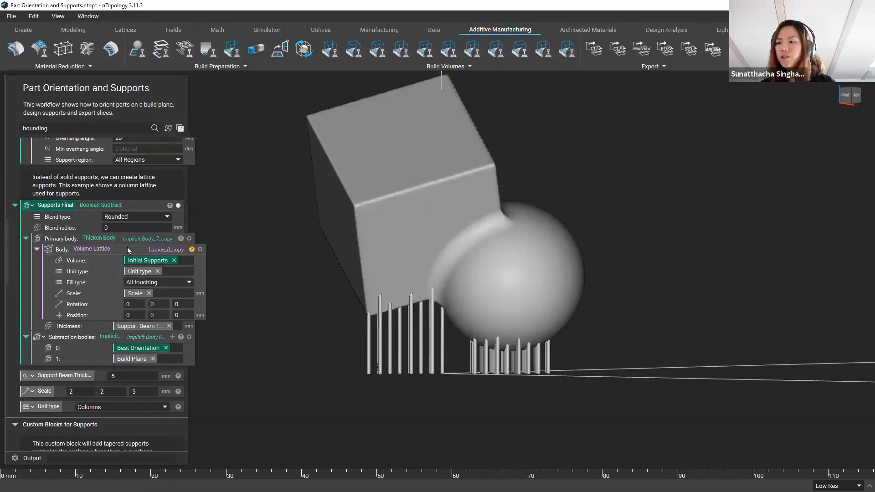
pyautogui.click(144, 250)
pyautogui.scroll(4, 157, 248)
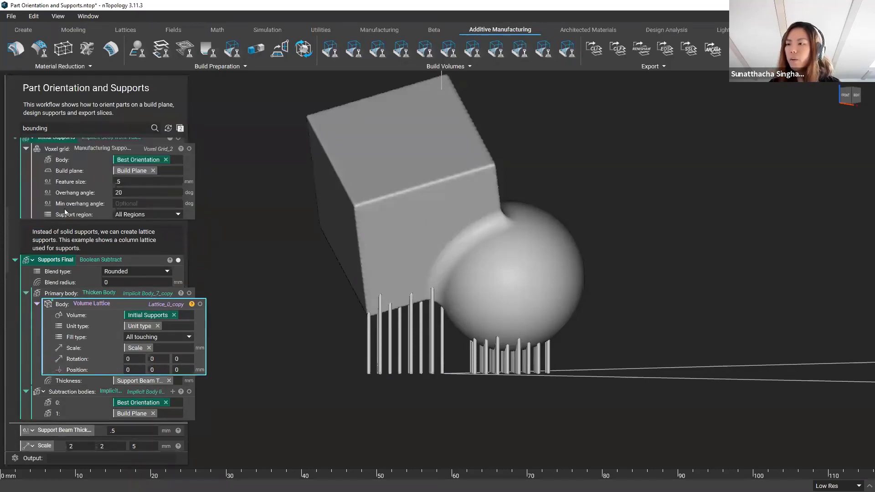
pyautogui.click(103, 201)
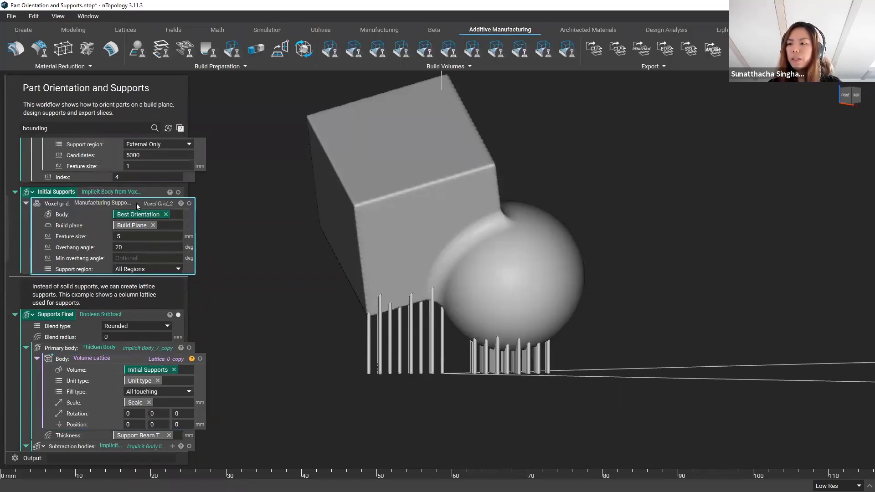
pyautogui.scroll(-2, 125, 274)
pyautogui.click(119, 321)
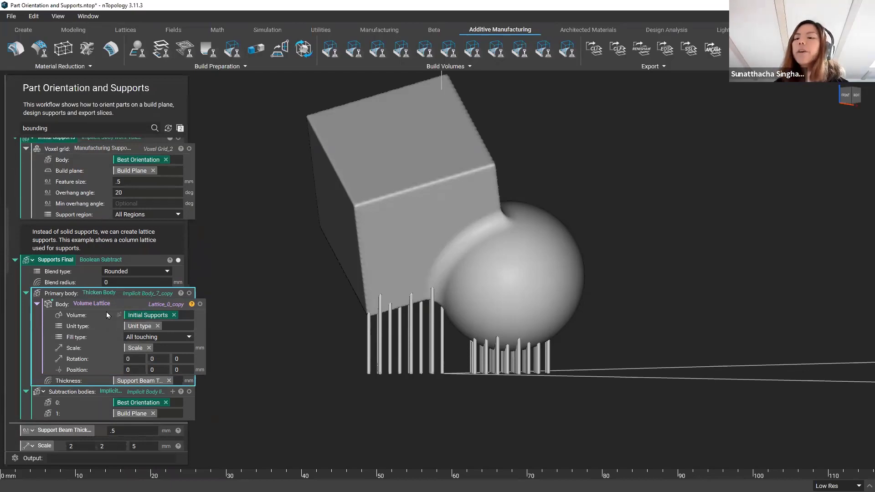
pyautogui.scroll(-2, 105, 319)
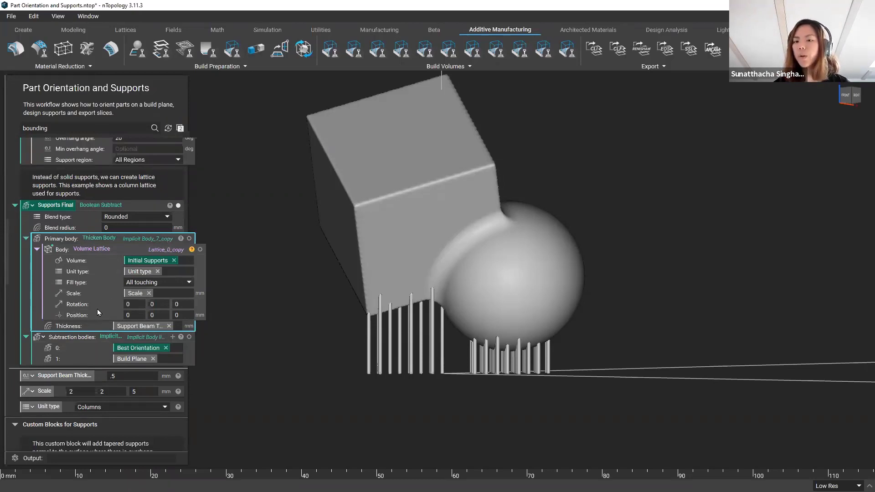
pyautogui.scroll(-4, 97, 309)
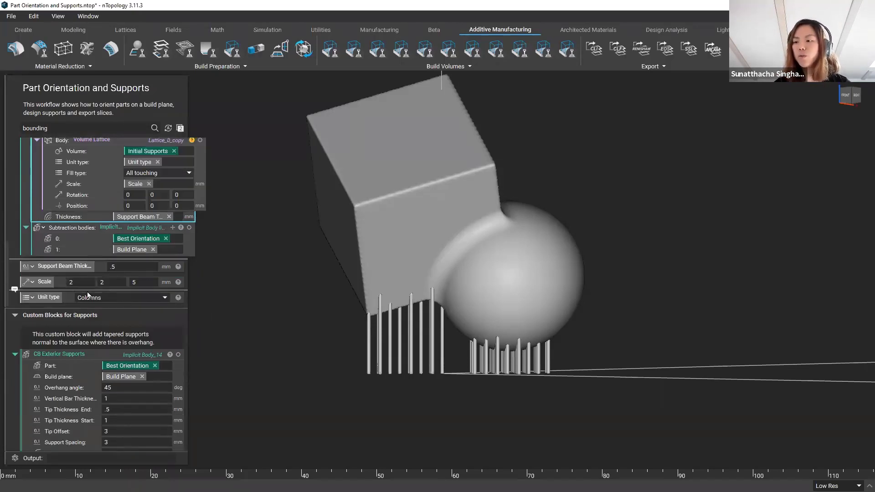
pyautogui.scroll(-5, 102, 283)
pyautogui.scroll(9, 136, 251)
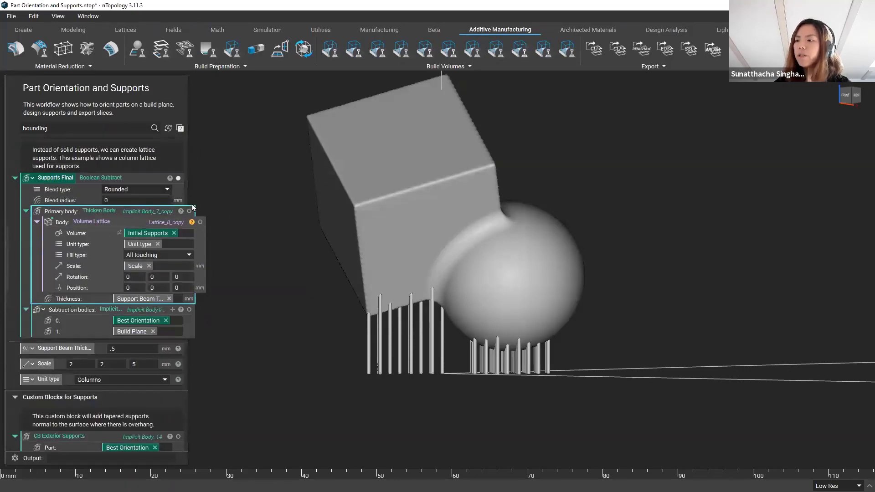
# Step: Hide the Supports Final body and select the CB Exterior Supports custom block to view its inputs
pyautogui.click(178, 205)
pyautogui.scroll(-7, 119, 283)
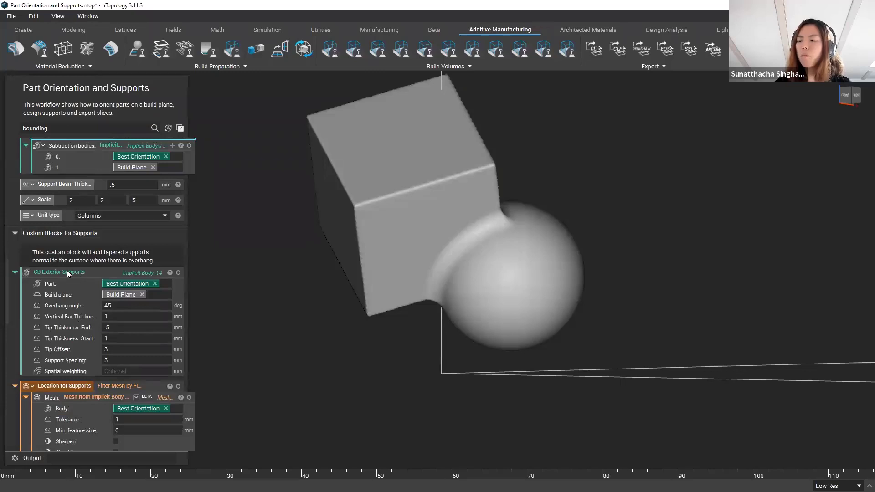
pyautogui.click(67, 271)
pyautogui.scroll(-1, 64, 260)
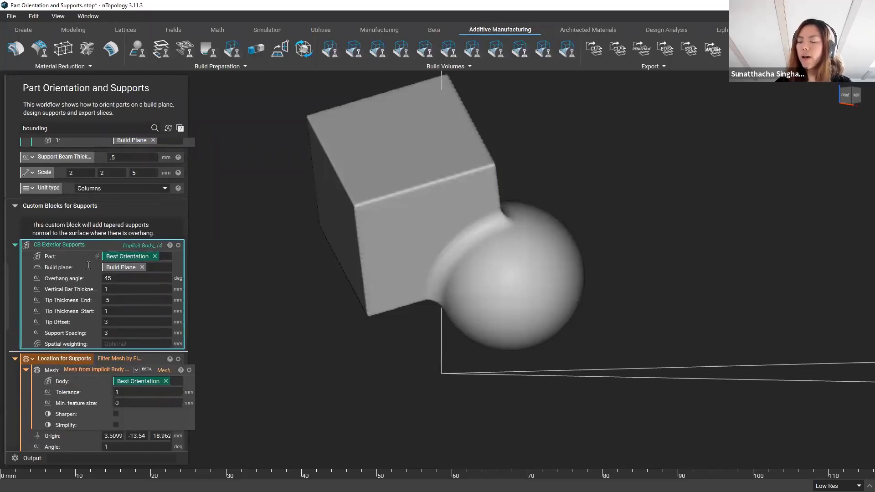
# Step: Display the CB Exterior Supports result and inspect its tapered supports beneath the cube and sphere alongside the block's inputs
pyautogui.click(179, 245)
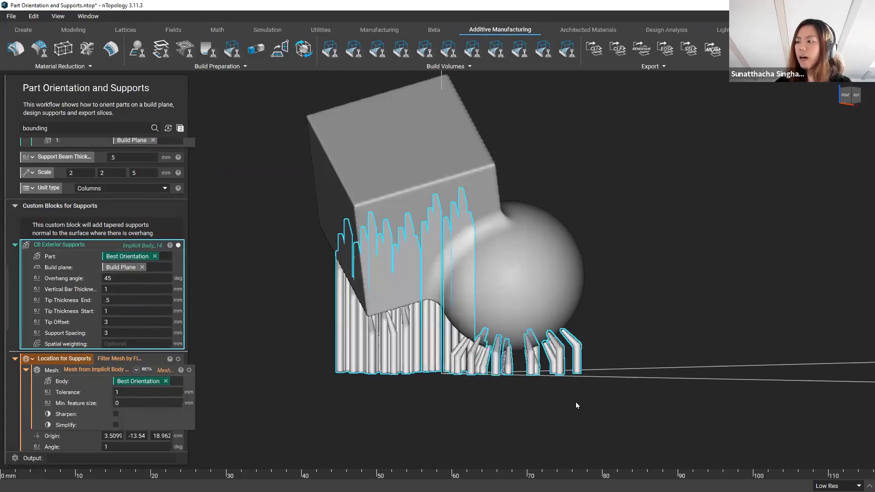
pyautogui.moveTo(577, 405); pyautogui.dragTo(605, 417, button='right')
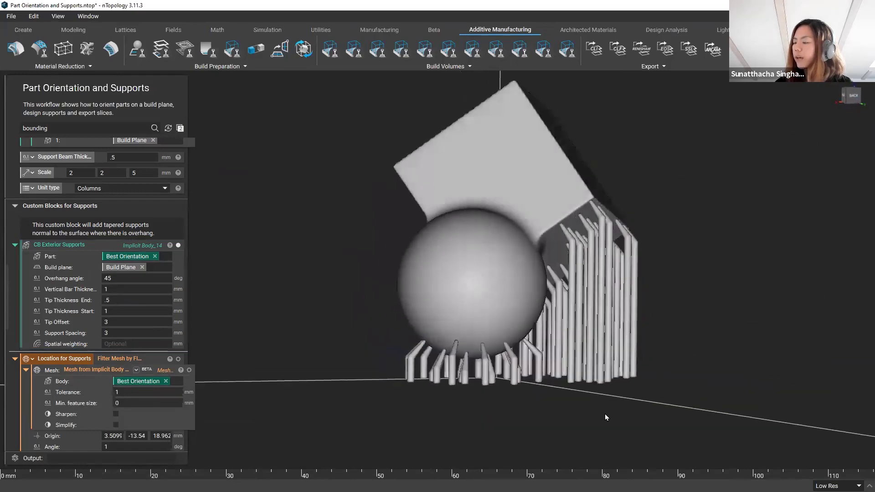
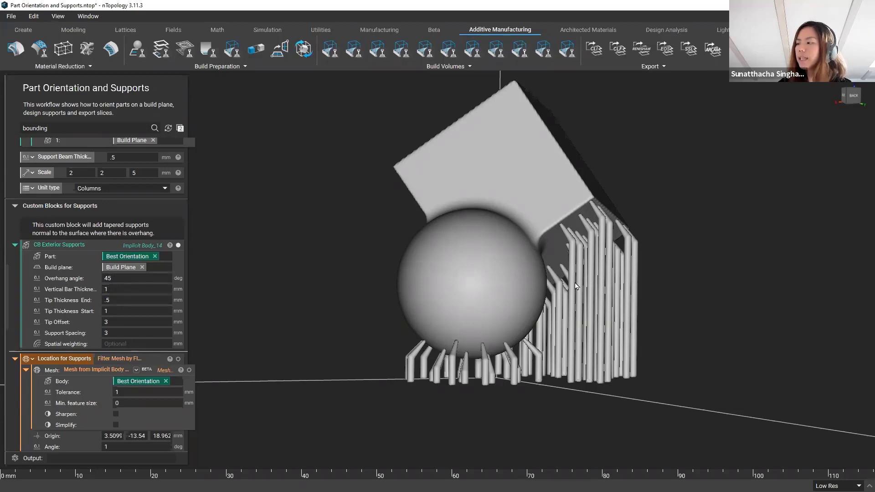
pyautogui.scroll(3, 575, 286)
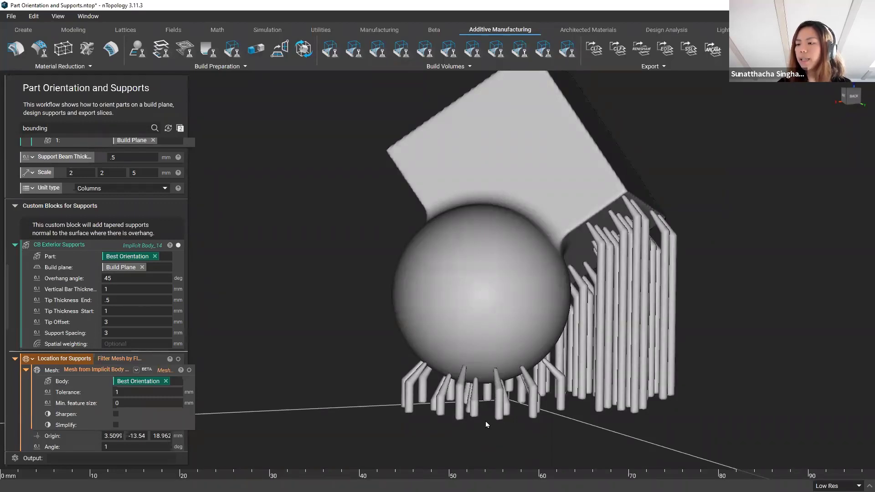
pyautogui.moveTo(378, 337); pyautogui.dragTo(588, 297, button='right')
pyautogui.moveTo(581, 259); pyautogui.dragTo(532, 271, button='right')
pyautogui.moveTo(512, 238); pyautogui.dragTo(559, 260, button='right')
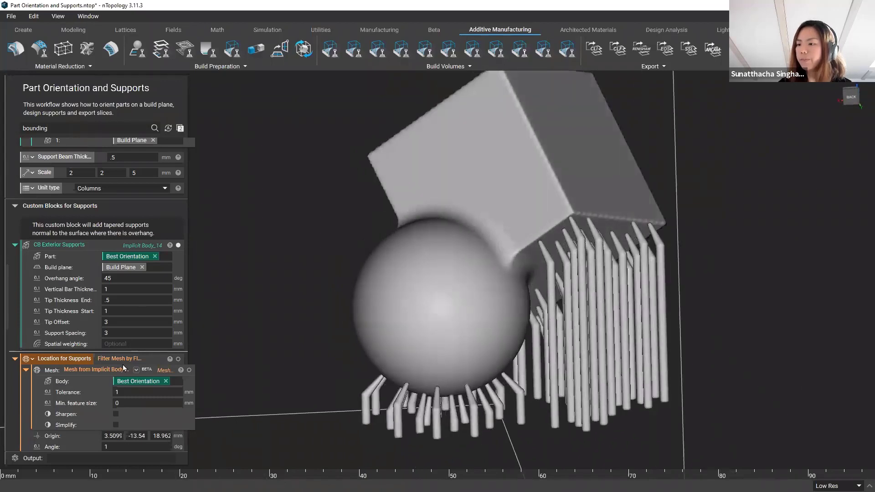
pyautogui.scroll(-1, 122, 365)
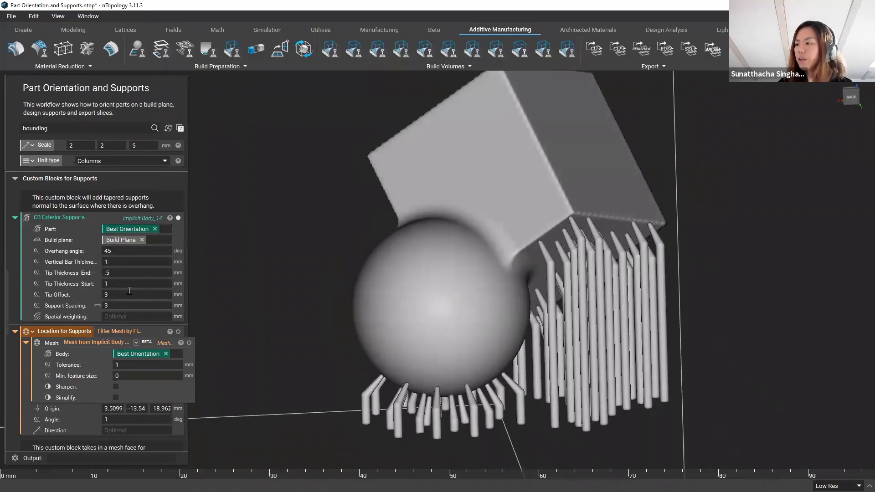
# Step: Switch to the CB - Exterior Supports file and review its workflow from the torus part, build plane and support parameters to the overhang location section
pyautogui.moveTo(573, 364)
pyautogui.mouseDown(button='right')
pyautogui.moveTo(599, 362)
pyautogui.moveTo(590, 363)
pyautogui.mouseUp(button='right')
pyautogui.moveTo(479, 344); pyautogui.dragTo(475, 345, button='right')
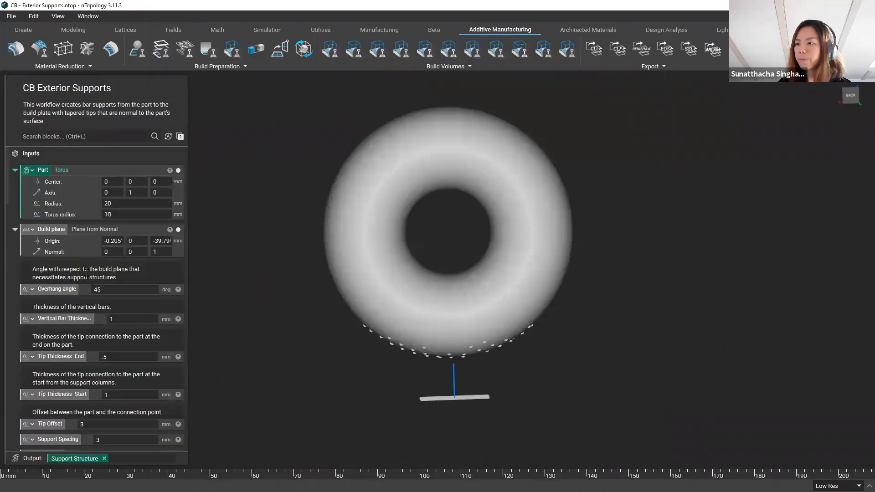
pyautogui.scroll(-1, 129, 242)
pyautogui.scroll(1, 132, 179)
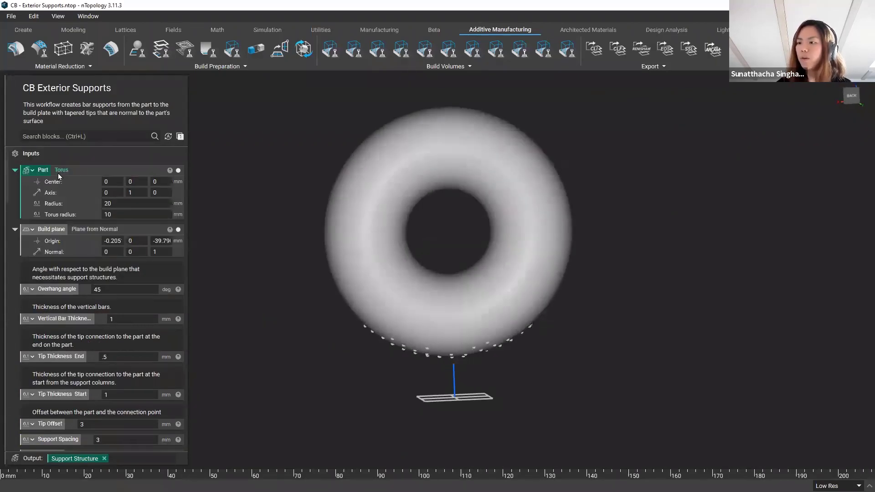
pyautogui.moveTo(384, 289)
pyautogui.mouseDown(button='right')
pyautogui.moveTo(407, 256)
pyautogui.moveTo(402, 274)
pyautogui.mouseUp(button='right')
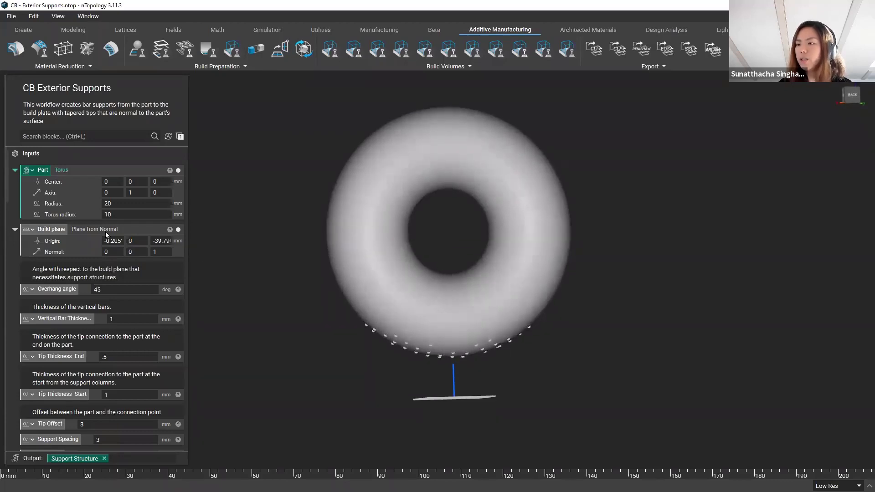
pyautogui.scroll(-1, 94, 228)
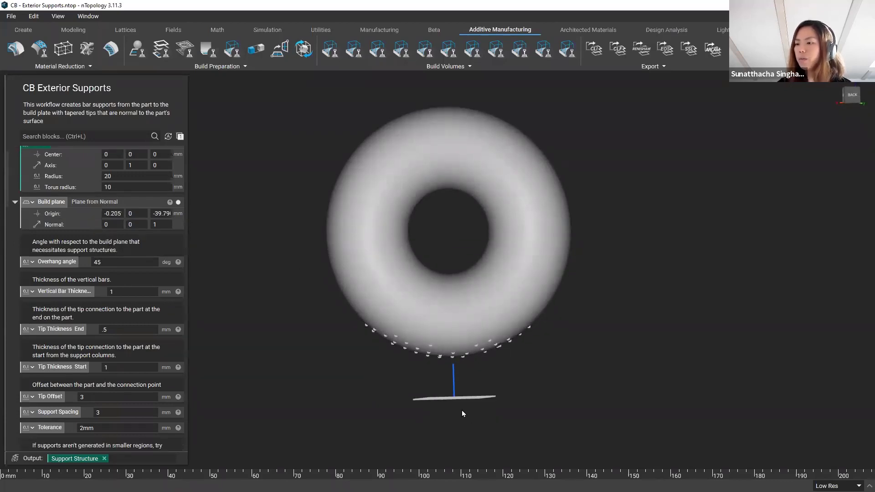
pyautogui.scroll(-3, 92, 230)
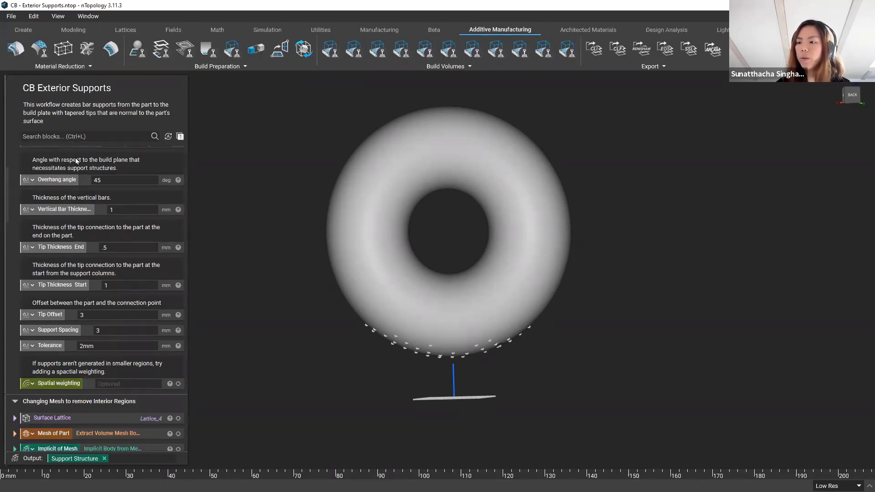
pyautogui.scroll(-5, 107, 256)
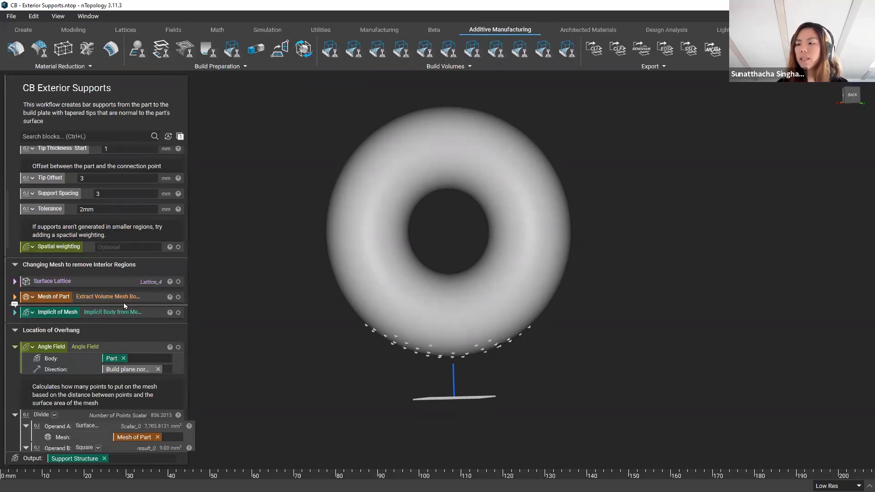
pyautogui.scroll(-1, 146, 297)
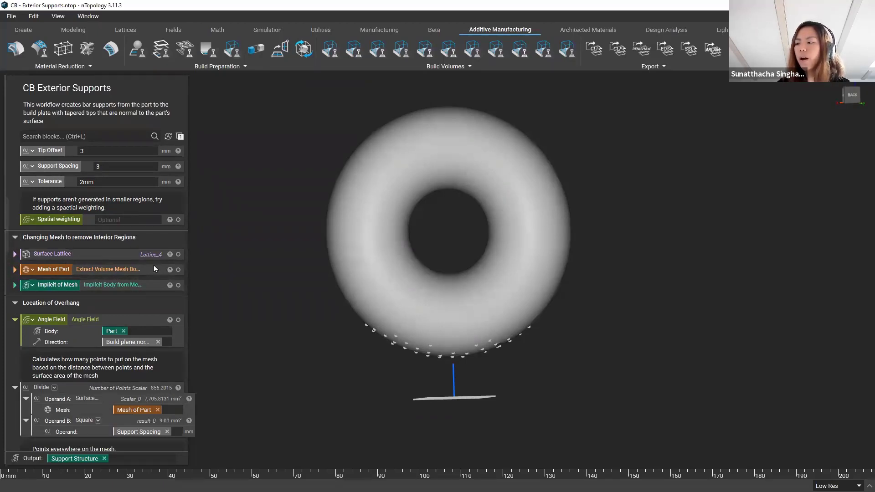
# Step: View the Angle Field block in the Field Viewer with plane normal 0, 1, 0 and enable value probing
pyautogui.scroll(-1, 133, 256)
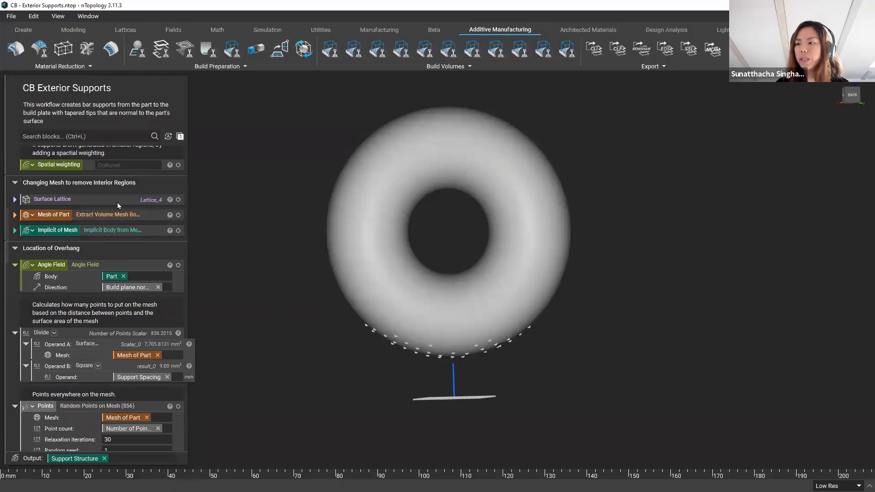
pyautogui.scroll(-1, 138, 228)
pyautogui.click(101, 210)
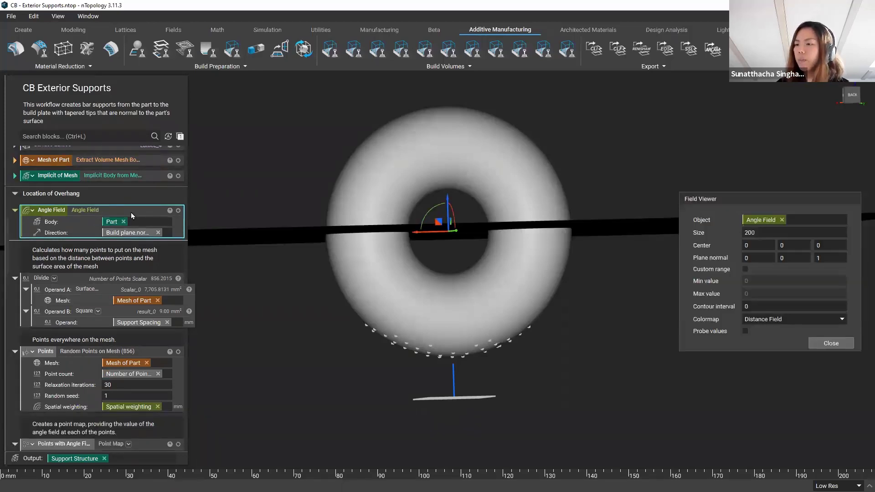
pyautogui.click(796, 258)
pyautogui.rightClick(796, 258)
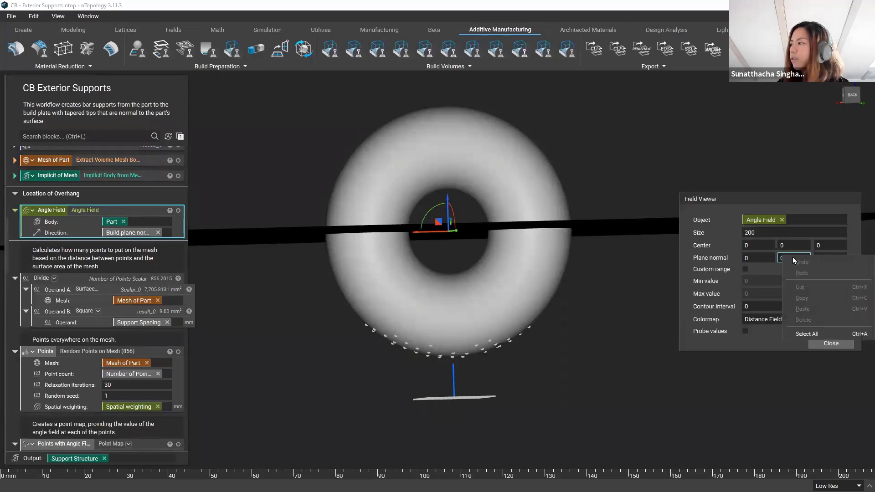
pyautogui.click(778, 263)
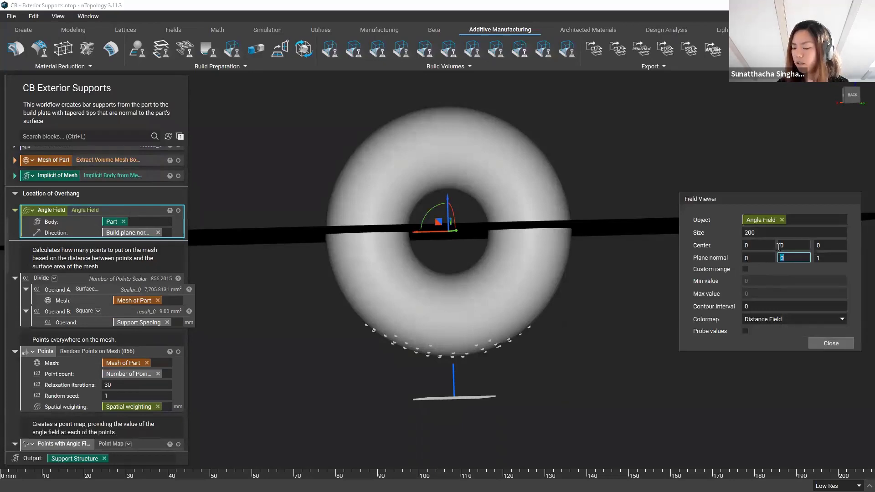
pyautogui.write('1')
pyautogui.press('Tab')
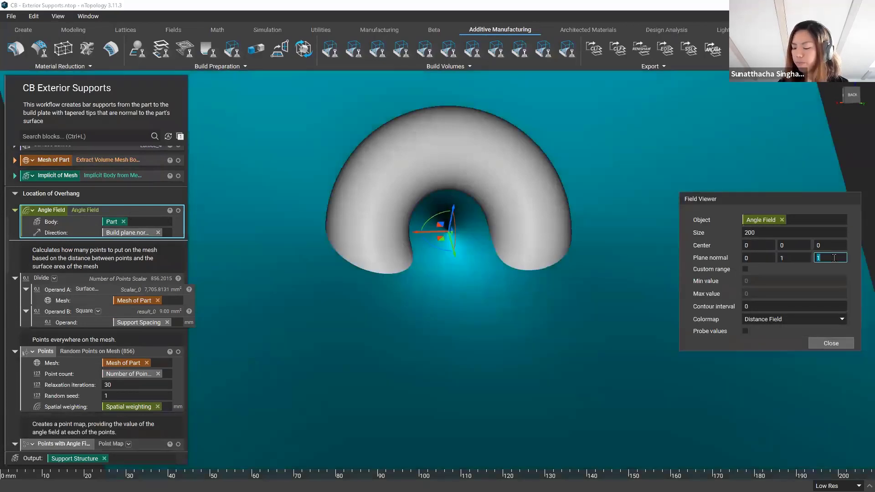
pyautogui.write('0')
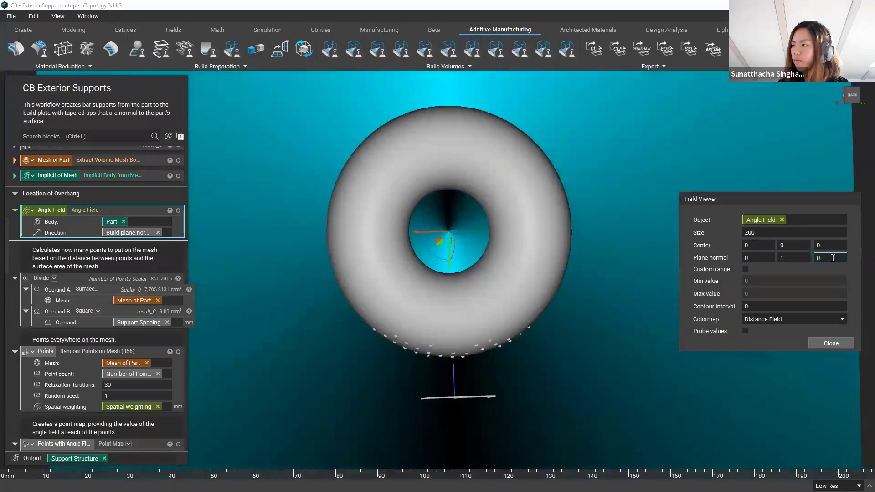
pyautogui.click(746, 330)
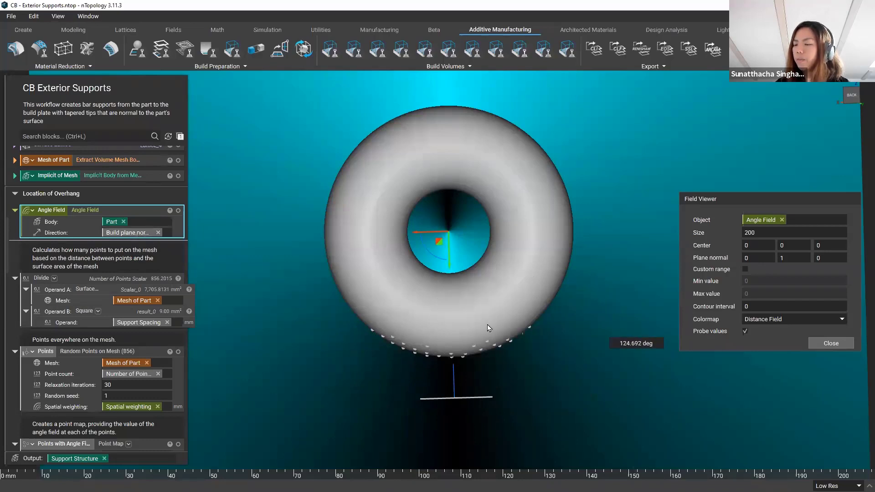
# Step: Preview the random points on the mesh and the Points with Angle Field point map, hiding each one after viewing
pyautogui.scroll(-1, 108, 249)
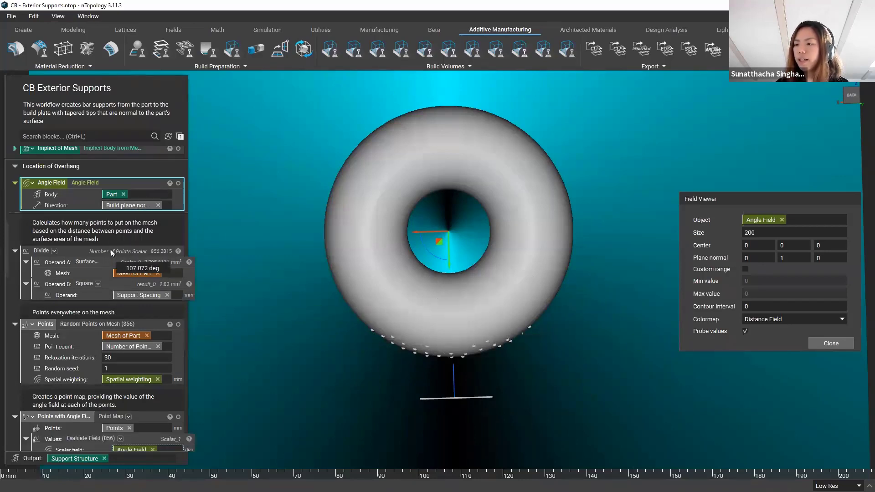
pyautogui.click(86, 324)
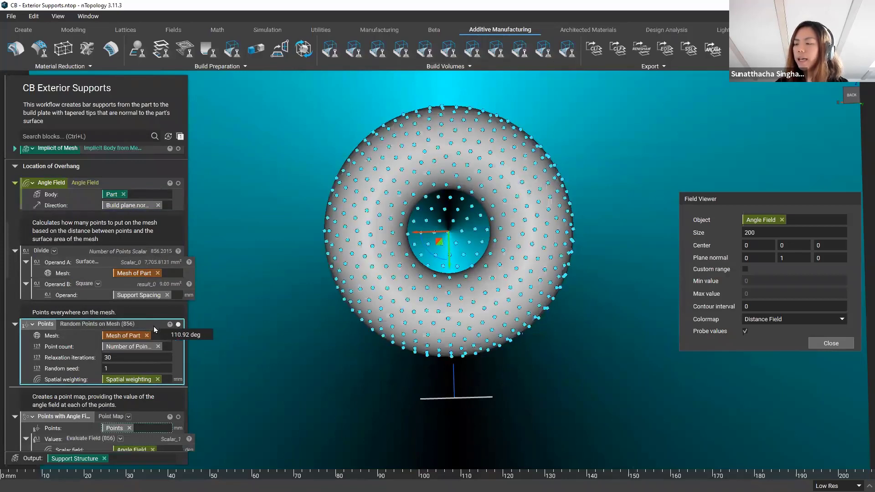
pyautogui.click(179, 324)
pyautogui.scroll(-2, 176, 351)
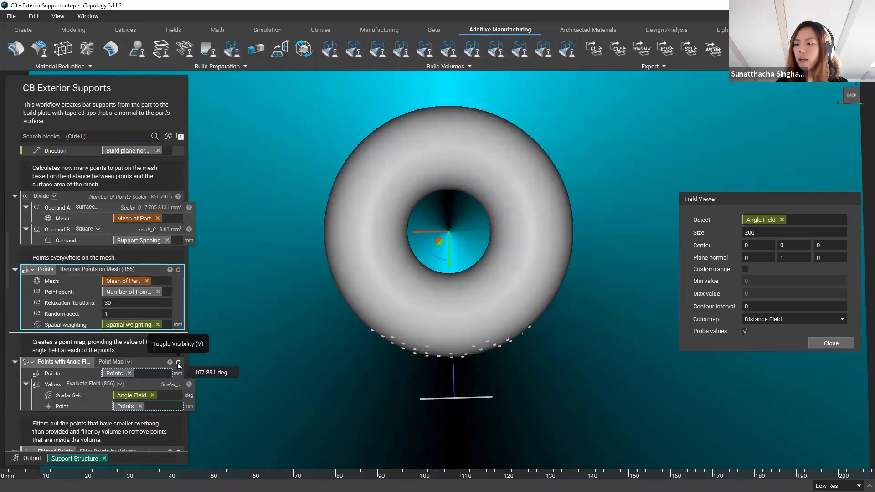
pyautogui.click(178, 362)
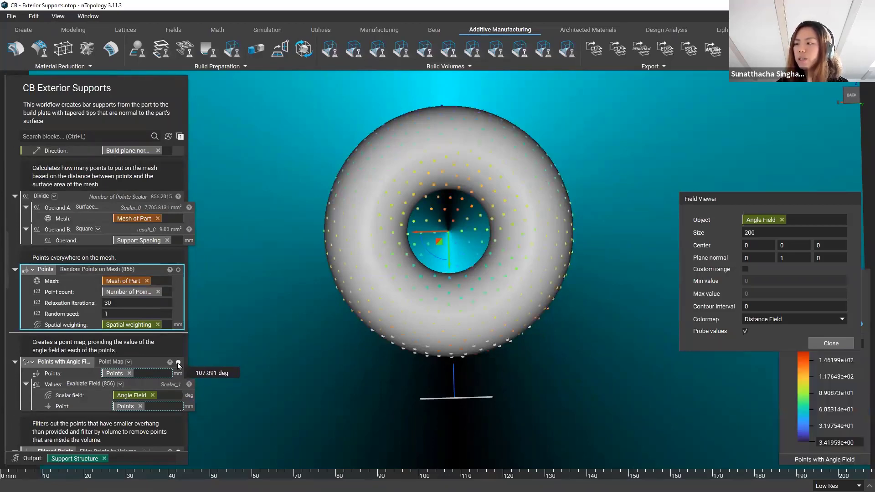
pyautogui.click(178, 362)
# Step: Highlight the Filtered Points block's points on the torus and review its overhang comparison, volume and region inputs
pyautogui.scroll(-3, 175, 364)
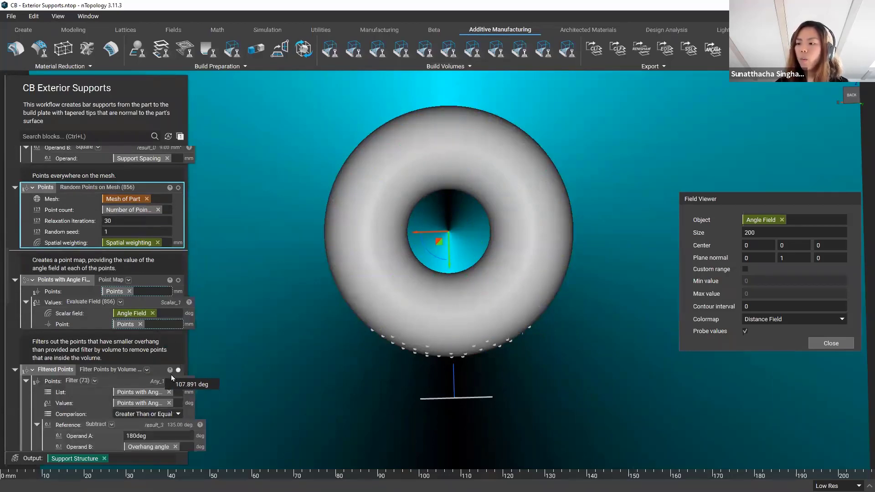
pyautogui.scroll(-3, 162, 377)
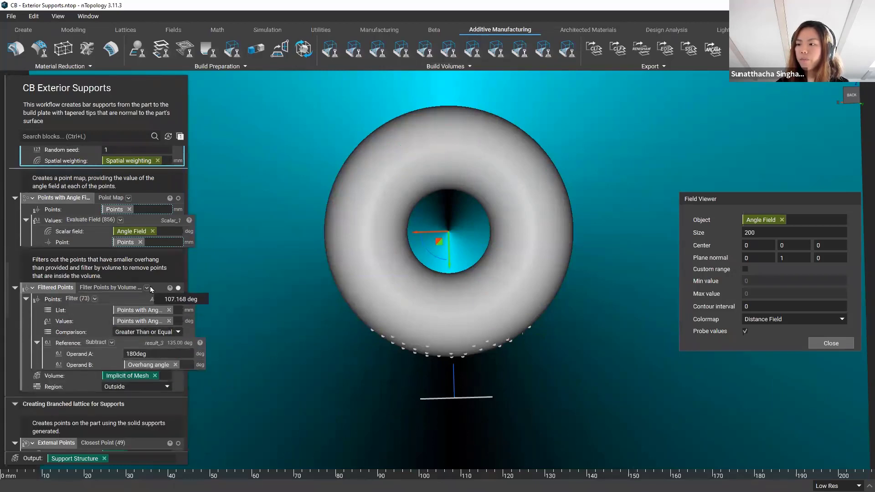
pyautogui.click(176, 294)
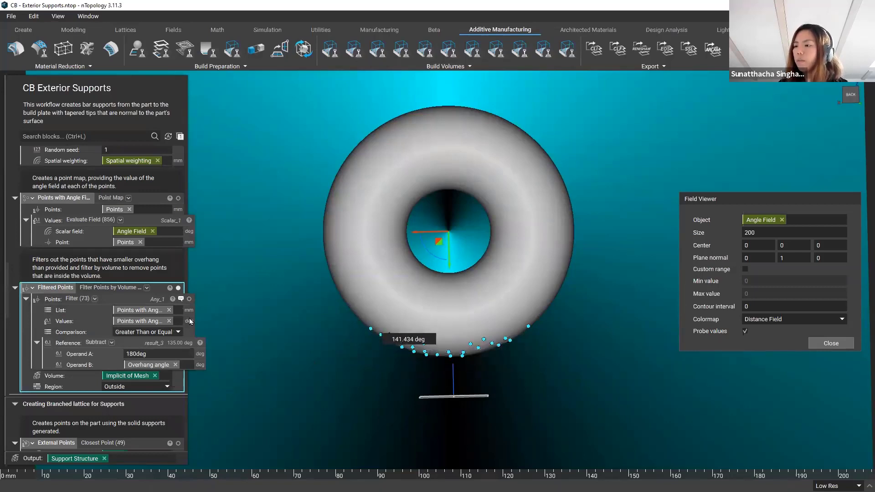
pyautogui.scroll(-1, 138, 292)
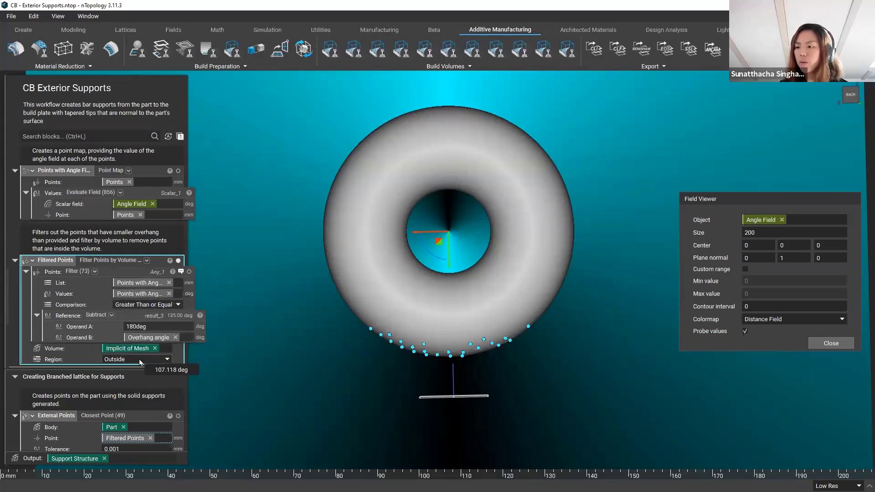
pyautogui.scroll(-2, 148, 364)
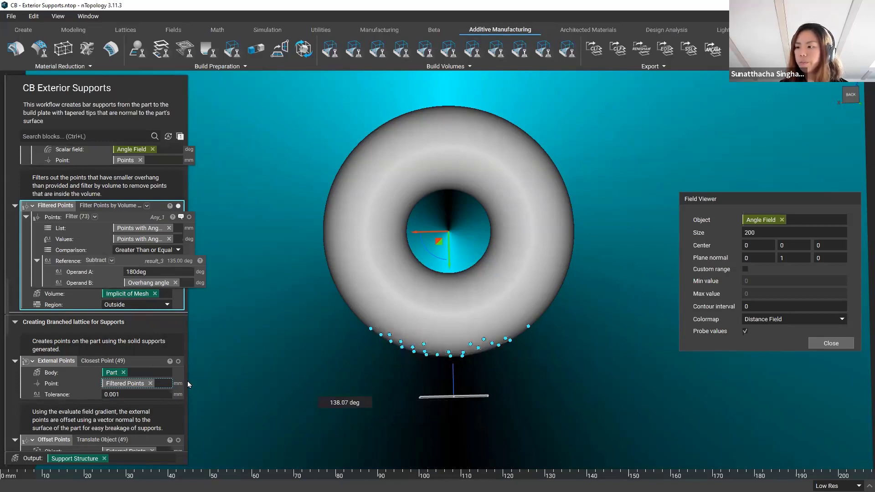
# Step: Review the branched lattice and Final Supports blocks, and toggle the visibility of the Support Structure body
pyautogui.scroll(-3, 155, 379)
pyautogui.scroll(-1, 141, 349)
pyautogui.scroll(-1, 141, 349)
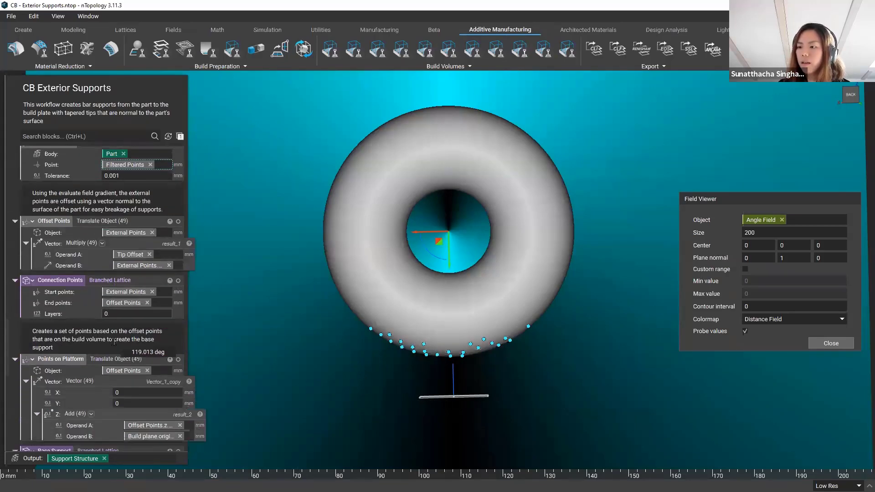
pyautogui.scroll(-4, 139, 337)
pyautogui.scroll(-3, 138, 332)
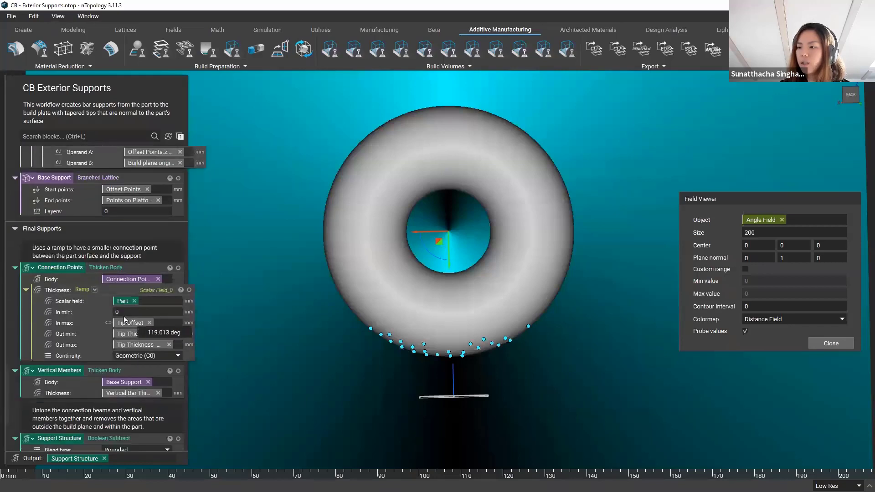
pyautogui.scroll(-2, 137, 329)
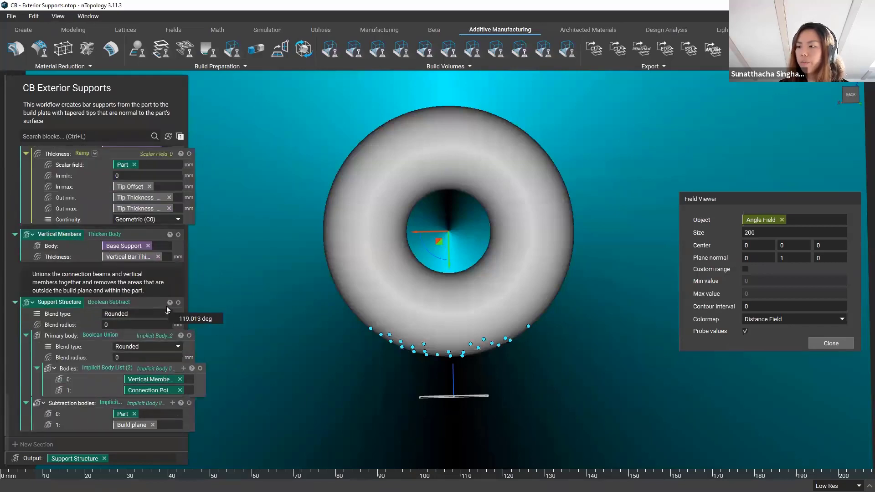
pyautogui.click(178, 303)
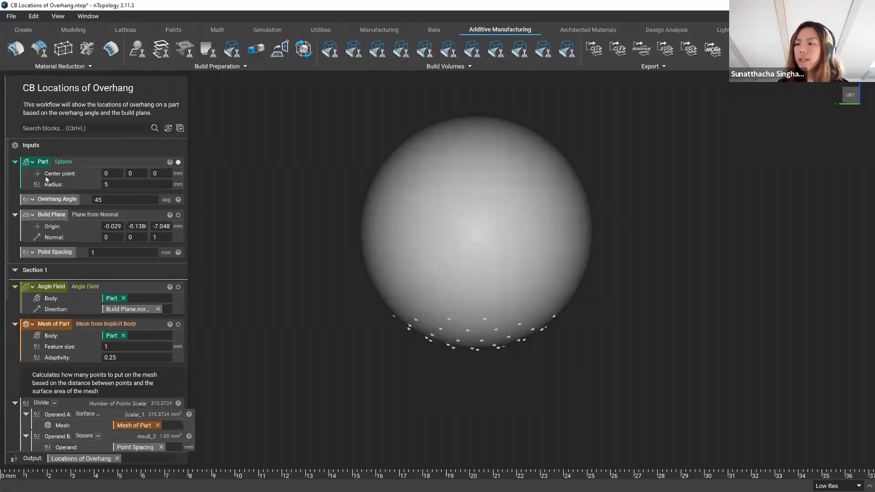
# Step: Review the inputs and the point generation blocks of the CB Locations of Overhang workflow
pyautogui.scroll(-1, 91, 292)
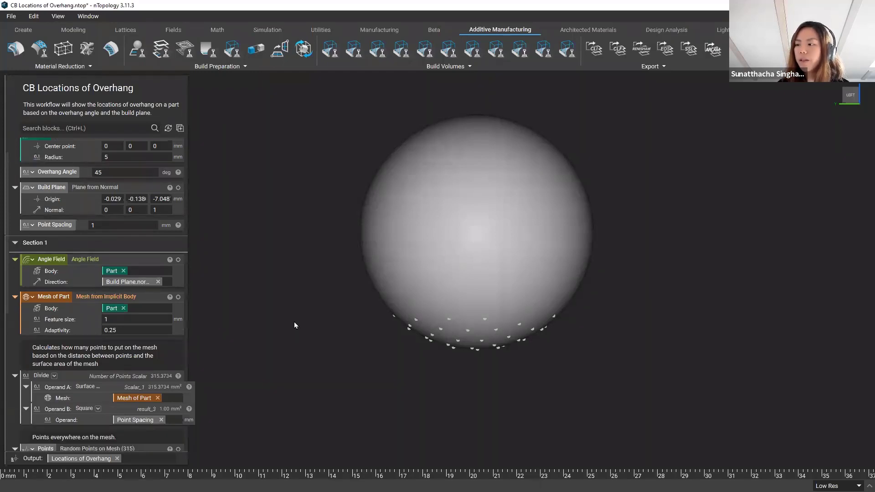
pyautogui.scroll(-3, 97, 389)
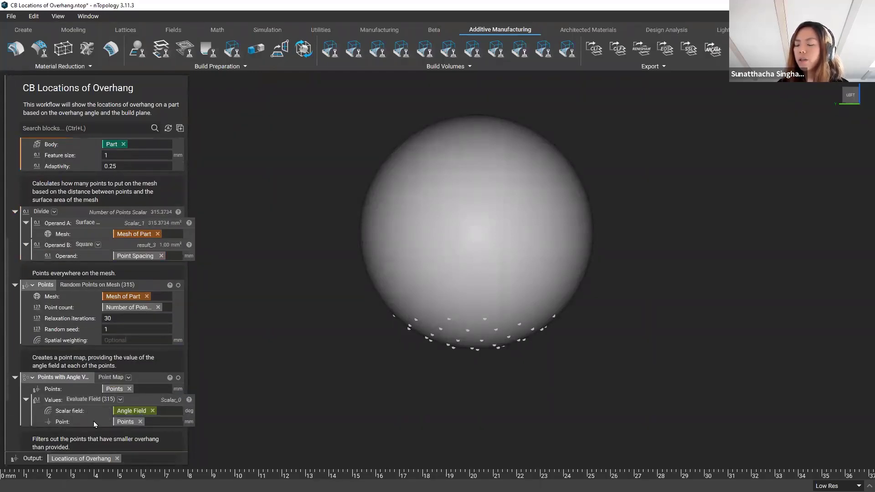
pyautogui.scroll(6, 95, 424)
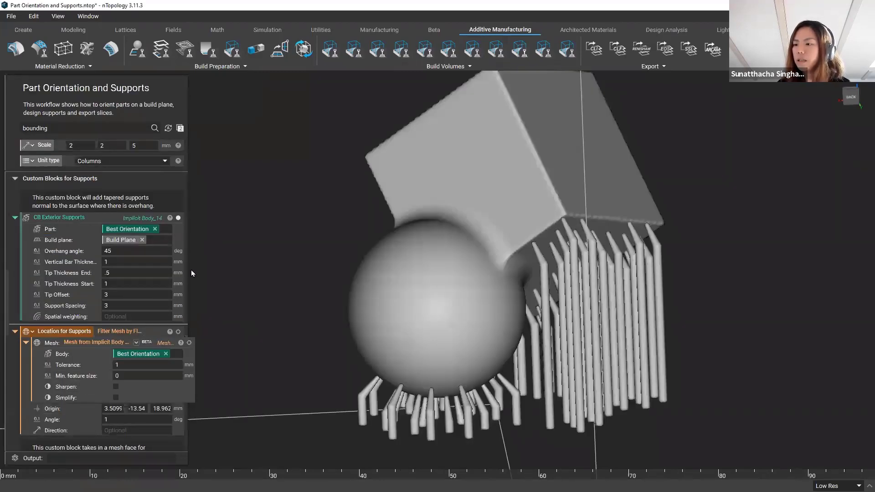
# Step: Examine the Custom Blocks for Supports section in the Part Orientation and Supports file and highlight the CB Exterior Supports result
pyautogui.scroll(-6, 72, 294)
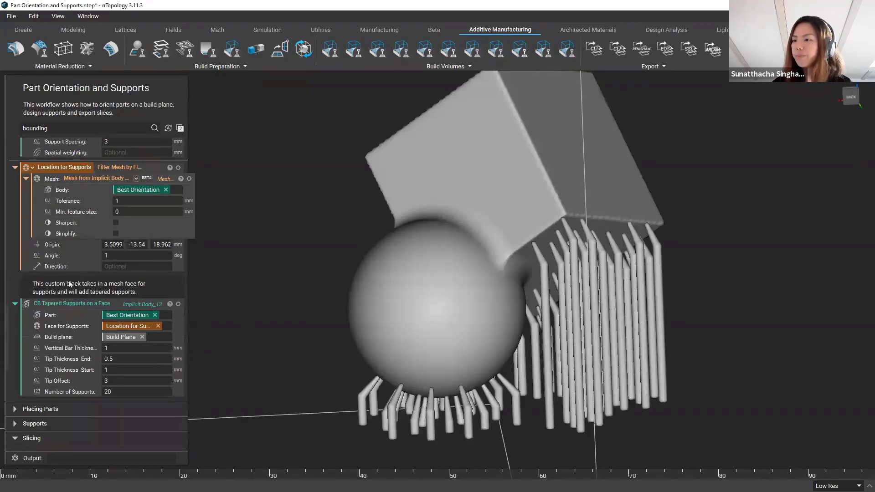
pyautogui.scroll(3, 136, 273)
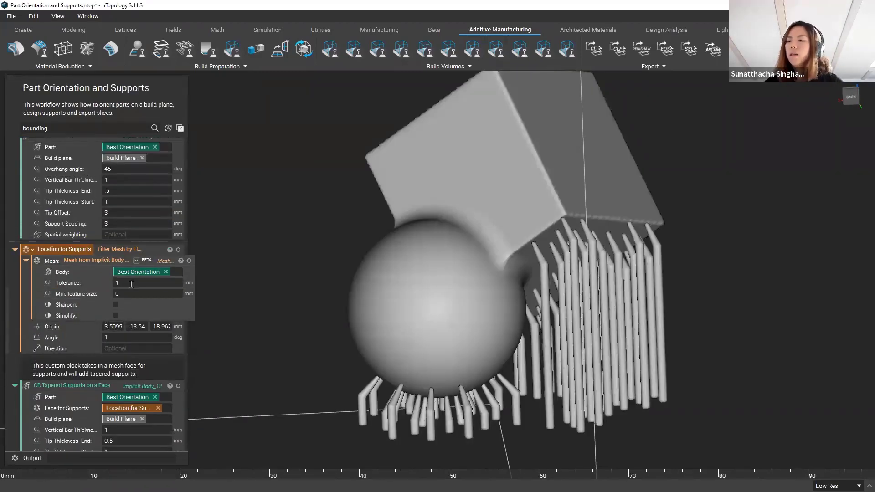
pyautogui.scroll(3, 132, 273)
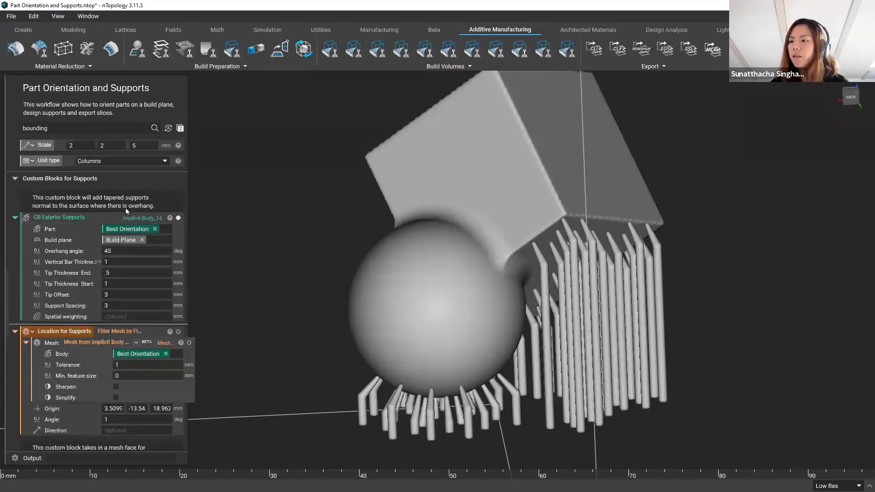
pyautogui.click(102, 217)
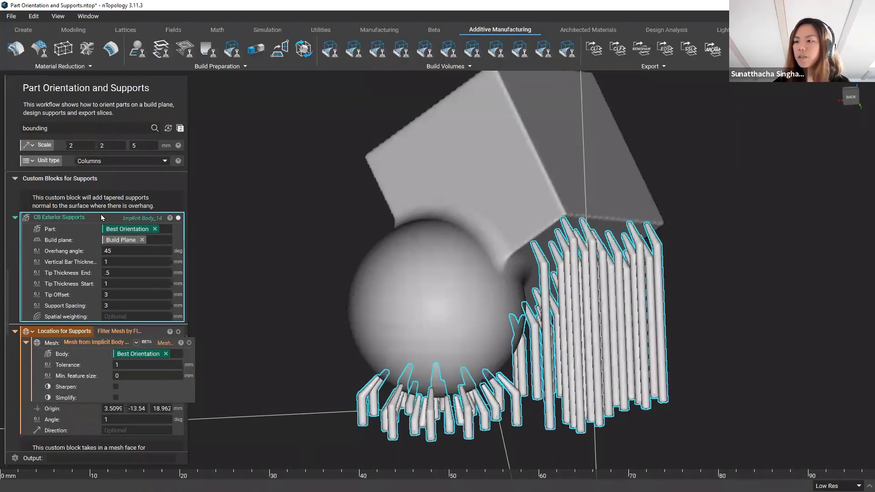
pyautogui.scroll(-2, 90, 279)
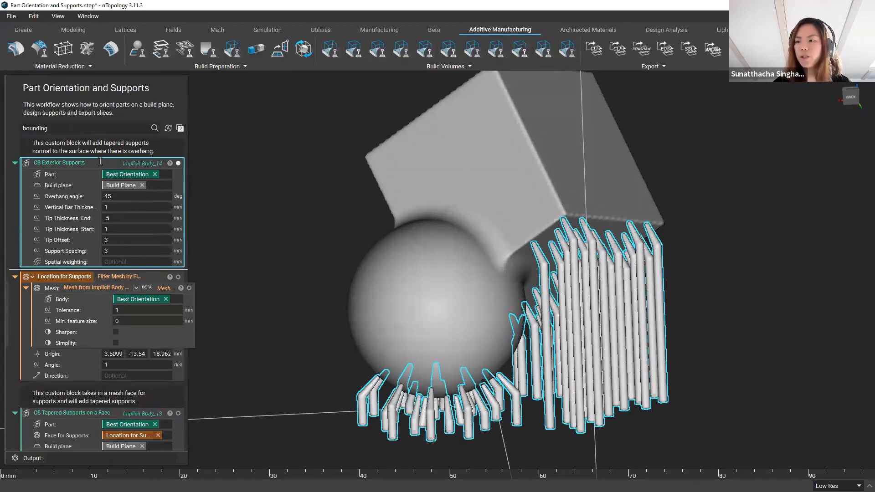
pyautogui.scroll(-2, 102, 287)
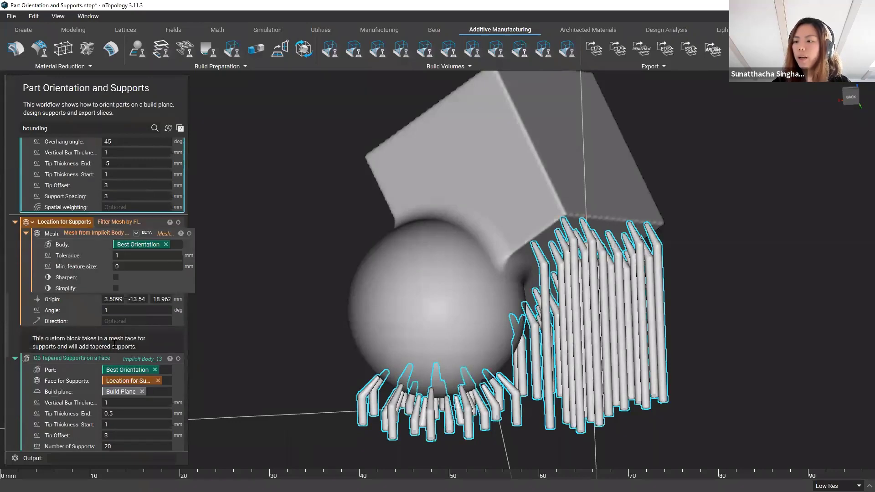
# Step: Select the CB Tapered Supports on a Face block and hide the CB Exterior Supports body
pyautogui.click(81, 358)
pyautogui.scroll(3, 179, 185)
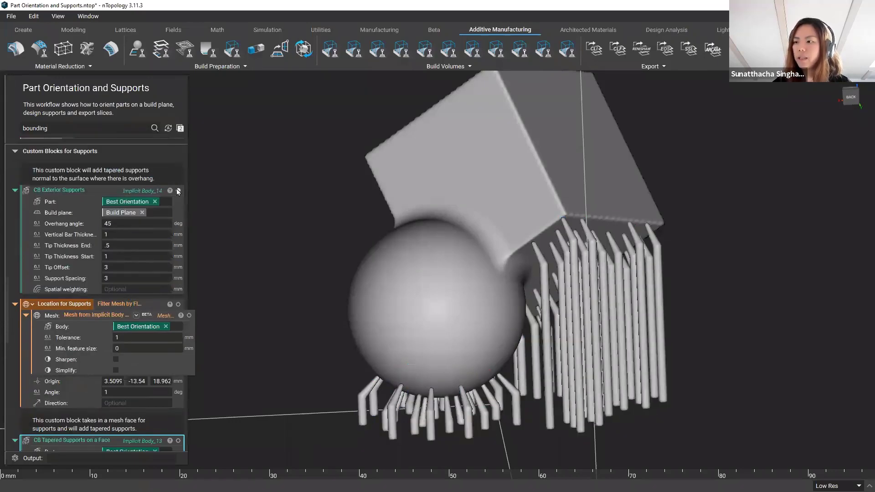
pyautogui.click(179, 191)
pyautogui.scroll(-3, 100, 332)
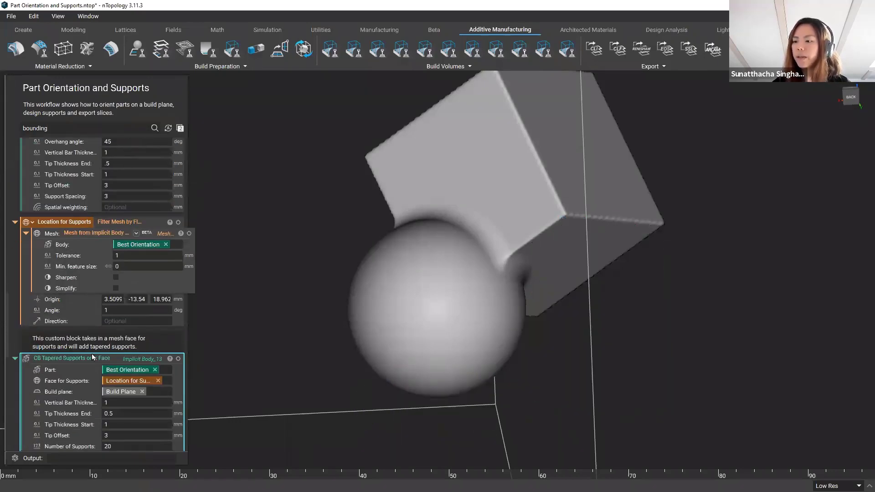
pyautogui.scroll(-2, 80, 357)
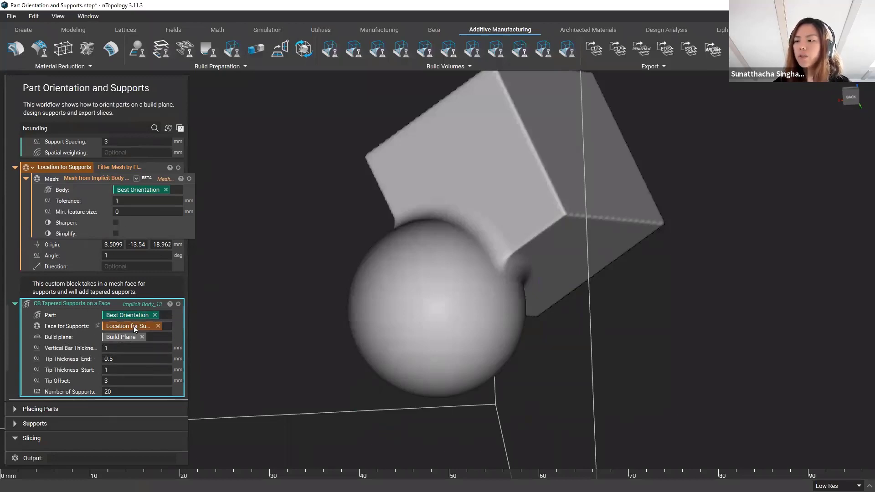
# Step: Show the Location for Supports mesh and view the filtered face on the underside of the box
pyautogui.click(105, 168)
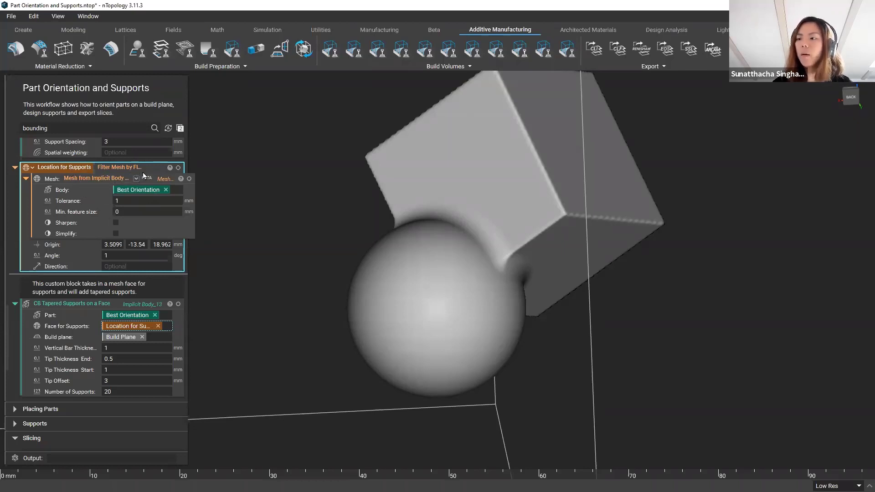
pyautogui.click(179, 168)
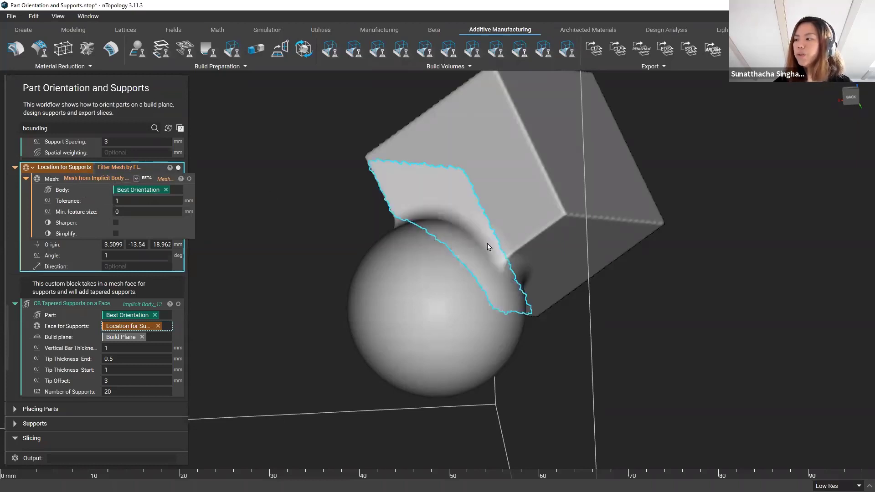
pyautogui.moveTo(270, 193); pyautogui.dragTo(426, 223, button='right')
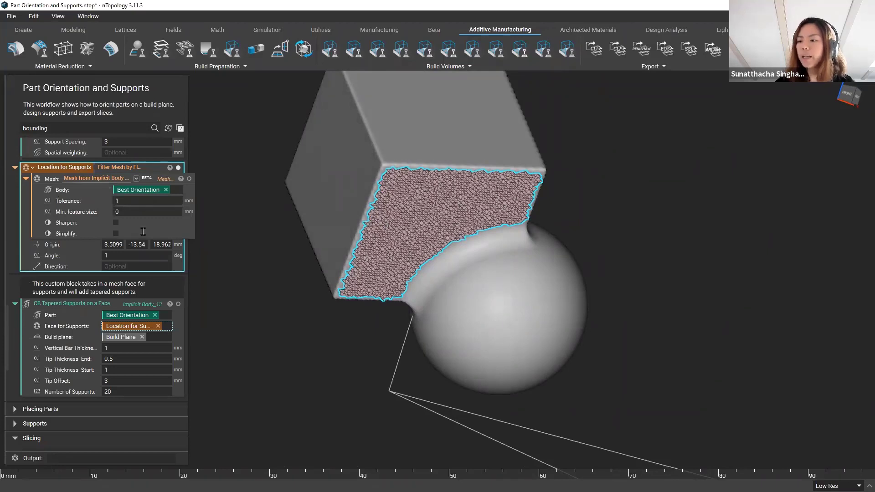
# Step: Display the CB Tapered Supports on a Face result and view the supports from the side
pyautogui.click(70, 324)
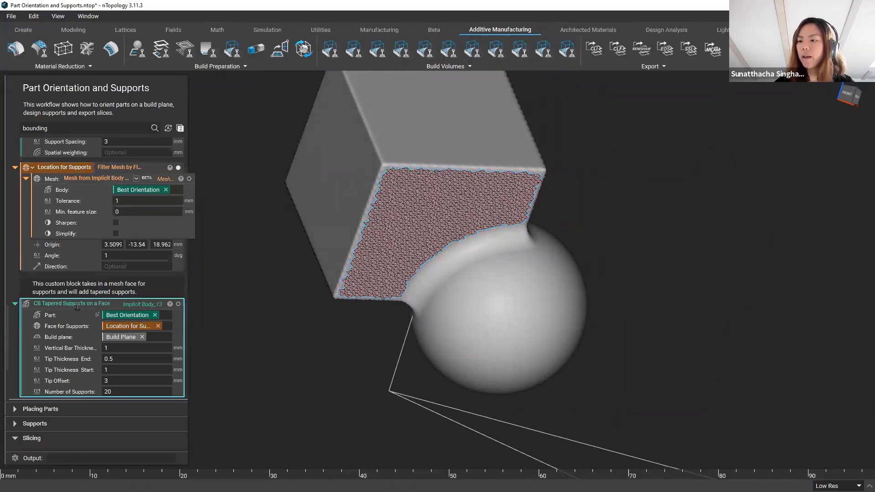
pyautogui.click(178, 304)
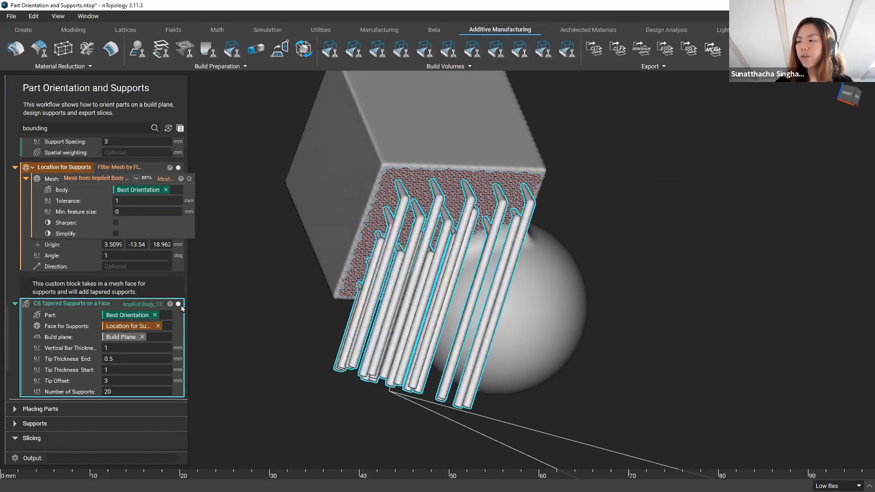
pyautogui.moveTo(264, 313); pyautogui.dragTo(217, 318, button='right')
pyautogui.moveTo(851, 96)
pyautogui.mouseDown()
pyautogui.moveTo(862, 134)
pyautogui.moveTo(850, 97)
pyautogui.moveTo(847, 104)
pyautogui.mouseUp()
pyautogui.click(847, 103)
pyautogui.moveTo(517, 346); pyautogui.dragTo(563, 347, button='right')
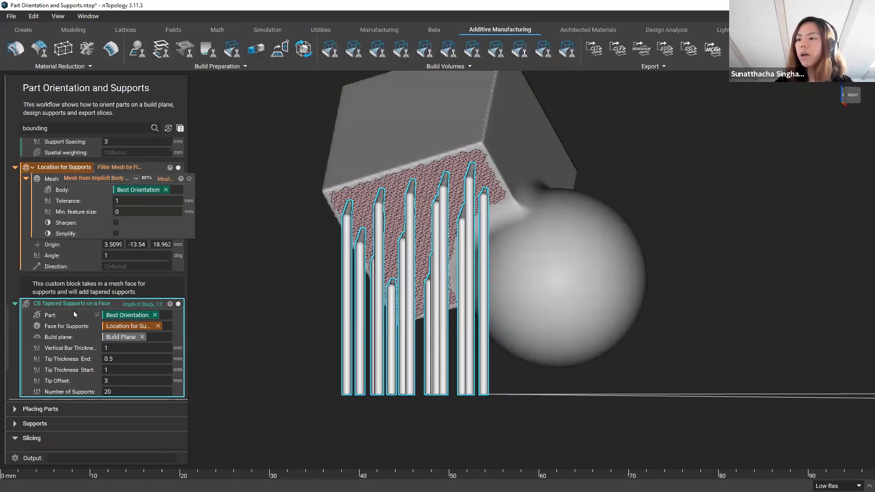
# Step: Hide the Location for Supports mesh and the CB Tapered Supports on a Face body
pyautogui.scroll(-3, 93, 383)
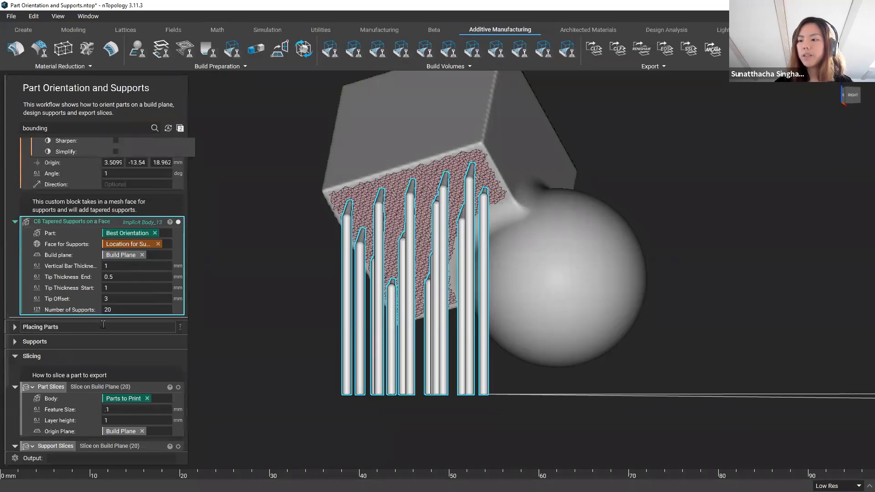
pyautogui.scroll(-1, 83, 317)
pyautogui.scroll(5, 180, 205)
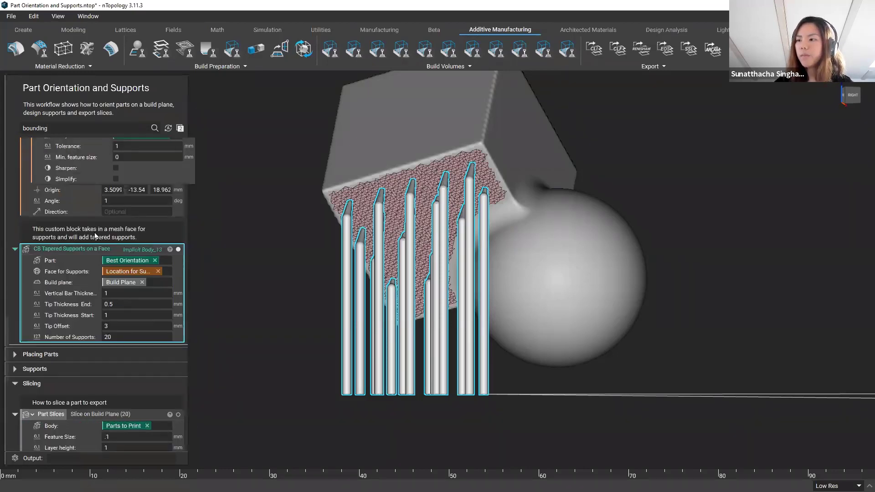
pyautogui.click(178, 195)
pyautogui.click(178, 331)
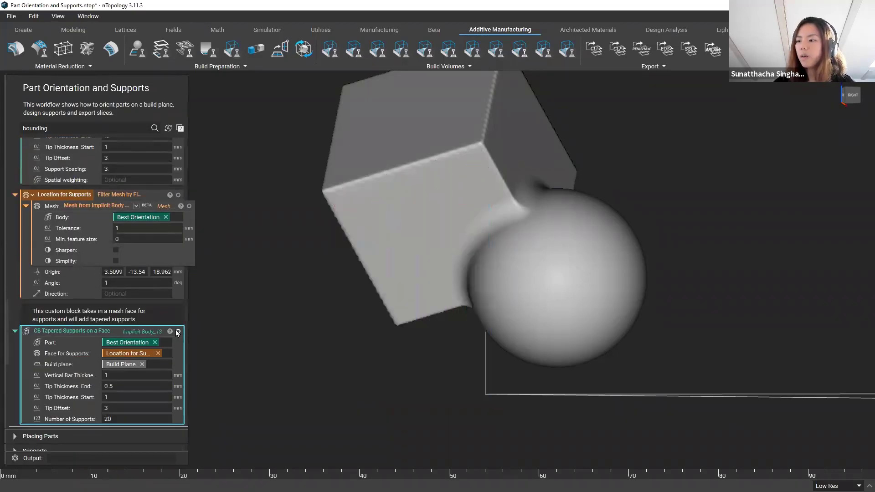
# Step: Collapse the Custom Blocks for Supports section and expand the Placing Parts section
pyautogui.scroll(2, 49, 234)
pyautogui.scroll(5, 49, 233)
pyautogui.click(17, 204)
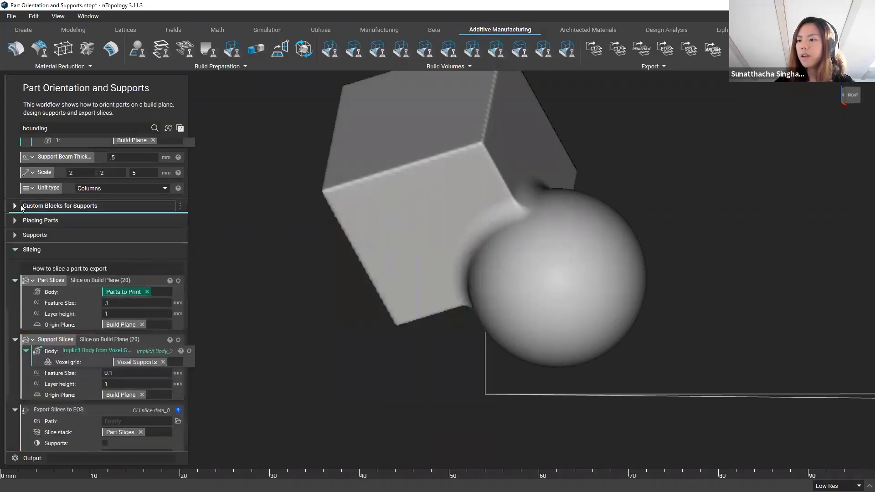
pyautogui.click(15, 220)
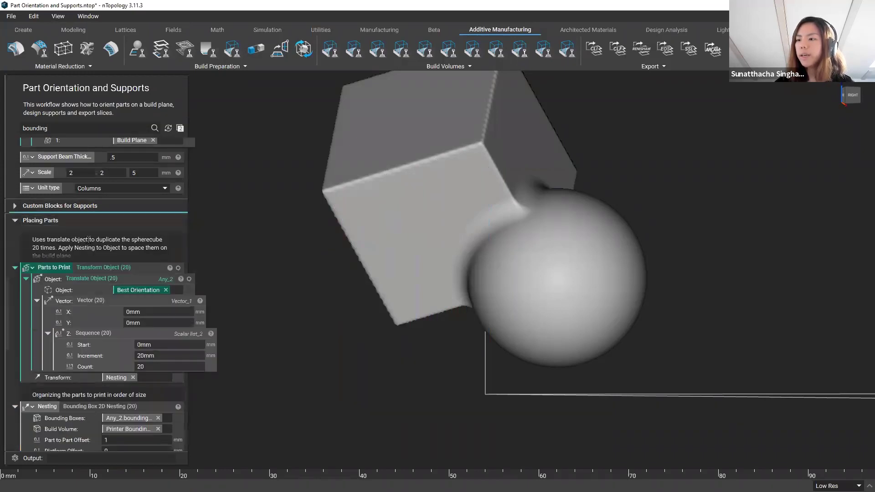
pyautogui.scroll(-1, 105, 237)
pyautogui.scroll(-6, 524, 278)
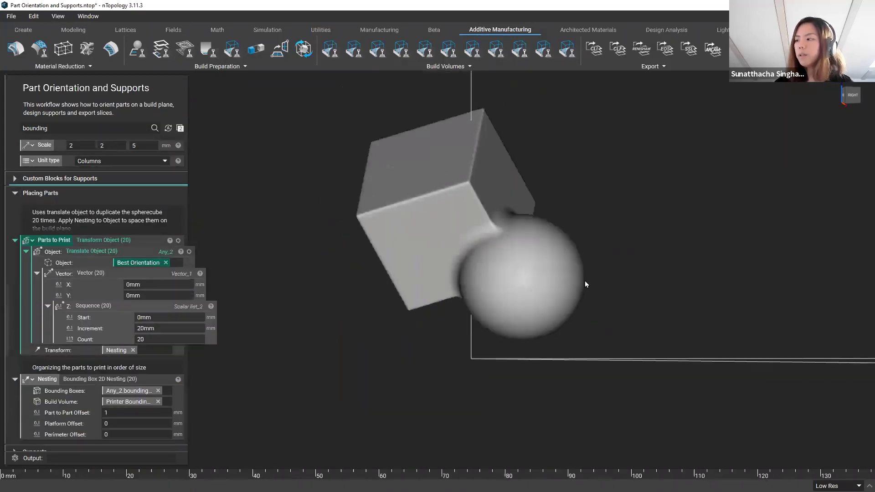
pyautogui.moveTo(515, 353); pyautogui.dragTo(354, 250, button='middle')
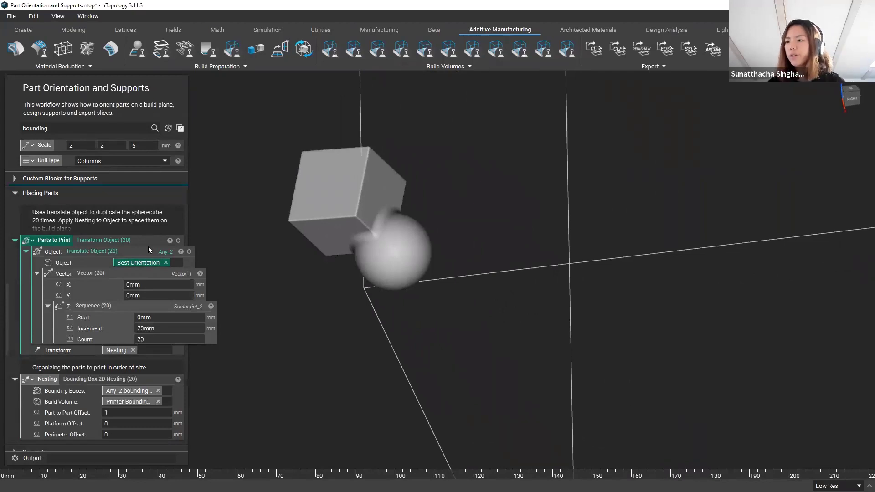
# Step: Examine the Translate Object block and its Vector input inside Parts to Print
pyautogui.scroll(-1, 121, 251)
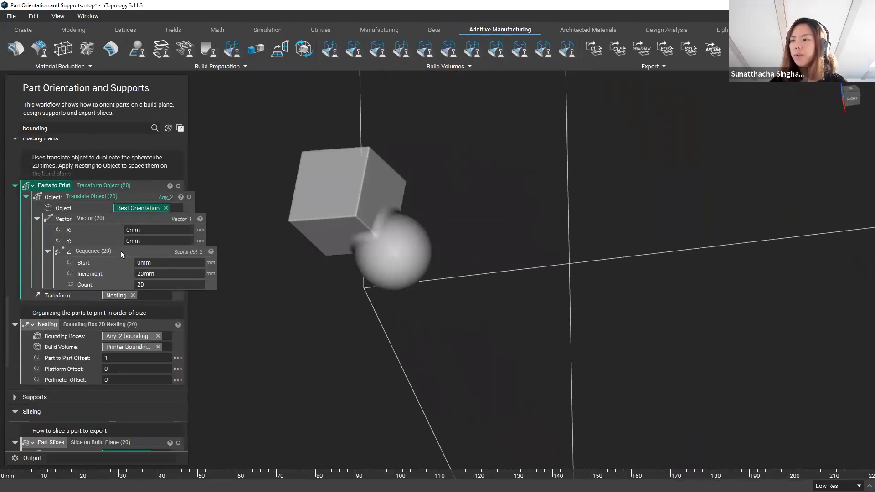
pyautogui.click(137, 200)
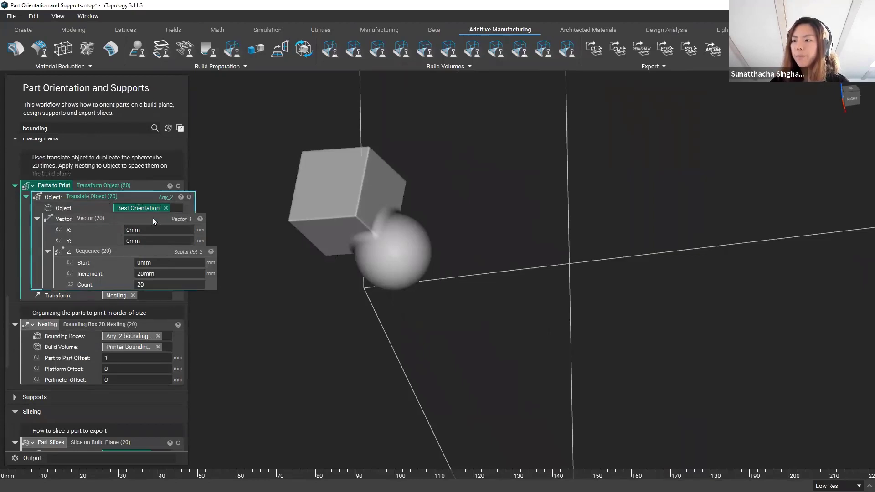
pyautogui.click(152, 218)
pyautogui.click(122, 198)
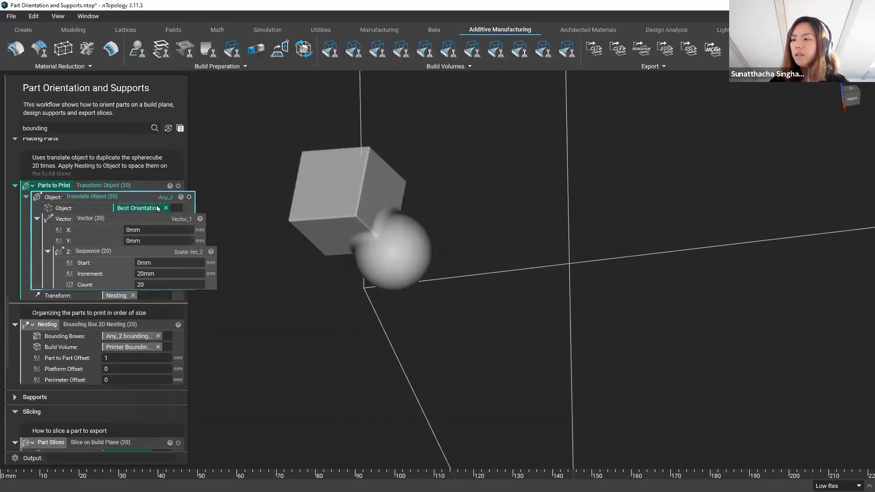
pyautogui.scroll(-2, 184, 208)
pyautogui.scroll(3, 185, 208)
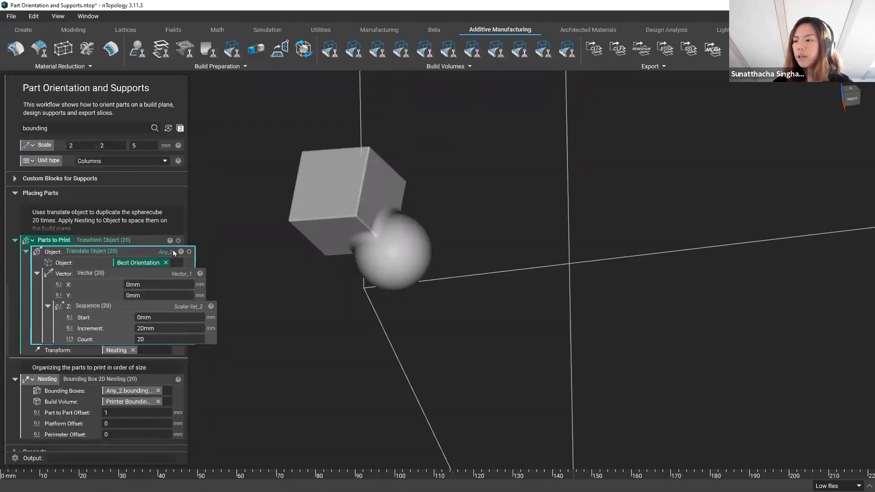
# Step: Display the Translate Object result and view the whole row of duplicated parts
pyautogui.click(189, 252)
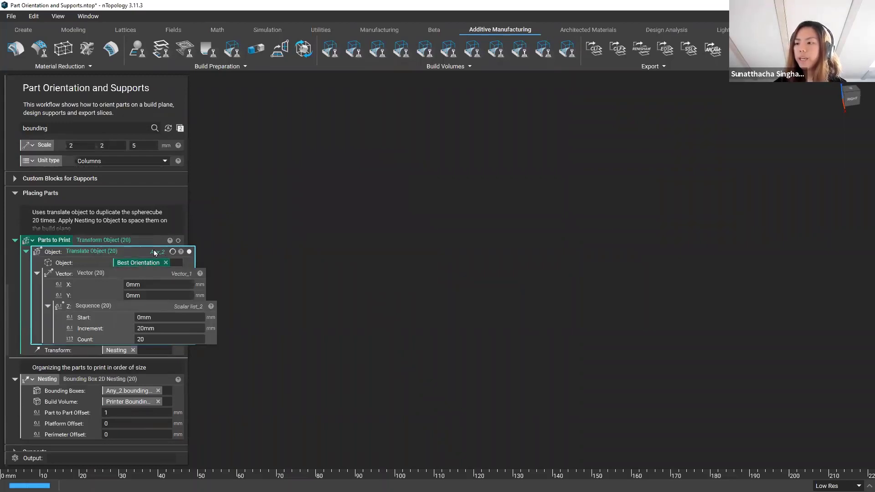
pyautogui.scroll(-3, 387, 260)
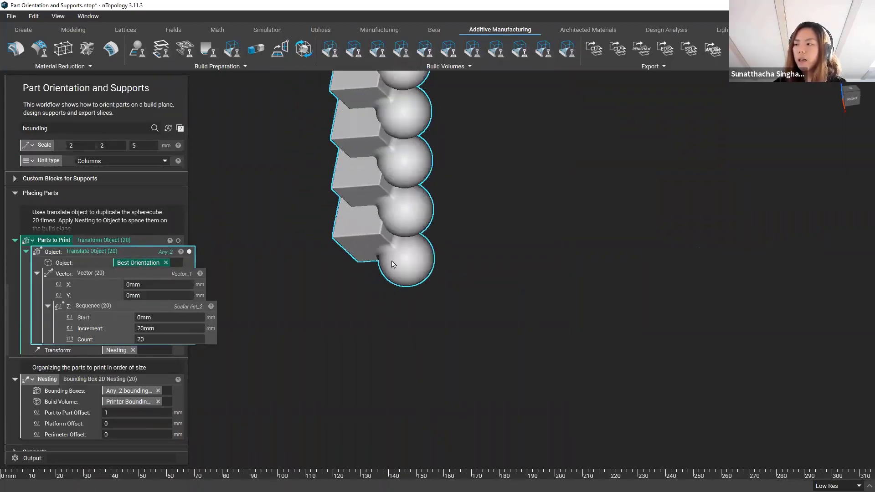
pyautogui.scroll(-1, 381, 263)
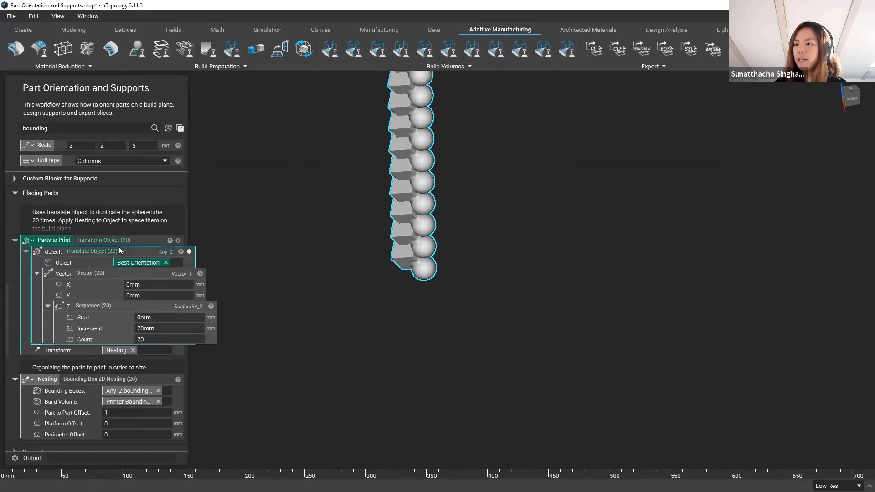
pyautogui.moveTo(468, 302); pyautogui.dragTo(229, 51, button='right')
pyautogui.moveTo(489, 263); pyautogui.dragTo(472, 298, button='right')
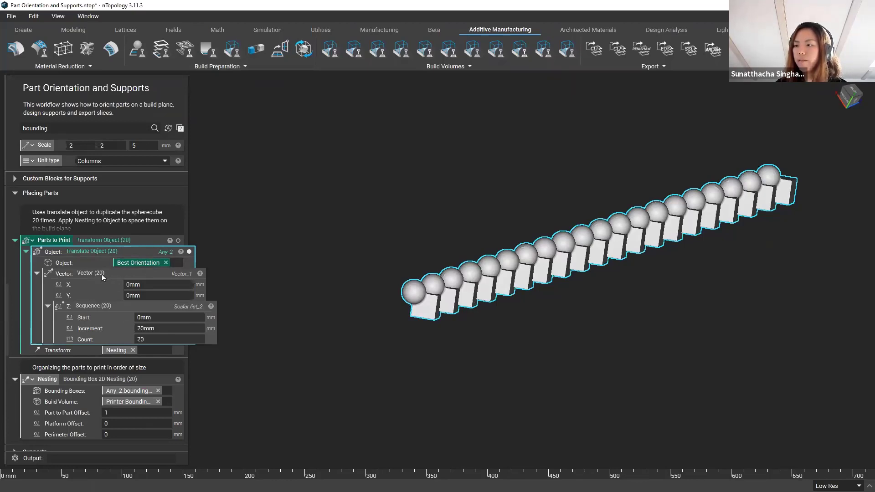
# Step: Review the Sequence input, the Parts to Print transform and the Bounding Box 2D Nesting block
pyautogui.click(88, 309)
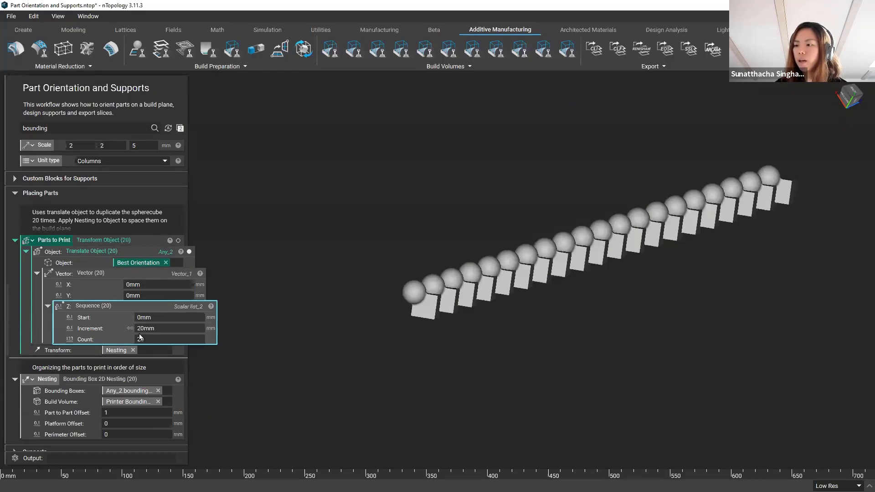
pyautogui.click(101, 253)
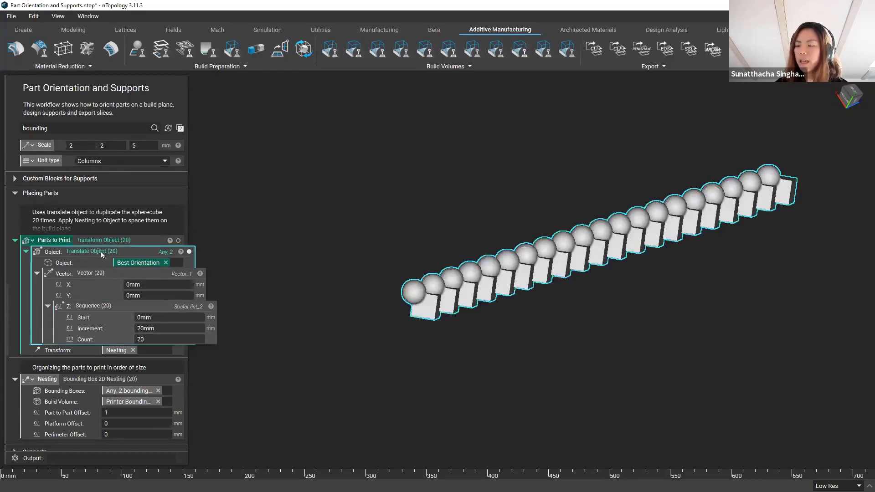
pyautogui.click(112, 241)
pyautogui.scroll(-2, 161, 330)
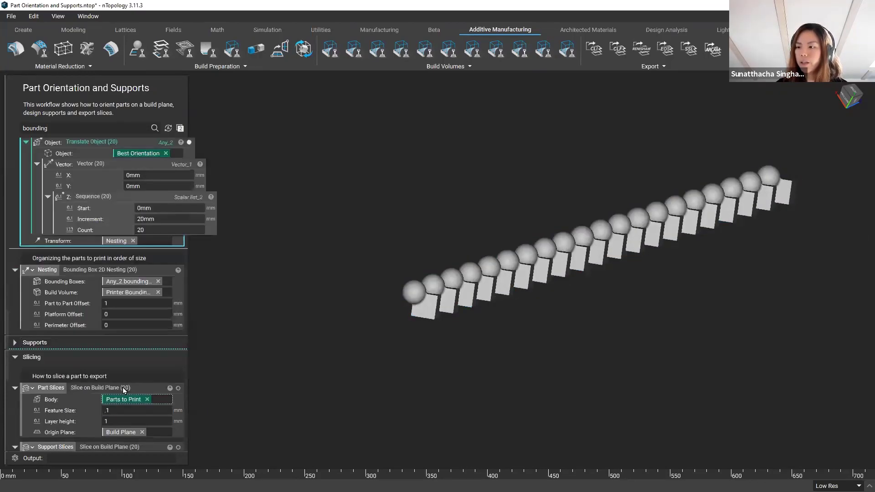
pyautogui.click(76, 273)
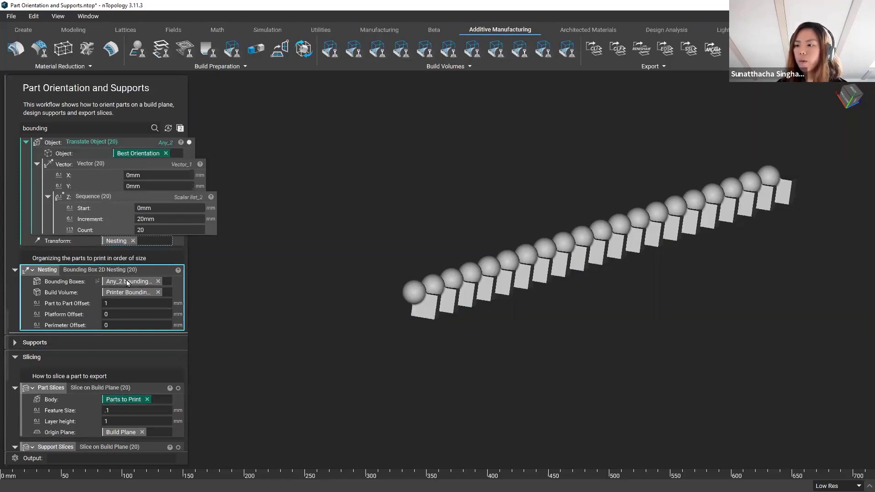
pyautogui.scroll(1, 170, 297)
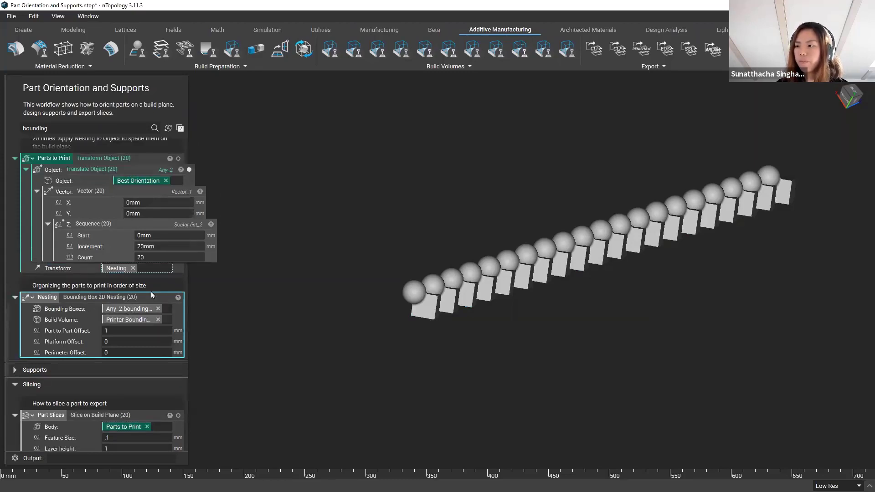
pyautogui.scroll(1, 147, 300)
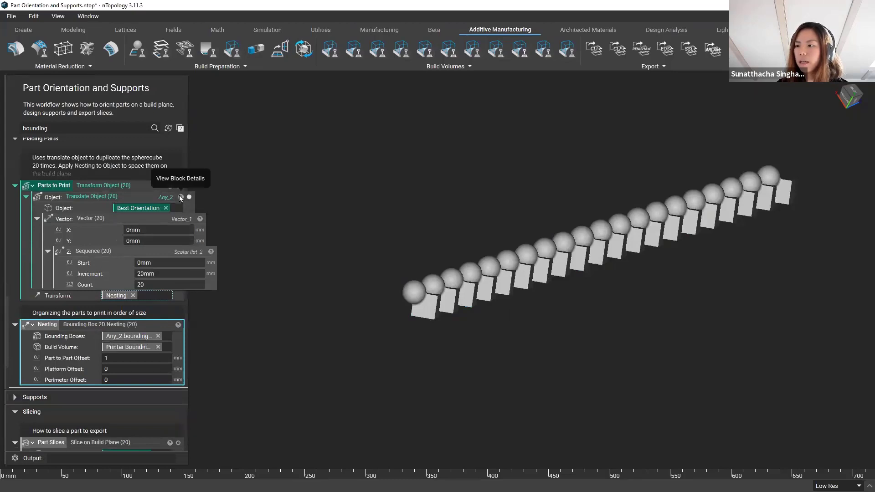
# Step: Inspect the Translate Object properties for the bounding box list that feeds the Nesting block
pyautogui.click(180, 197)
pyautogui.click(281, 199)
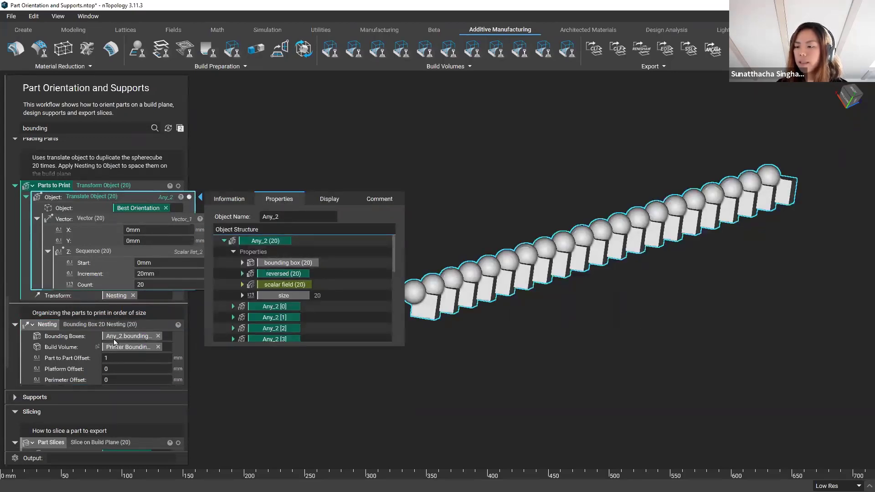
pyautogui.click(97, 351)
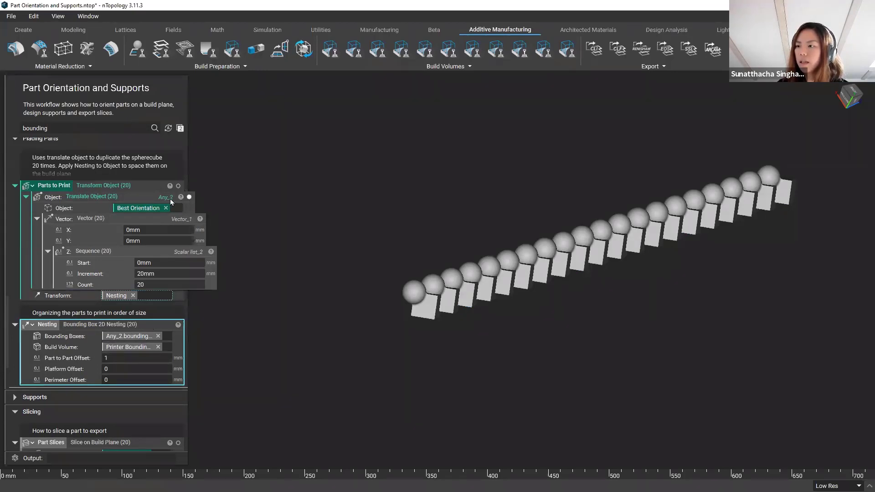
# Step: Extract the Translate Object bounding box list as a separate block below Parts to Print and display the boxes around the parts
pyautogui.click(174, 197)
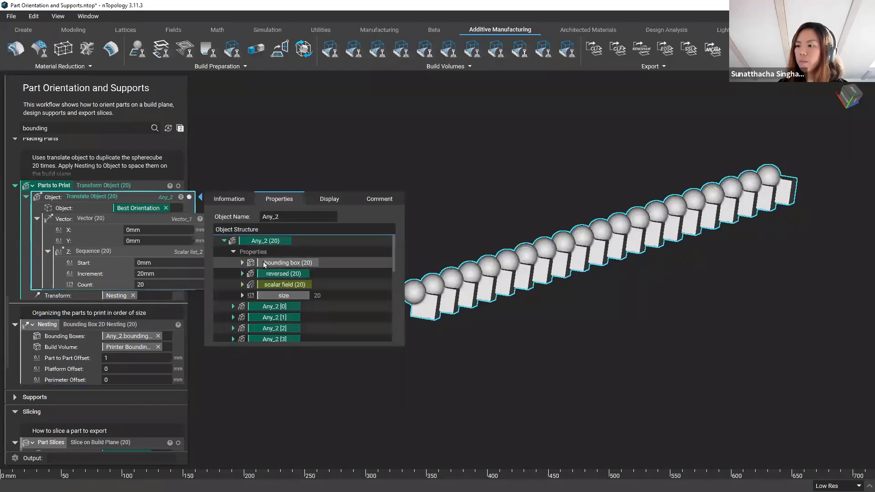
pyautogui.moveTo(288, 262); pyautogui.dragTo(127, 306)
pyautogui.click(179, 310)
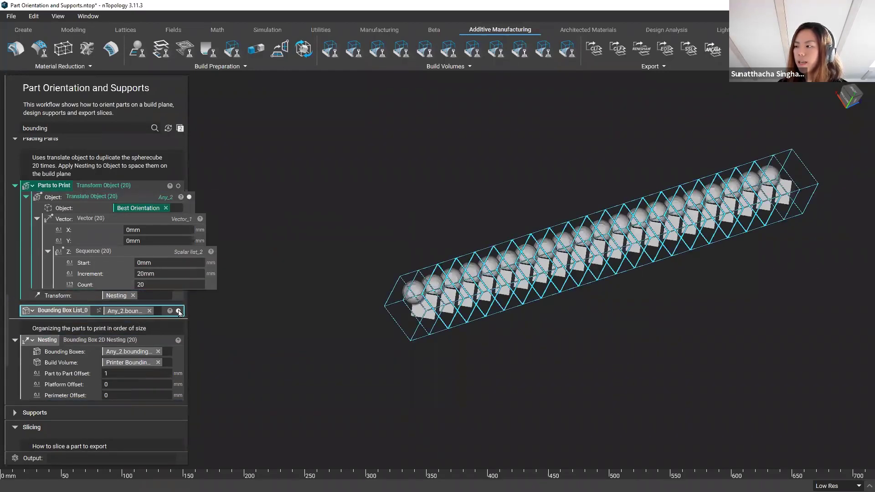
pyautogui.moveTo(508, 316); pyautogui.dragTo(444, 294, button='right')
pyautogui.scroll(3, 451, 300)
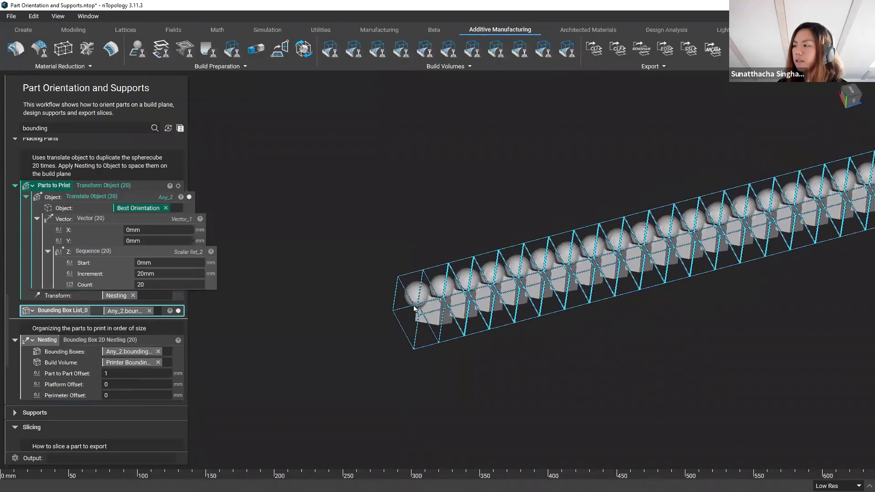
pyautogui.moveTo(491, 310)
pyautogui.mouseDown(button='right')
pyautogui.moveTo(570, 283)
pyautogui.moveTo(481, 306)
pyautogui.mouseUp(button='right')
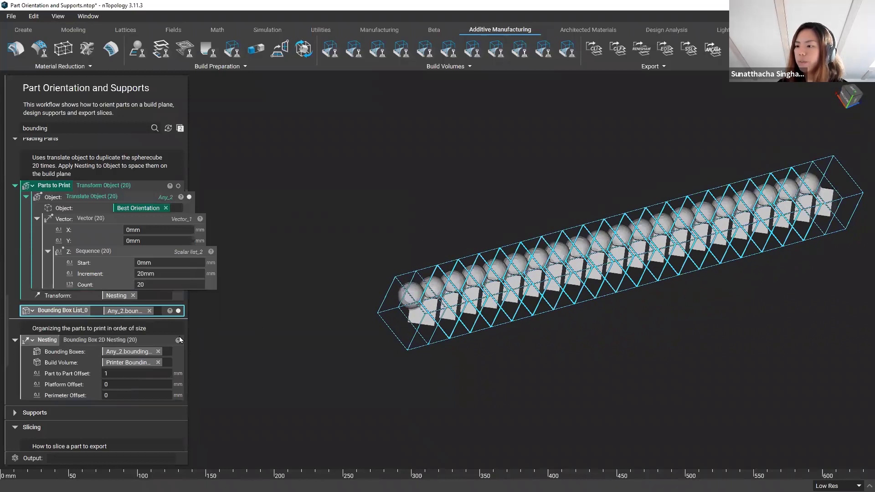
# Step: Extract the Parts to Print bounding box list as a separate block and display the nested boxes alongside the original row
pyautogui.click(150, 187)
pyautogui.click(169, 186)
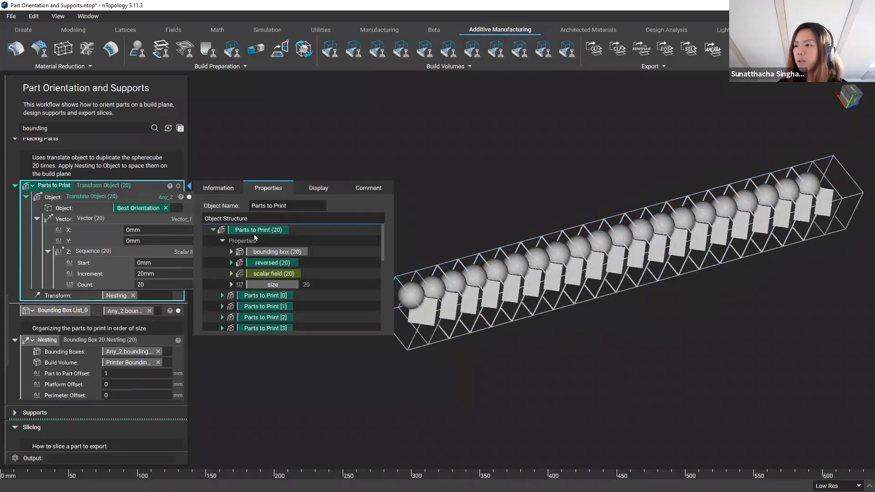
pyautogui.moveTo(264, 254); pyautogui.dragTo(107, 321)
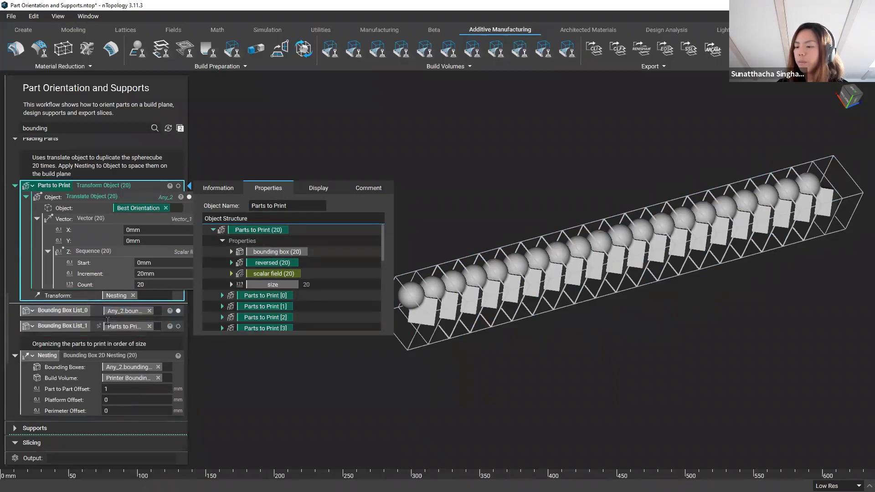
pyautogui.click(64, 328)
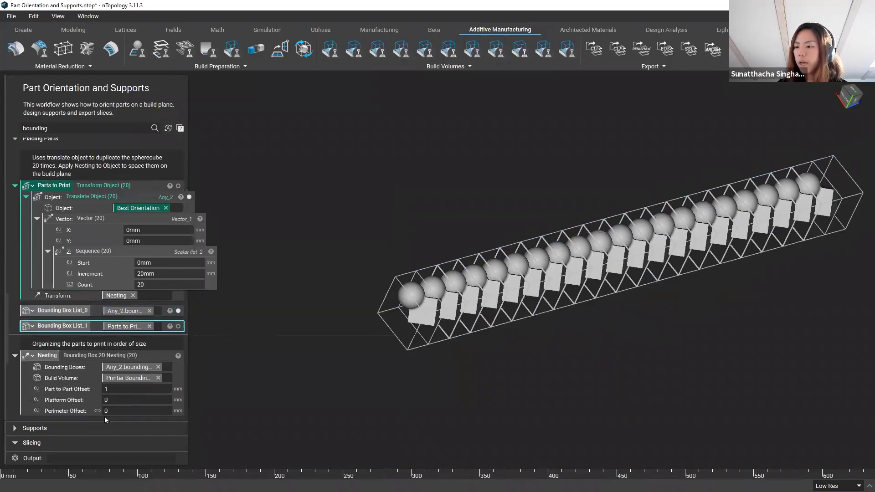
pyautogui.click(178, 327)
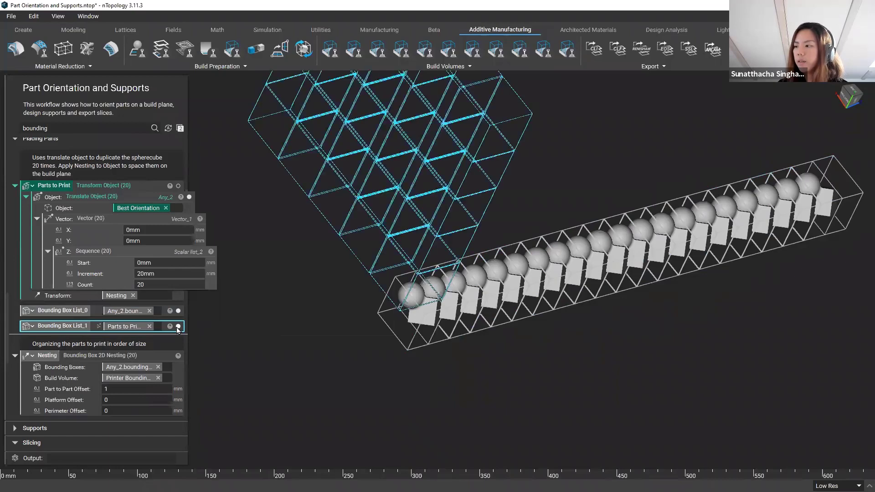
pyautogui.scroll(-4, 411, 234)
pyautogui.moveTo(456, 133); pyautogui.dragTo(121, 264, button='right')
pyautogui.scroll(5, 122, 263)
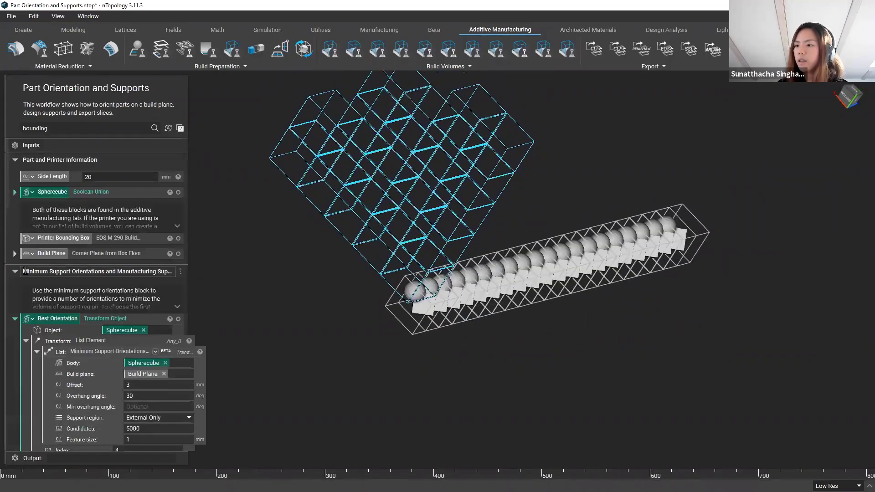
# Step: Display the Printer Bounding Box around the nested bounding boxes and the untransformed stack of parts
pyautogui.click(178, 239)
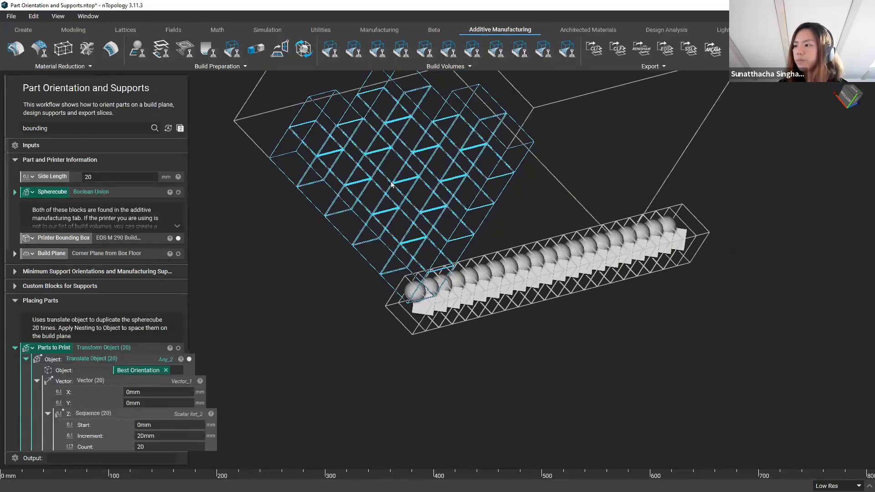
pyautogui.moveTo(391, 185); pyautogui.dragTo(502, 370, button='right')
pyautogui.scroll(-5, 116, 408)
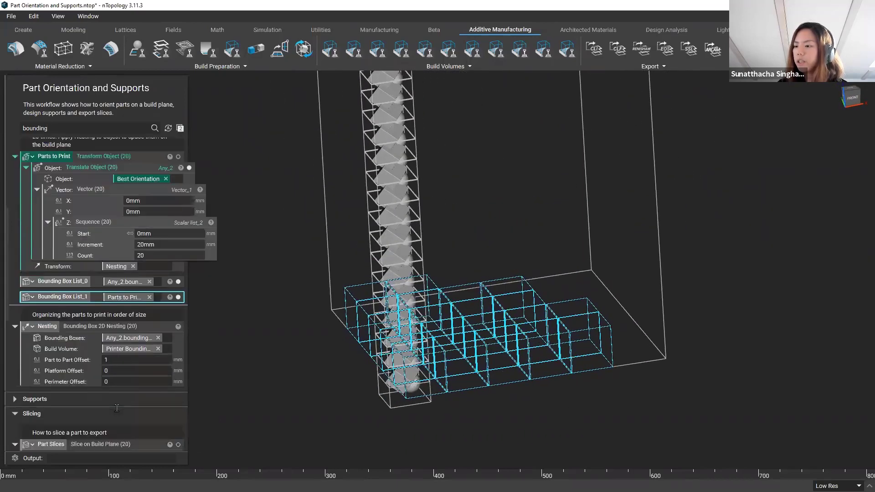
pyautogui.scroll(-10, 117, 409)
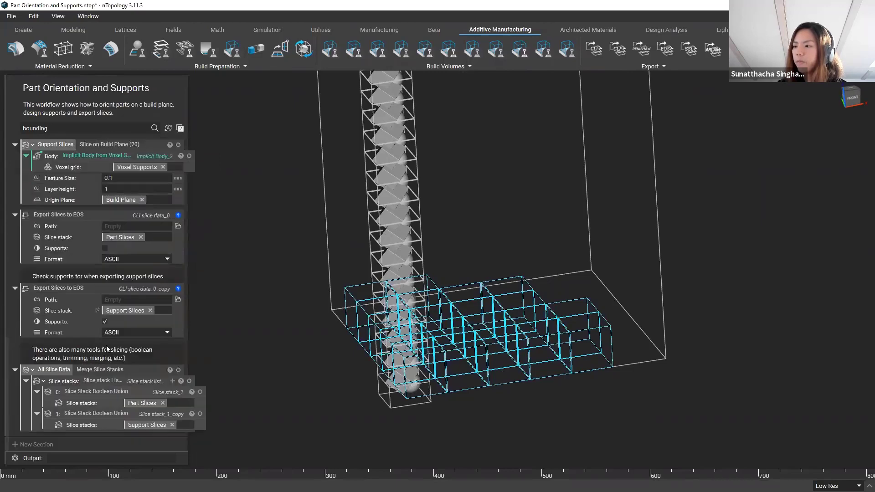
pyautogui.scroll(8, 103, 283)
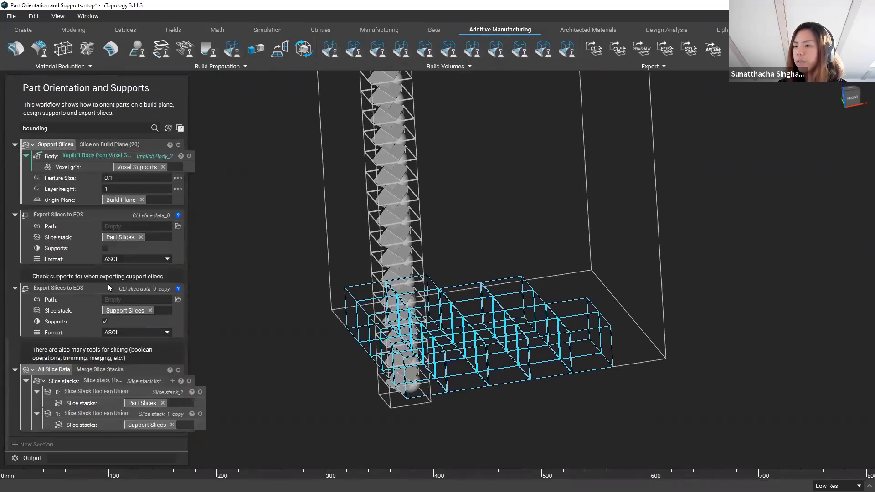
pyautogui.scroll(2, 111, 298)
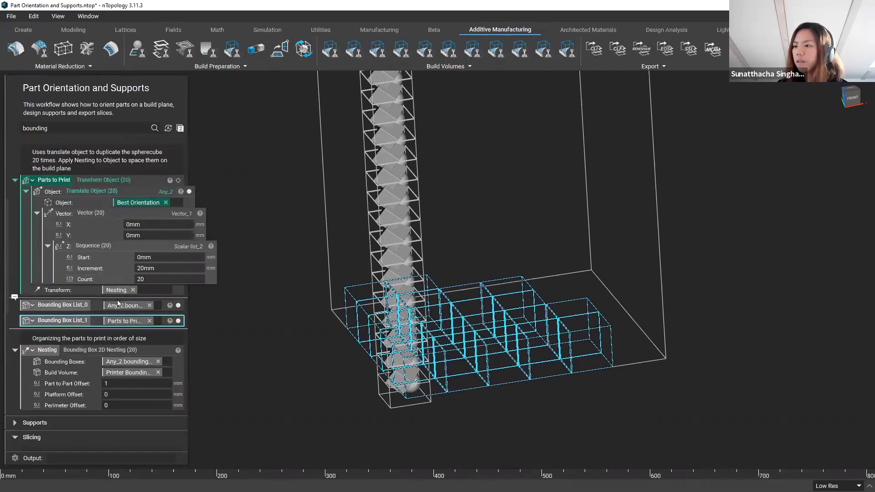
# Step: Show the nested Parts to Print and hide the Translate Object parts along with Bounding Box List_0
pyautogui.click(105, 180)
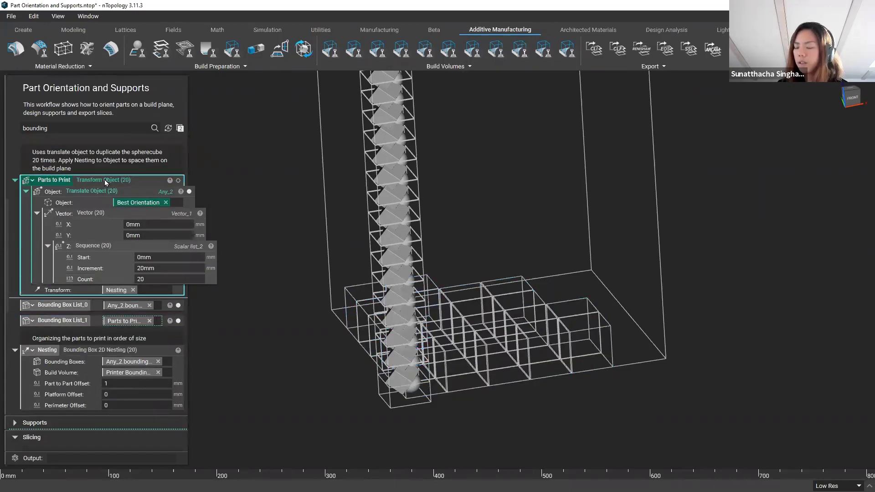
pyautogui.click(178, 181)
pyautogui.click(189, 192)
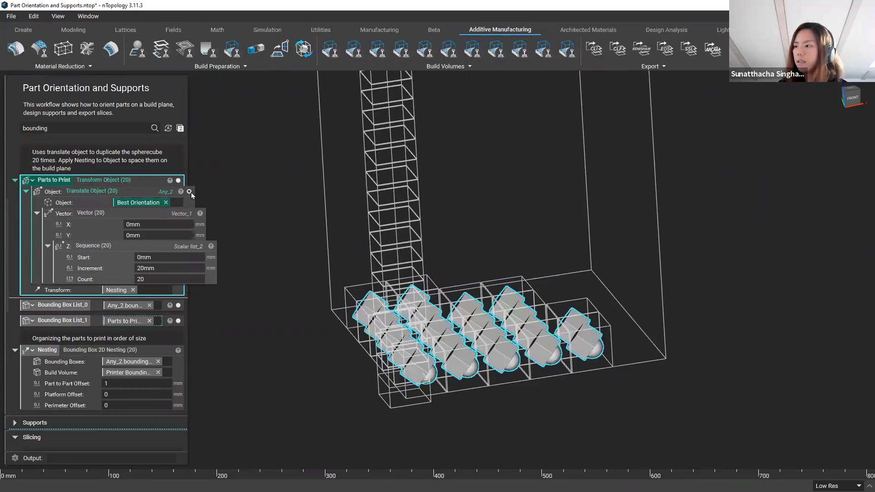
pyautogui.click(178, 306)
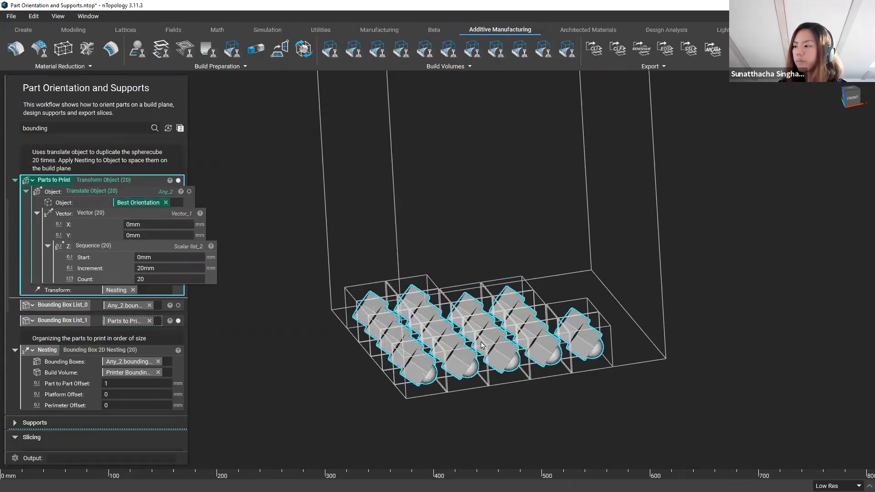
pyautogui.moveTo(481, 341); pyautogui.dragTo(506, 345, button='right')
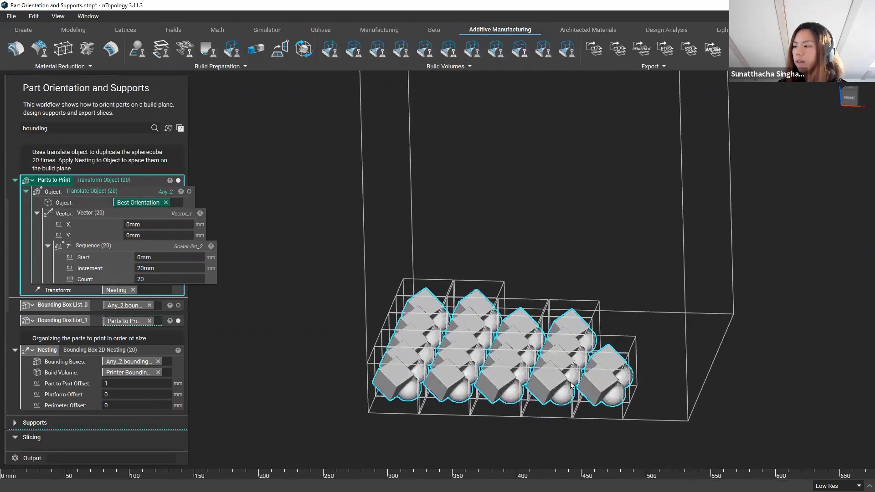
pyautogui.scroll(3, 539, 370)
pyautogui.moveTo(564, 382); pyautogui.dragTo(524, 360, button='middle')
pyautogui.moveTo(524, 360); pyautogui.dragTo(566, 402, button='right')
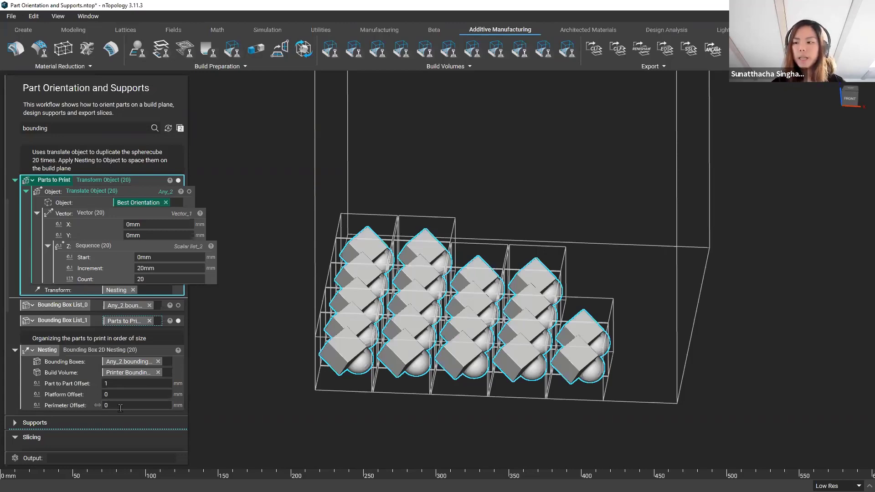
# Step: Expand the Supports section below the Nesting block and display the Voxel Supports for the nested parts
pyautogui.click(118, 362)
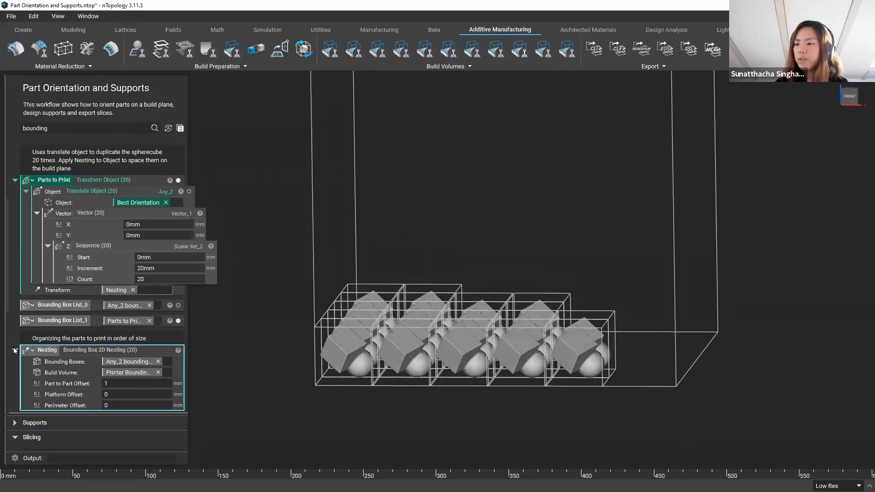
pyautogui.scroll(-3, 55, 358)
pyautogui.scroll(1, 470, 365)
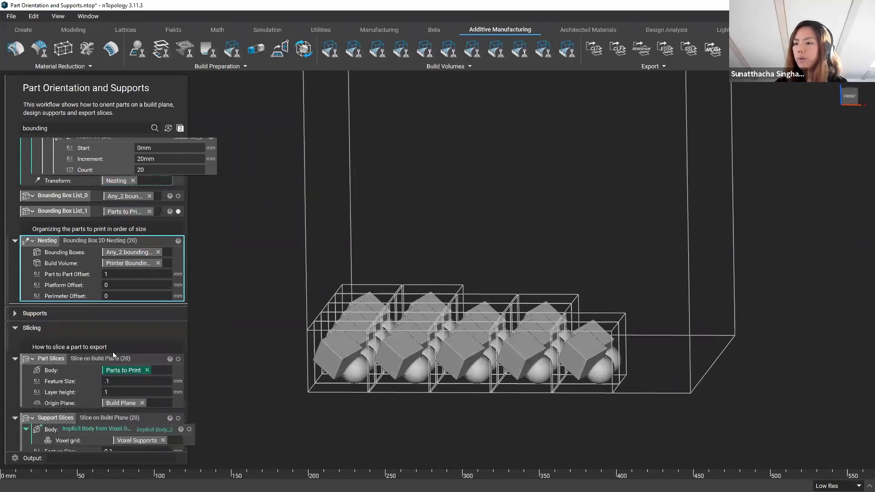
pyautogui.click(32, 313)
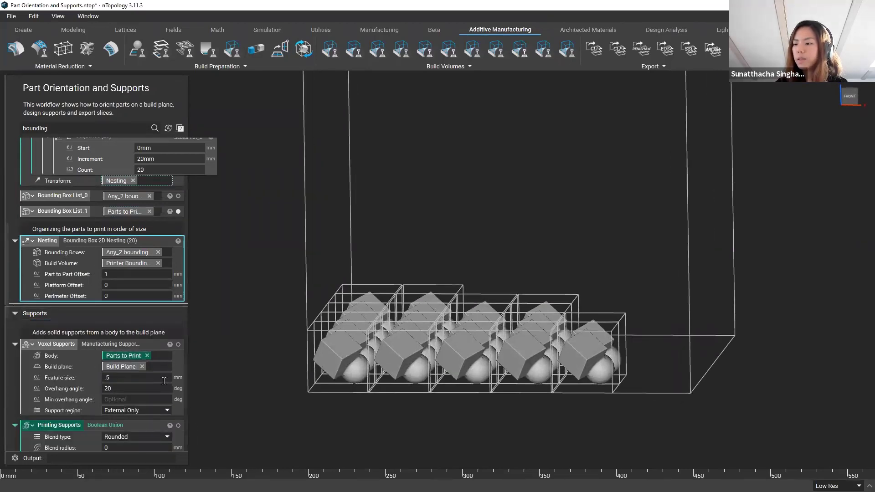
pyautogui.click(181, 344)
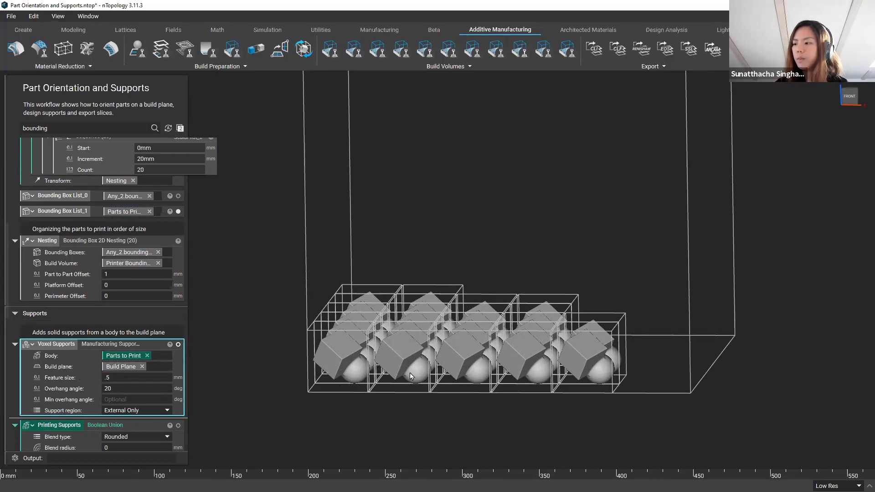
pyautogui.moveTo(406, 355); pyautogui.dragTo(305, 355, button='right')
pyautogui.click(178, 290)
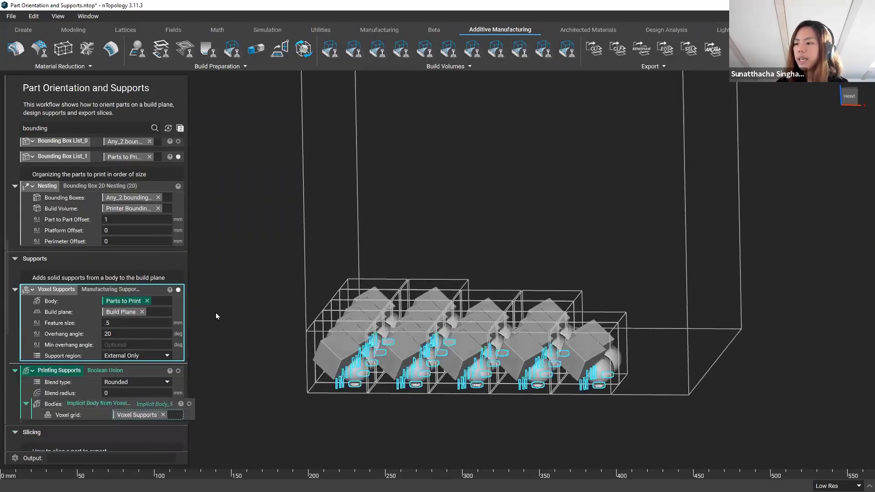
# Step: Examine the voxel supports beneath the nested parts together with the Nesting and Voxel Supports settings
pyautogui.scroll(3, 420, 407)
pyautogui.click(419, 415)
pyautogui.moveTo(420, 406); pyautogui.dragTo(385, 416, button='right')
pyautogui.scroll(2, 384, 415)
pyautogui.moveTo(385, 415); pyautogui.dragTo(403, 342, button='middle')
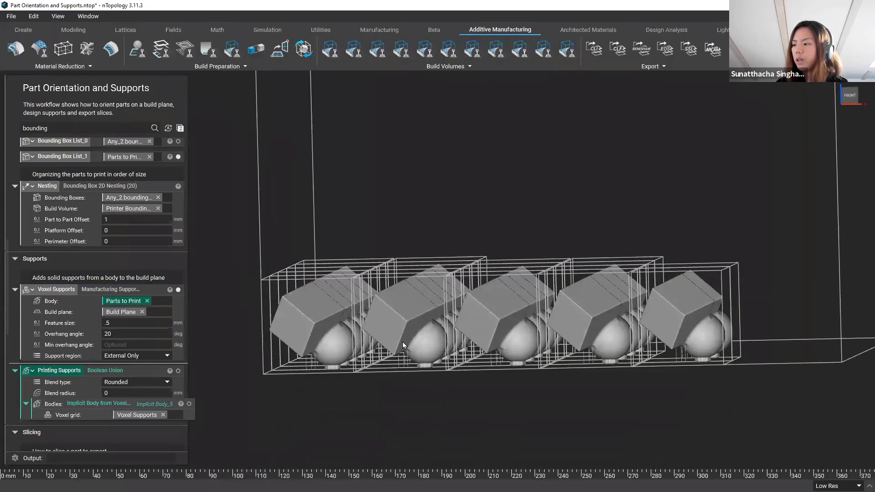
pyautogui.scroll(-1, 169, 348)
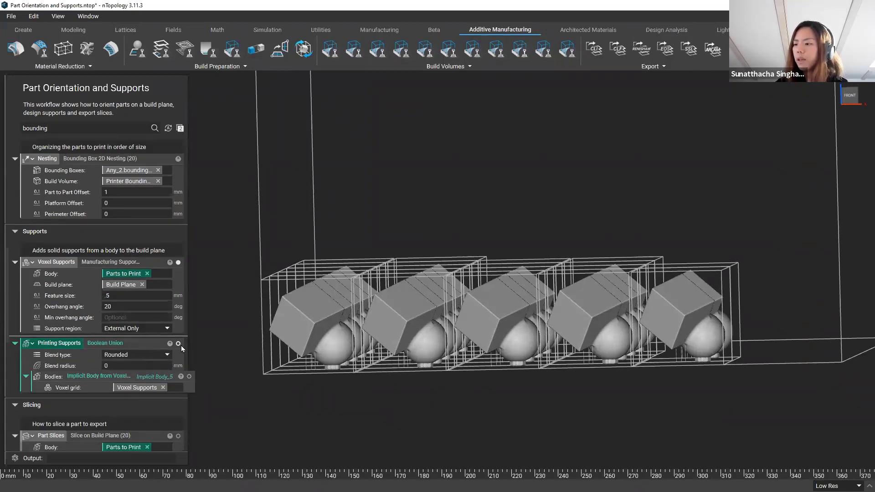
pyautogui.scroll(1, 128, 259)
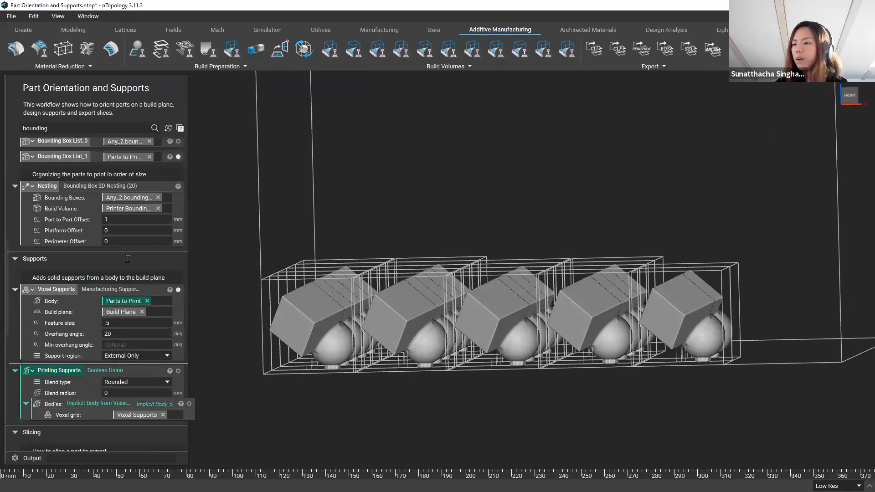
pyautogui.scroll(1, 128, 259)
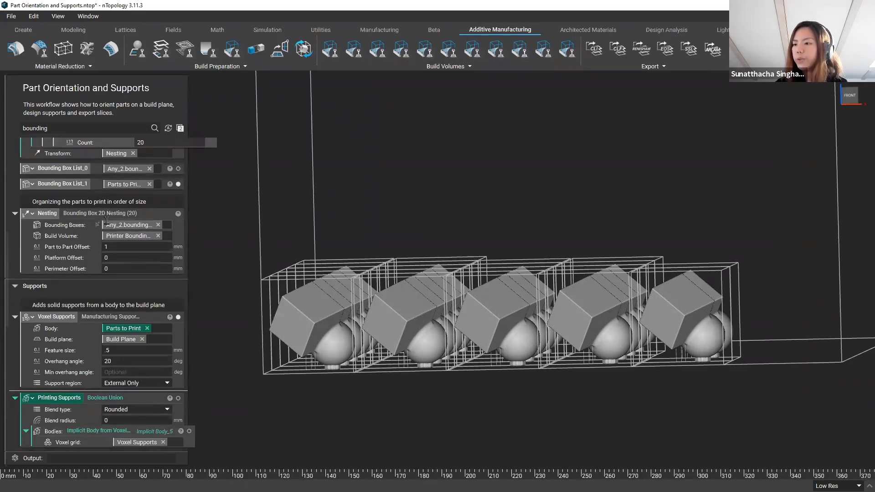
pyautogui.scroll(2, 106, 223)
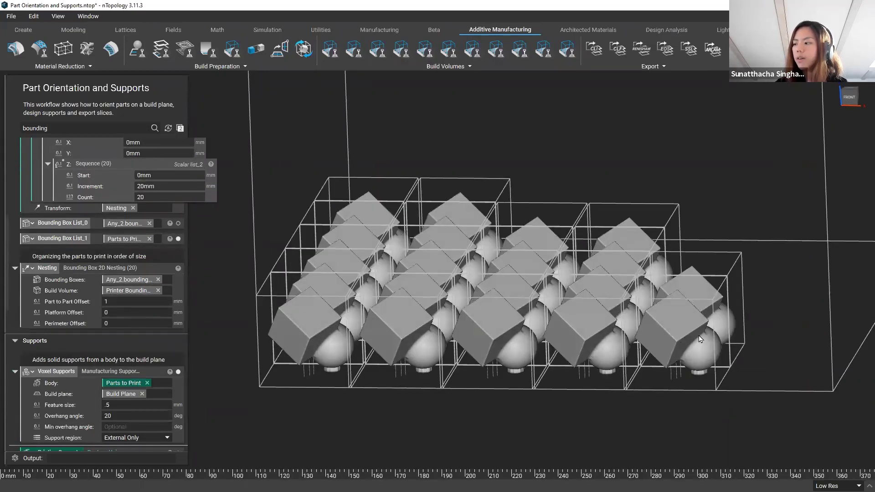
pyautogui.moveTo(404, 349); pyautogui.dragTo(402, 331, button='middle')
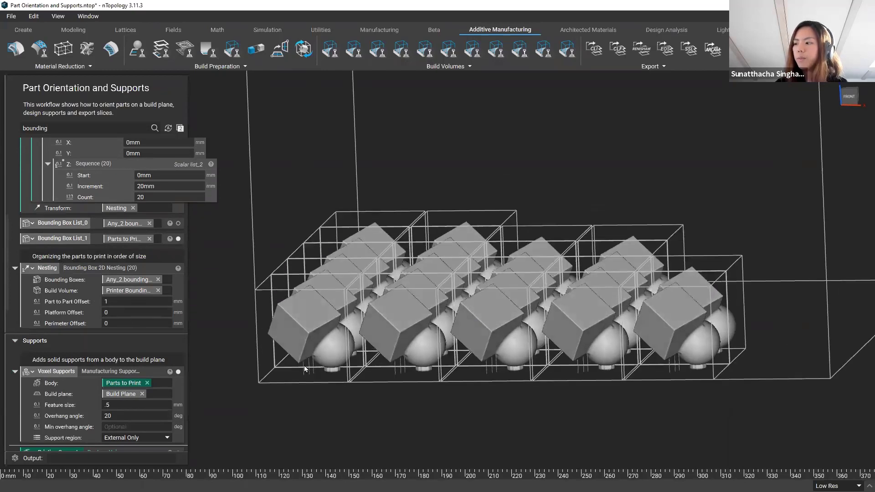
pyautogui.moveTo(455, 326); pyautogui.dragTo(386, 354, button='middle')
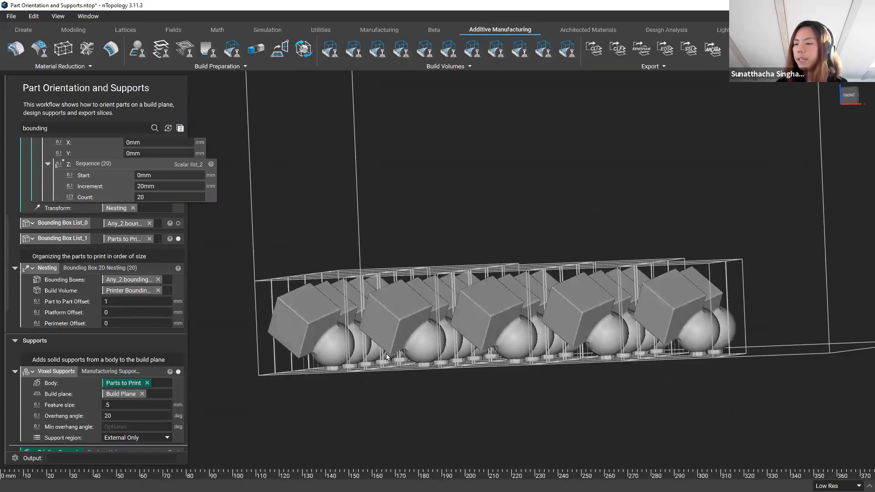
# Step: Review the Printing Supports union and the Part Slices and Support Slices blocks in the Slicing section
pyautogui.scroll(-2, 77, 328)
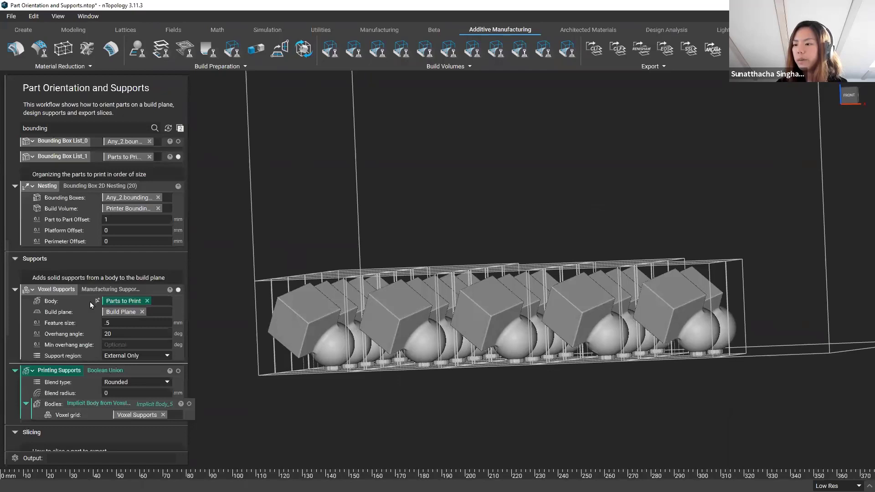
pyautogui.scroll(-1, 96, 307)
pyautogui.scroll(-1, 119, 318)
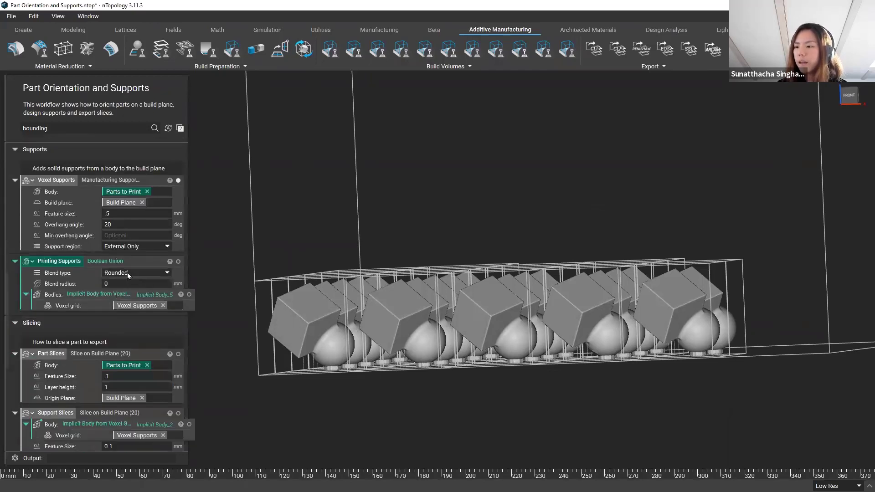
pyautogui.scroll(-2, 141, 298)
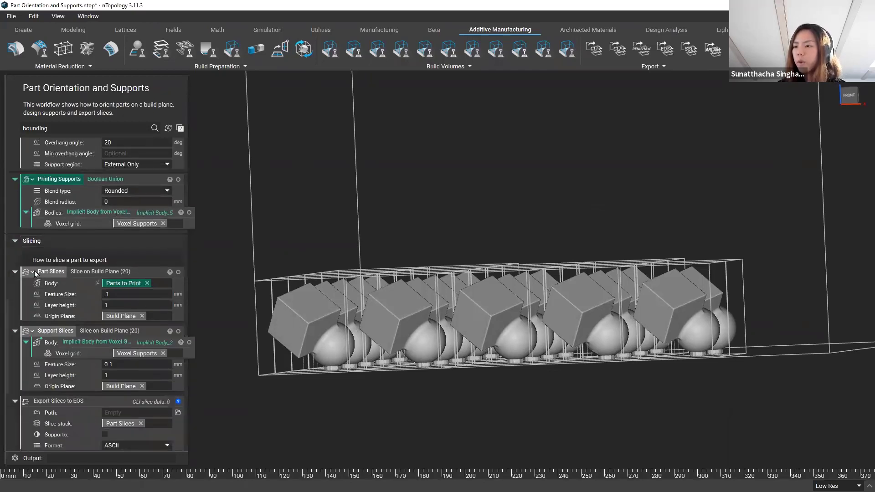
pyautogui.scroll(-2, 59, 274)
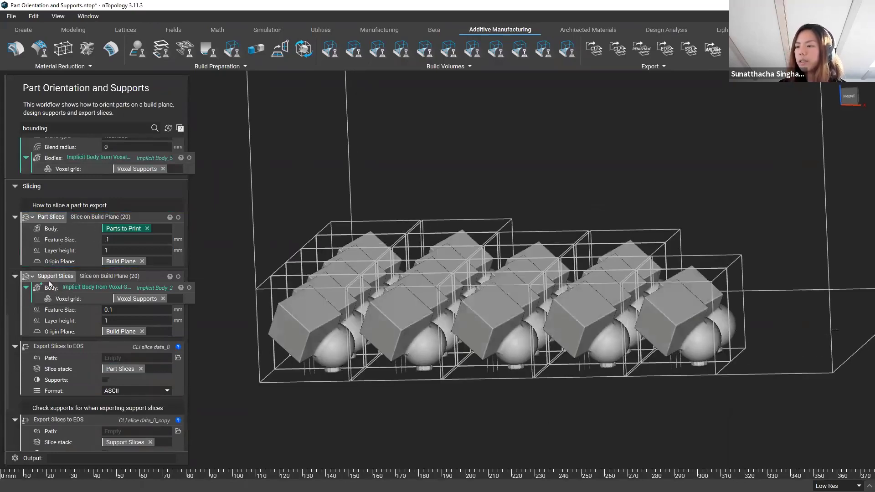
# Step: Hide Bounding Box List_1 so only the parts and supports show inside the printer volume
pyautogui.scroll(5, 97, 255)
pyautogui.scroll(1, 97, 256)
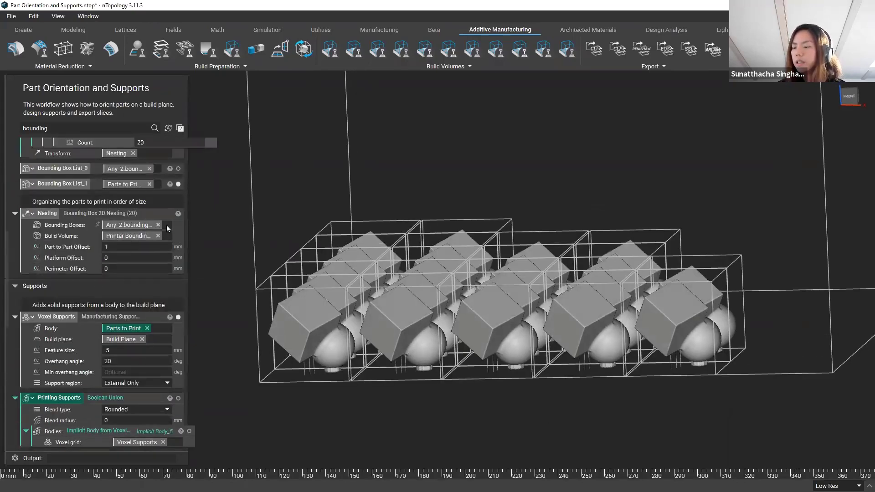
pyautogui.scroll(2, 178, 217)
pyautogui.click(178, 239)
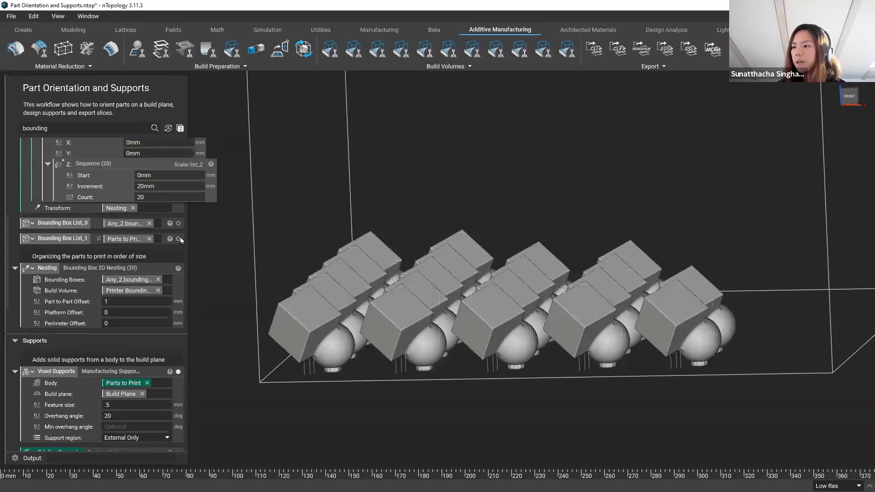
# Step: Select the Part Slices block in the Slicing section and review its Slice on Build Plane settings
pyautogui.scroll(-5, 121, 277)
pyautogui.scroll(-2, 131, 285)
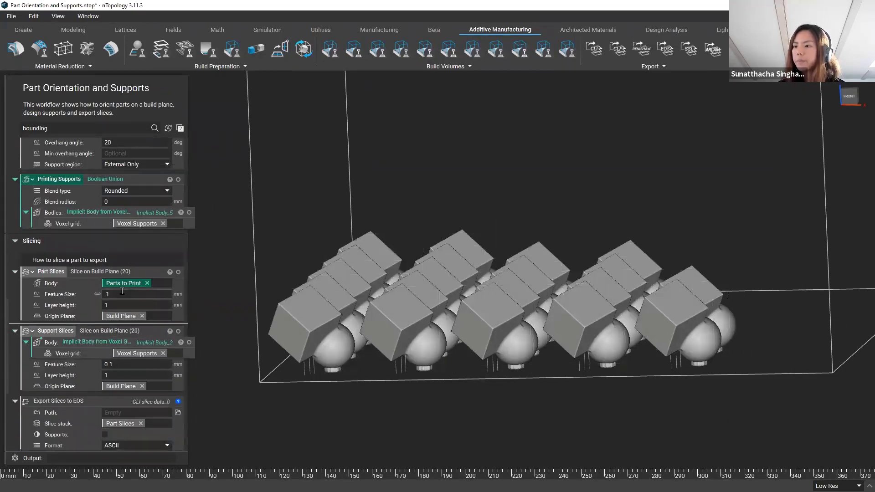
pyautogui.scroll(-1, 114, 253)
pyautogui.click(120, 246)
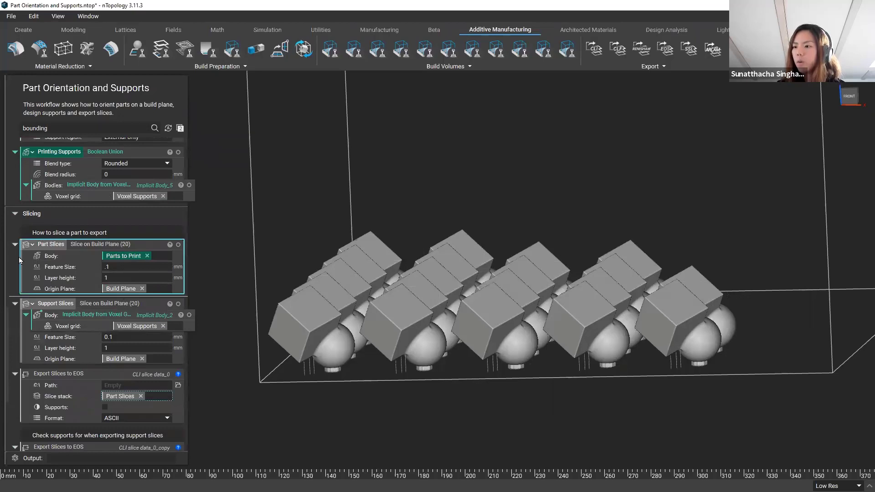
pyautogui.scroll(-1, 105, 265)
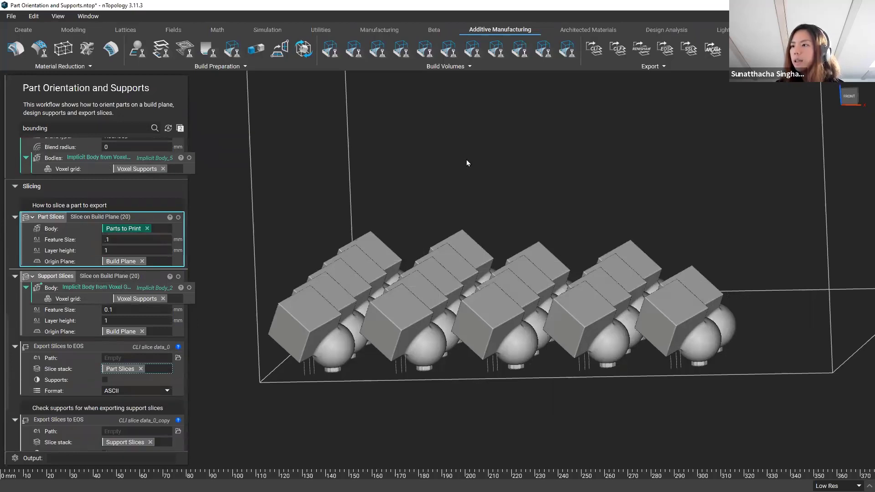
# Step: Look over the supported parts and open the list of manufacturing slicing tools, including the Hatch options
pyautogui.moveTo(722, 361); pyautogui.dragTo(718, 353, button='right')
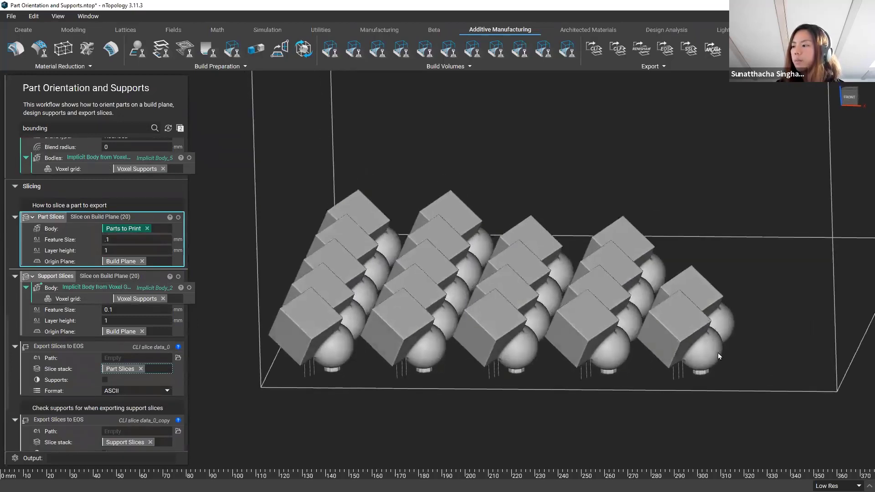
pyautogui.moveTo(682, 375); pyautogui.dragTo(668, 383, button='middle')
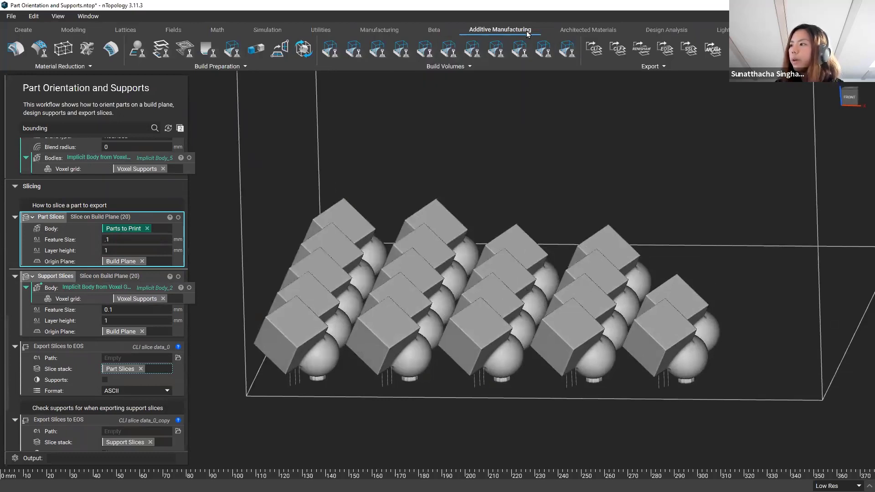
pyautogui.click(403, 29)
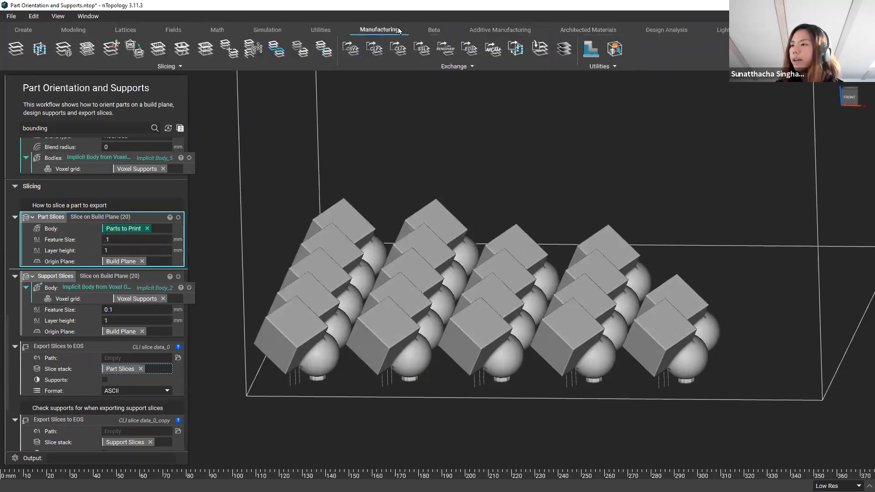
pyautogui.click(173, 66)
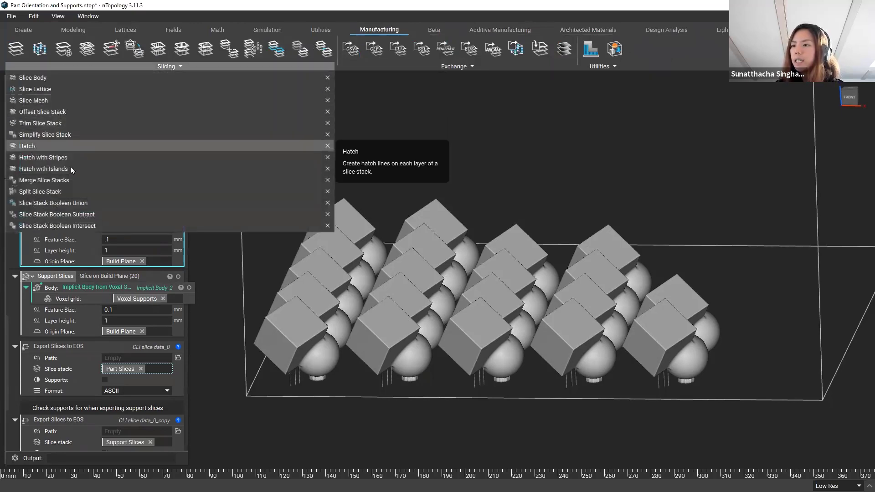
# Step: Review the available slice export formats and the Export Slices to EOS blocks in the Slicing section
pyautogui.click(428, 67)
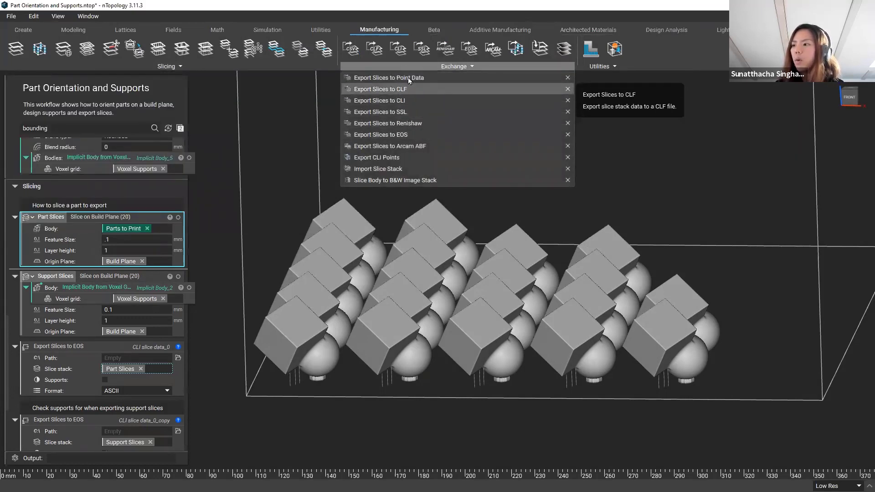
pyautogui.click(226, 311)
pyautogui.scroll(-3, 142, 329)
pyautogui.scroll(1, 132, 330)
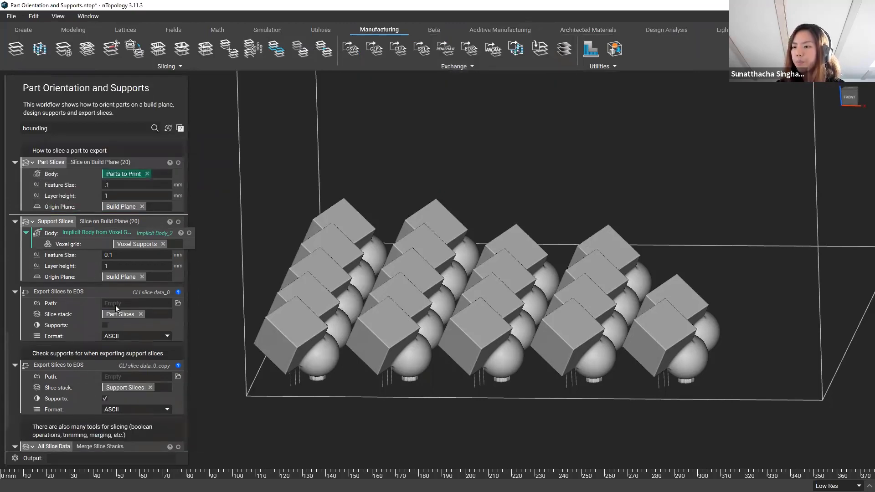
pyautogui.scroll(-2, 91, 388)
# Step: Collapse the Supports section and return to the blocks of the Slicing section
pyautogui.scroll(8, 53, 382)
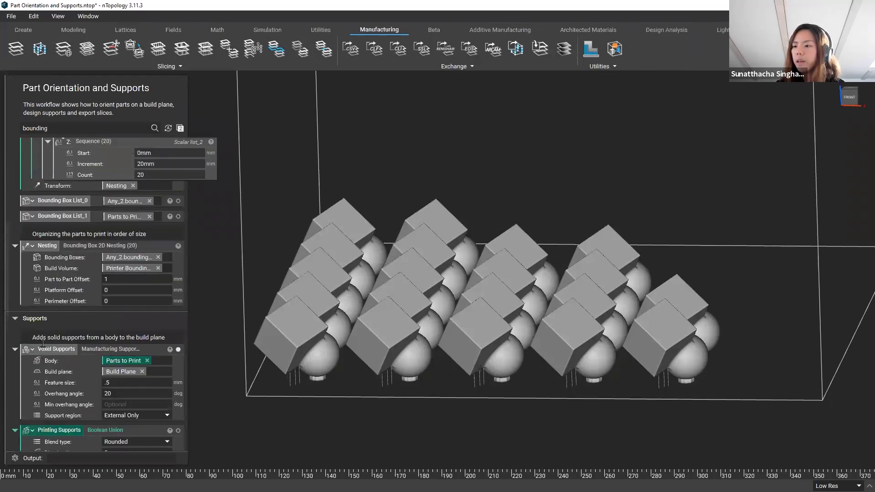
pyautogui.click(15, 318)
pyautogui.scroll(-4, 92, 325)
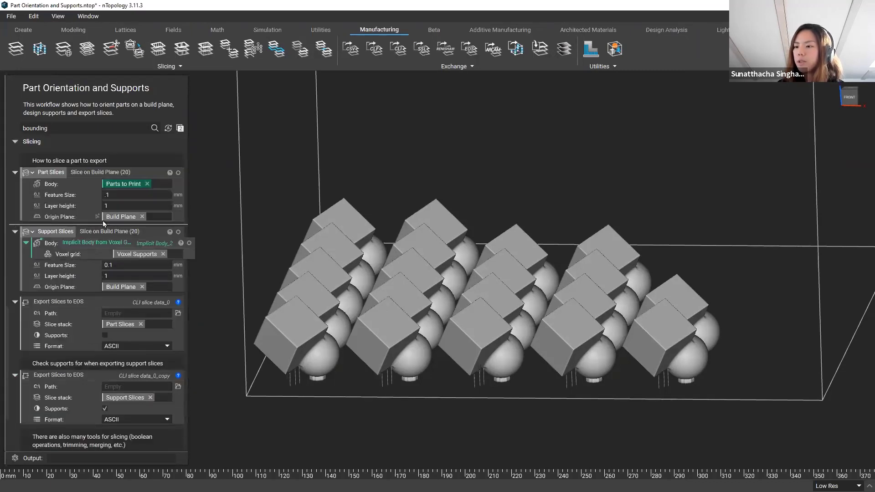
# Step: Open the export path selection for the Part Slices EOS export, check the offered file type, and cancel without saving
pyautogui.click(80, 303)
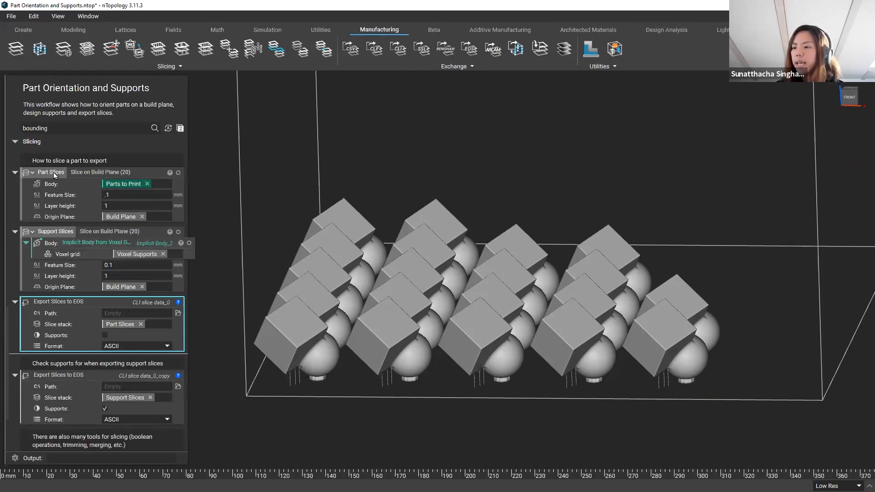
pyautogui.click(178, 313)
pyautogui.scroll(-3, 89, 152)
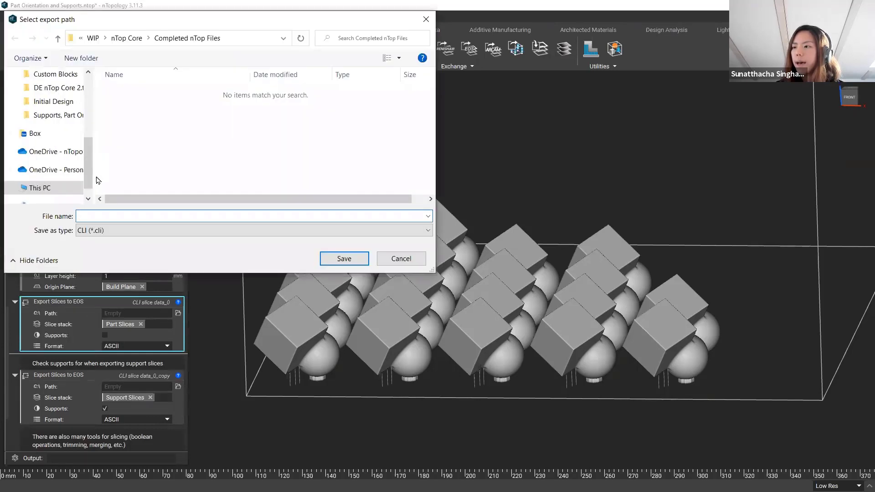
pyautogui.click(151, 230)
pyautogui.click(132, 242)
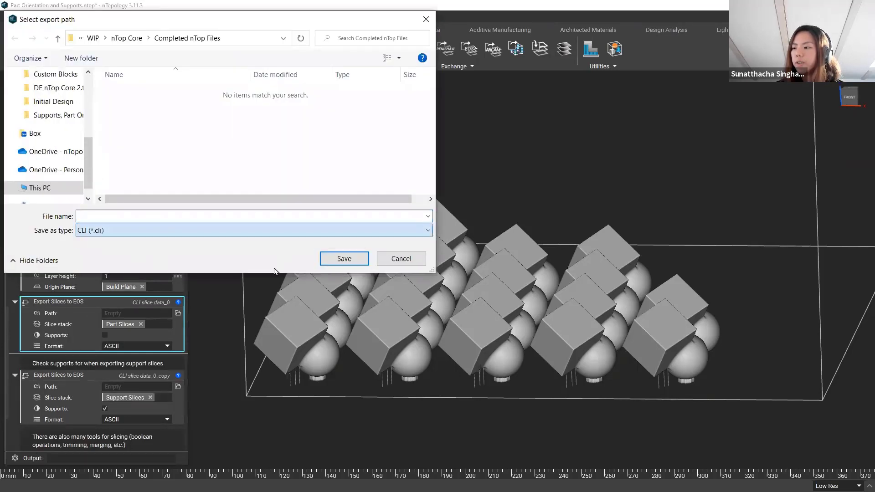
pyautogui.click(401, 259)
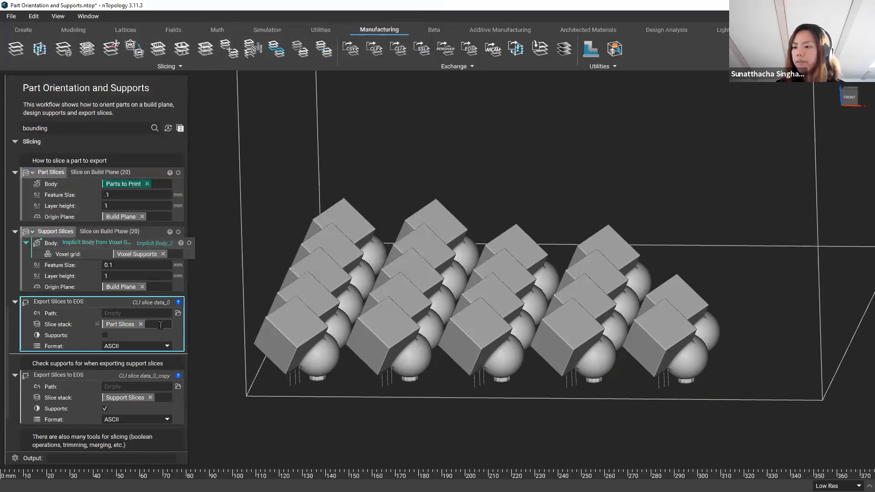
# Step: Display only the Part Slices stack in the viewport and inspect its layers up close
pyautogui.scroll(1, 145, 339)
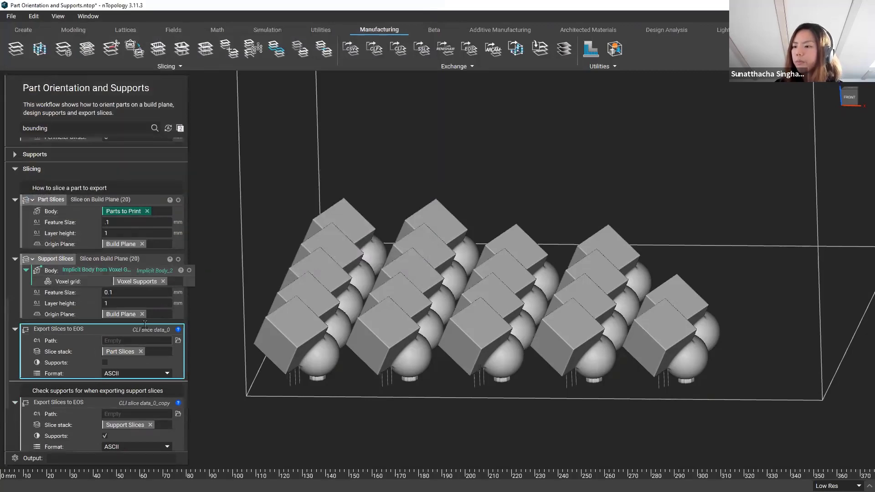
pyautogui.click(96, 200)
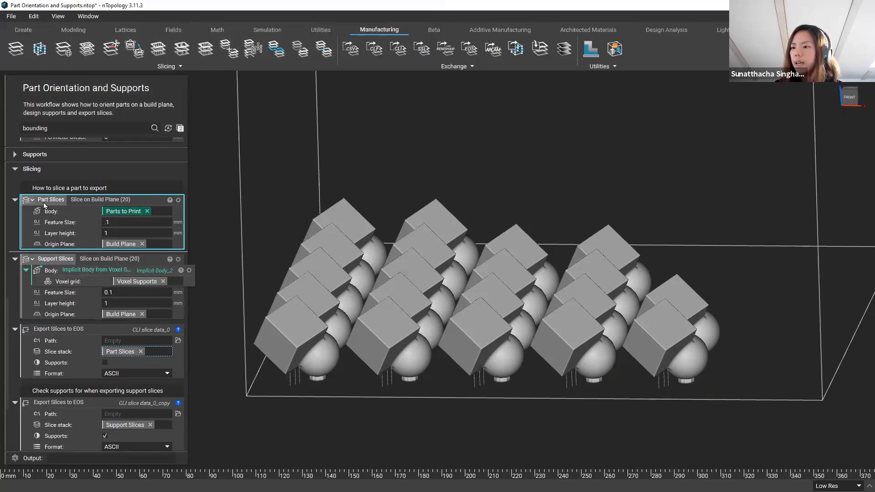
pyautogui.click(178, 200)
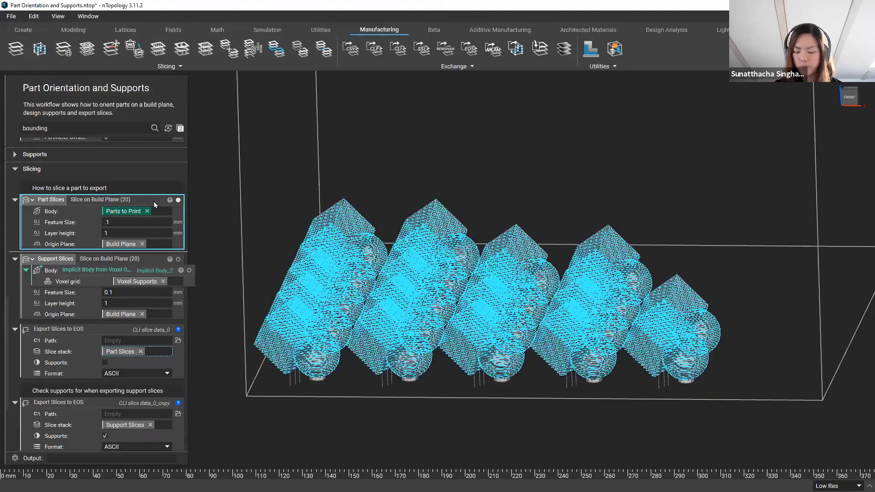
pyautogui.moveTo(430, 340)
pyautogui.mouseDown(button='right')
pyautogui.moveTo(436, 315)
pyautogui.moveTo(437, 335)
pyautogui.mouseUp(button='right')
pyautogui.scroll(3, 439, 431)
pyautogui.click(444, 456)
pyautogui.moveTo(444, 457); pyautogui.dragTo(444, 465, button='right')
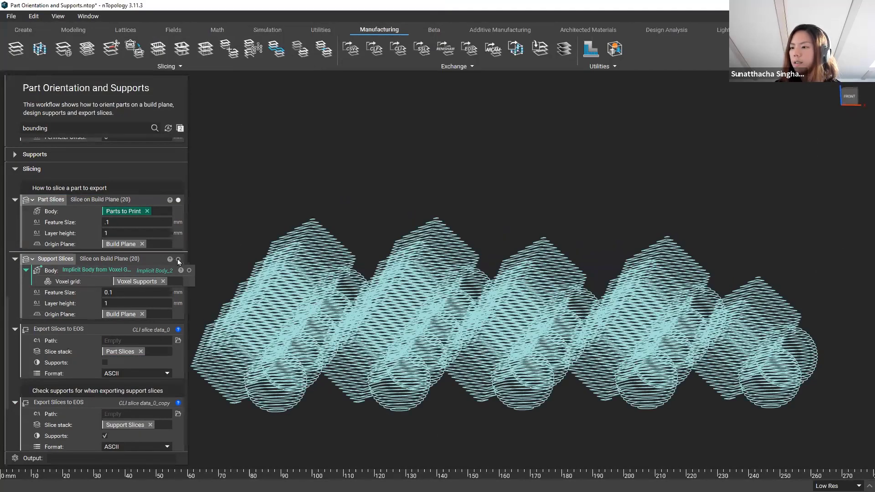
# Step: Display the Support Slices together with the part slices and select the All Slice Data merge block
pyautogui.click(178, 259)
pyautogui.moveTo(273, 417); pyautogui.dragTo(369, 411, button='right')
pyautogui.moveTo(369, 410); pyautogui.dragTo(391, 367, button='middle')
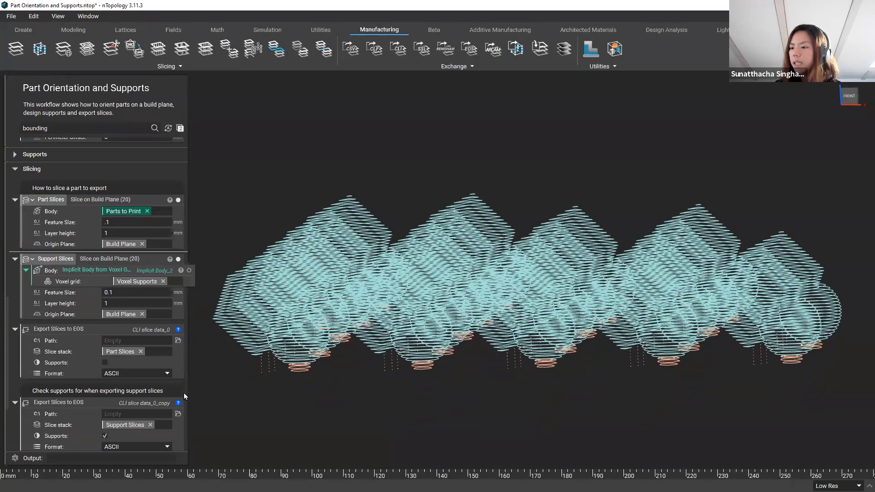
pyautogui.scroll(-3, 94, 372)
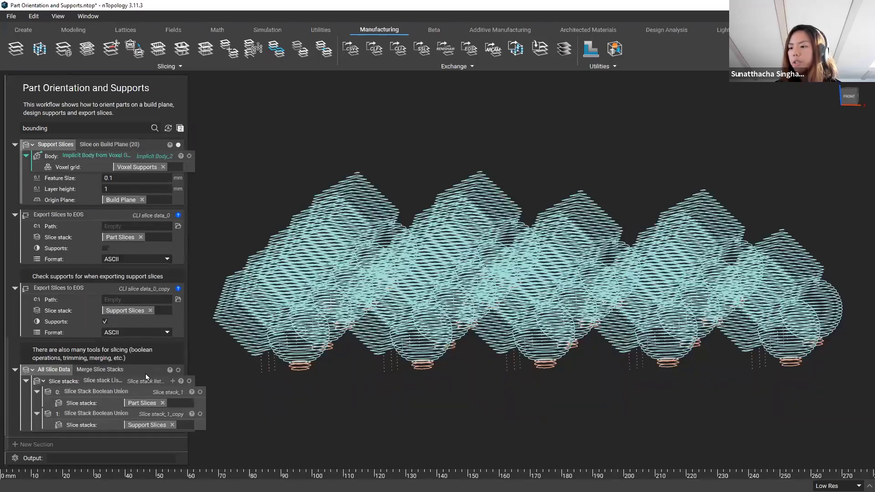
pyautogui.click(132, 372)
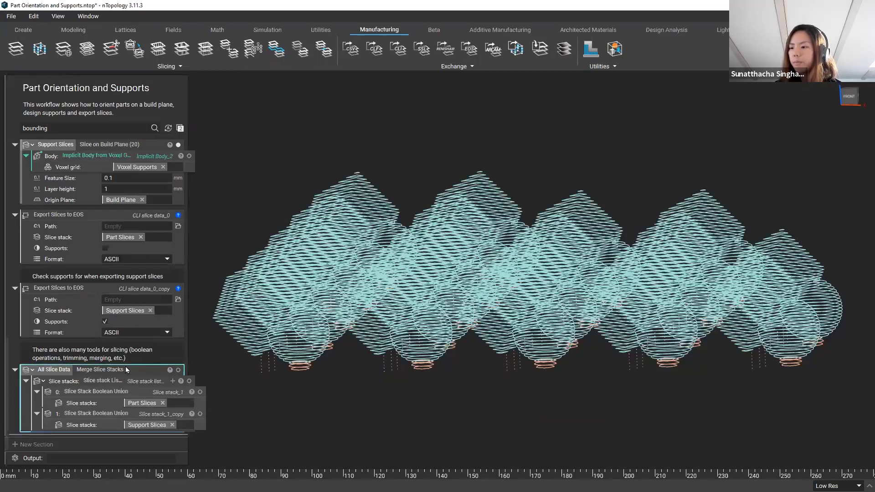
# Step: Try out the Slice Body to B&W Image Stack export block and remove it again
pyautogui.click(392, 68)
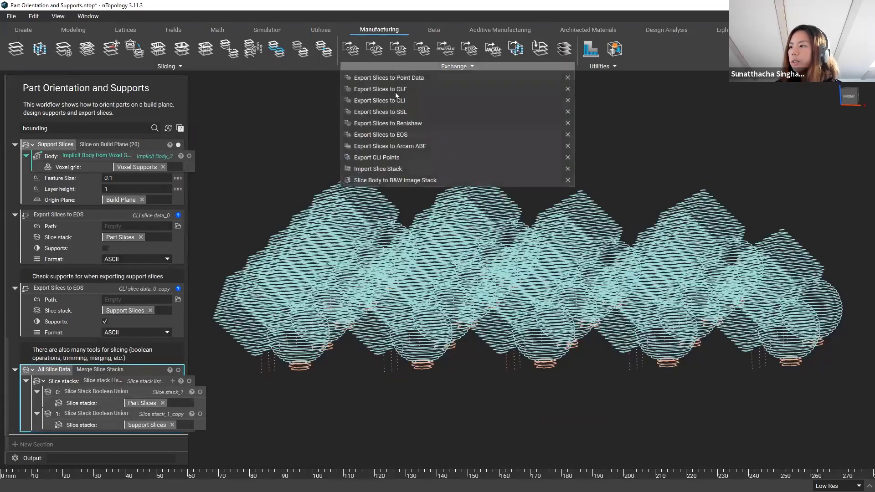
pyautogui.click(413, 182)
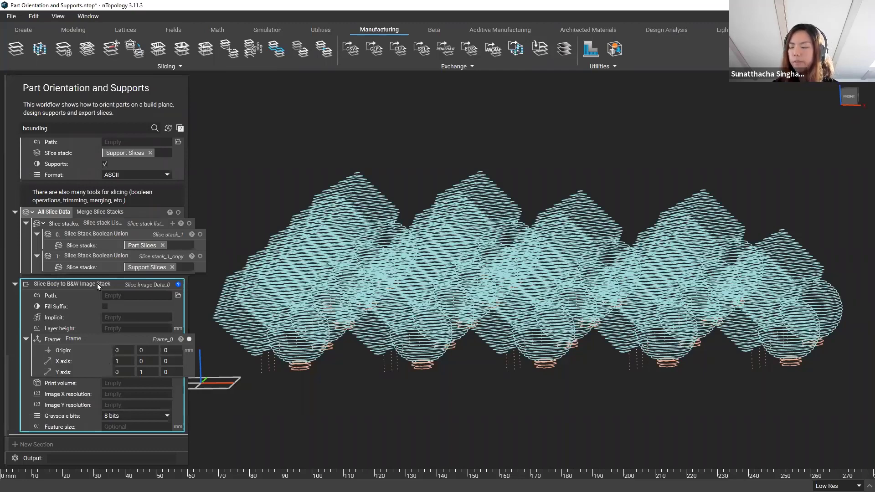
pyautogui.scroll(3, 97, 283)
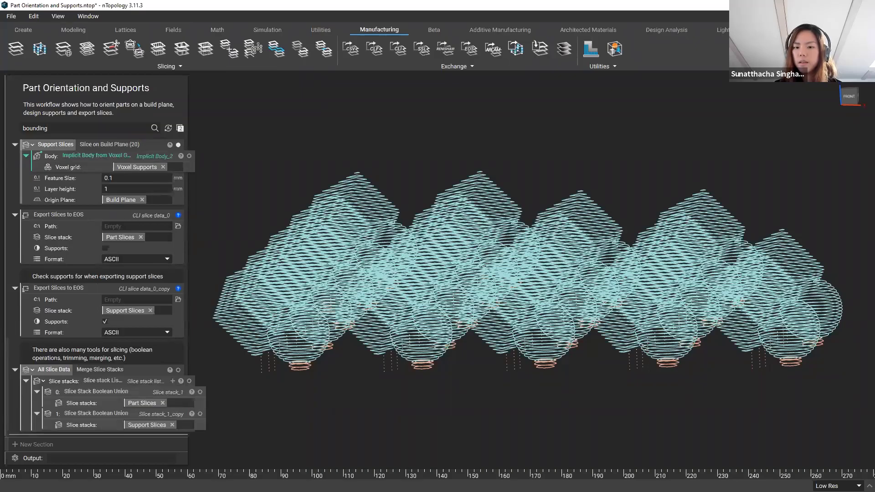
# Step: Switch to the Meshing notebook and display the Gyroid walled TPMS body of the spherecube
pyautogui.hotkey('alt', 'Tab')
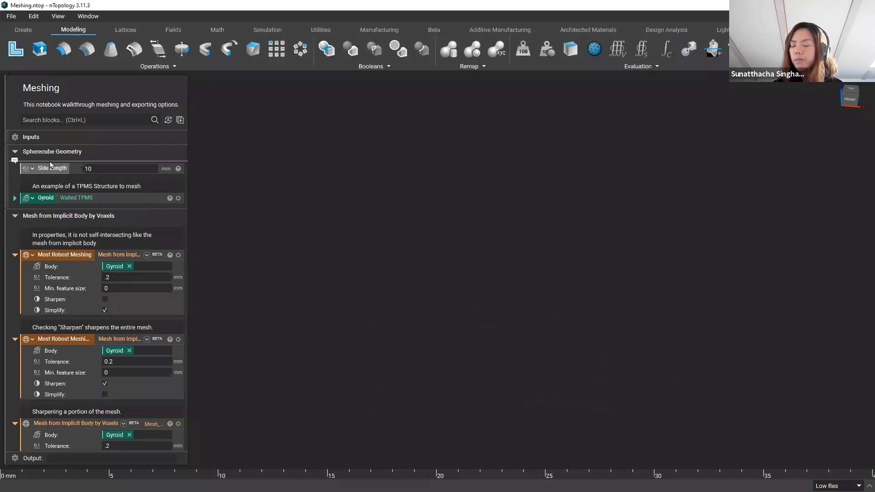
pyautogui.click(178, 198)
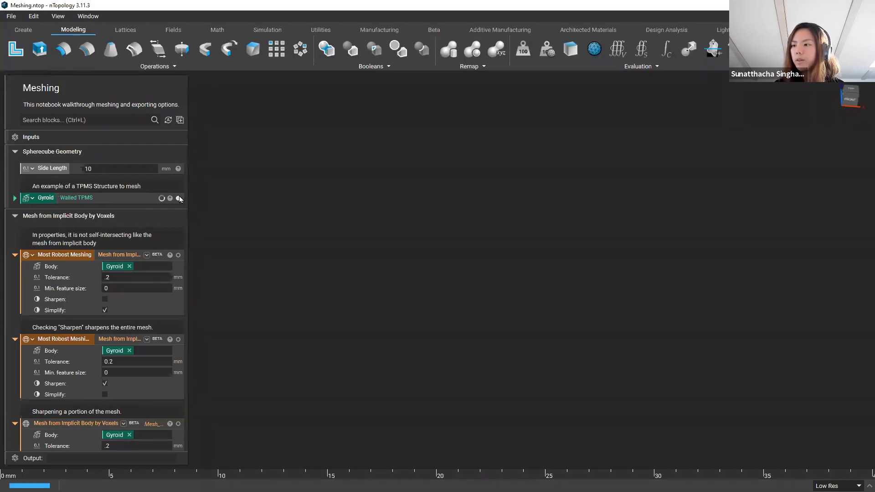
pyautogui.moveTo(502, 289); pyautogui.dragTo(491, 317, button='right')
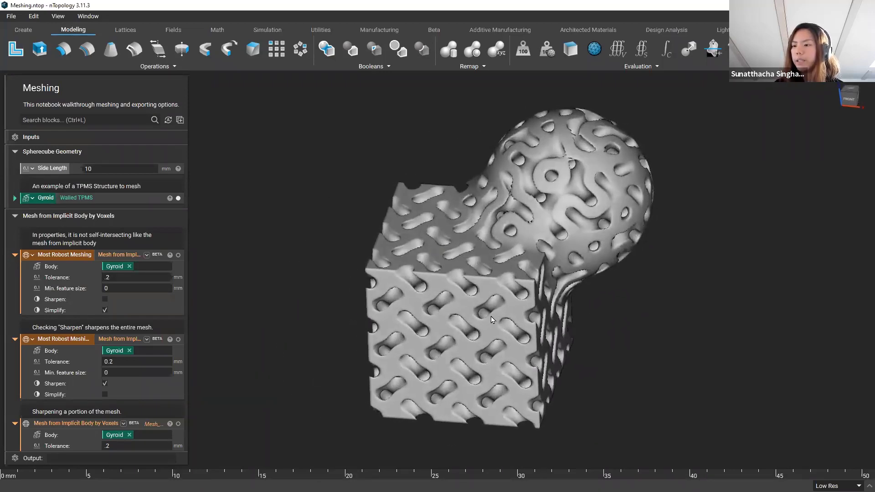
# Step: Collapse the Mesh from Implicit Body by Voxels section and display the Starting Mesh in place of the Gyroid
pyautogui.click(15, 216)
pyautogui.click(156, 251)
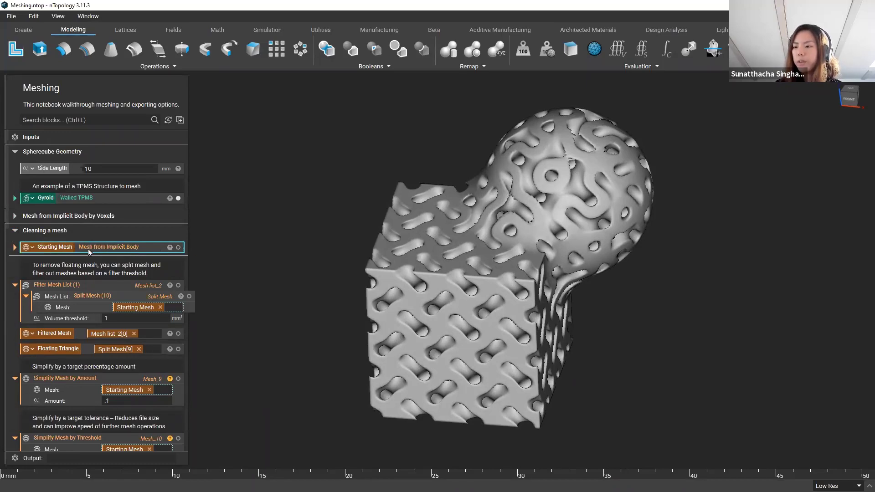
pyautogui.click(178, 248)
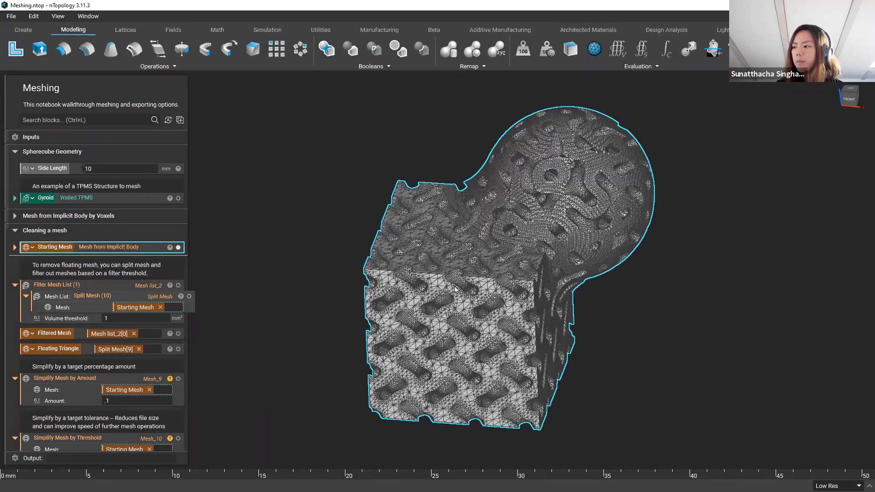
# Step: Examine the Starting Mesh properties, including closed, face count, manifold and self-intersecting
pyautogui.click(169, 248)
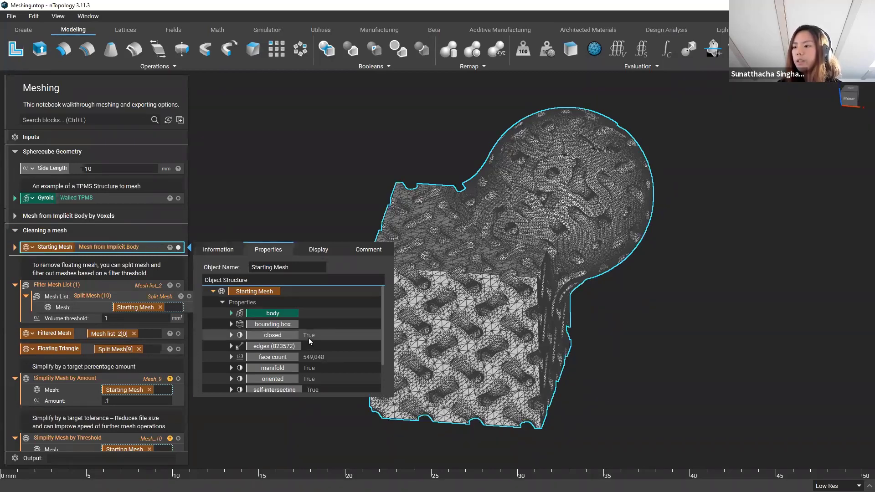
pyautogui.scroll(-1, 288, 339)
pyautogui.scroll(1, 292, 341)
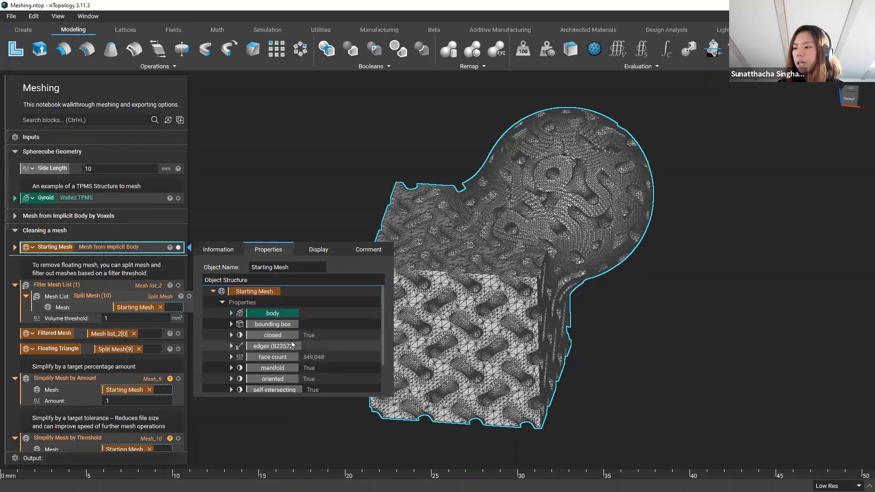
pyautogui.scroll(-1, 340, 339)
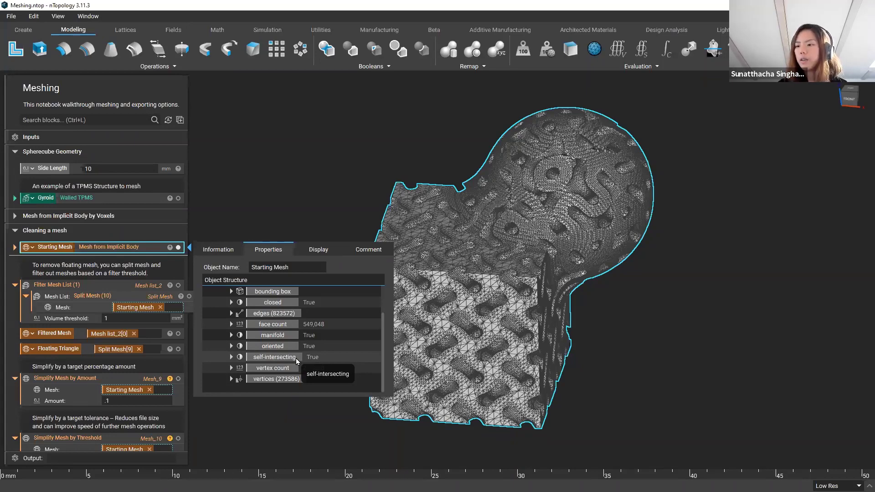
pyautogui.click(282, 198)
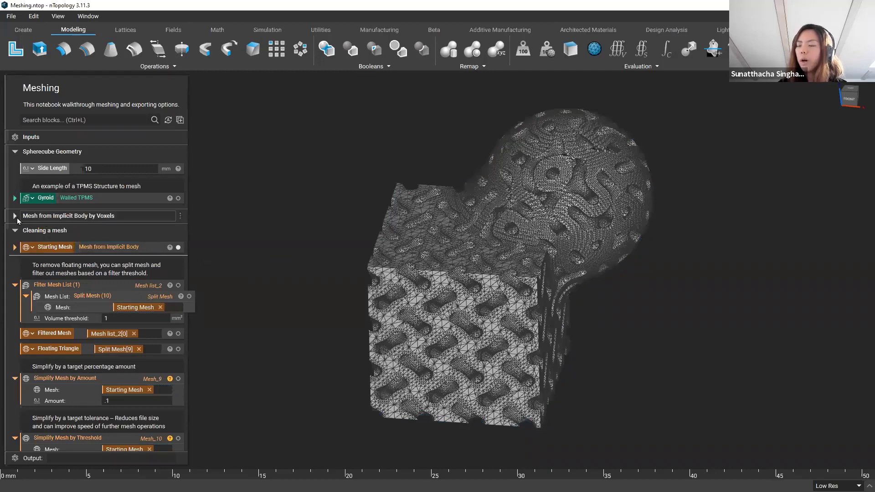
# Step: Expand the Mesh from Implicit Body by Voxels section and compare its meshing blocks with the Starting Mesh block
pyautogui.click(14, 216)
pyautogui.scroll(-8, 130, 339)
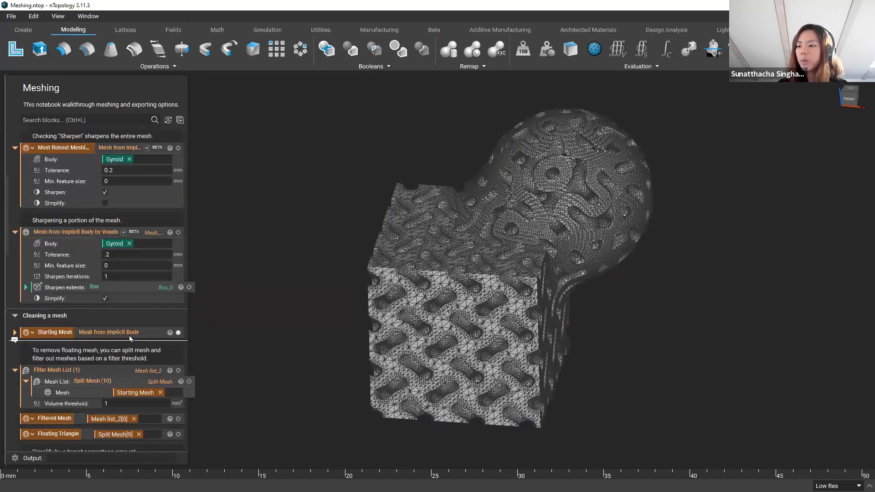
pyautogui.click(170, 334)
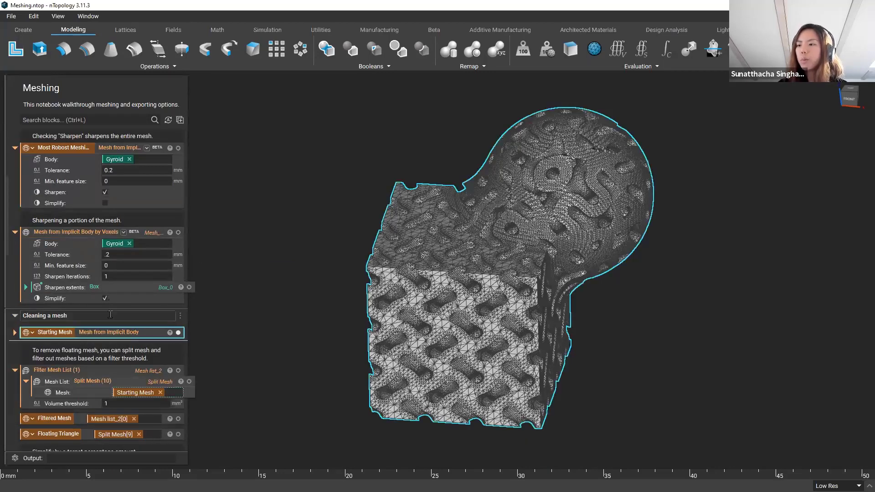
pyautogui.scroll(3, 111, 315)
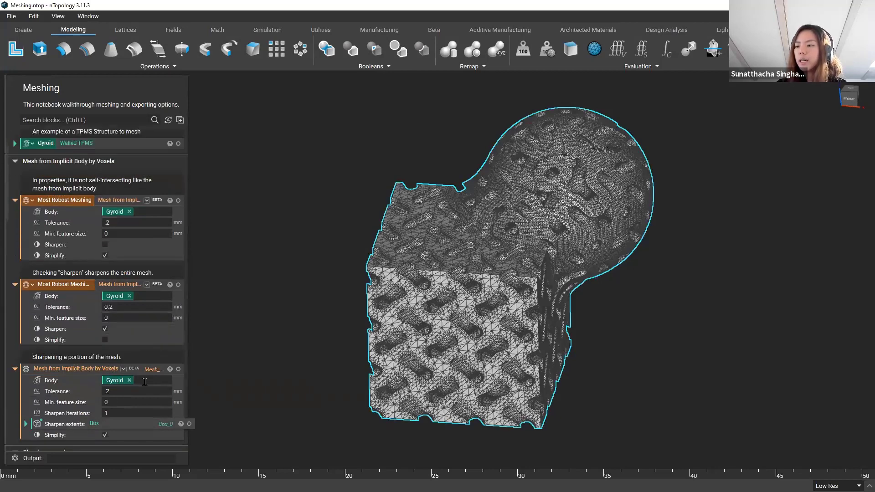
pyautogui.scroll(-1, 141, 385)
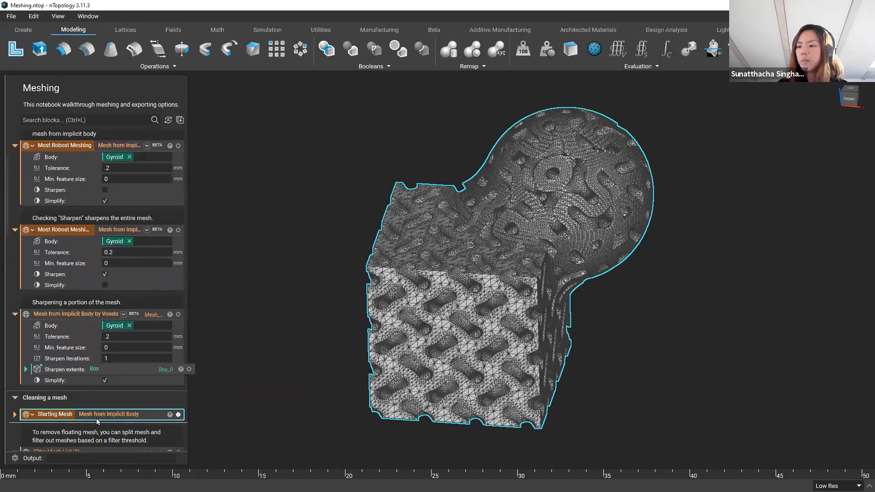
pyautogui.scroll(3, 143, 417)
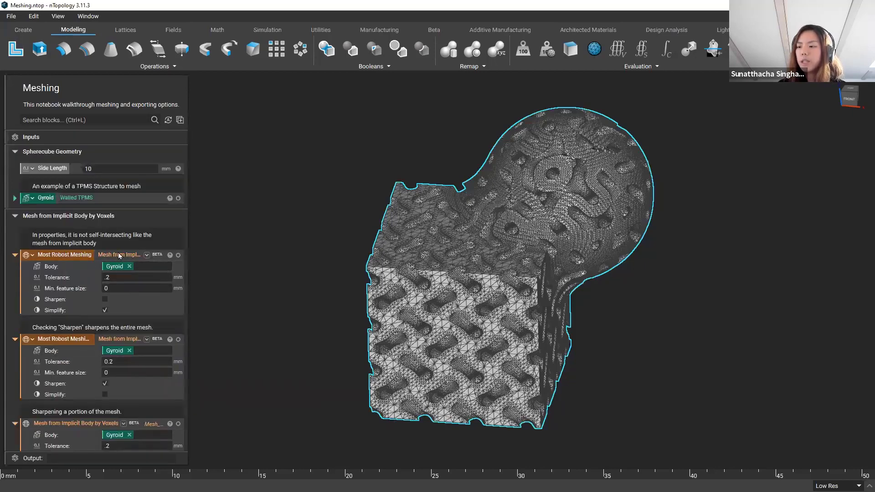
# Step: Read the description of the first Most Robost Meshing block, display its mesh, and open its properties
pyautogui.click(168, 255)
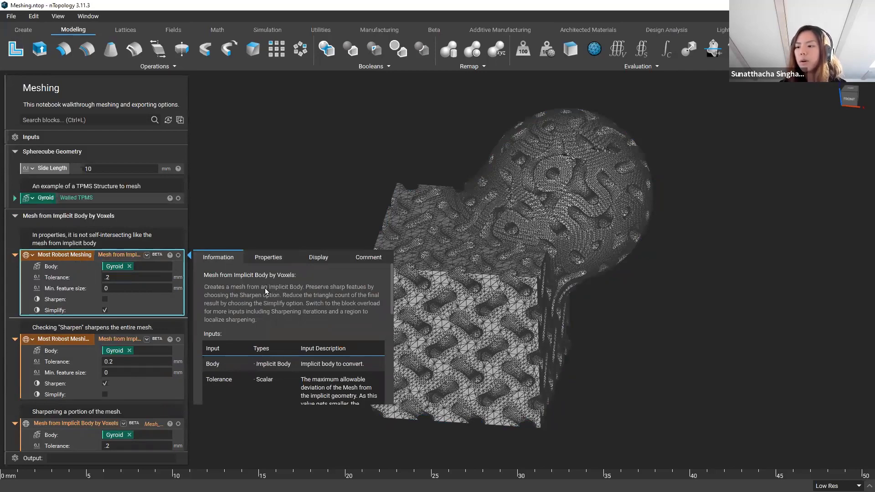
pyautogui.click(104, 309)
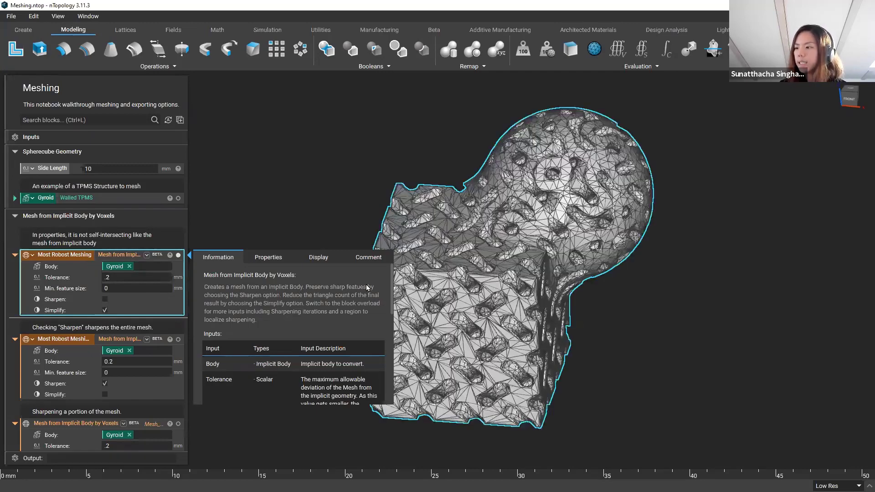
pyautogui.click(160, 254)
pyautogui.click(258, 258)
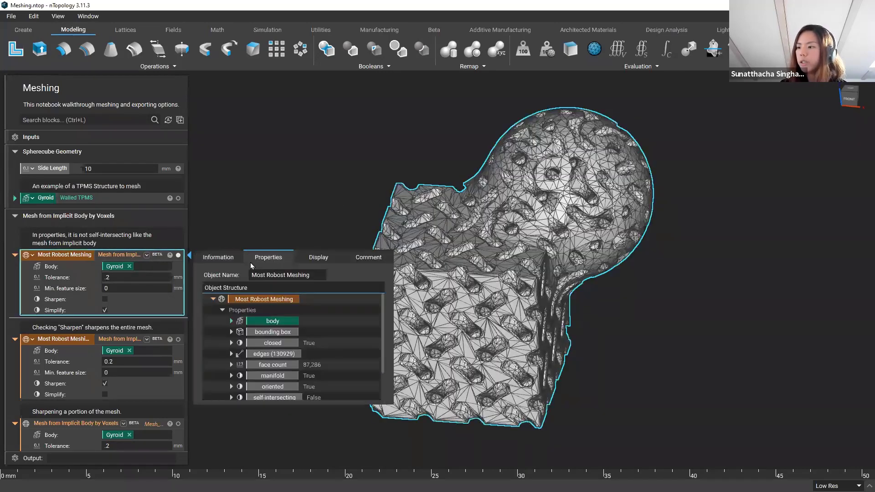
# Step: Read the remaining properties of the first Most Robost Meshing block, including self-intersecting and vertex count, and close them
pyautogui.scroll(-1, 286, 337)
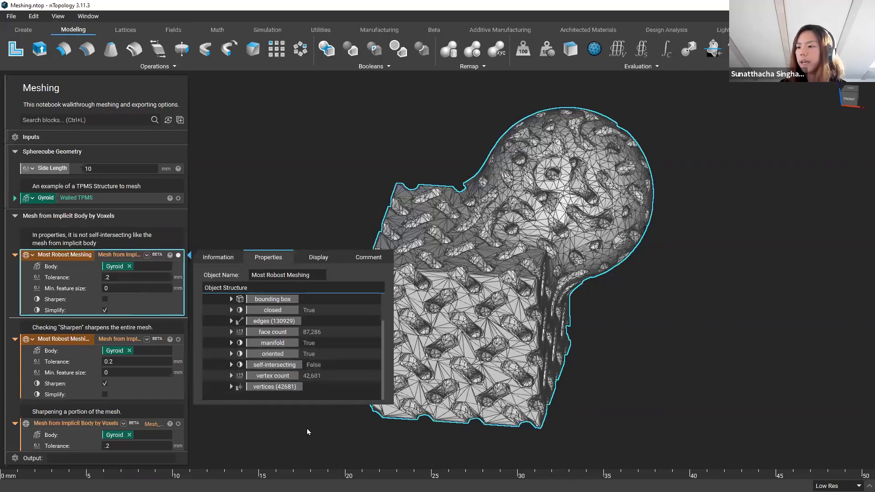
pyautogui.click(259, 428)
pyautogui.scroll(-2, 67, 319)
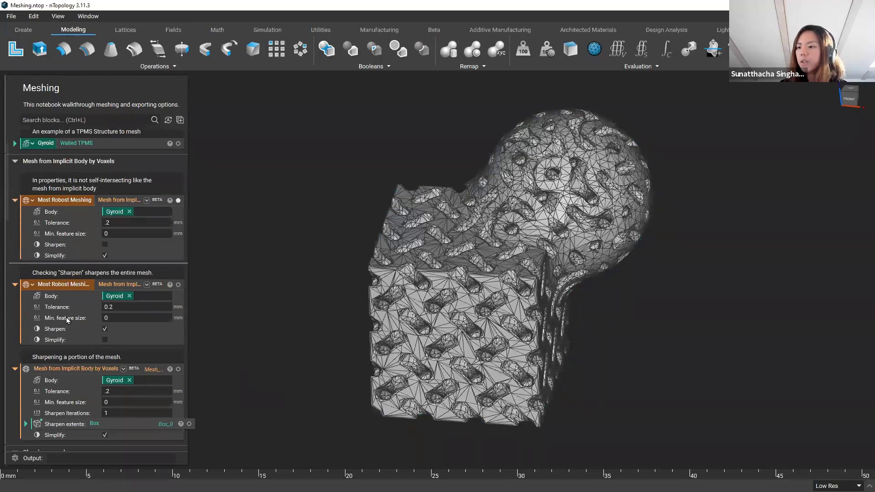
# Step: Select the second Most Robost Meshing block and inspect the cube edges of the displayed unsharpened mesh up close
pyautogui.click(108, 284)
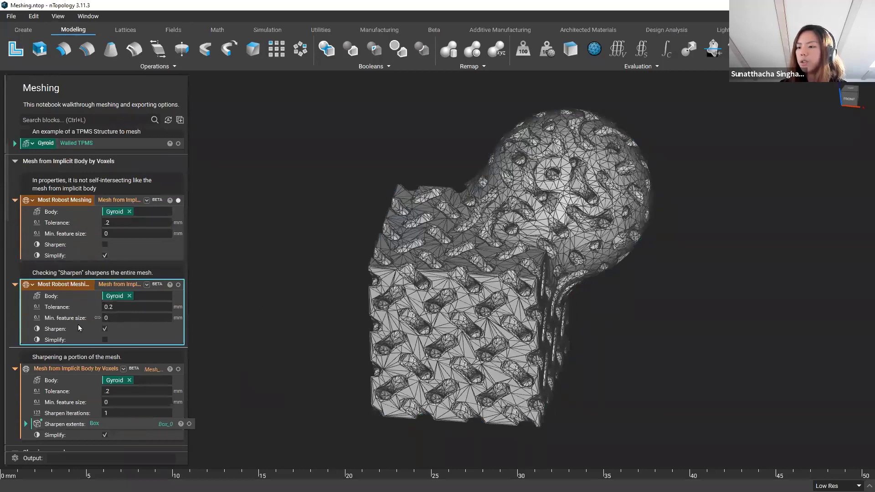
pyautogui.scroll(3, 512, 307)
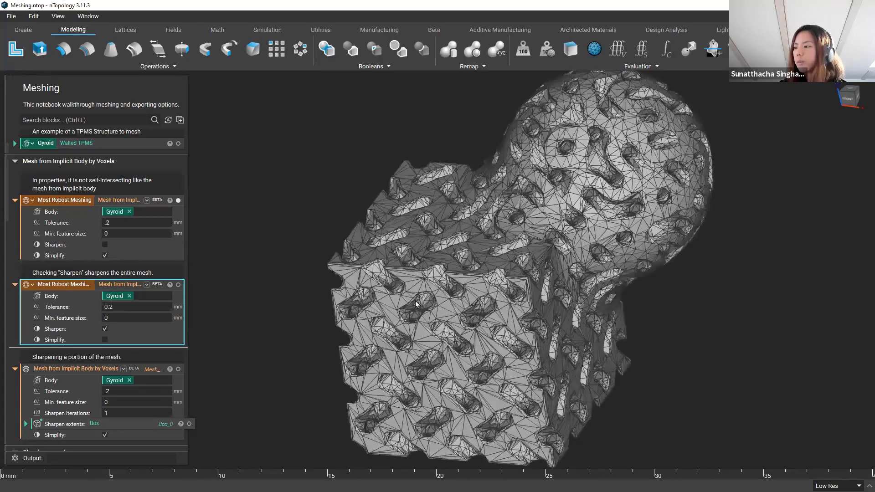
pyautogui.moveTo(415, 302); pyautogui.dragTo(365, 277, button='middle')
pyautogui.scroll(3, 365, 276)
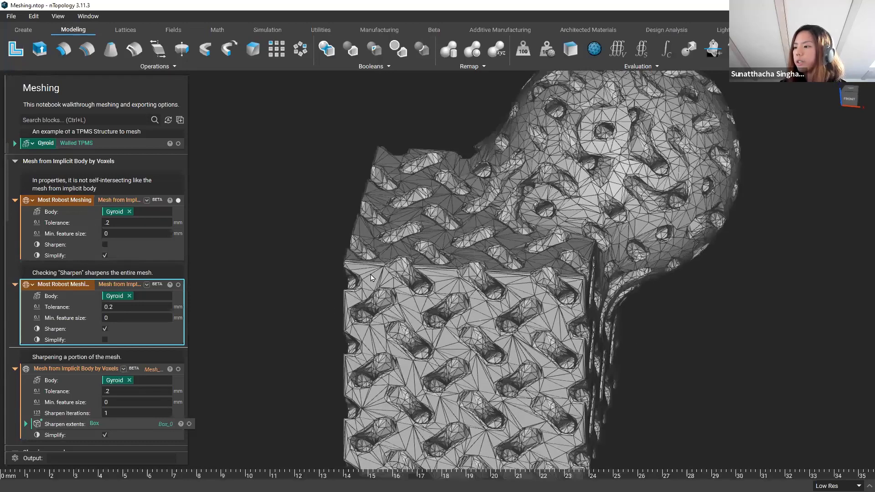
pyautogui.scroll(2, 379, 285)
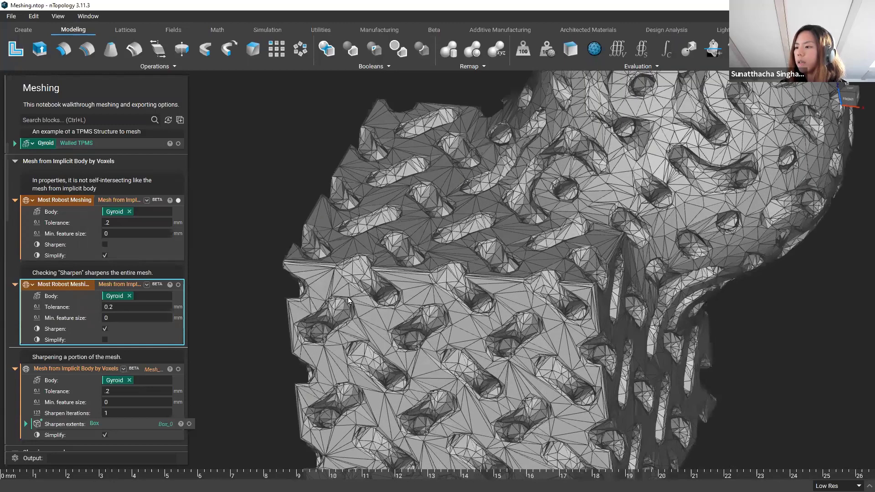
pyautogui.moveTo(348, 300); pyautogui.dragTo(367, 297, button='middle')
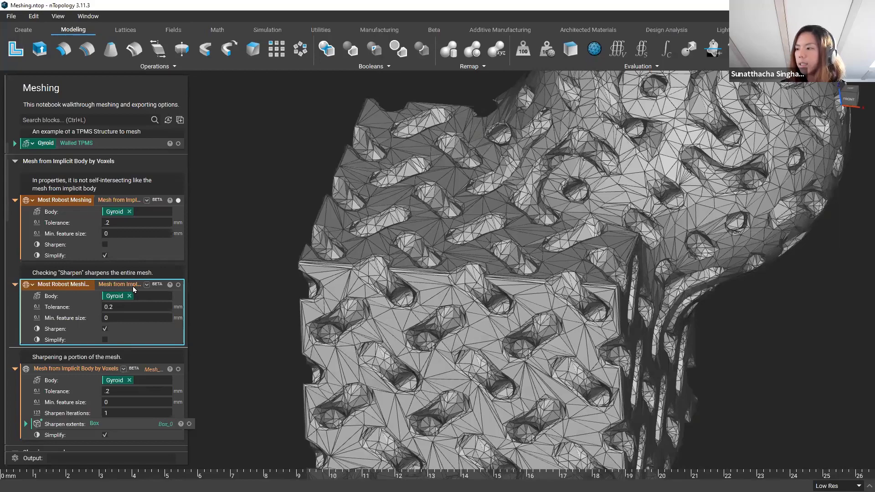
# Step: Display the second Most Robost Meshing block's sharpened mesh and inspect its cube edges
pyautogui.click(179, 284)
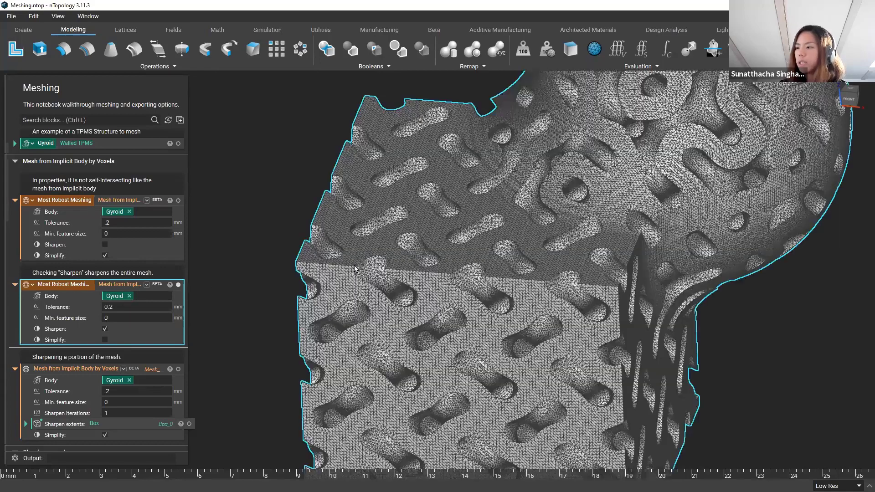
pyautogui.scroll(1, 338, 275)
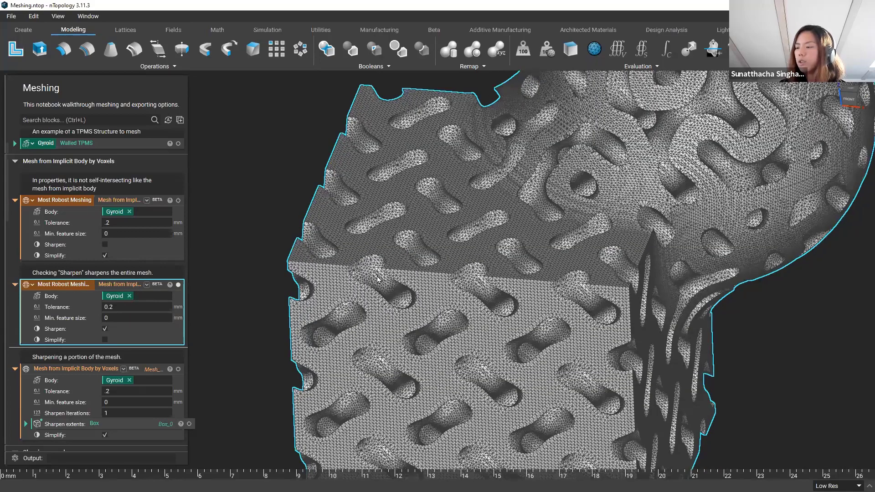
pyautogui.scroll(1, 377, 279)
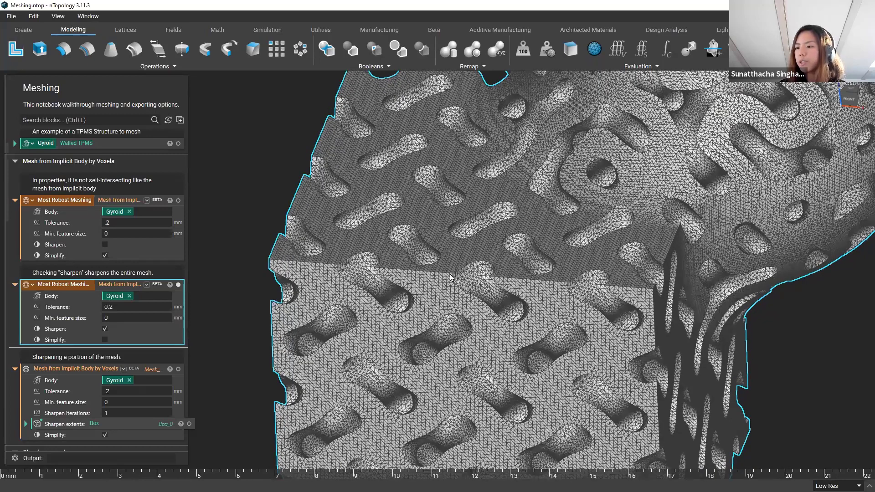
# Step: Compare the input overloads of the three voxel meshing blocks, including the Integer and Implicit Body variant used for partial sharpening
pyautogui.scroll(-3, 127, 351)
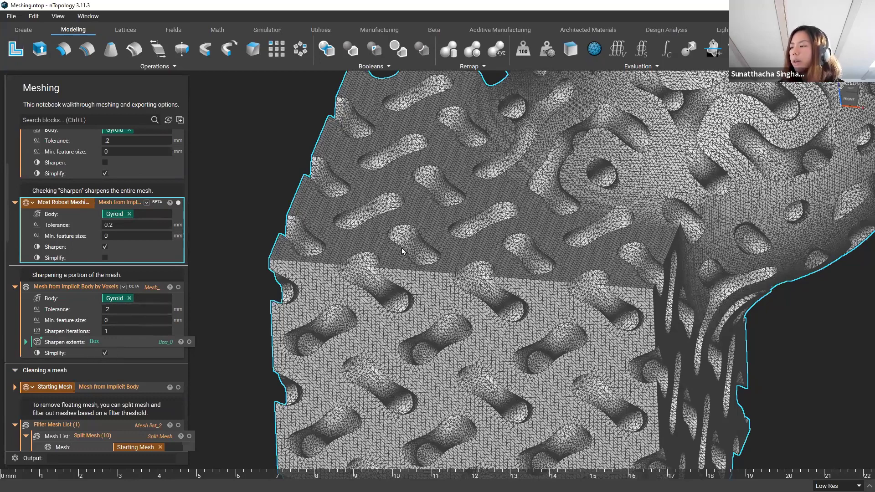
pyautogui.click(147, 287)
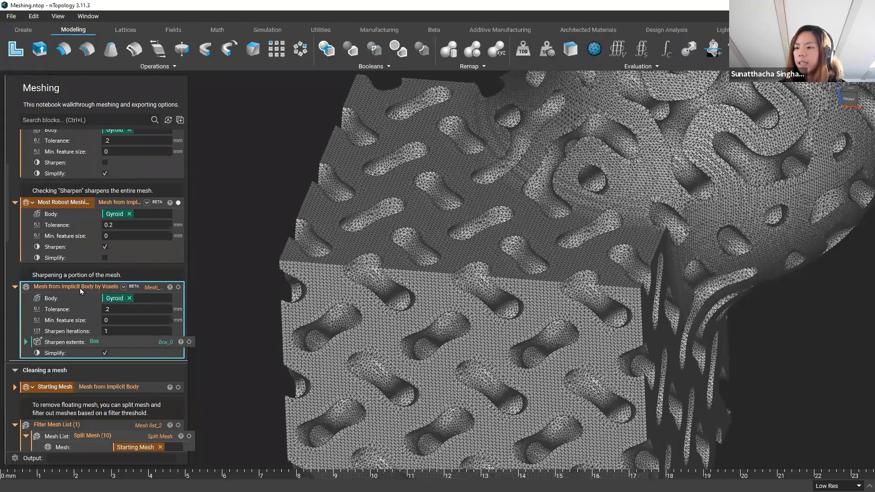
pyautogui.click(124, 287)
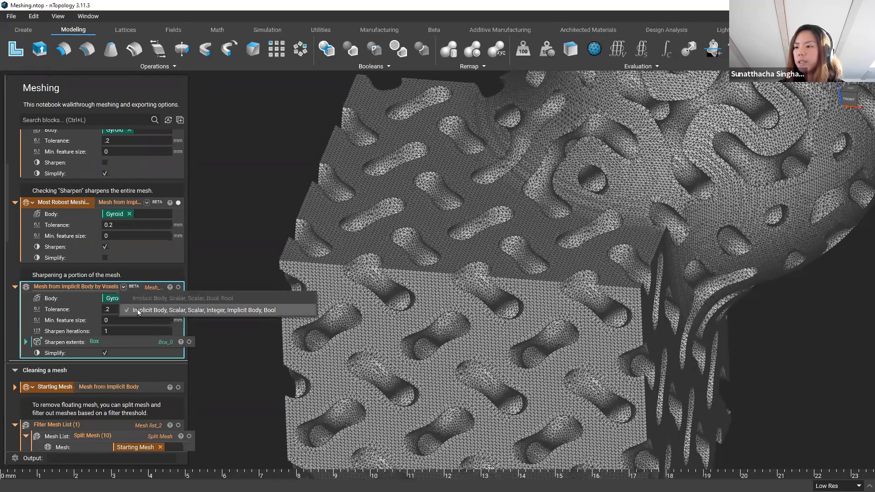
pyautogui.click(163, 177)
pyautogui.scroll(3, 160, 182)
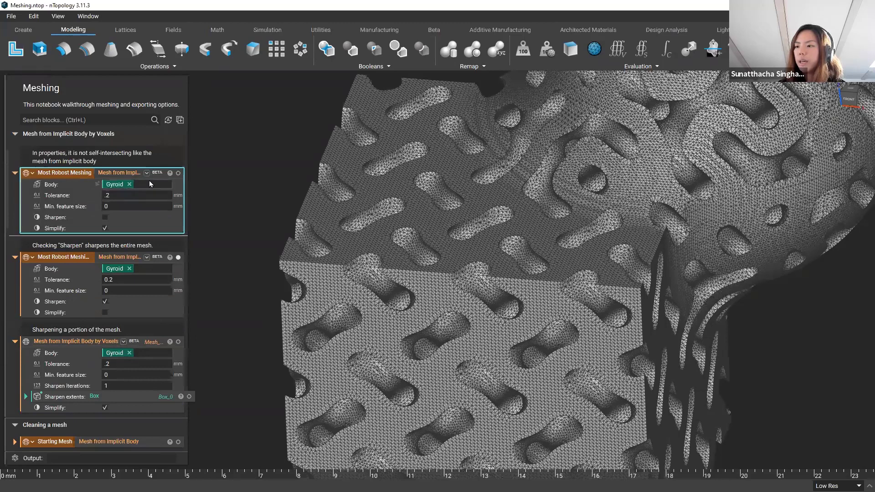
pyautogui.click(147, 174)
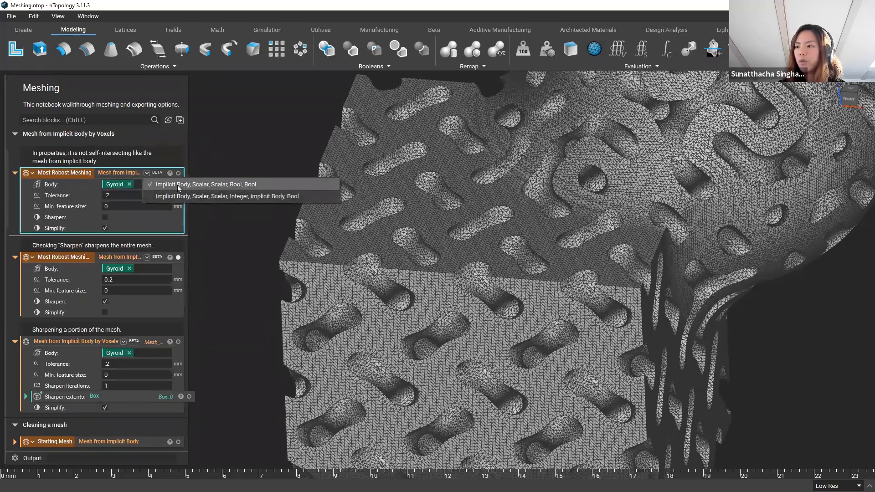
pyautogui.click(147, 257)
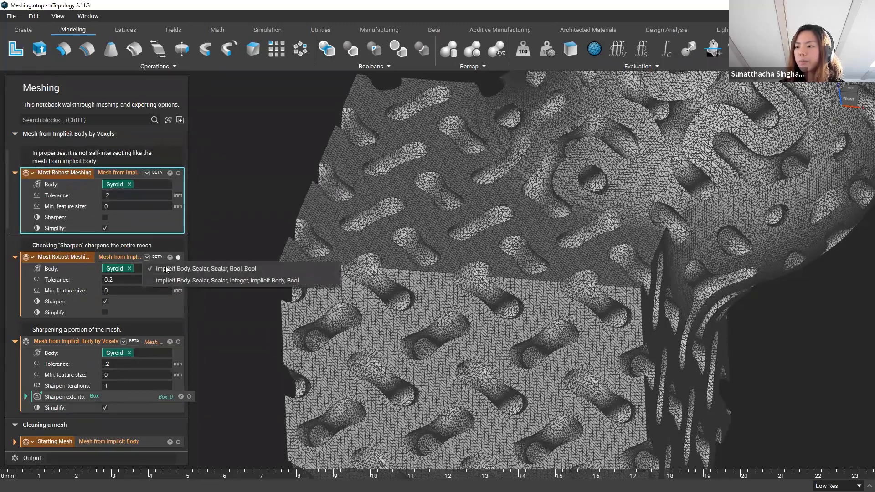
pyautogui.scroll(-3, 168, 314)
pyautogui.click(169, 313)
pyautogui.click(125, 287)
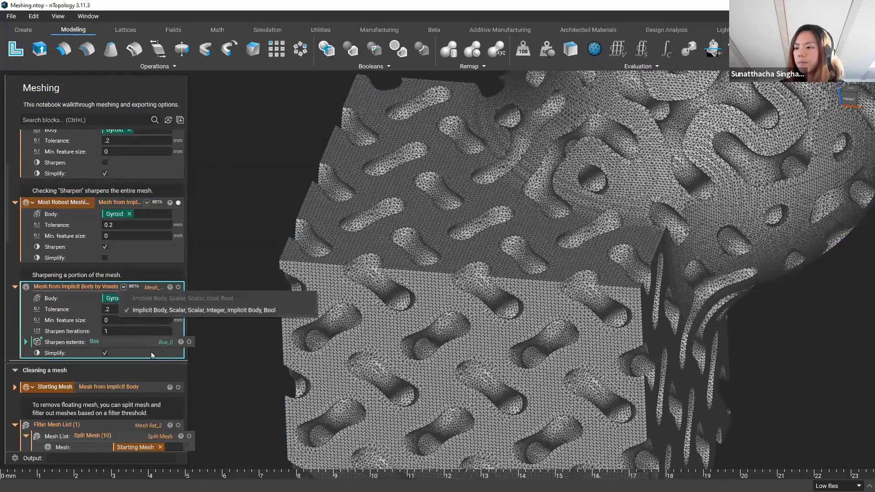
# Step: Expand the Sharpen extents Box of the partial sharpening block and display it over the mesh to examine its coverage
pyautogui.click(55, 345)
pyautogui.click(26, 342)
pyautogui.scroll(-1, 81, 343)
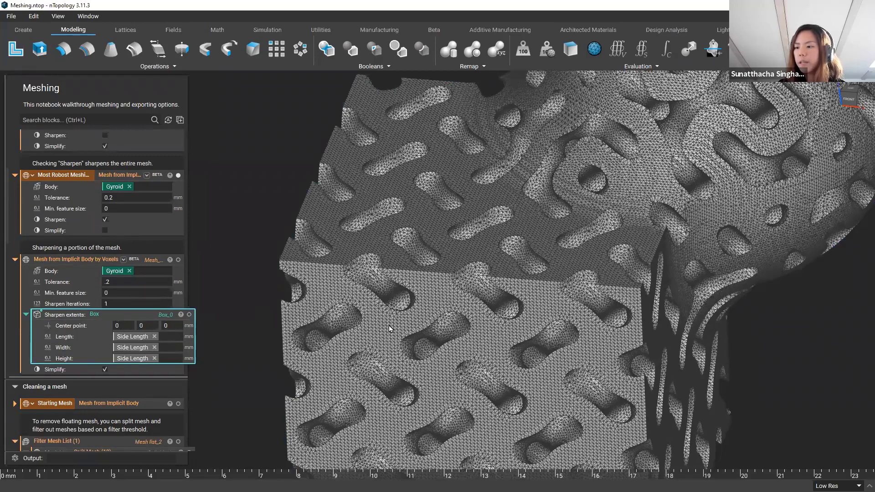
pyautogui.scroll(-1, 389, 326)
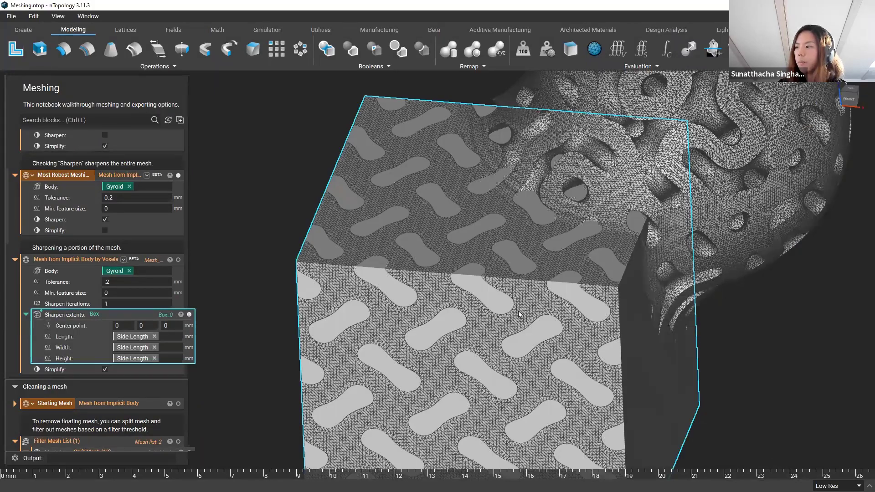
pyautogui.scroll(-3, 519, 319)
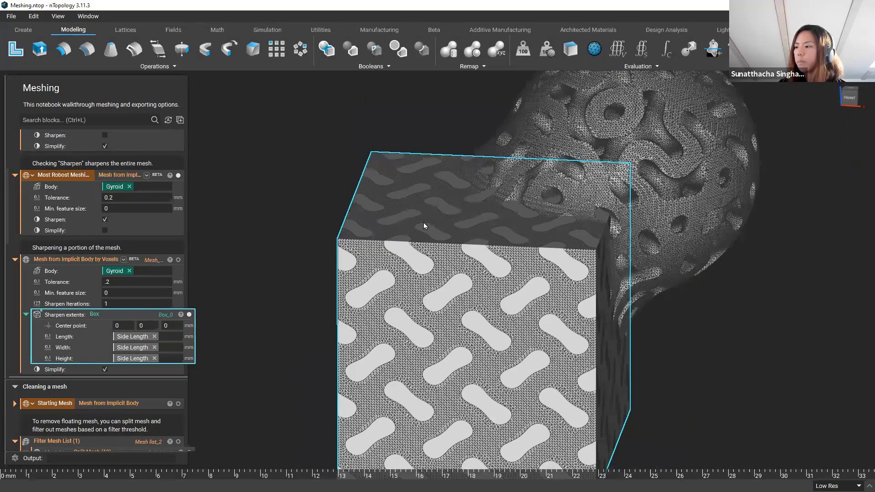
pyautogui.moveTo(449, 367); pyautogui.dragTo(455, 361, button='right')
pyautogui.scroll(-3, 472, 359)
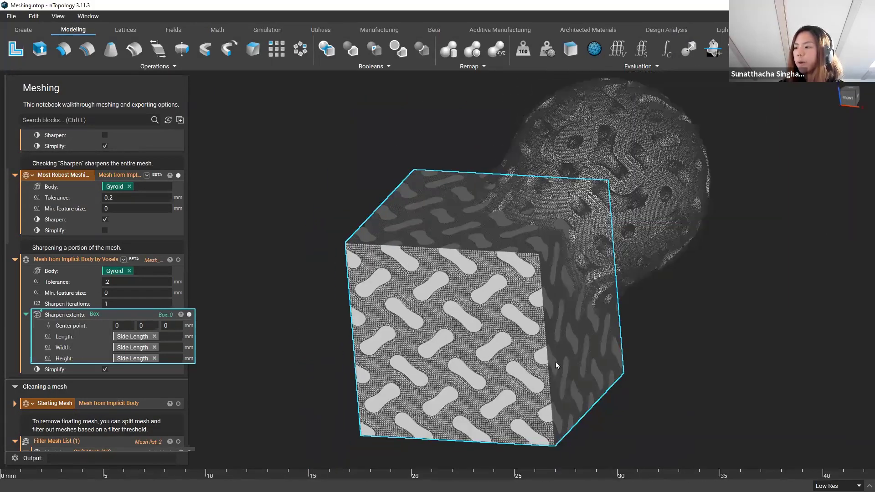
pyautogui.moveTo(556, 365); pyautogui.dragTo(566, 365, button='right')
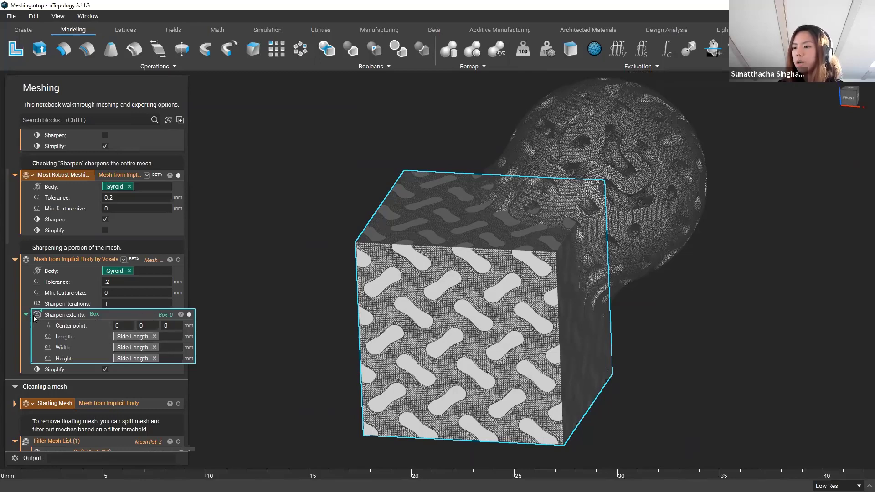
# Step: Display the partially sharpened mesh, collapse its Sharpen extents Box, and compare the cube with the sphere portion
pyautogui.click(141, 262)
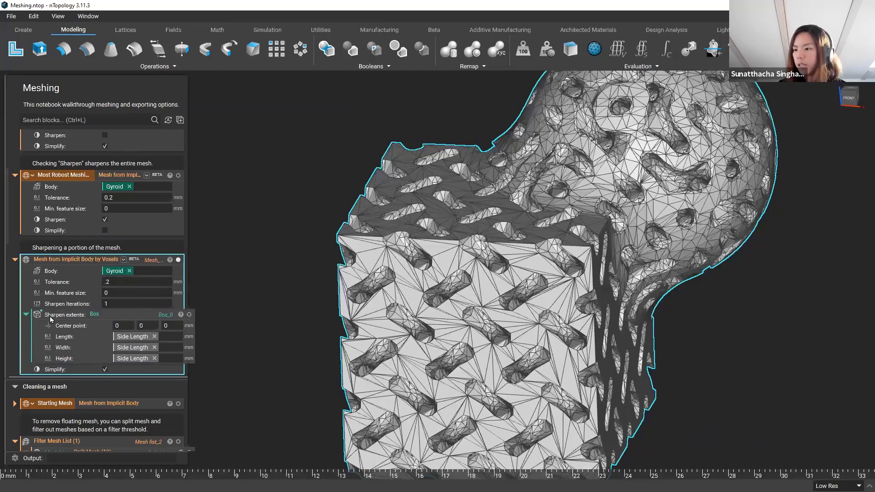
pyautogui.click(26, 315)
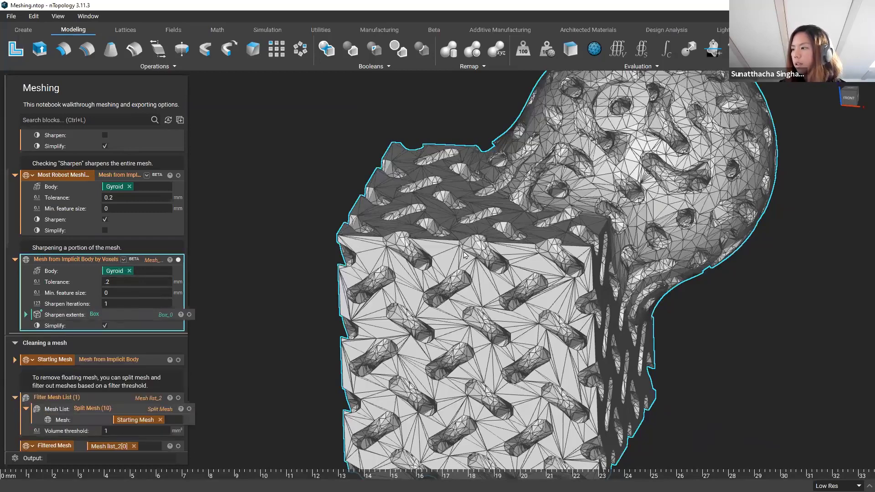
pyautogui.scroll(3, 598, 234)
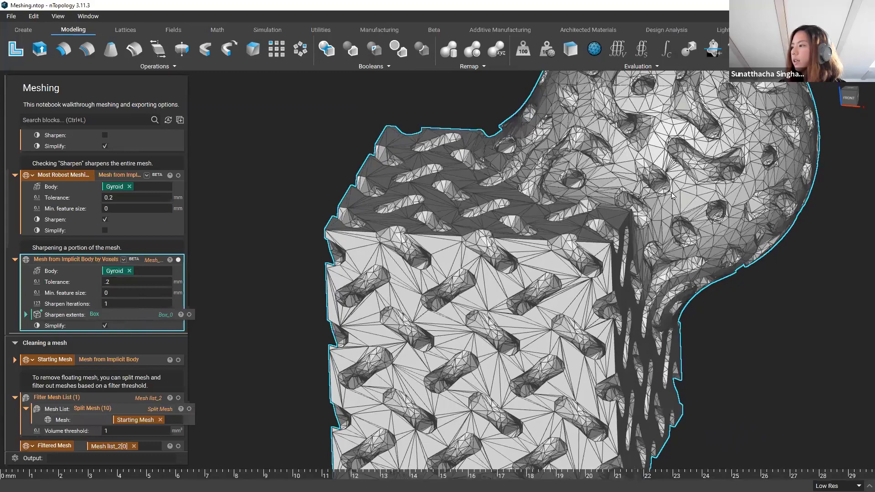
pyautogui.moveTo(634, 199); pyautogui.dragTo(482, 271, button='right')
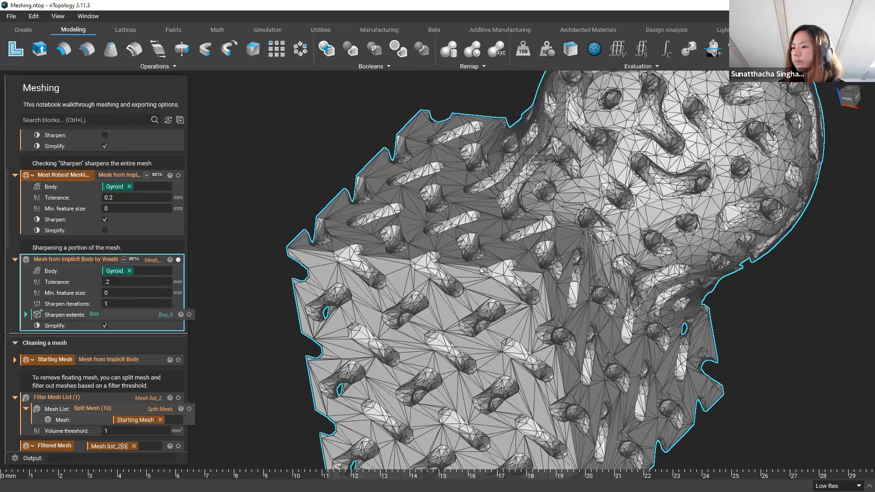
pyautogui.scroll(-5, 106, 236)
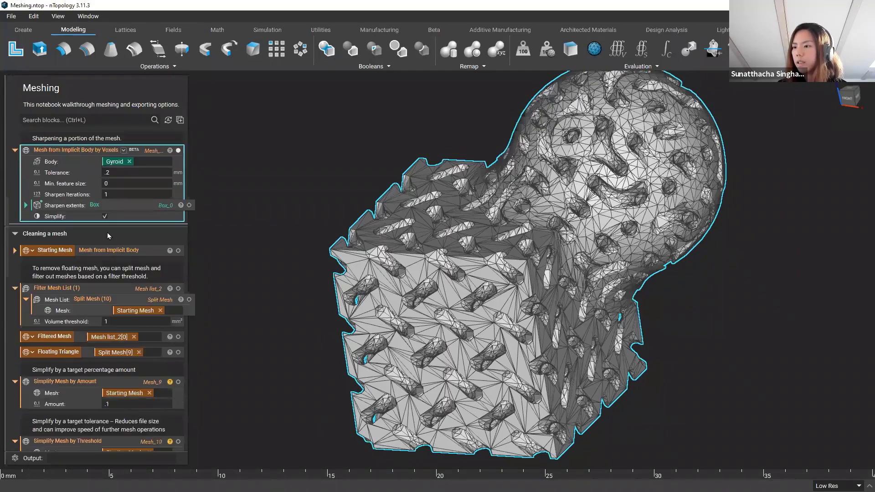
# Step: Collapse the Mesh from Implicit Body by Voxels section and display the Starting Mesh under Cleaning a mesh
pyautogui.scroll(-5, 98, 223)
pyautogui.scroll(10, 82, 208)
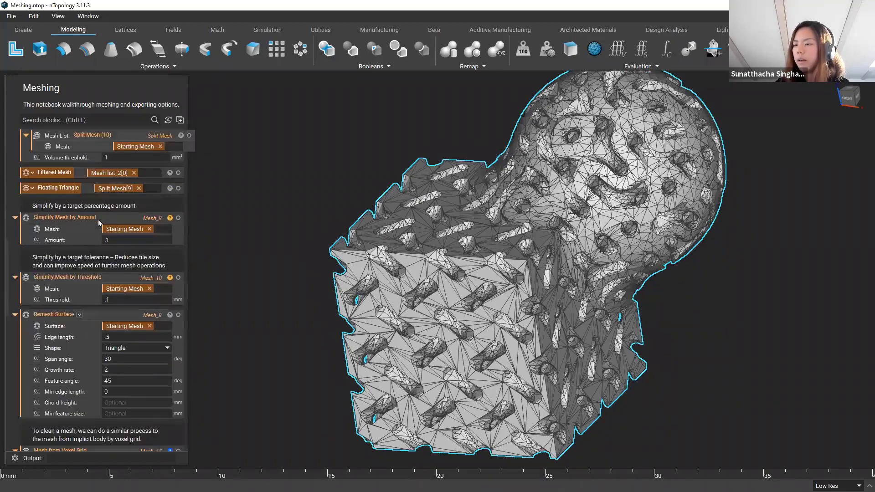
pyautogui.scroll(5, 82, 208)
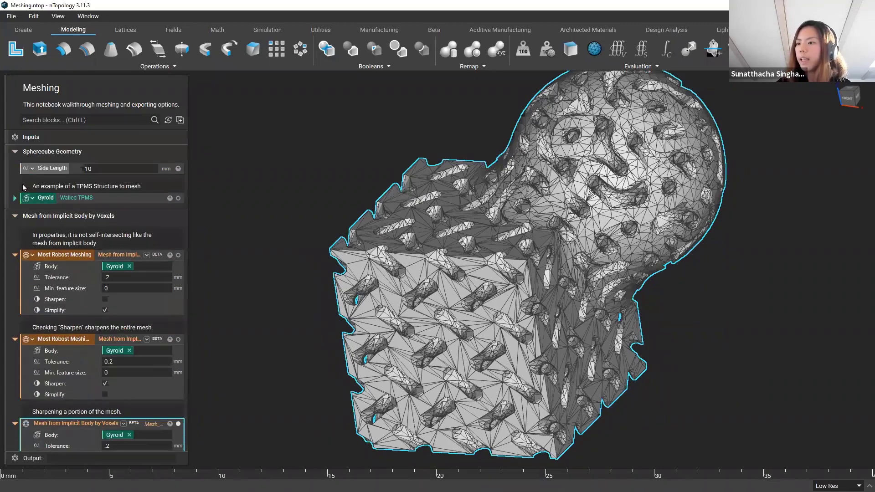
pyautogui.click(15, 216)
pyautogui.scroll(-2, 123, 206)
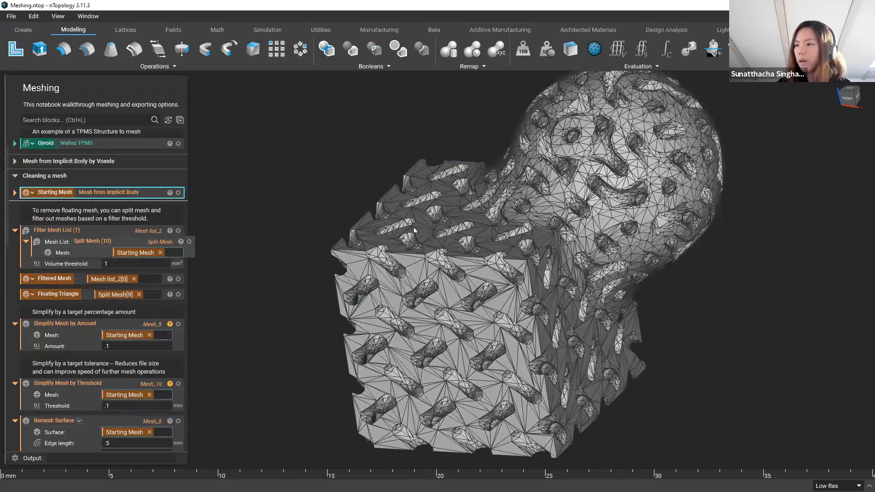
pyautogui.press('i')
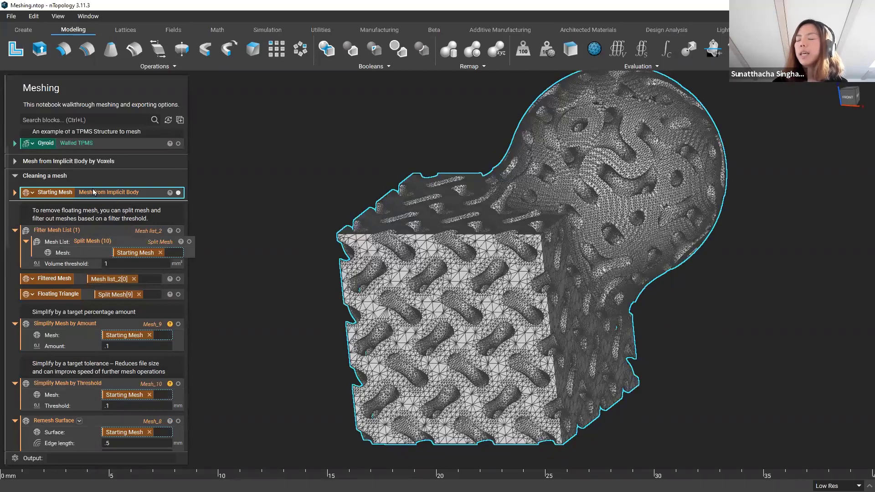
# Step: Select the Split Mesh block inside Filter Mesh List and open its properties to examine the individual split meshes
pyautogui.click(105, 230)
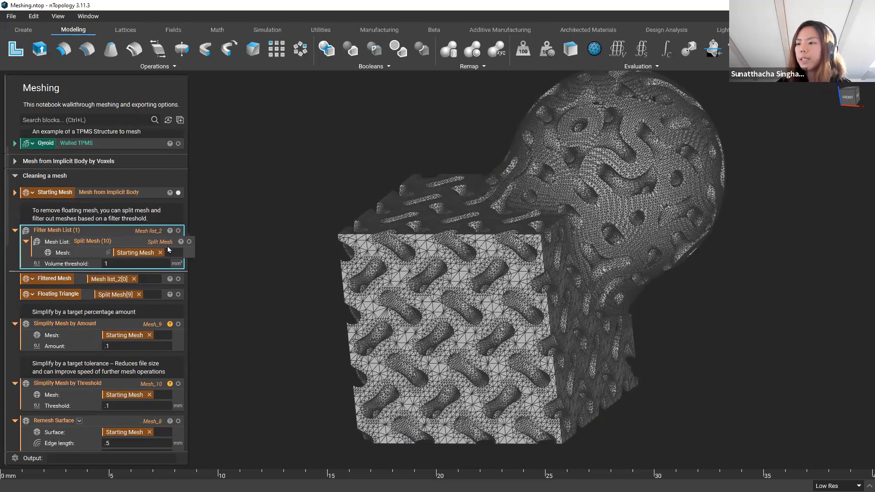
pyautogui.click(186, 242)
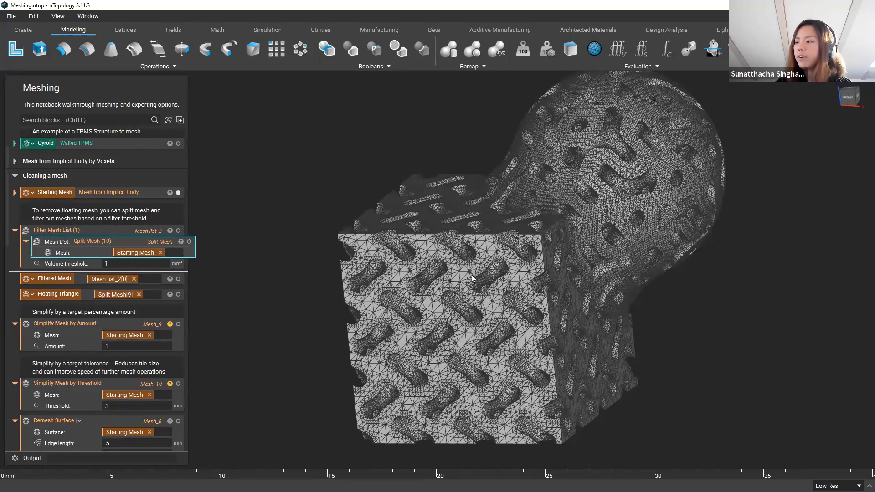
pyautogui.scroll(-3, 472, 275)
pyautogui.moveTo(405, 271); pyautogui.dragTo(440, 287, button='right')
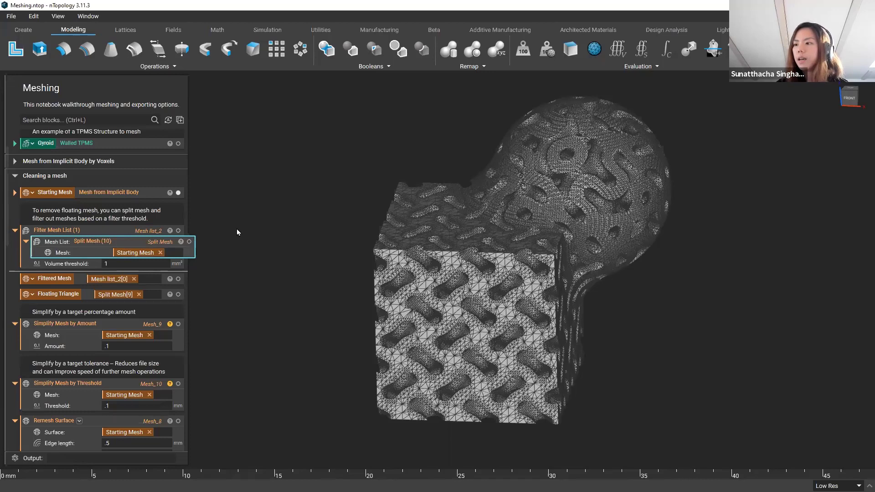
pyautogui.click(181, 241)
pyautogui.click(279, 244)
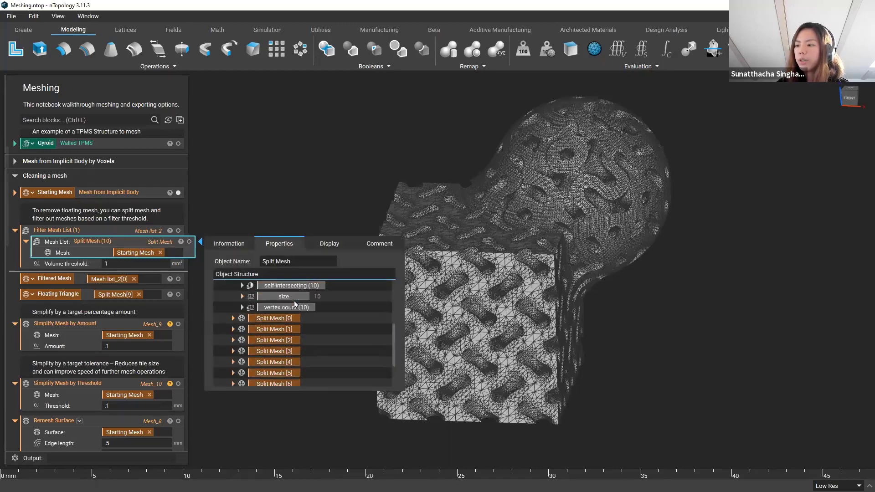
# Step: Look through the individual split meshes from index 0 to 9 in the Split Mesh properties and close them
pyautogui.scroll(-1, 287, 319)
pyautogui.scroll(3, 294, 321)
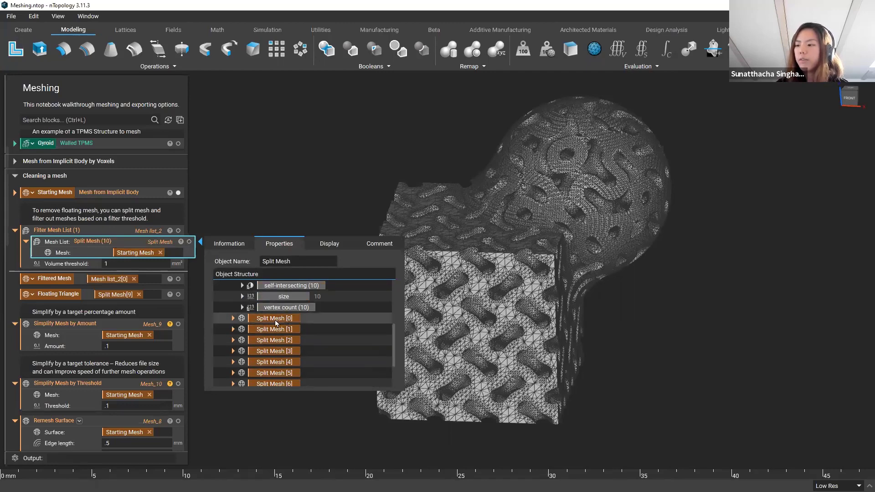
pyautogui.scroll(-4, 274, 347)
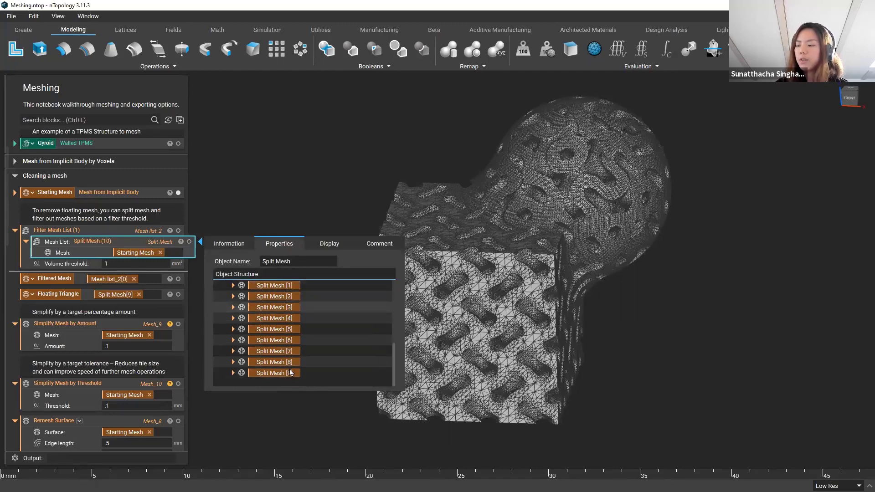
pyautogui.scroll(6, 286, 379)
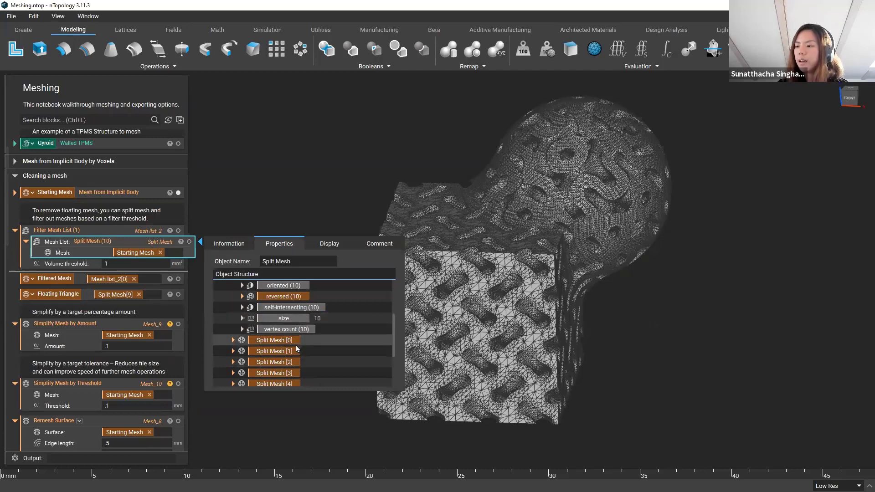
pyautogui.moveTo(287, 340)
pyautogui.mouseDown()
pyautogui.moveTo(245, 340)
pyautogui.moveTo(294, 345)
pyautogui.mouseUp()
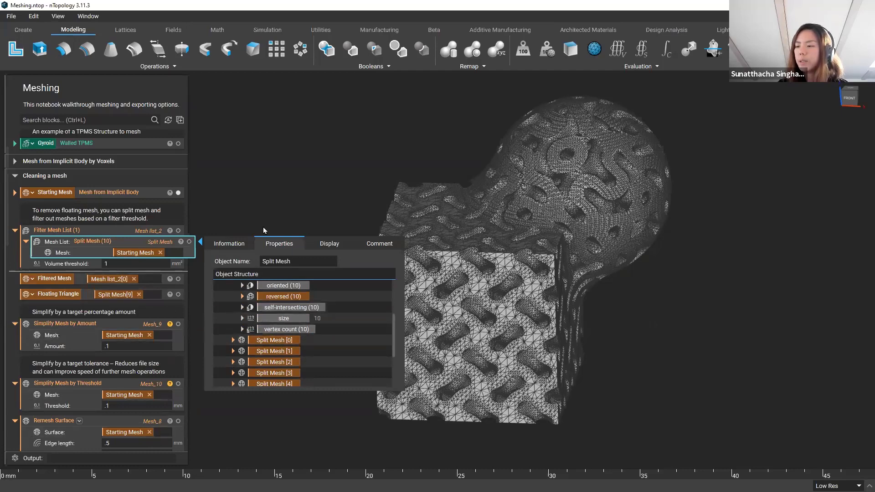
pyautogui.click(207, 225)
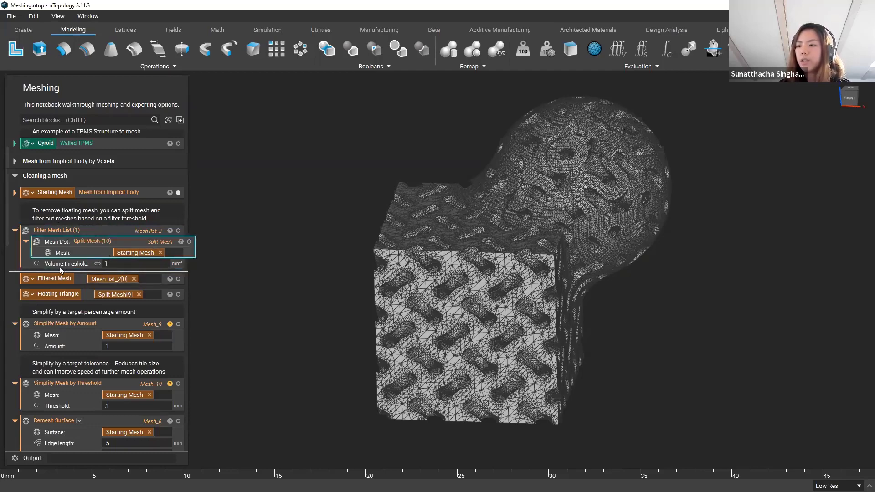
# Step: Open the properties of the Filter Mesh List block and examine which mesh it keeps
pyautogui.click(169, 231)
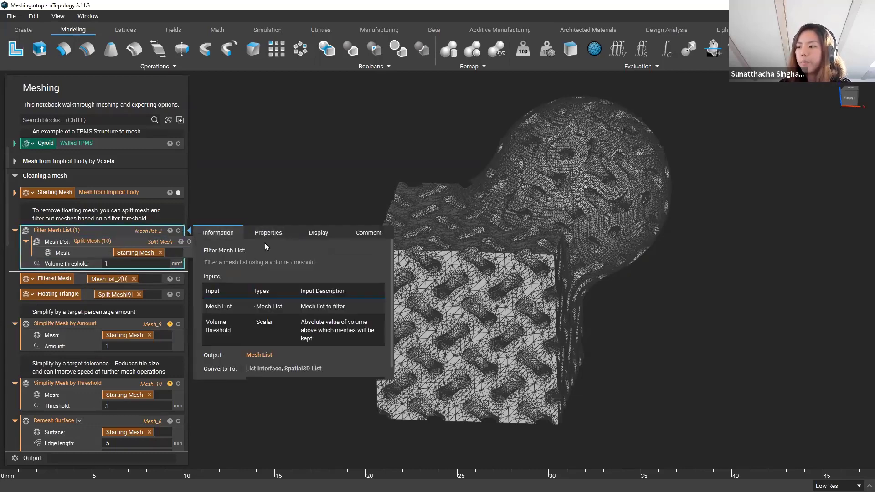
pyautogui.click(250, 233)
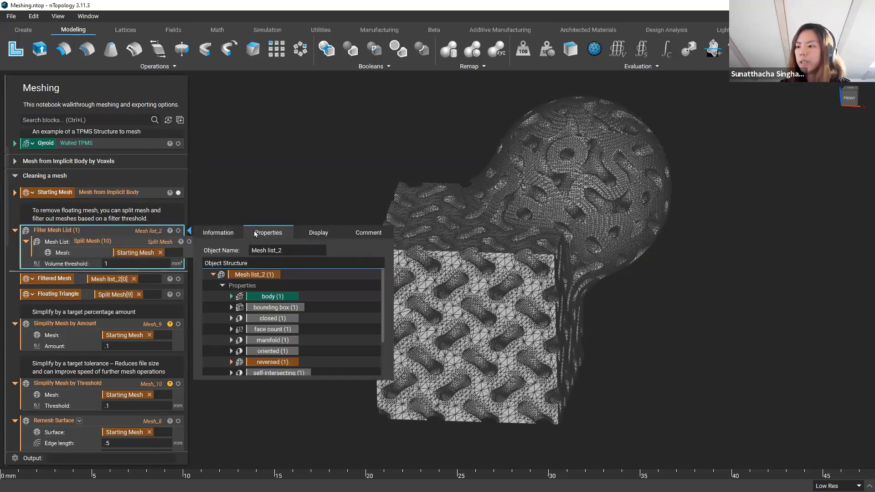
pyautogui.scroll(-4, 269, 346)
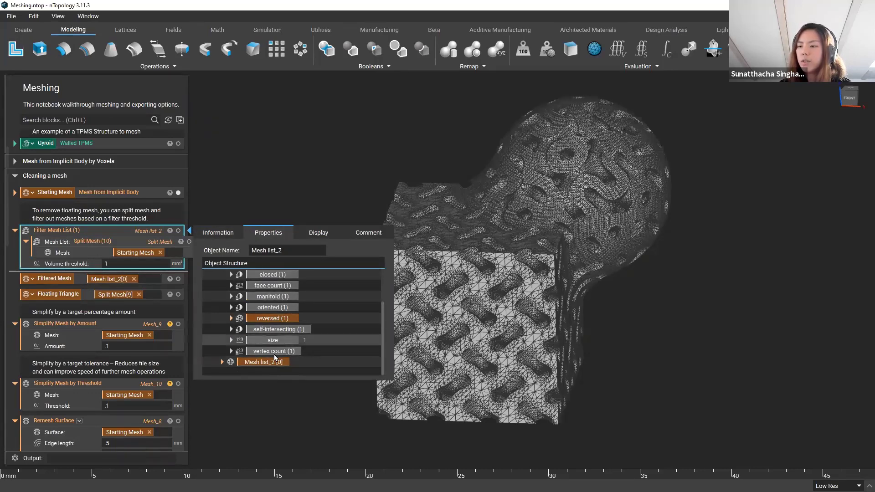
# Step: Review the Filter Mesh List volume threshold and display the Filtered Mesh variable in the viewport
pyautogui.click(57, 284)
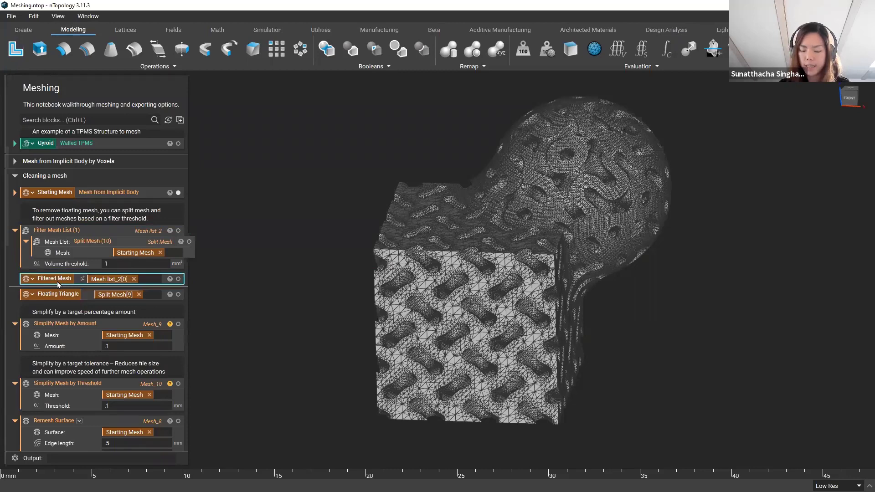
pyautogui.click(73, 265)
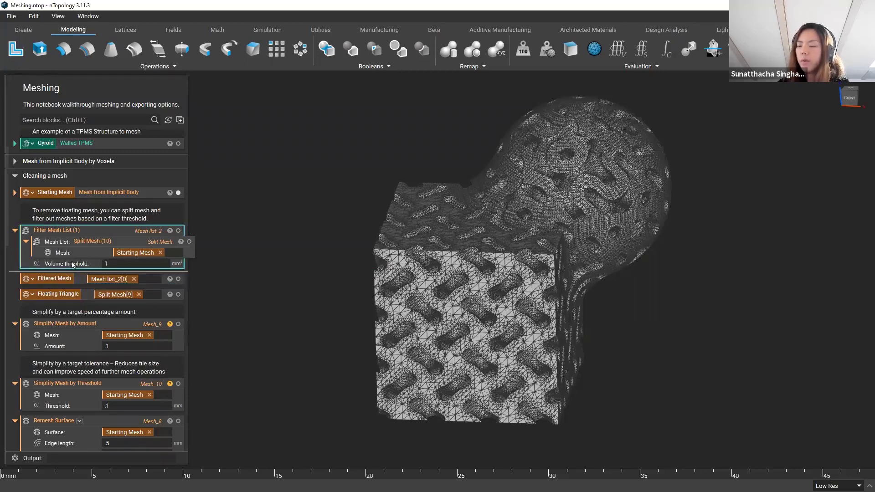
pyautogui.click(63, 282)
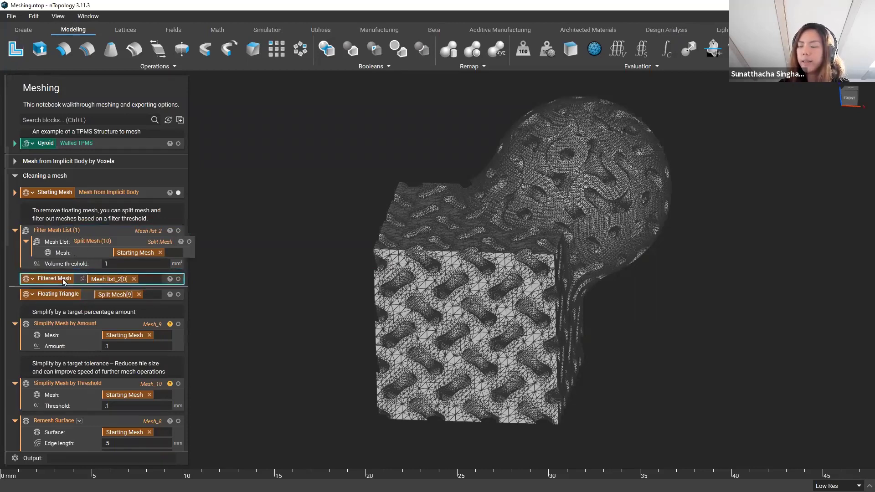
pyautogui.click(178, 279)
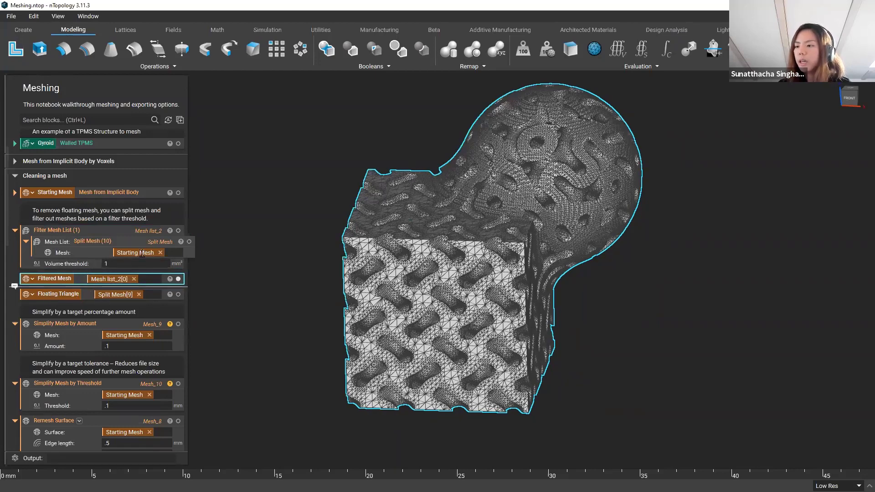
# Step: Find index 9 in the Split Mesh properties, display the Floating Triangle mesh to inspect its shape, and hide it again
pyautogui.click(181, 244)
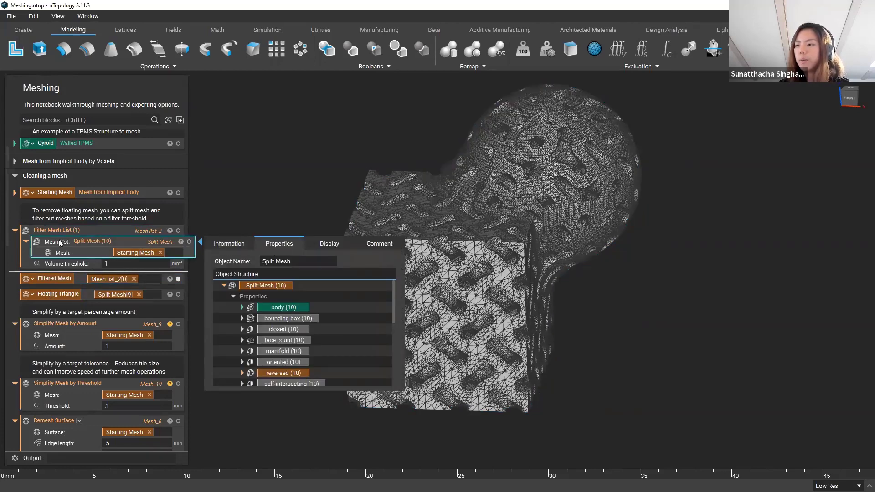
pyautogui.scroll(-5, 297, 351)
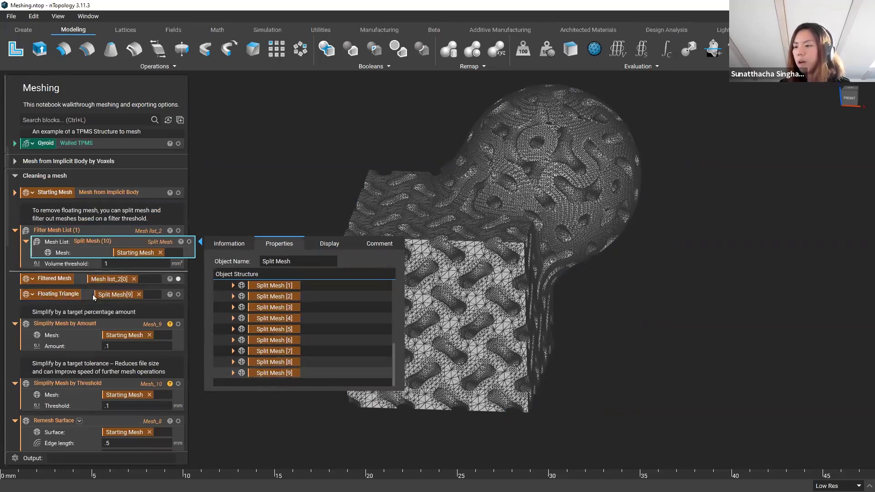
pyautogui.click(63, 295)
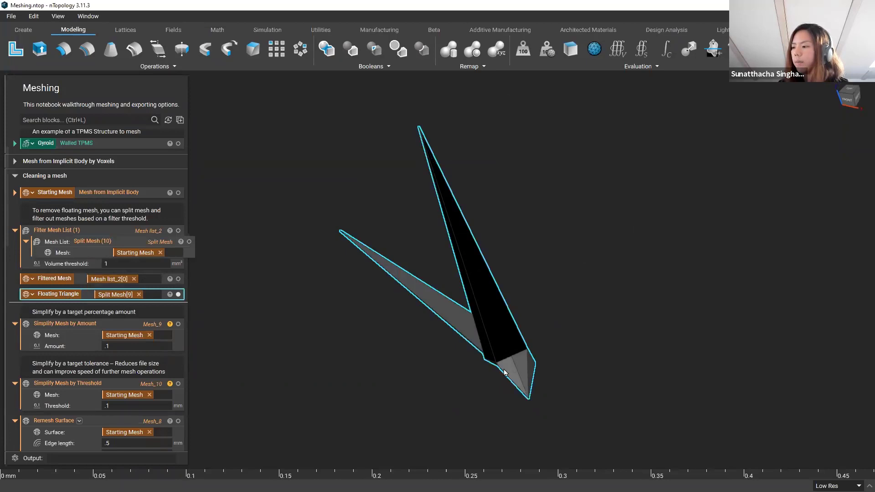
pyautogui.moveTo(504, 370); pyautogui.dragTo(410, 328, button='right')
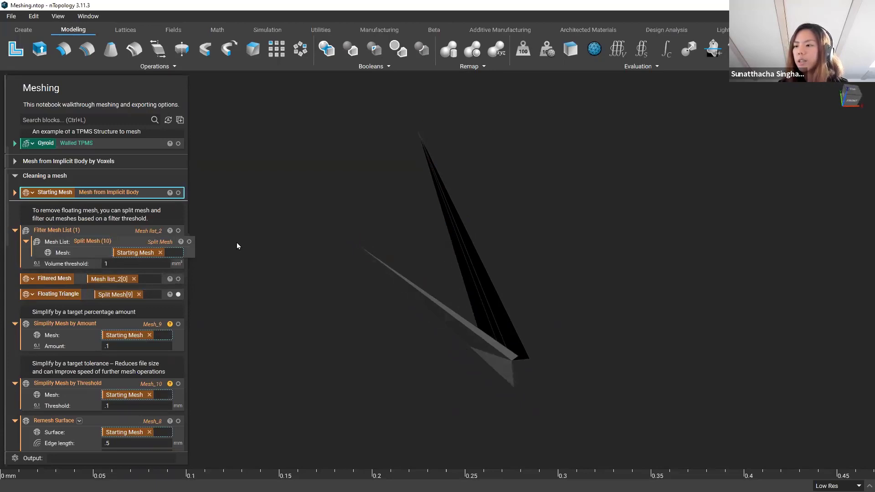
pyautogui.click(178, 294)
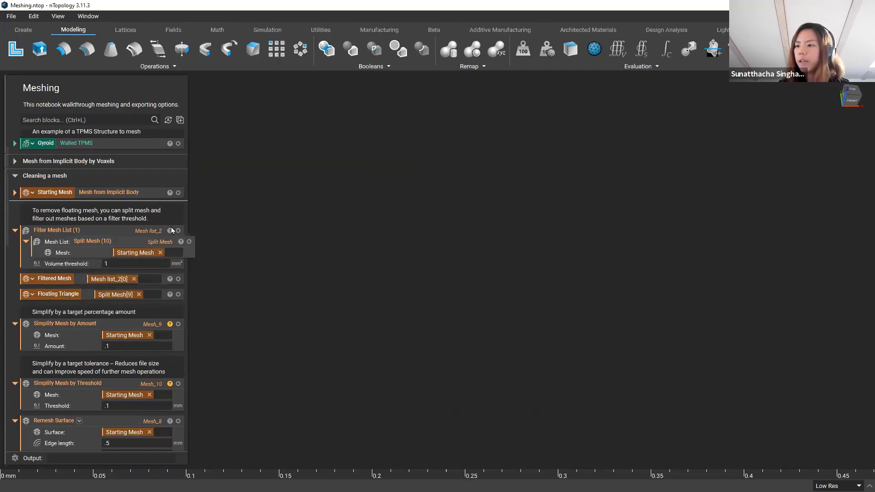
# Step: Review the Simplify Mesh by Amount and Simplify Mesh by Threshold blocks and their input values
pyautogui.scroll(-1, 169, 234)
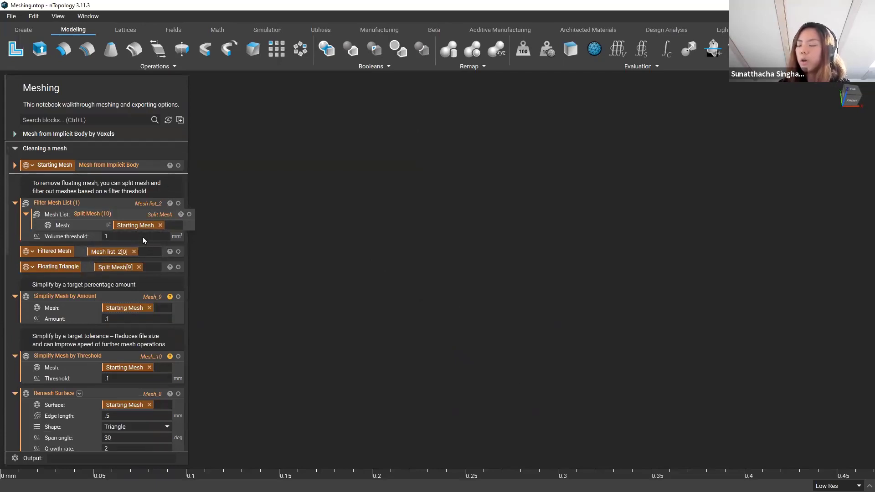
pyautogui.scroll(-1, 124, 294)
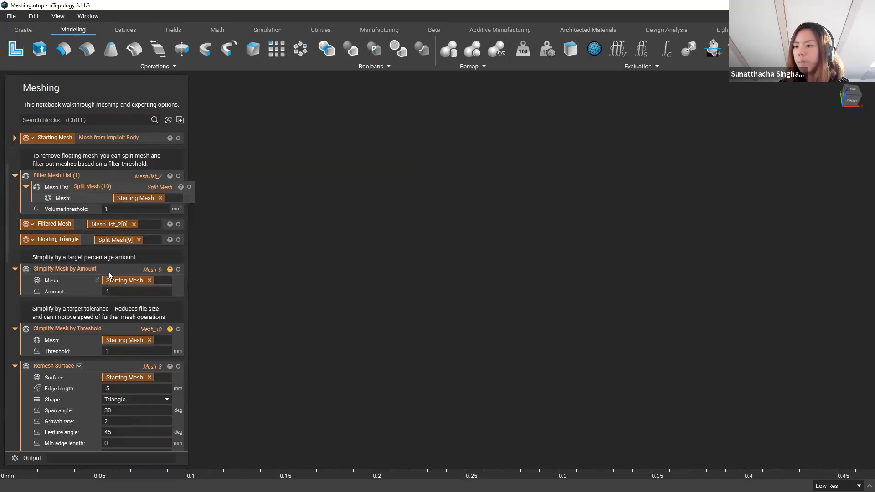
pyautogui.click(65, 270)
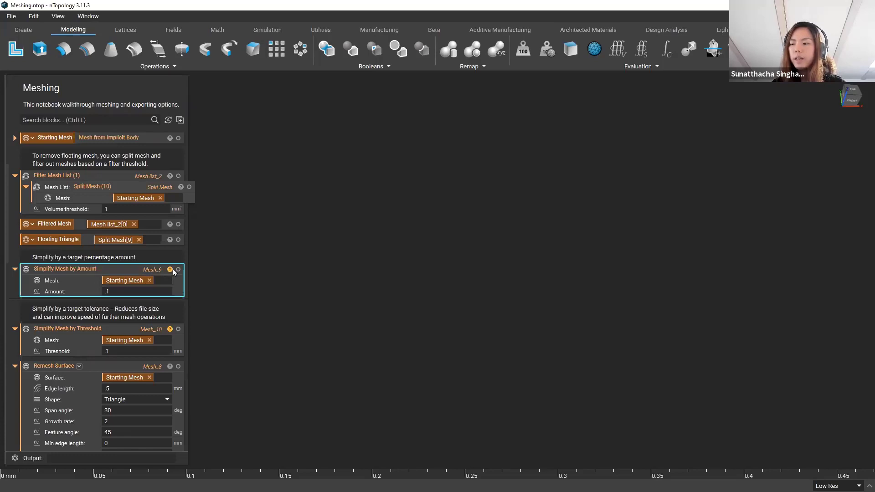
pyautogui.scroll(-3, 134, 304)
pyautogui.click(62, 281)
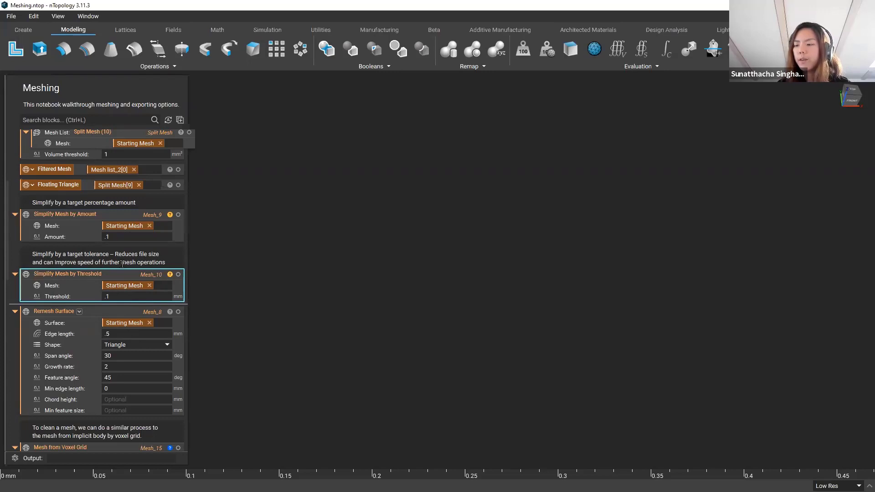
# Step: Display the Remesh Surface result and examine its triangles on the cube and sphere portions
pyautogui.scroll(-2, 130, 277)
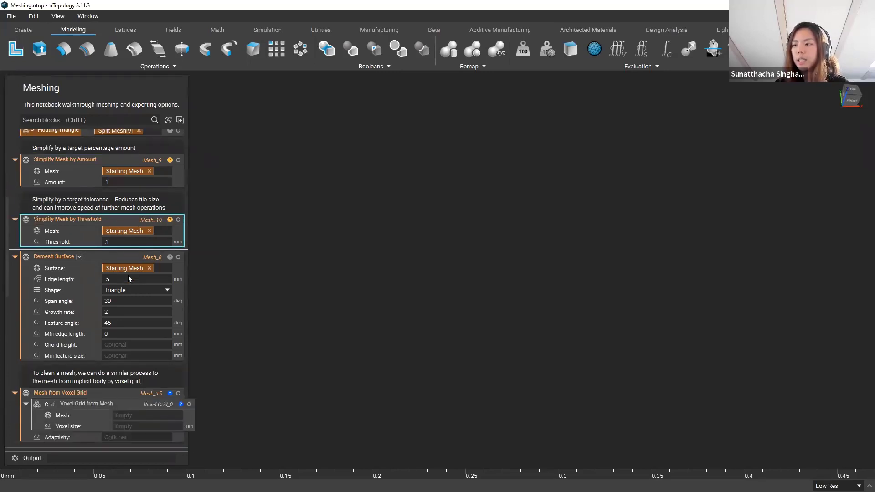
pyautogui.click(105, 259)
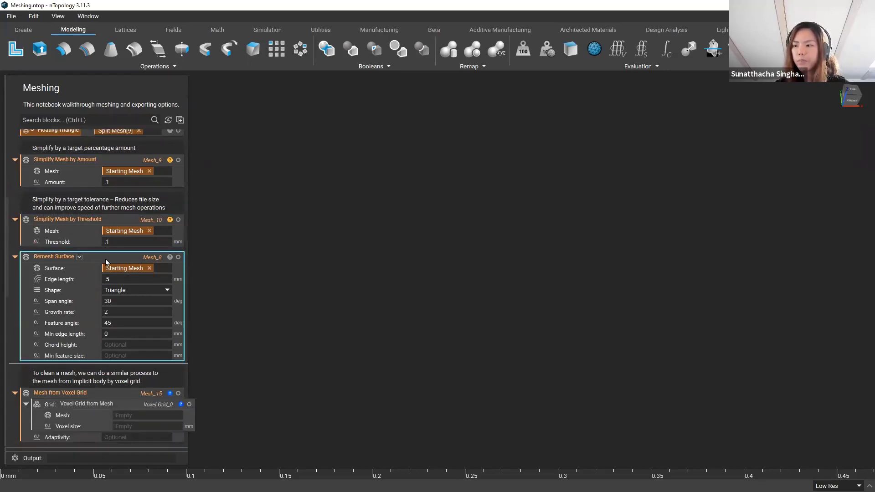
pyautogui.press('v')
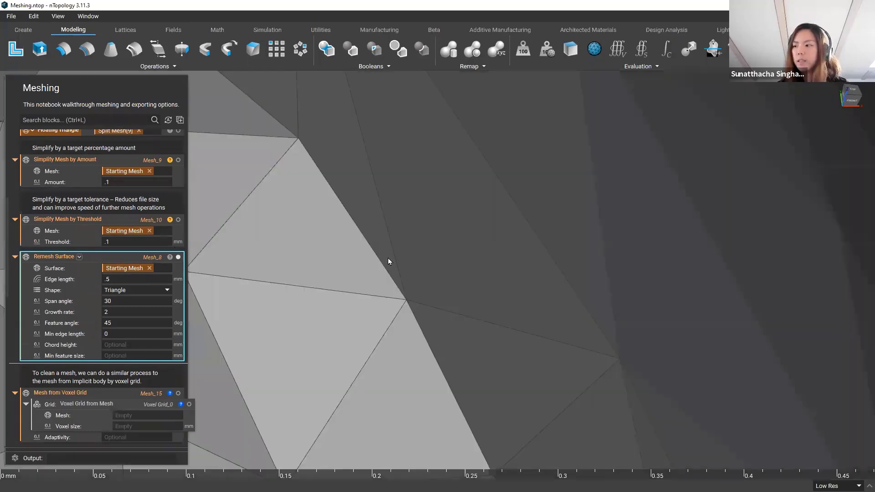
pyautogui.scroll(-5, 381, 257)
pyautogui.scroll(-10, 346, 339)
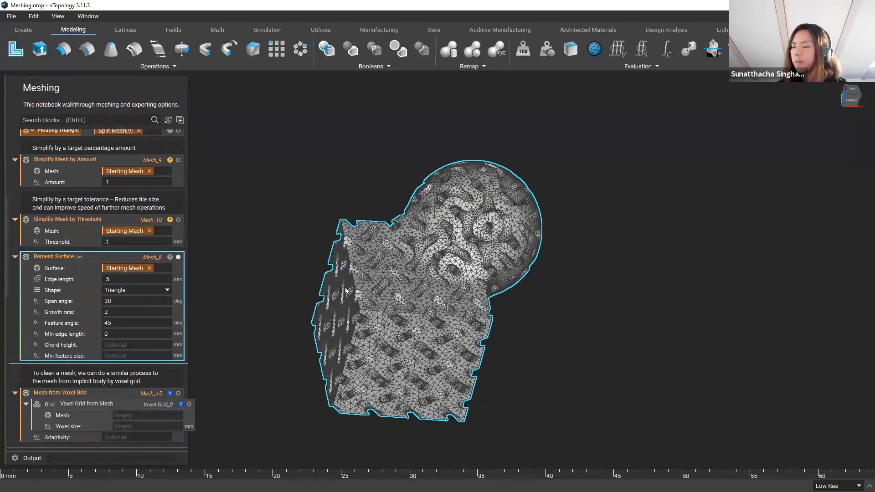
pyautogui.moveTo(346, 291); pyautogui.dragTo(376, 299, button='right')
pyautogui.scroll(3, 438, 328)
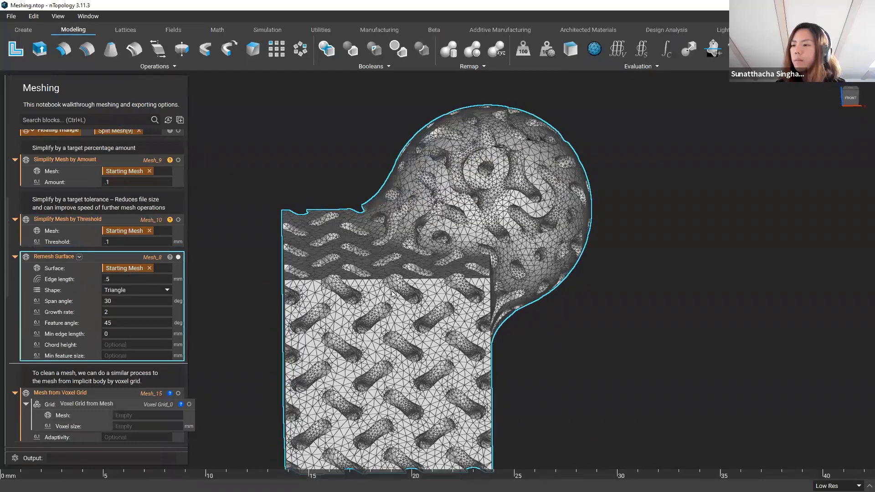
pyautogui.moveTo(450, 288); pyautogui.dragTo(306, 269, button='right')
pyautogui.scroll(3, 169, 193)
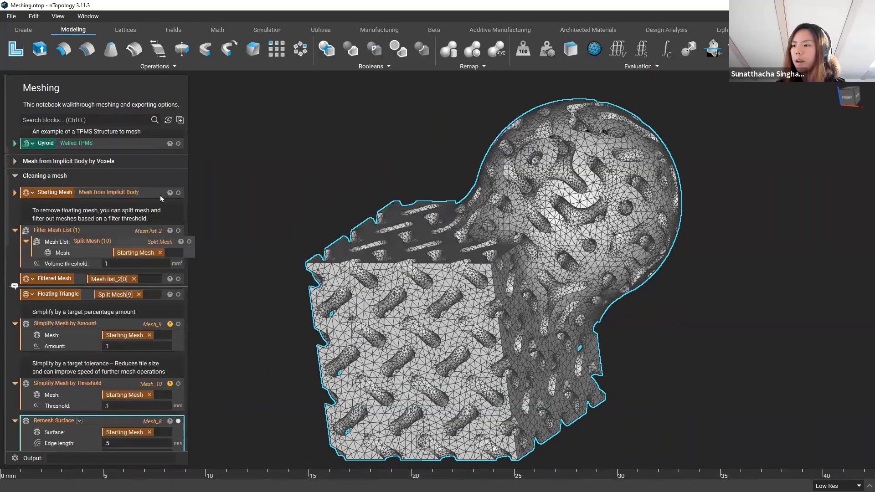
# Step: Display the Starting Mesh to compare its triangle density with the Remesh Surface result, and return to the remeshed body alone
pyautogui.click(178, 193)
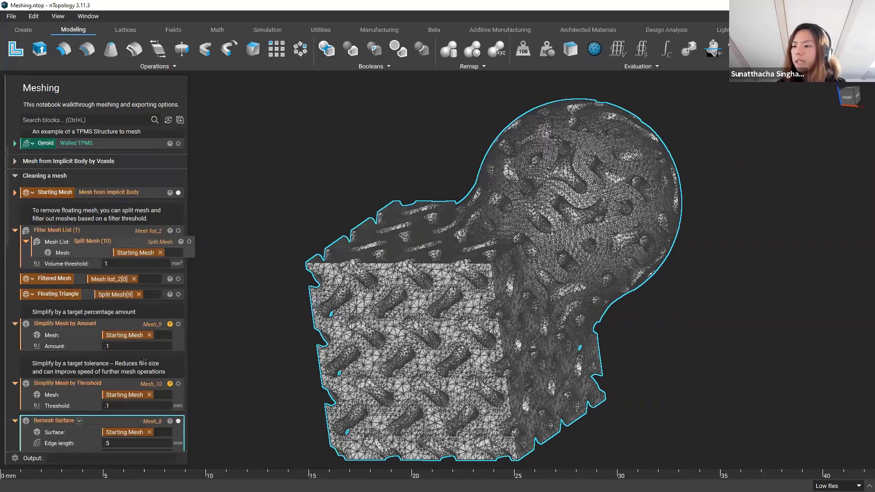
pyautogui.scroll(-3, 171, 319)
pyautogui.scroll(2, 137, 269)
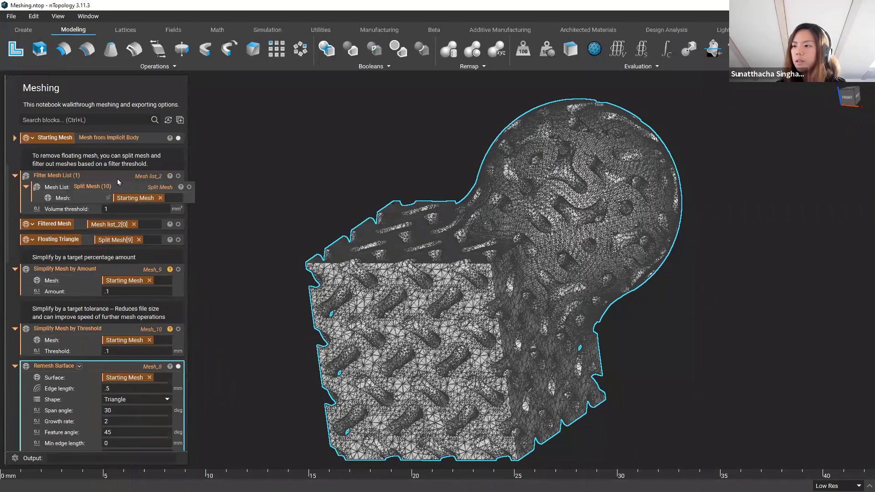
pyautogui.scroll(2, 119, 187)
pyautogui.click(135, 223)
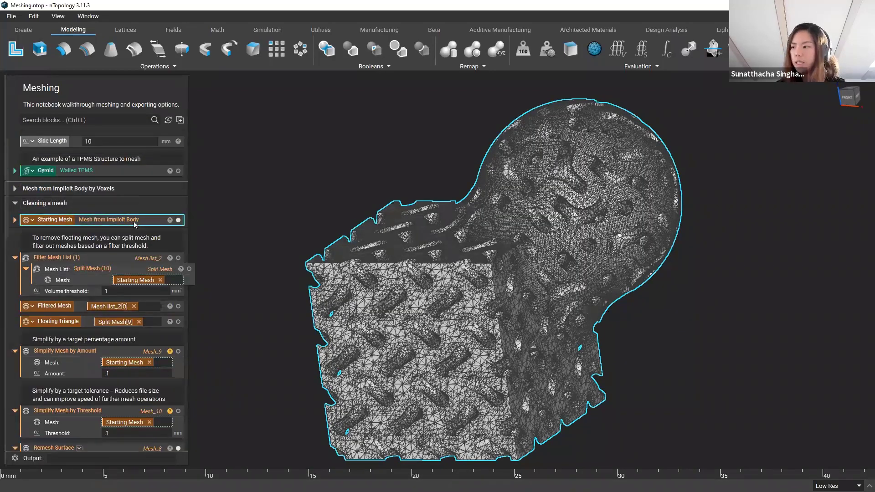
pyautogui.scroll(-4, 141, 246)
pyautogui.click(131, 263)
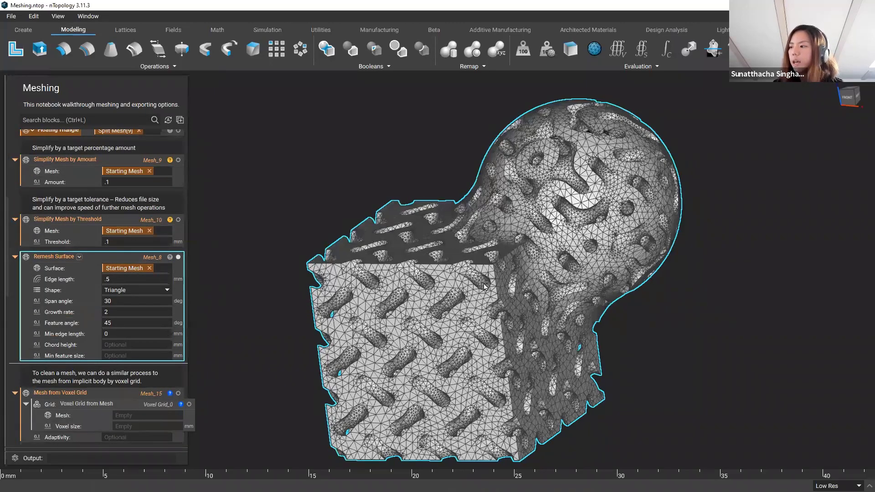
# Step: Inspect the remeshed body from a slightly different angle and go to the Mesh from Voxel Grid block
pyautogui.scroll(3, 490, 304)
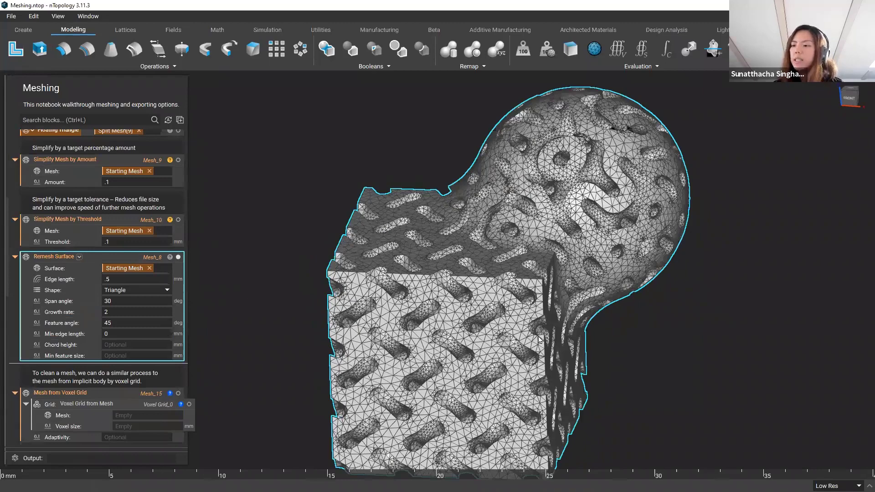
pyautogui.scroll(-2, 518, 316)
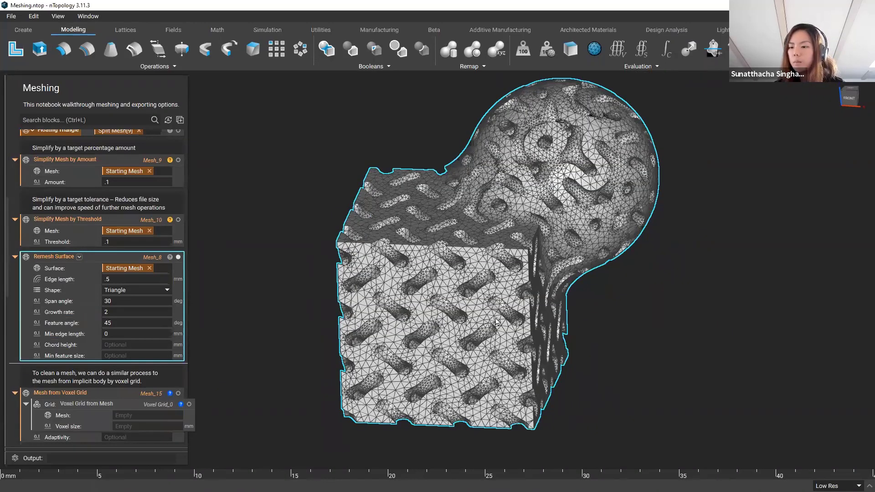
pyautogui.moveTo(495, 318); pyautogui.dragTo(475, 302, button='middle')
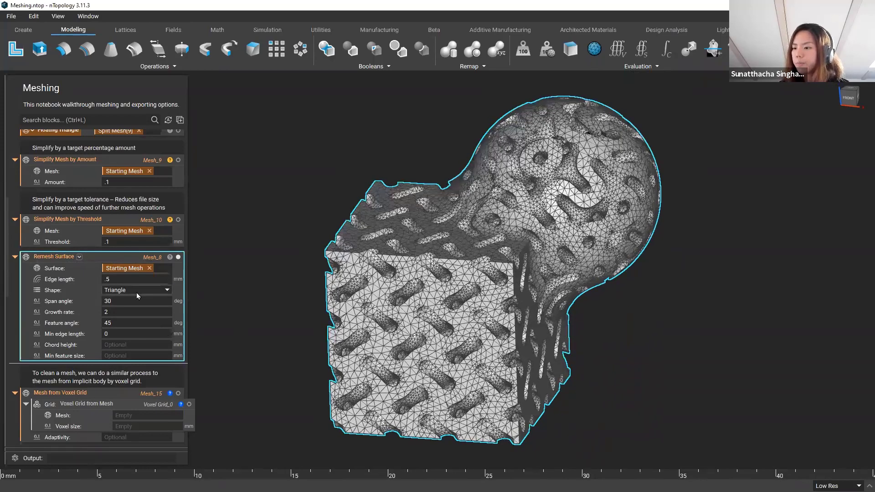
pyautogui.scroll(-3, 135, 293)
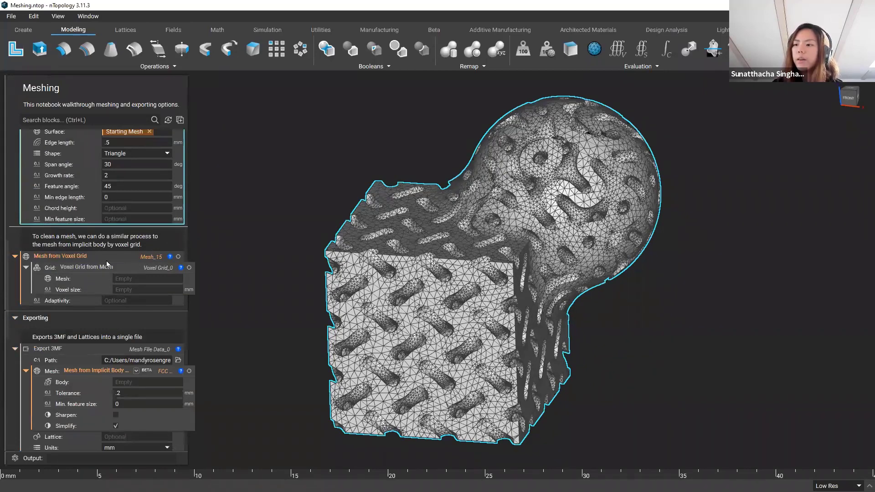
# Step: Review the Mesh from Voxel Grid block's inputs and compare the Export Mesh and Export 3MF blocks in the Exporting section
pyautogui.click(105, 261)
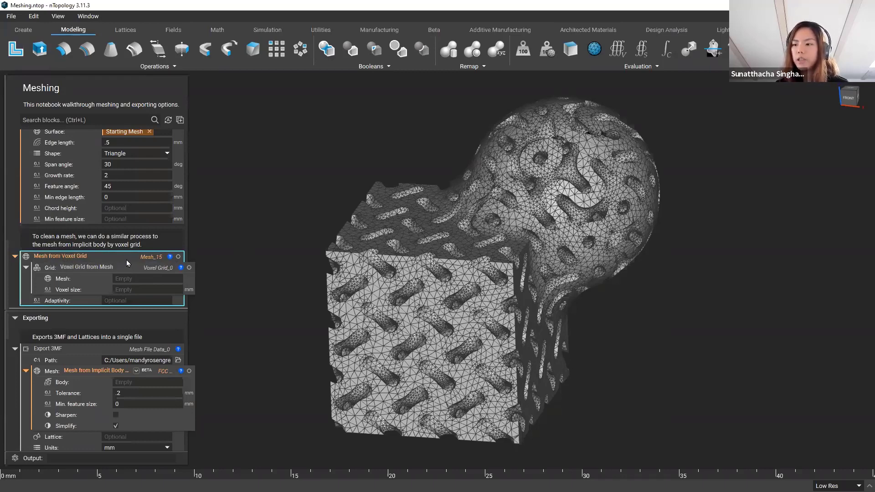
pyautogui.scroll(-3, 127, 260)
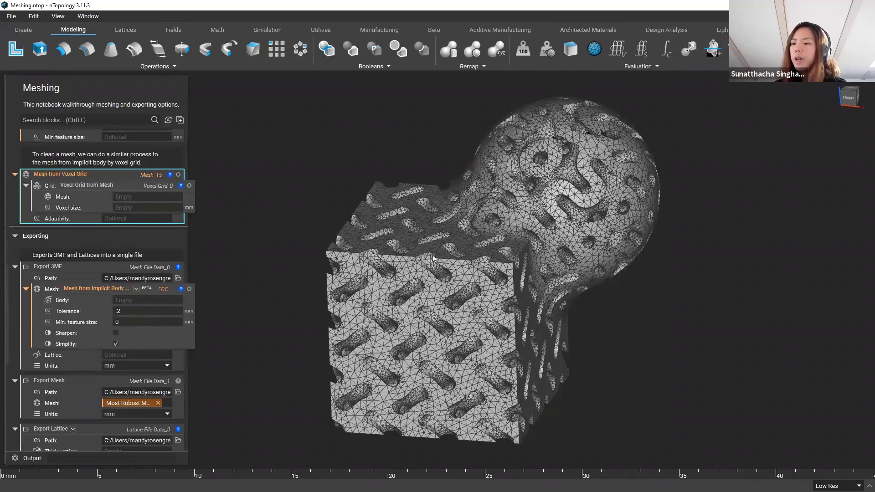
pyautogui.scroll(-1, 67, 226)
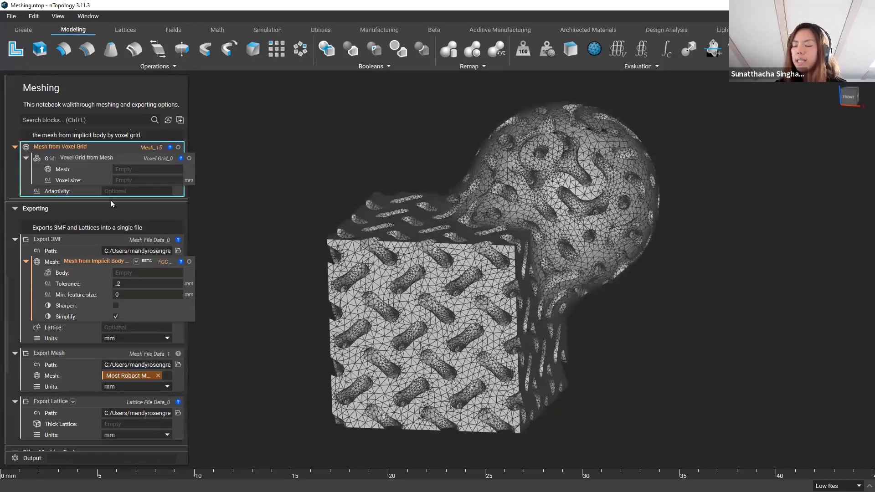
pyautogui.scroll(-2, 72, 195)
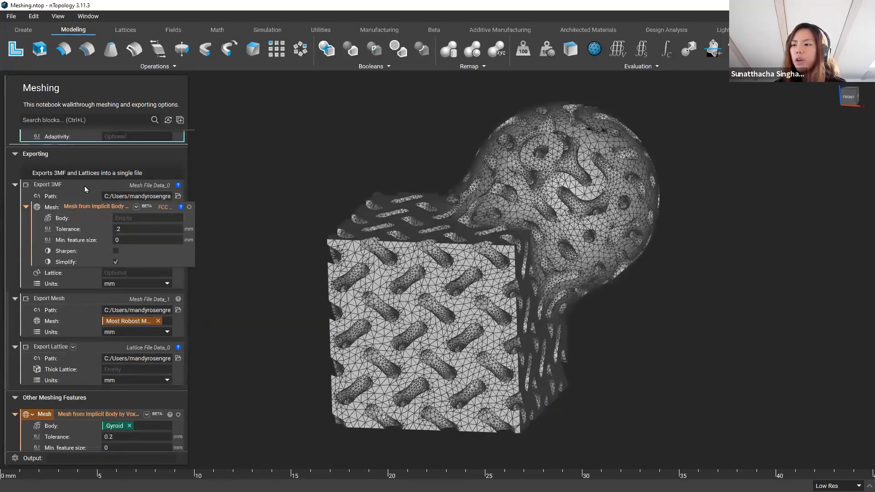
pyautogui.click(64, 300)
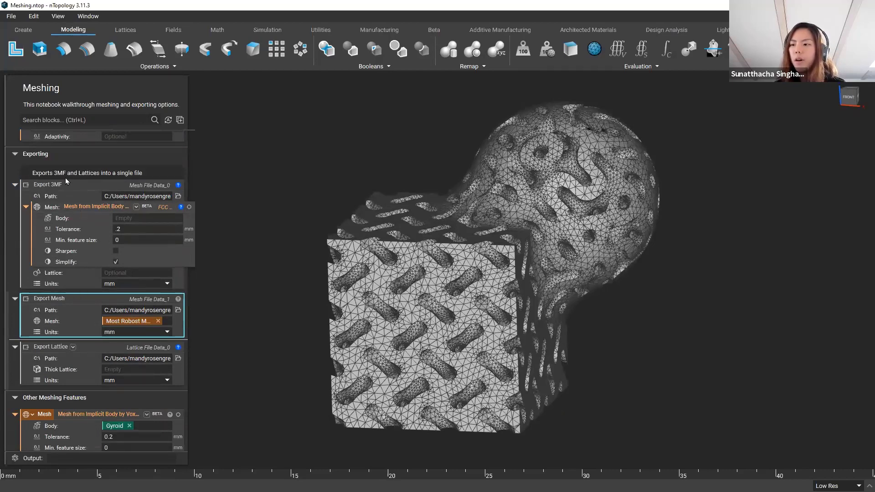
pyautogui.click(77, 183)
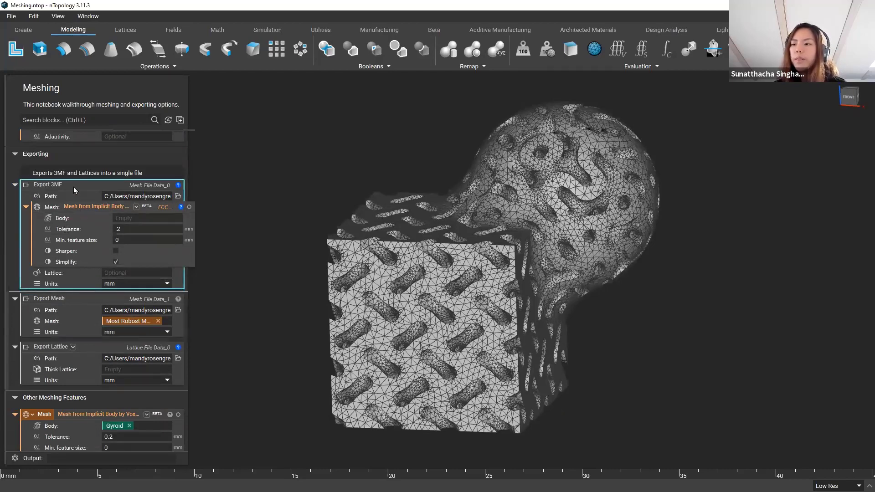
# Step: Check which file types the Export Mesh path accepts and cancel choosing an export path
pyautogui.click(66, 299)
pyautogui.click(178, 310)
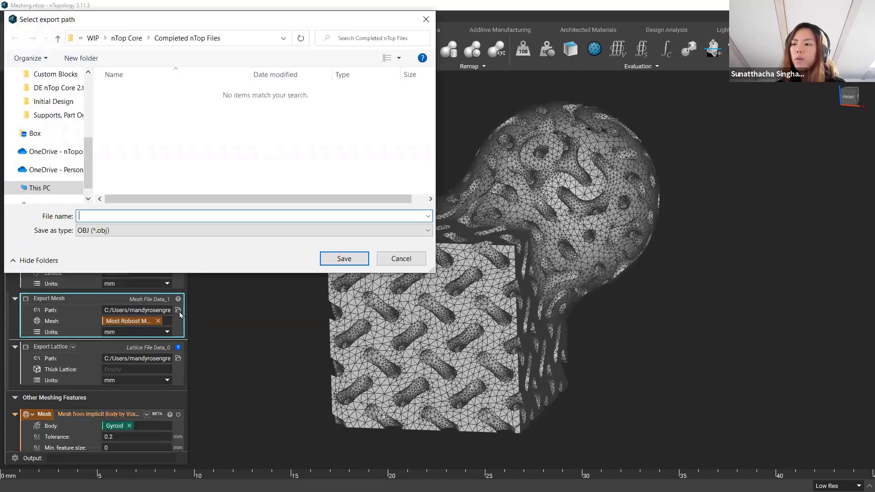
pyautogui.click(188, 232)
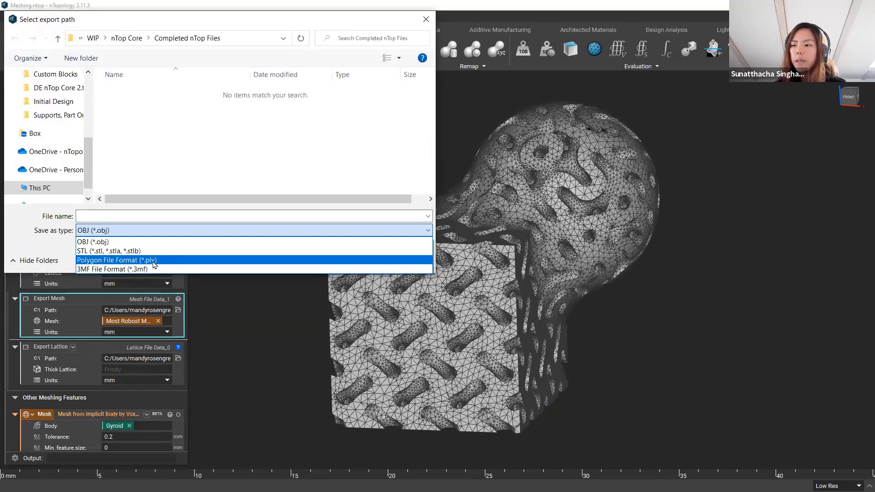
pyautogui.click(125, 269)
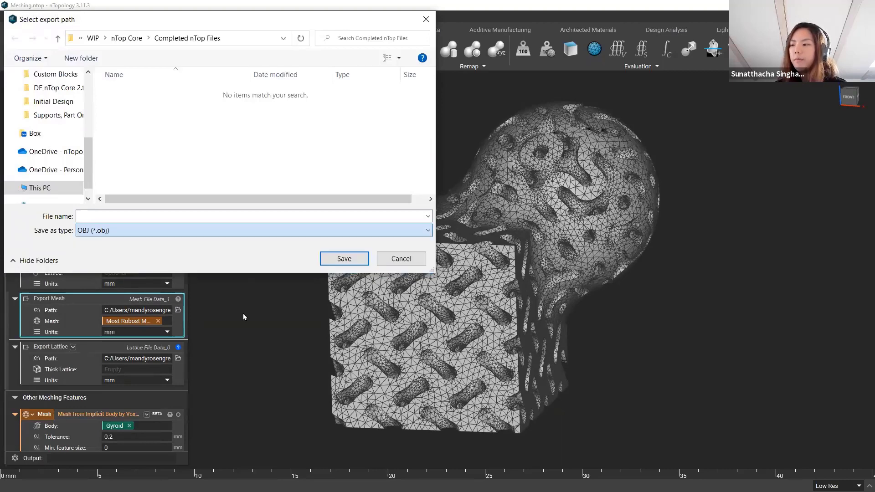
pyautogui.click(401, 258)
# Step: Review the Export 3MF block and display the voxel-based Gyroid mesh in the Other Meshing Features section
pyautogui.click(70, 187)
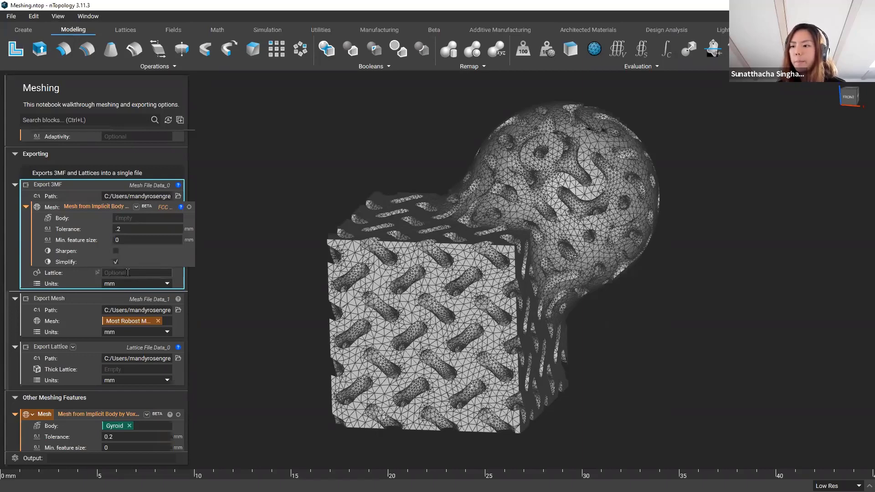
pyautogui.scroll(-2, 121, 276)
pyautogui.scroll(-2, 57, 278)
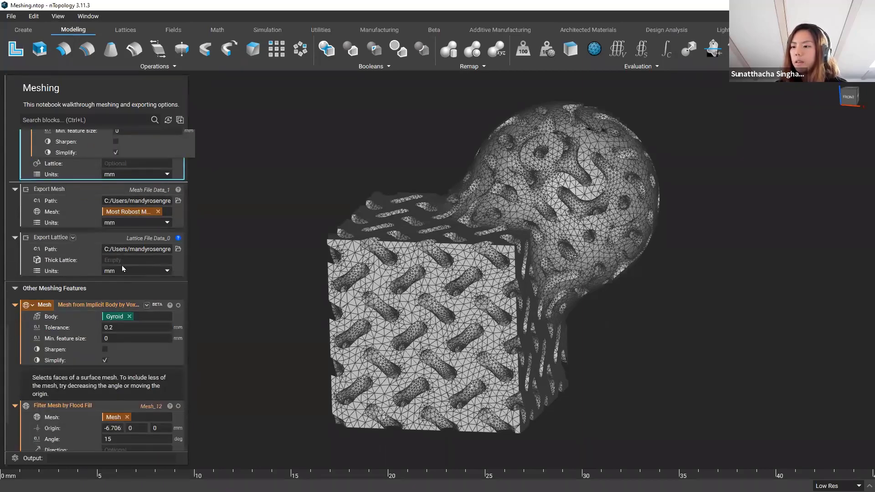
pyautogui.scroll(-3, 95, 222)
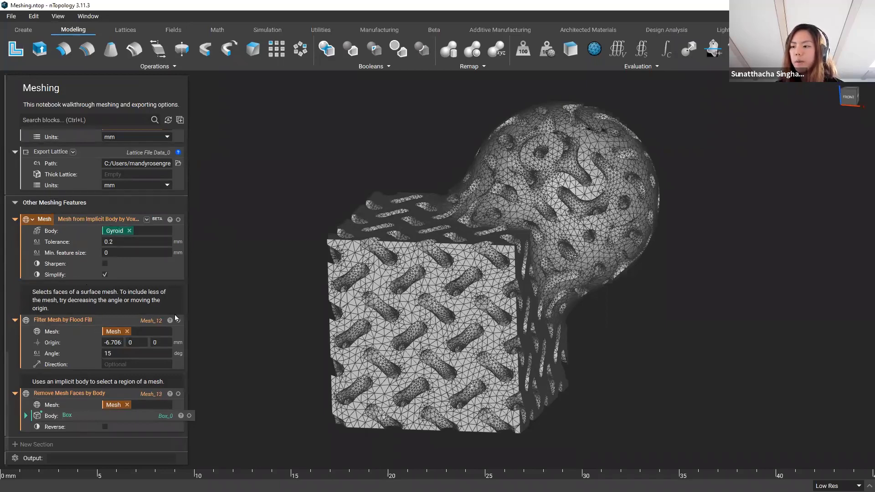
pyautogui.click(130, 221)
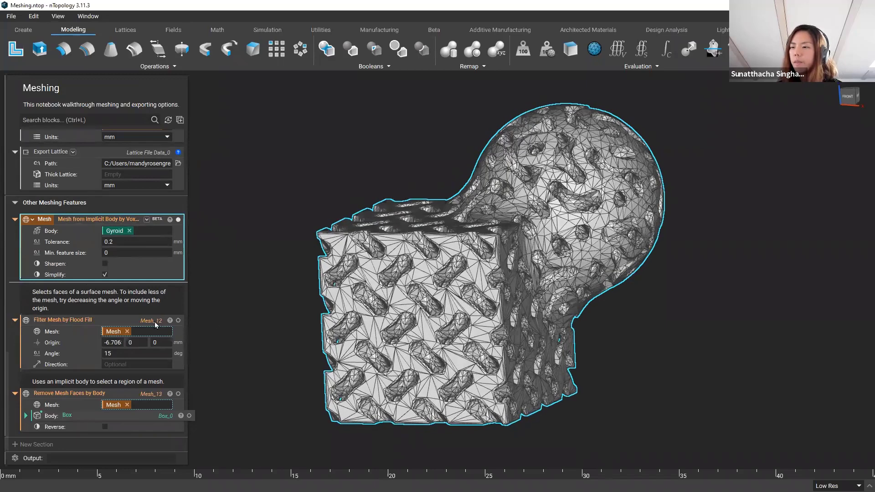
# Step: Move the Filter Mesh by Flood Fill origin slightly on the cube's side face, to about X -6.46 mm and Z -0.02 mm
pyautogui.click(69, 324)
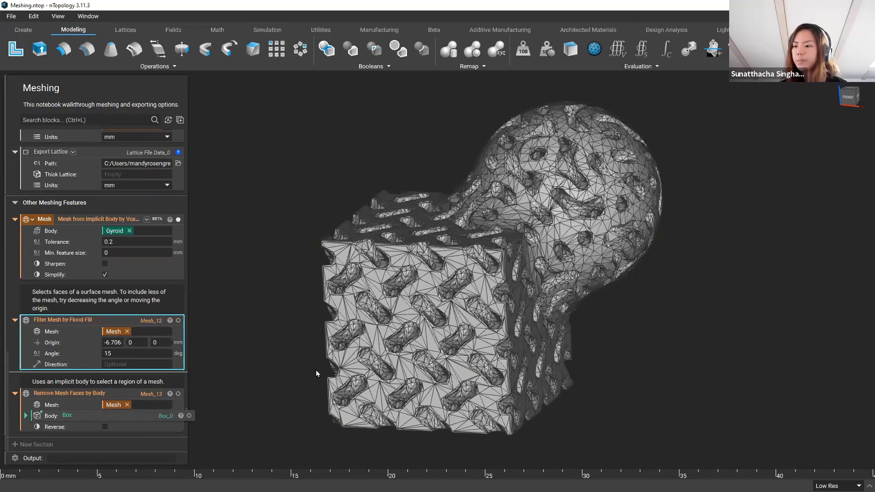
pyautogui.click(111, 342)
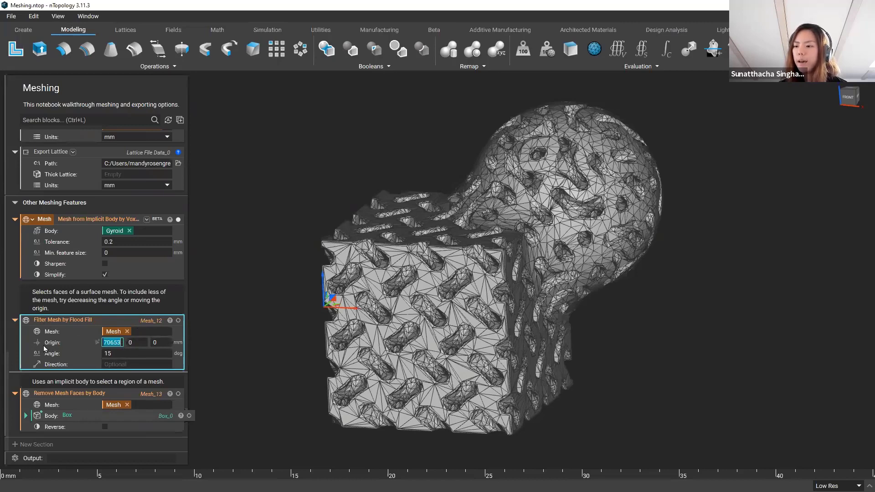
pyautogui.moveTo(541, 368); pyautogui.dragTo(323, 305, button='right')
pyautogui.moveTo(334, 312); pyautogui.dragTo(339, 312)
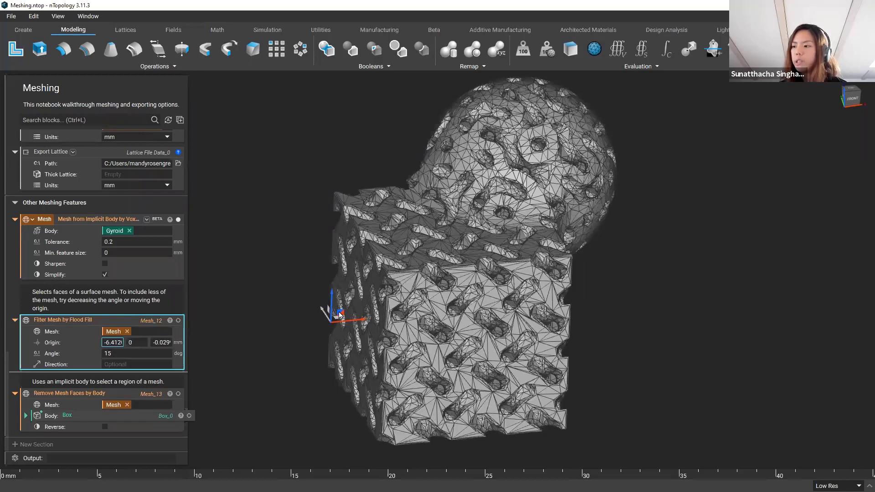
pyautogui.moveTo(339, 313); pyautogui.dragTo(338, 314)
# Step: Display the Filter Mesh by Flood Fill result and examine the faces selected on the cube's side
pyautogui.doubleClick(131, 353)
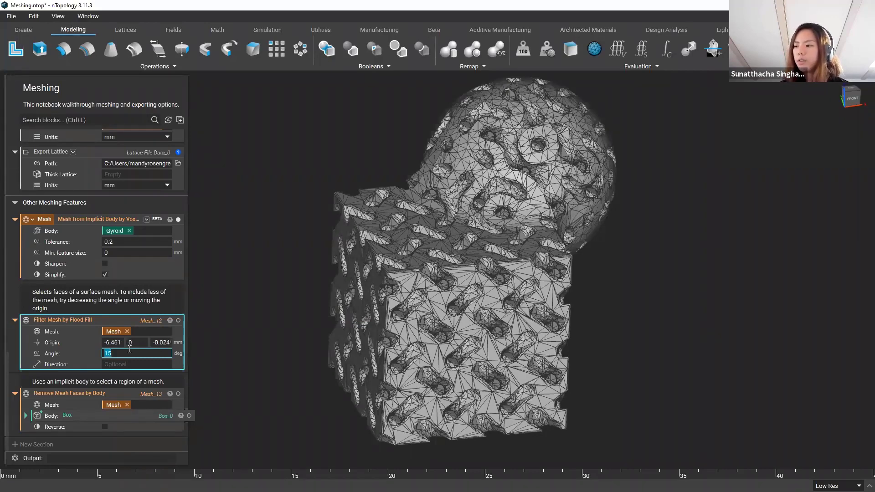
pyautogui.click(178, 320)
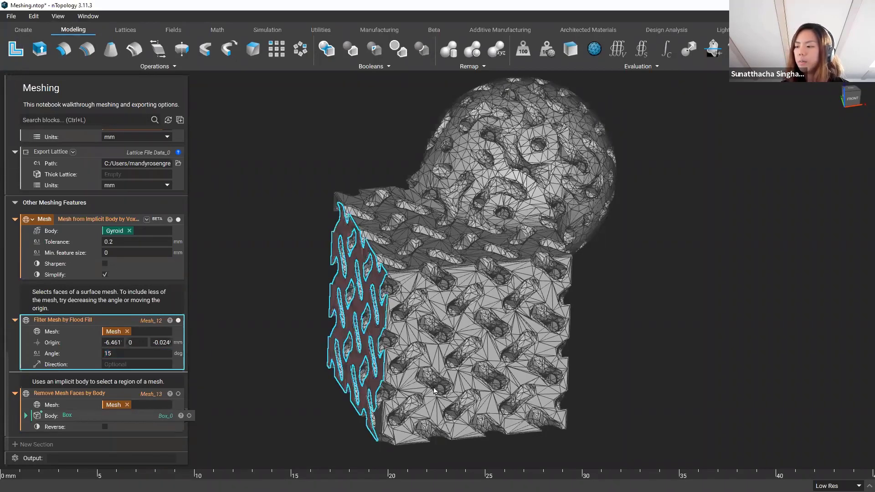
pyautogui.moveTo(435, 390); pyautogui.dragTo(340, 322, button='right')
# Step: Try a flood fill angle of 45 degrees and inspect the selected faces across the body
pyautogui.click(132, 354)
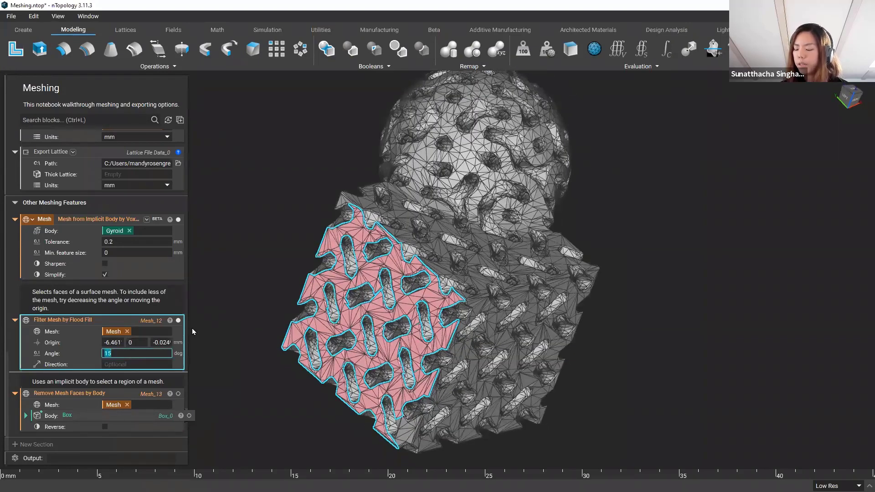
pyautogui.write('45')
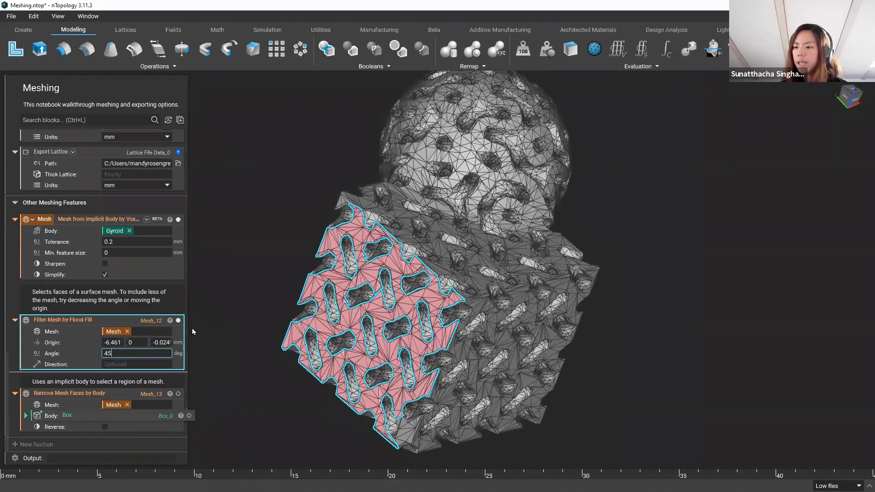
pyautogui.press('Return')
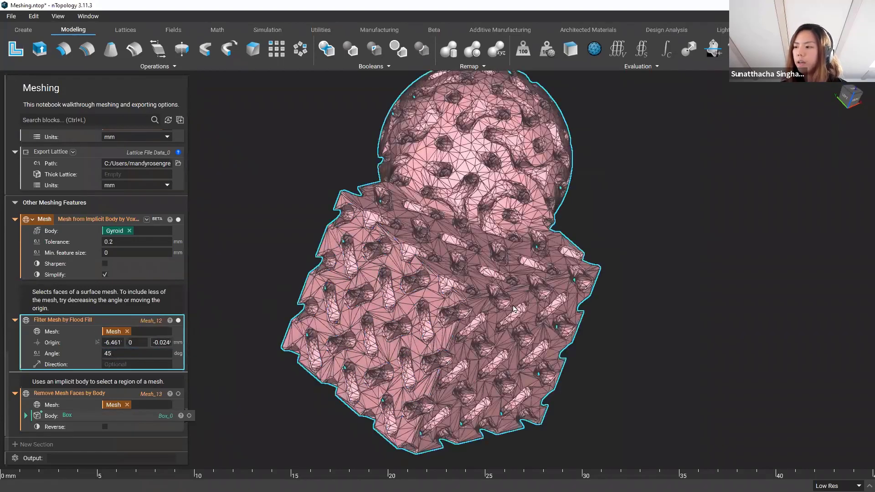
pyautogui.moveTo(391, 210); pyautogui.dragTo(247, 208, button='right')
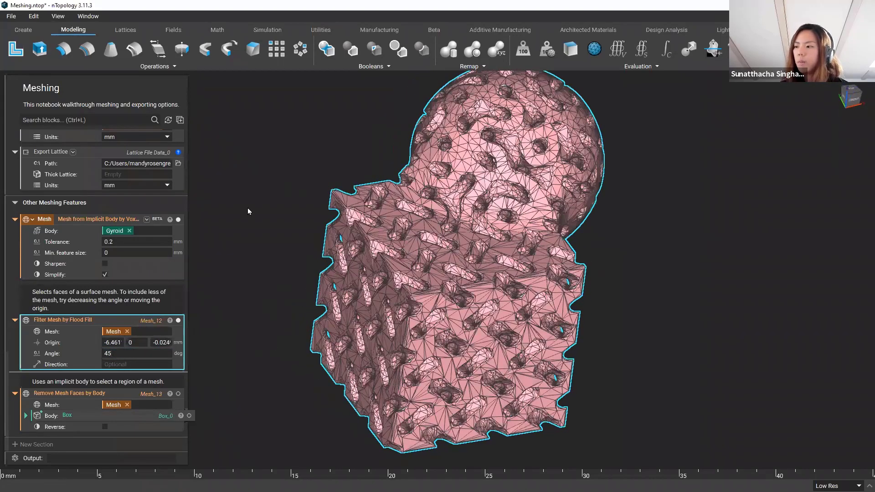
# Step: Set the flood fill angle to 15 degrees and inspect the selected face from another angle
pyautogui.click(146, 350)
pyautogui.write('15')
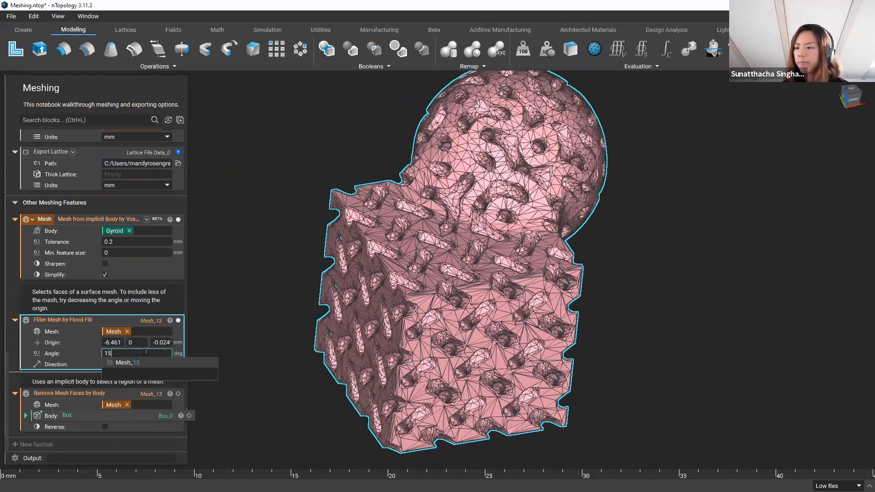
pyautogui.press('Return')
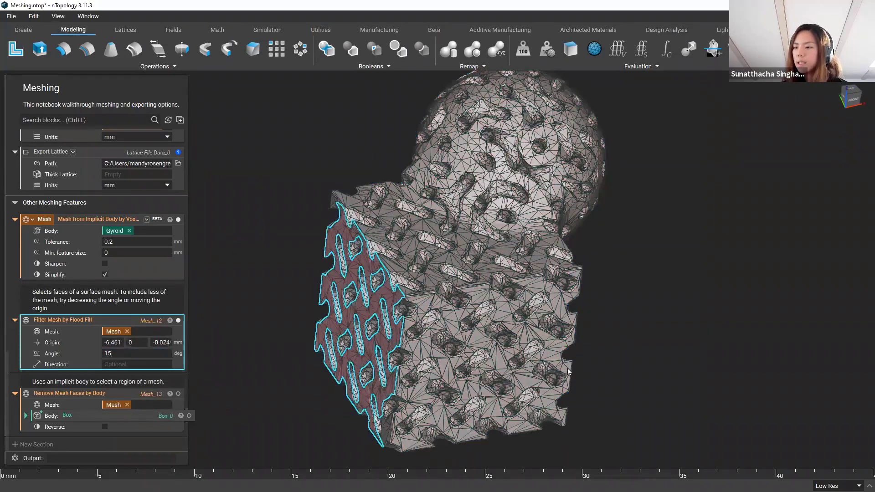
pyautogui.moveTo(568, 369); pyautogui.dragTo(545, 236, button='right')
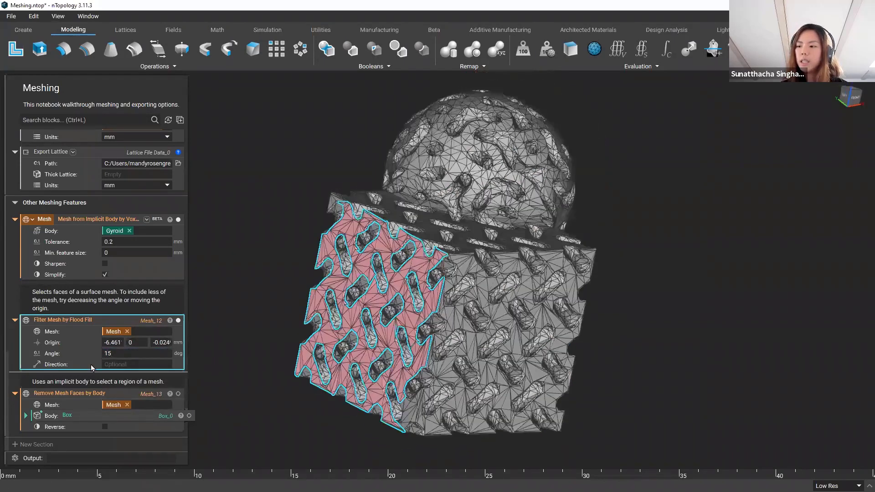
# Step: Hide the Filter Mesh by Flood Fill result and go to the Remove Mesh Faces by Body block
pyautogui.click(137, 321)
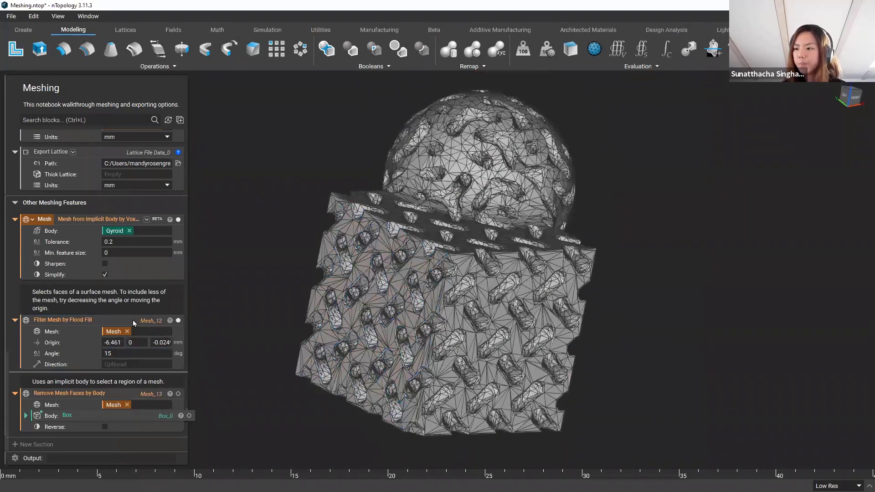
pyautogui.click(124, 327)
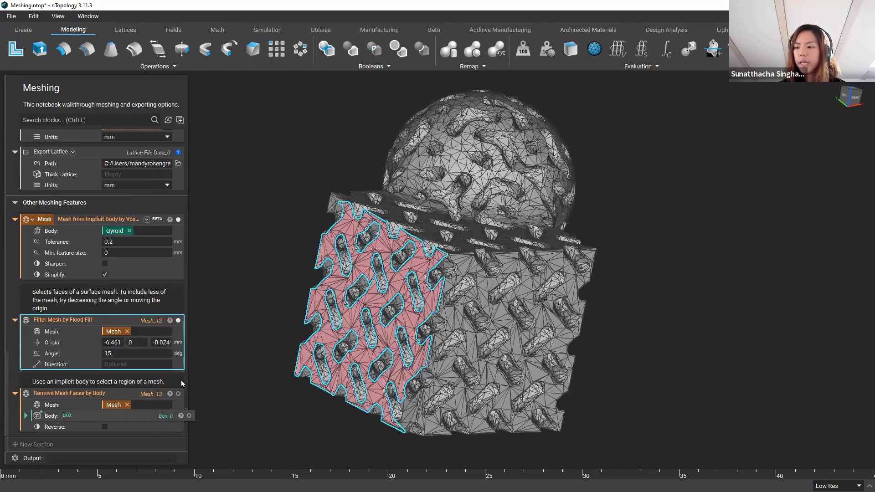
pyautogui.click(110, 394)
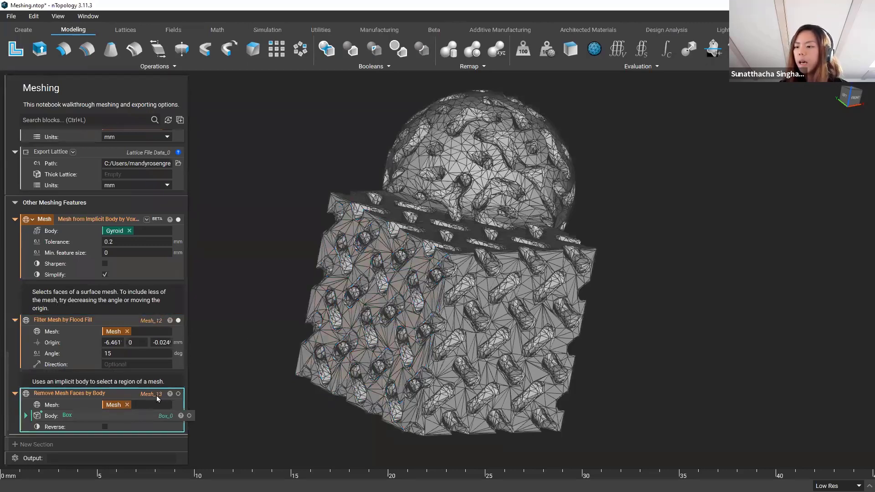
pyautogui.click(178, 321)
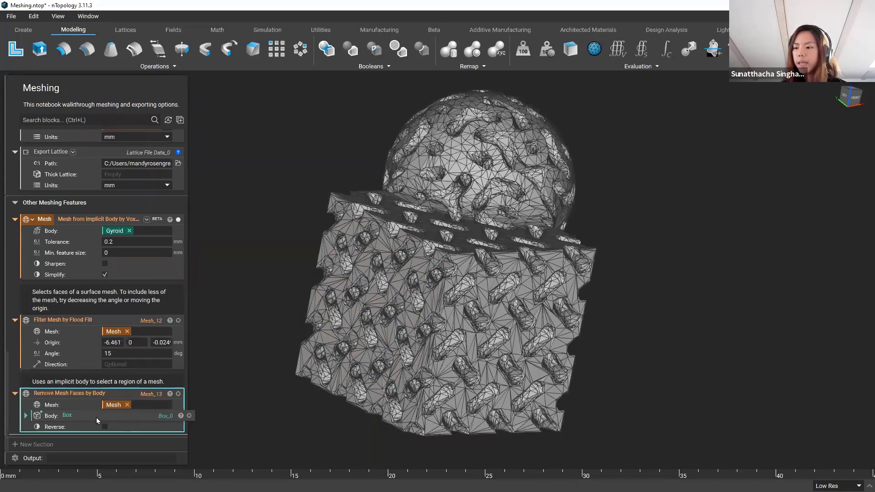
# Step: Expand the Box used by Remove Mesh Faces by Body and display it over the mesh to examine the overlap
pyautogui.click(26, 415)
pyautogui.scroll(-1, 81, 386)
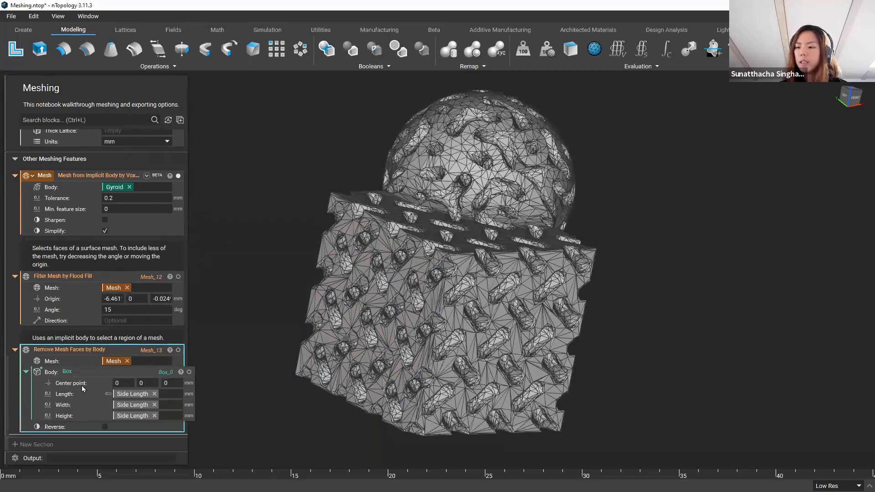
pyautogui.click(190, 372)
pyautogui.moveTo(434, 370); pyautogui.dragTo(277, 375, button='right')
pyautogui.click(58, 350)
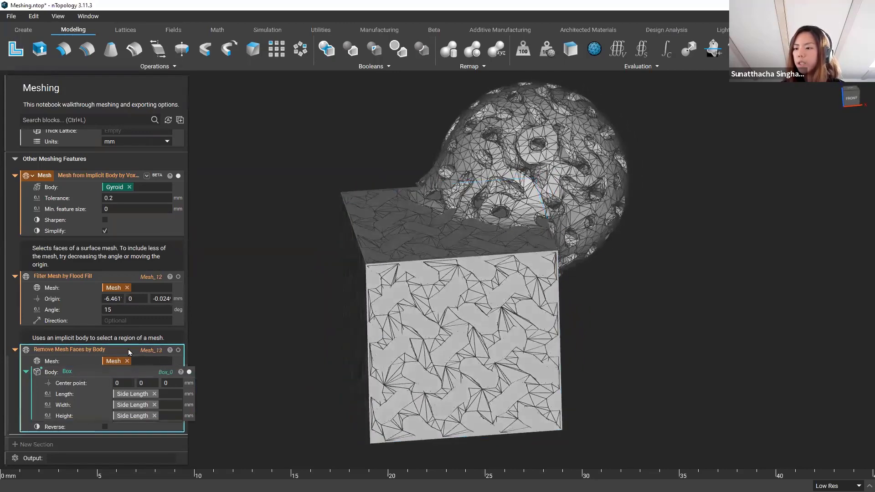
# Step: Show the Remove Mesh Faces by Body result on its own, inspect the cube portion, and enable Reverse
pyautogui.click(179, 350)
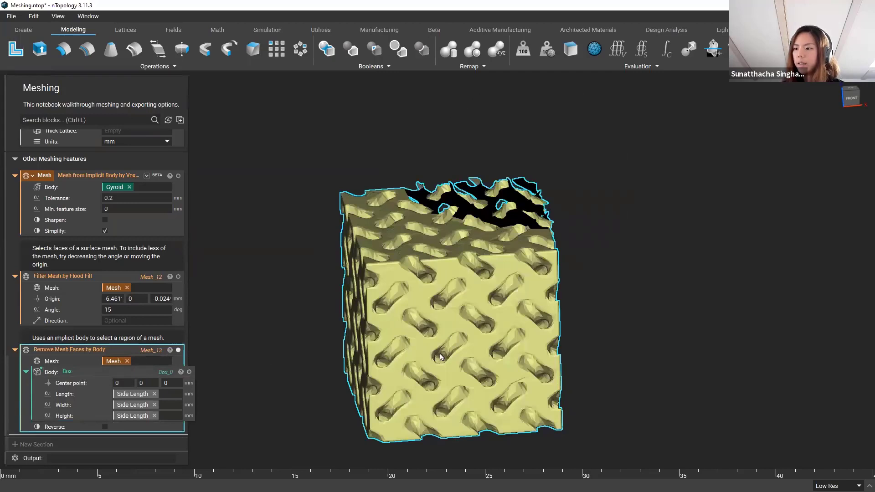
pyautogui.moveTo(453, 357); pyautogui.dragTo(469, 357, button='right')
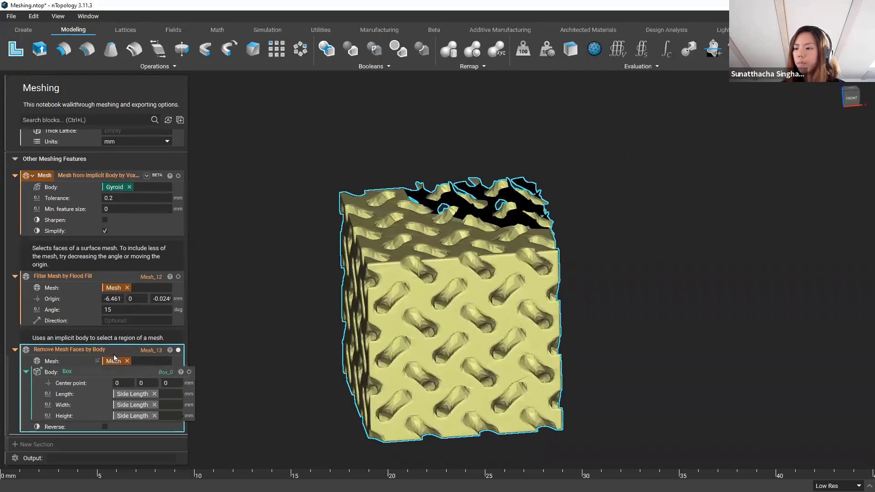
pyautogui.moveTo(409, 343); pyautogui.dragTo(425, 329, button='right')
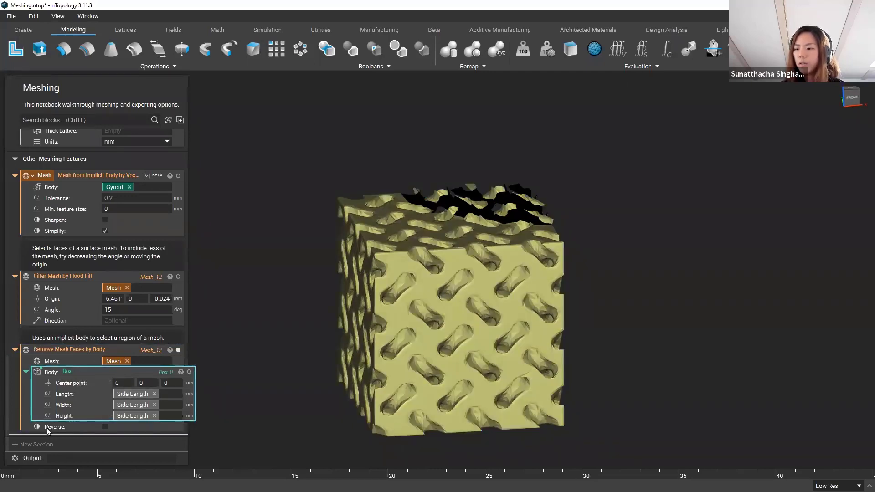
pyautogui.click(105, 428)
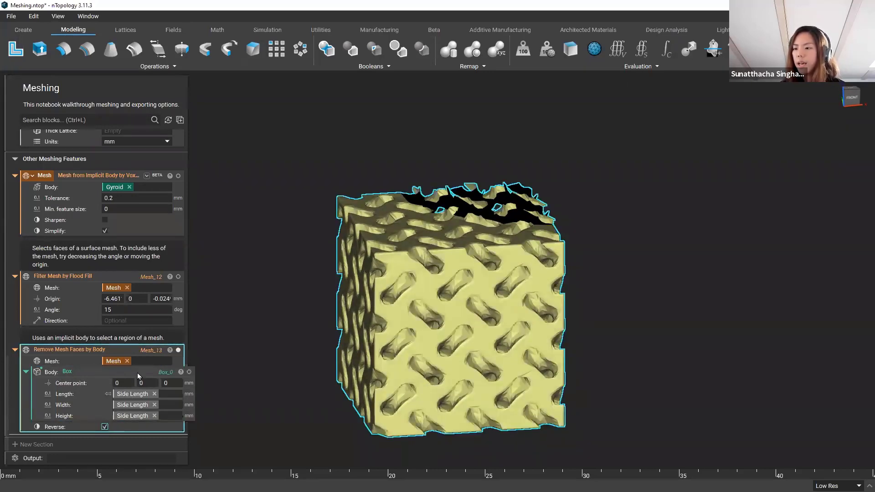
# Step: Examine the reversed Remove Mesh Faces by Body result from several angles, including the open cube and attached sphere
pyautogui.click(215, 343)
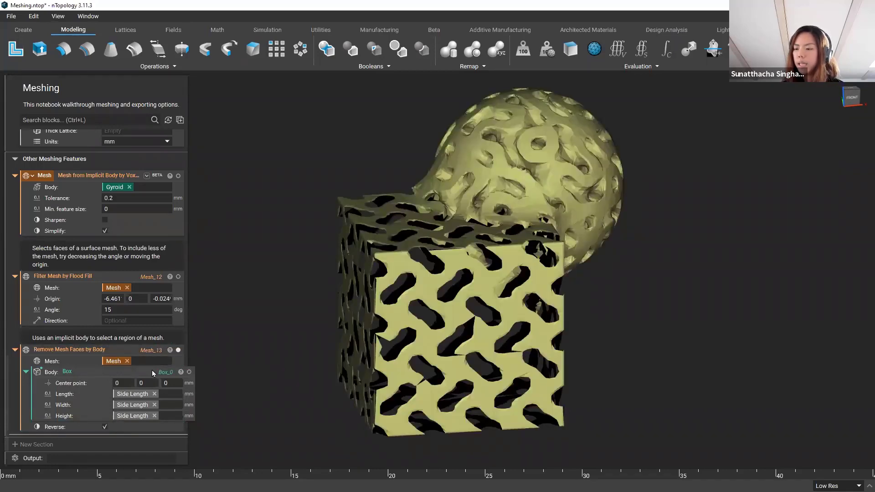
pyautogui.click(137, 354)
pyautogui.moveTo(252, 354); pyautogui.dragTo(479, 357, button='right')
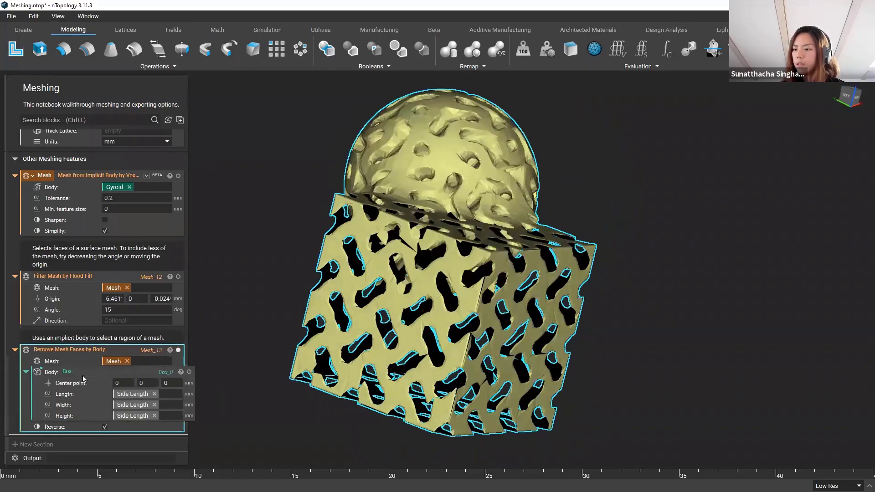
pyautogui.moveTo(375, 372); pyautogui.dragTo(411, 212, button='right')
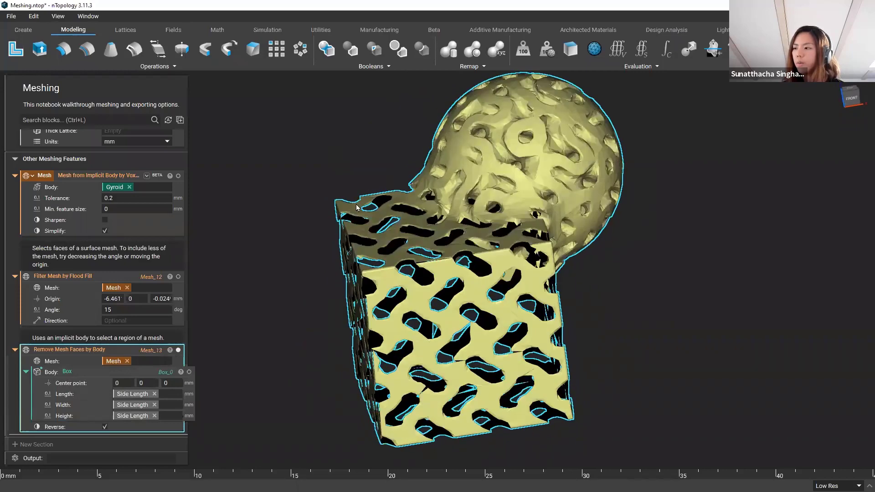
pyautogui.moveTo(394, 305); pyautogui.dragTo(556, 387, button='right')
pyautogui.moveTo(507, 400); pyautogui.dragTo(321, 320, button='right')
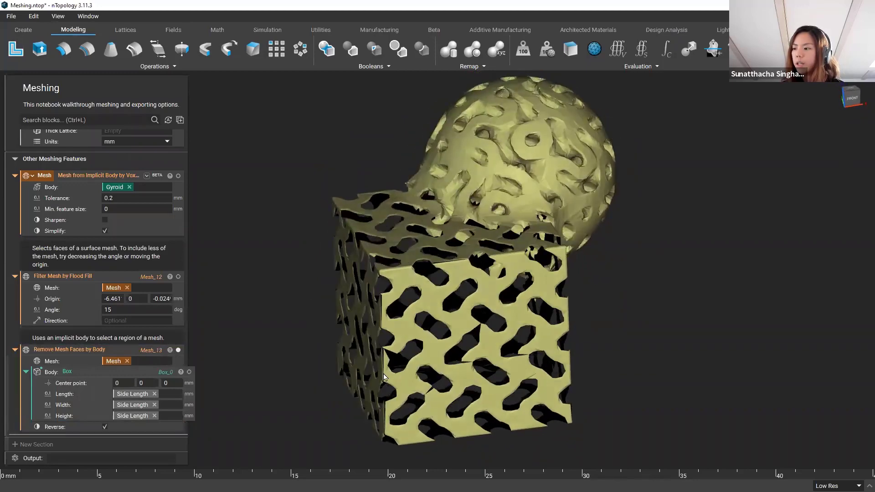
pyautogui.moveTo(405, 382); pyautogui.dragTo(407, 377, button='right')
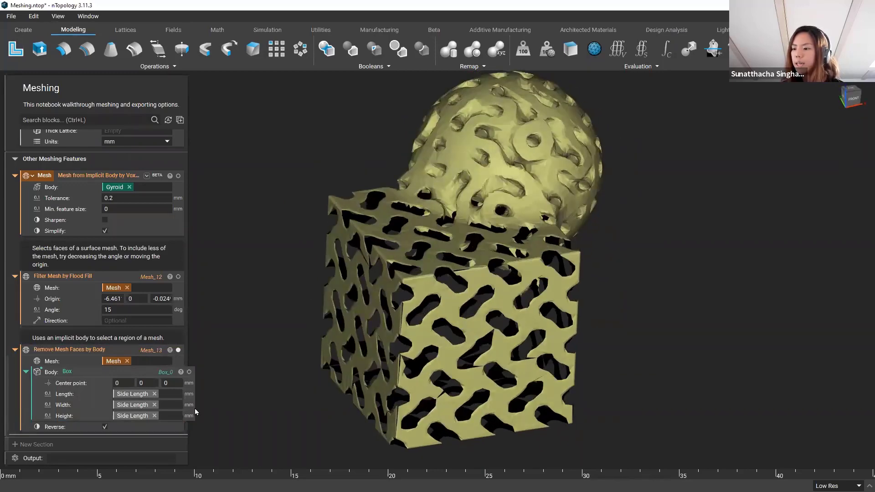
# Step: Disable Reverse on the Remove Mesh Faces by Body block
pyautogui.click(71, 382)
pyautogui.moveTo(392, 352); pyautogui.dragTo(373, 339, button='right')
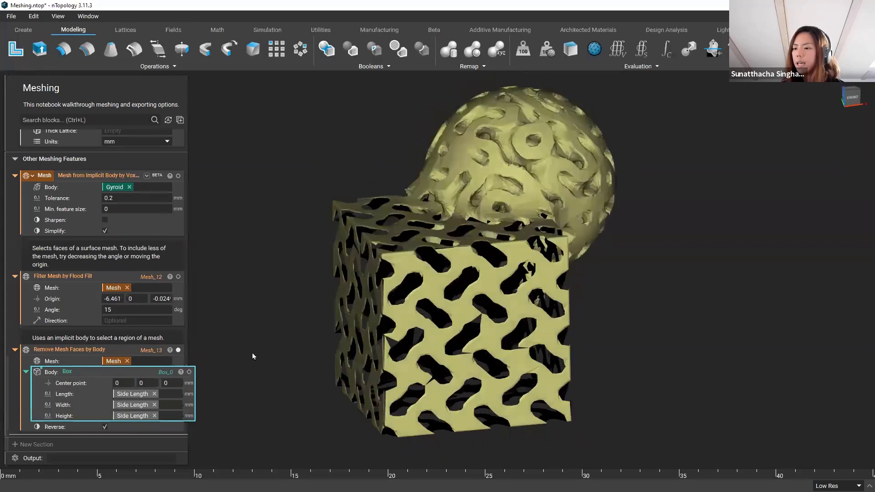
pyautogui.click(106, 427)
pyautogui.click(239, 400)
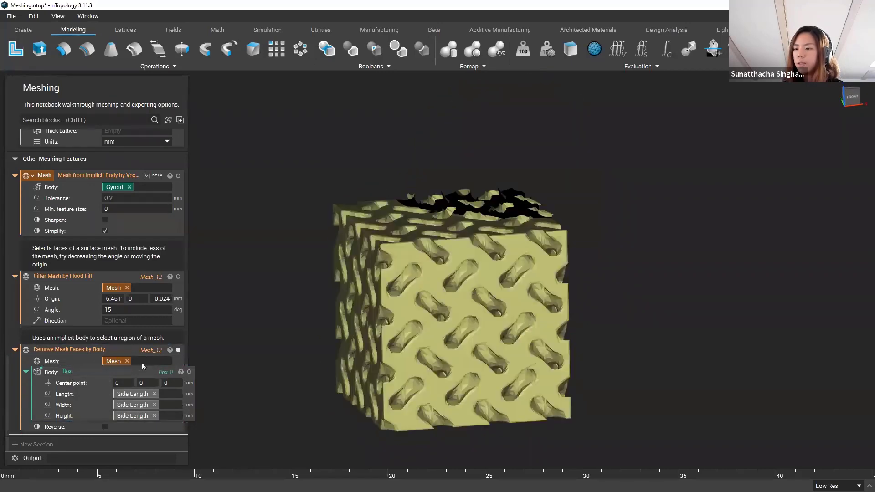
# Step: Review the Remove Mesh Faces by Body block's result, and switch to the slide presentation on considerations for additive manufacturing
pyautogui.click(66, 378)
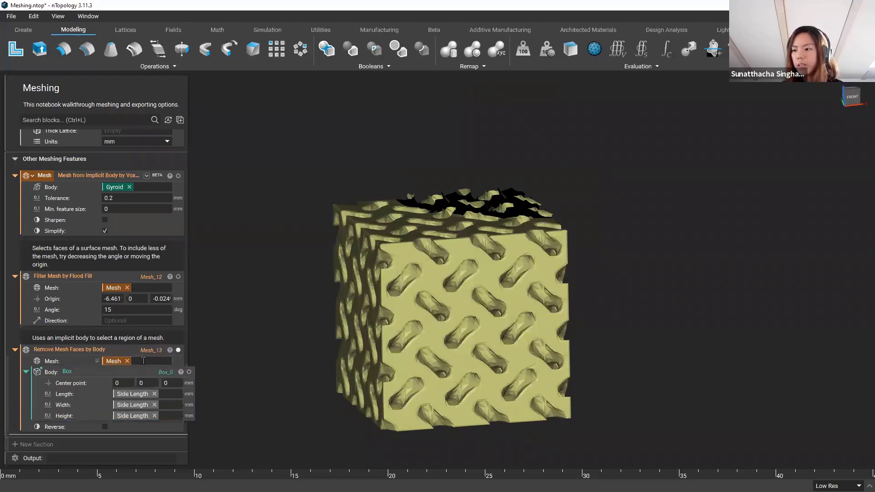
pyautogui.click(123, 355)
pyautogui.scroll(3, 122, 355)
pyautogui.scroll(-3, 118, 352)
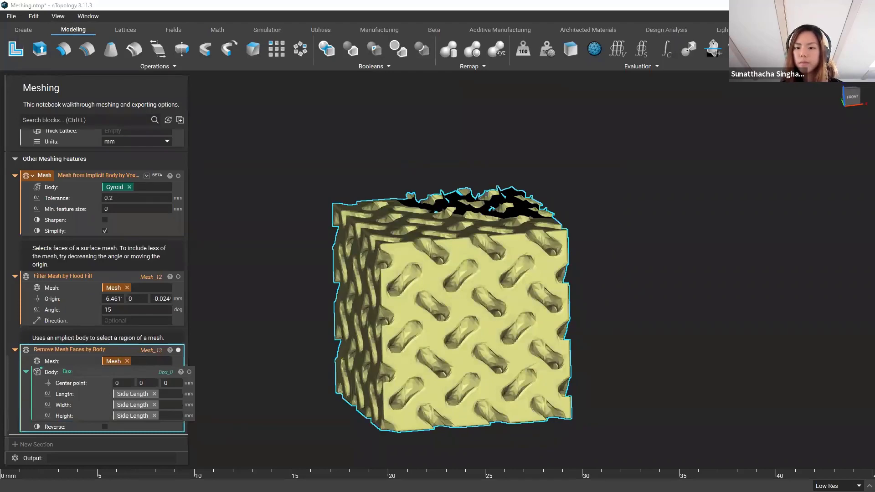
pyautogui.hotkey('alt', 'Tab')
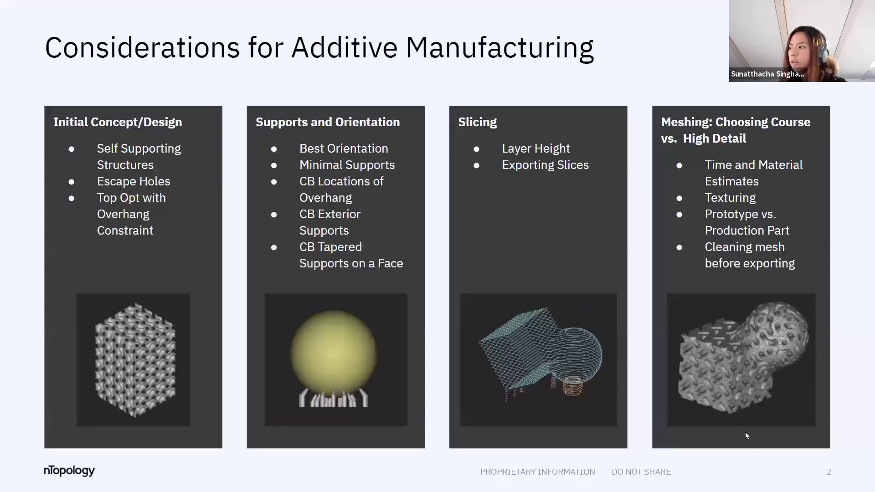